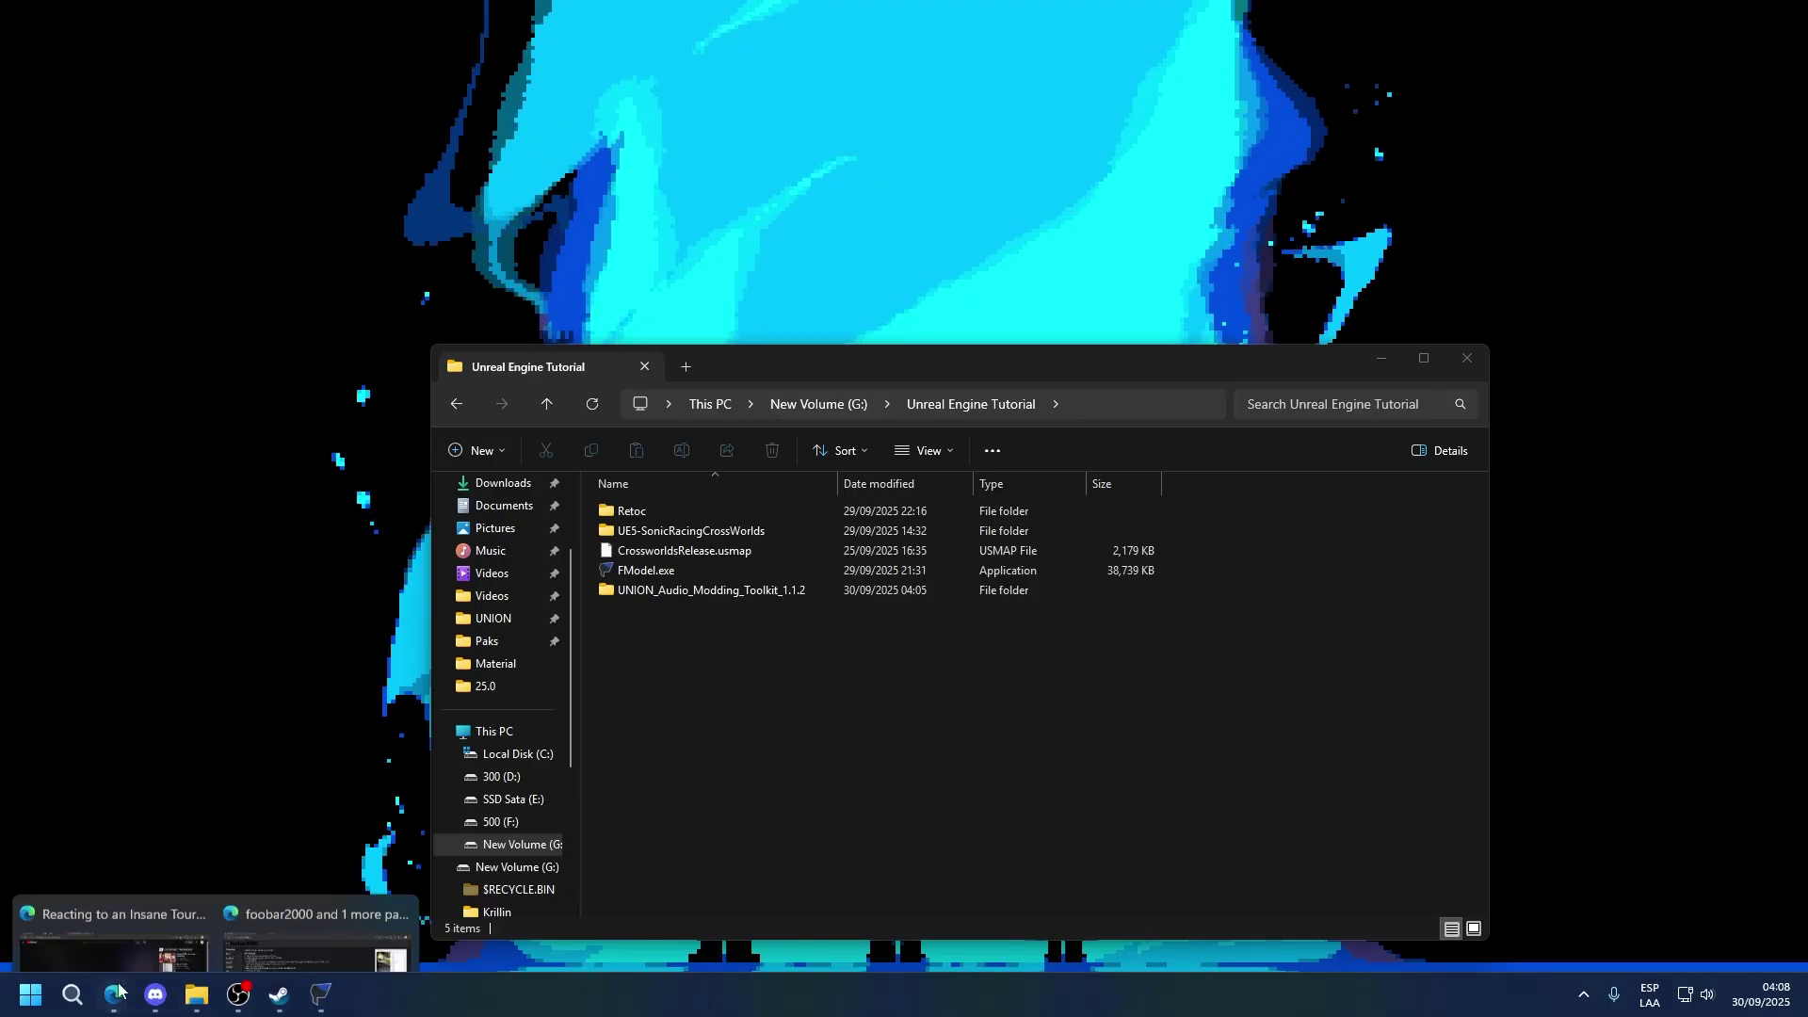
- Find the Crossworlds Audio Toolkit (1.1.2) link in the Audio Modding Guide post on Discord
left_click(696, 640)
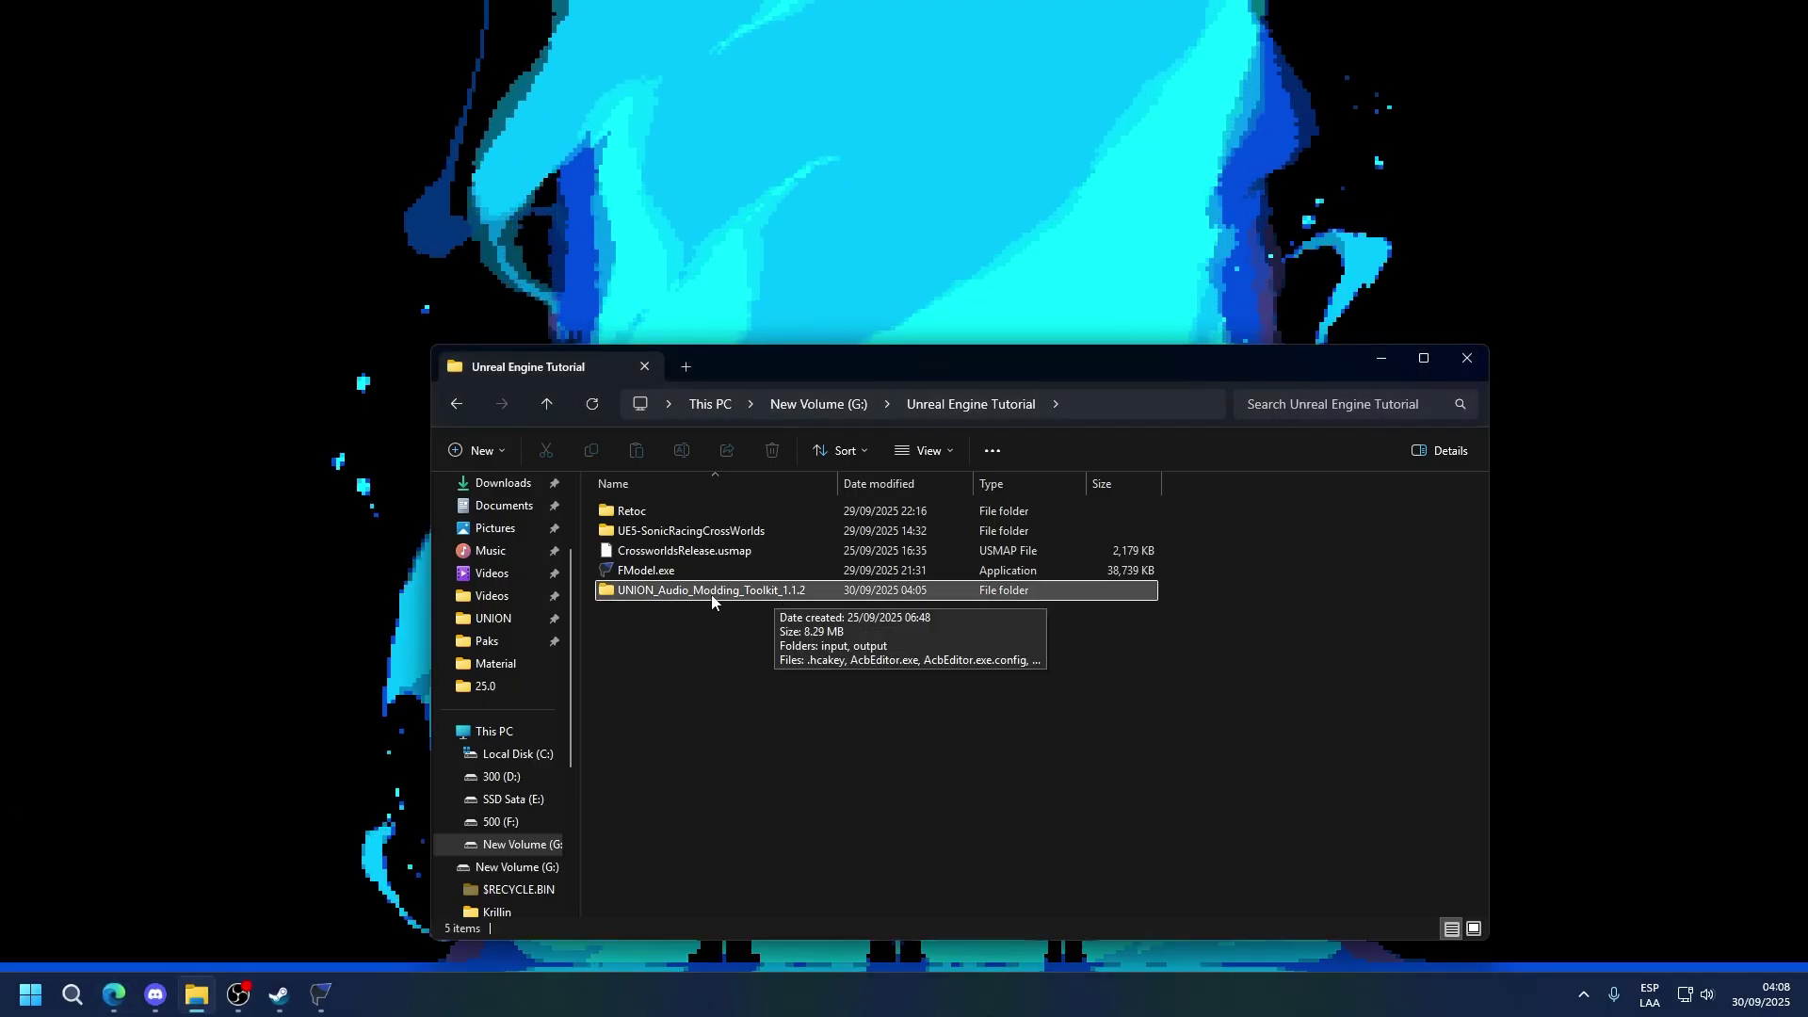
left_click_drag(1554, 1007, 1250, 2)
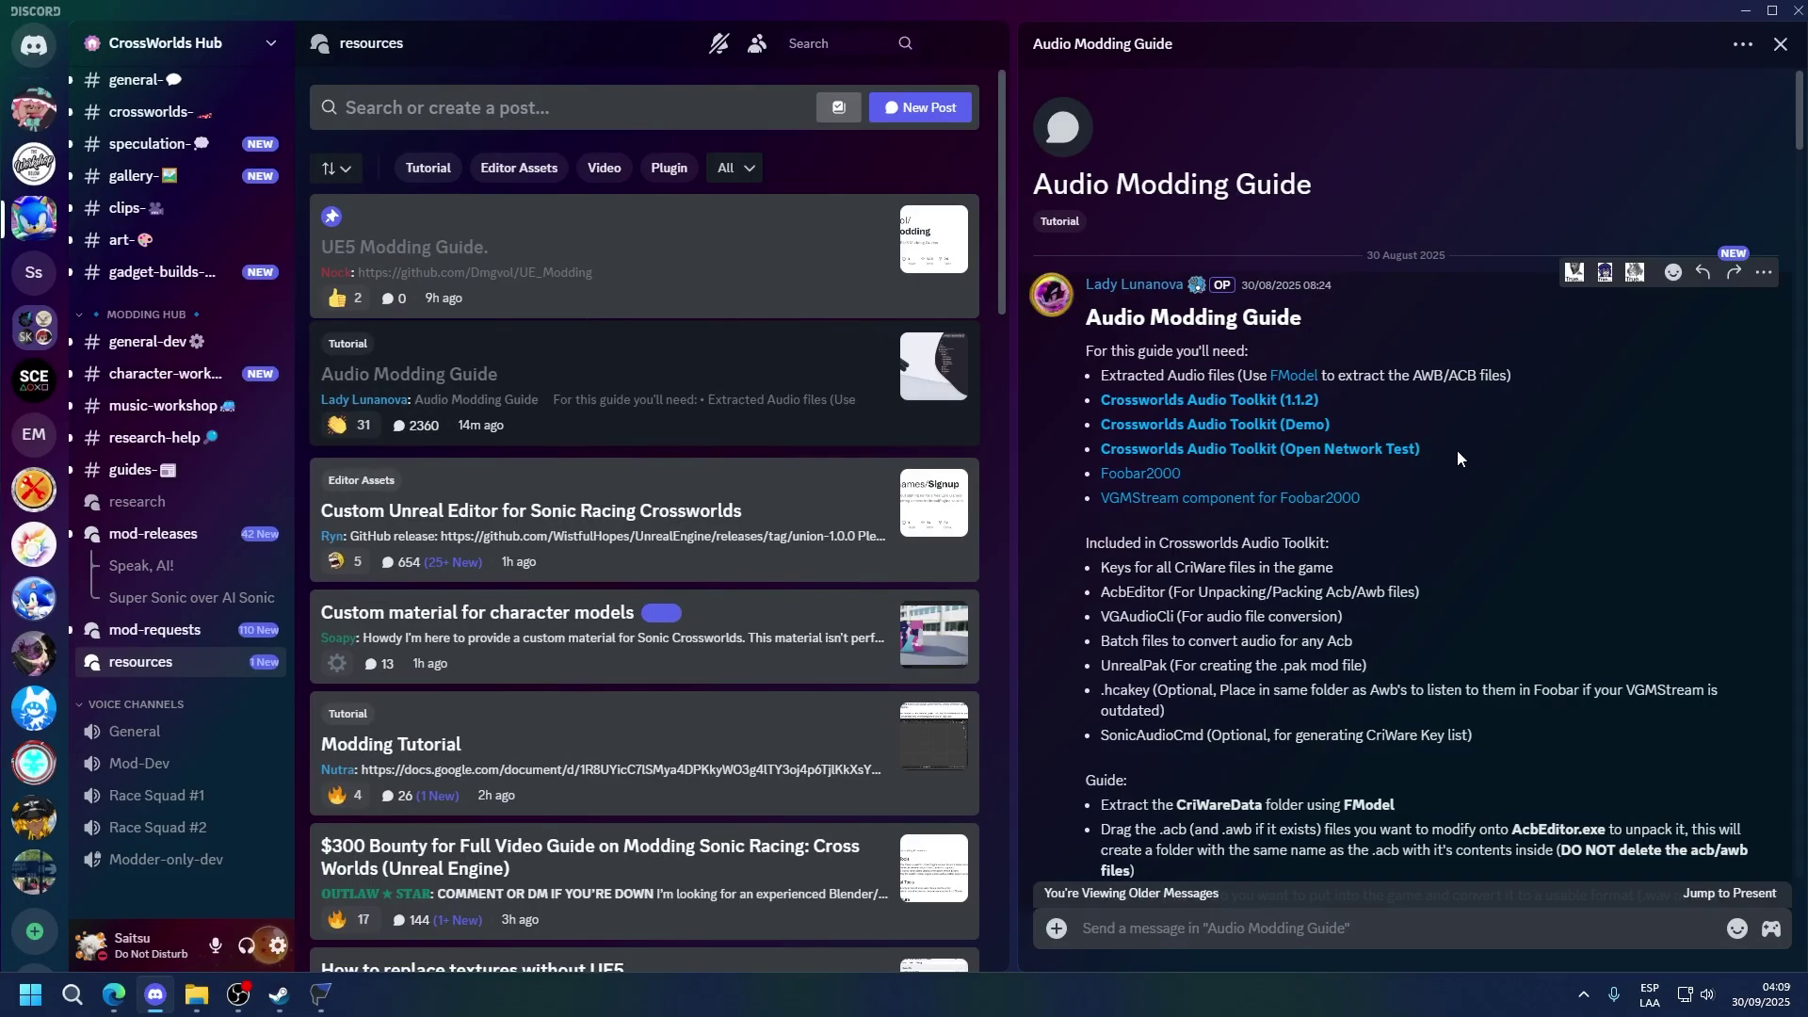
left_click_drag(1354, 393, 1093, 403)
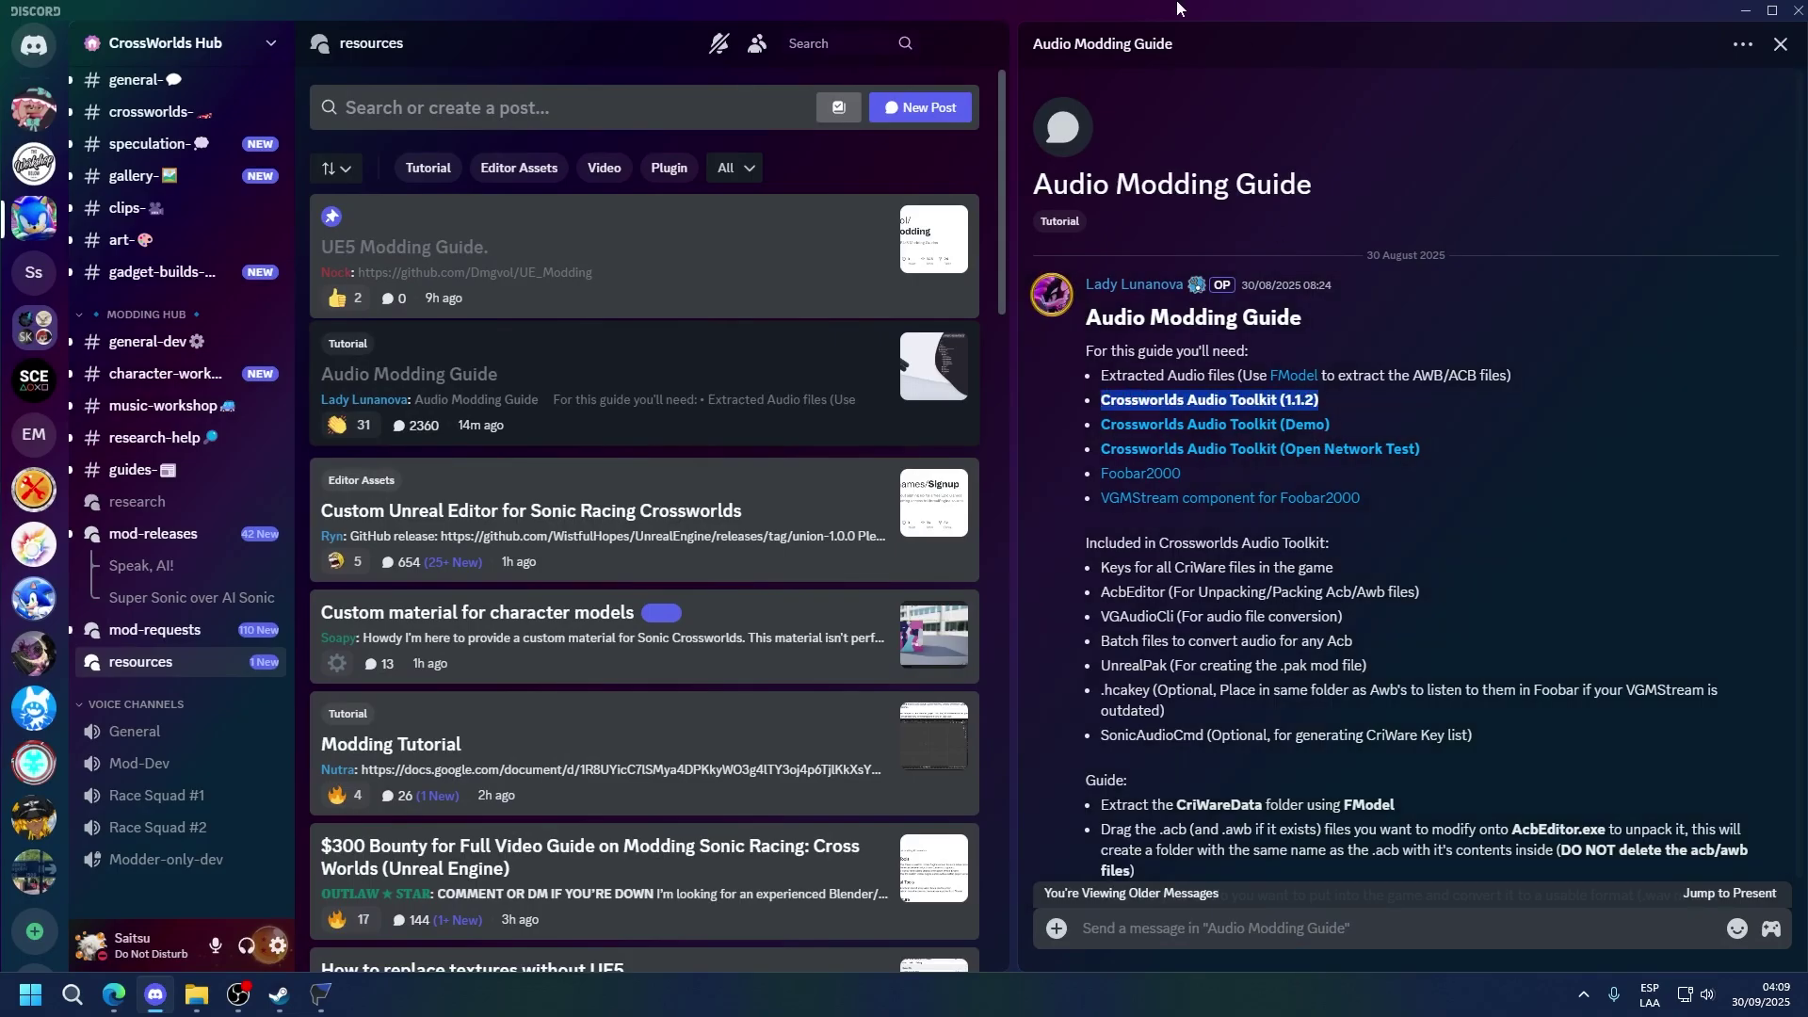
left_click_drag(1175, 8, 1807, 124)
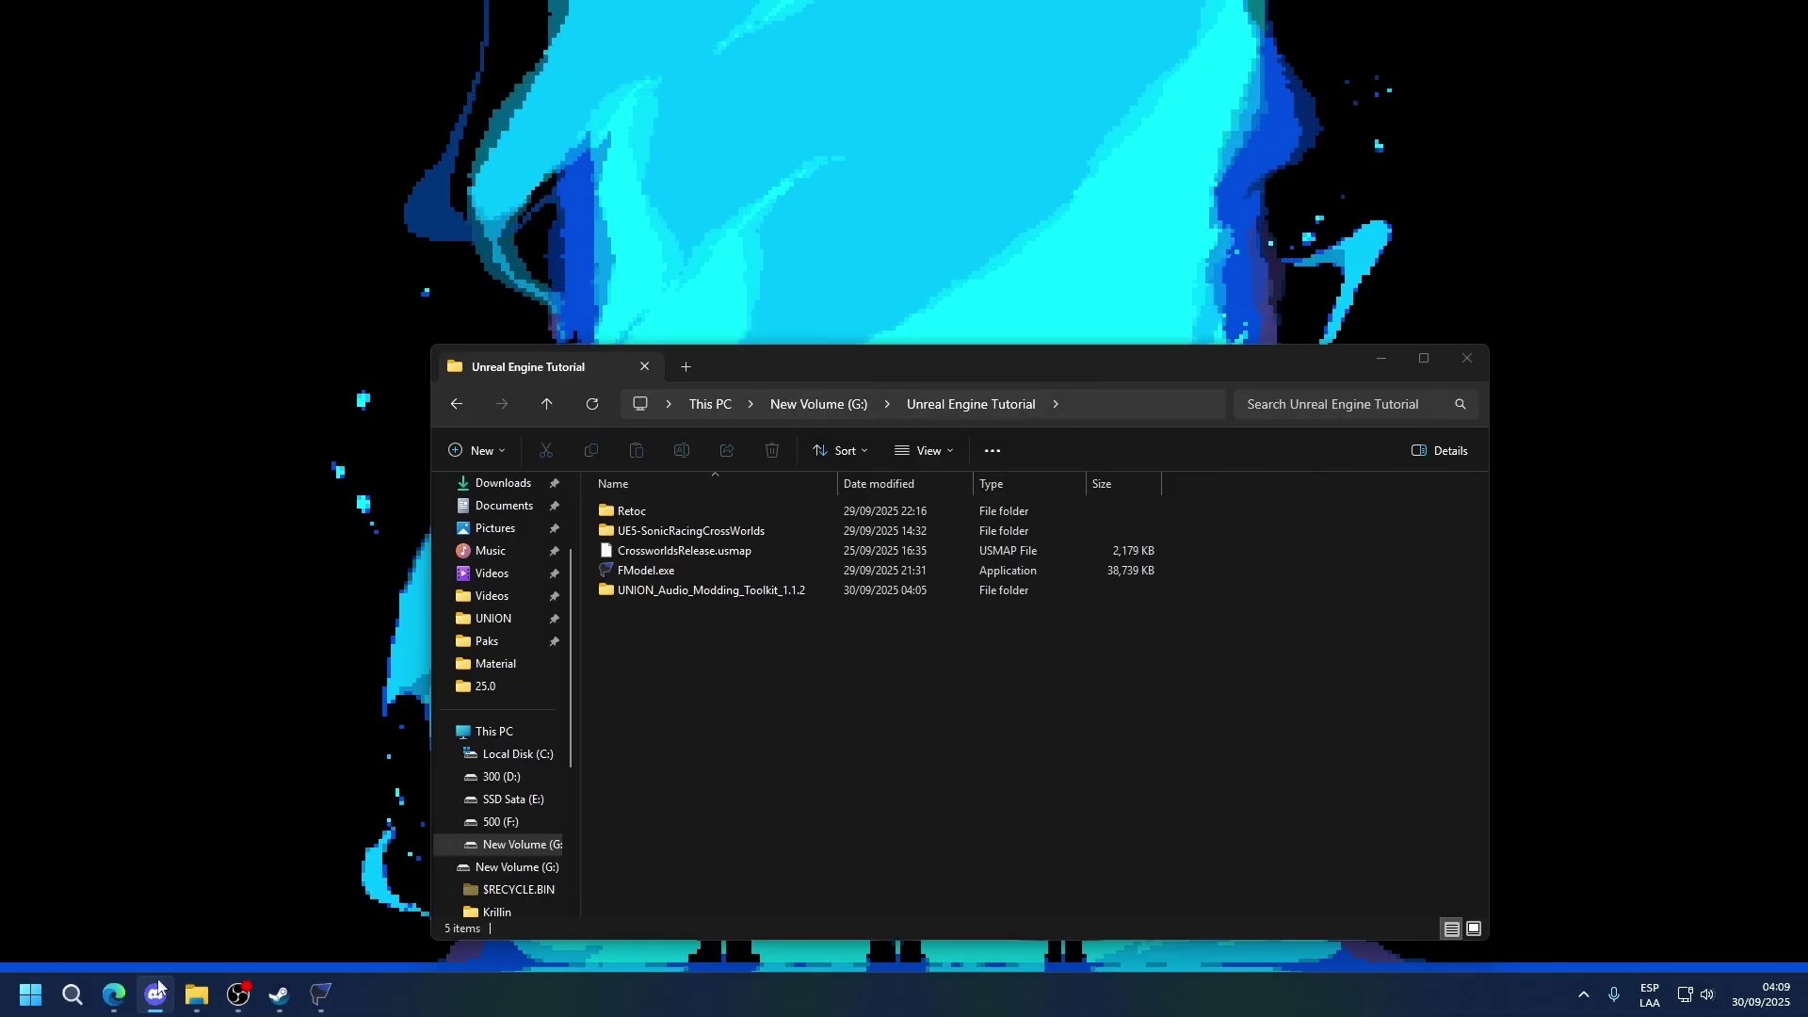
- Look over the foobar2000 and vgmstream websites in the browser and the contents of the UNION_Audio_Modding_Toolkit_1.1.2 folder
left_click(114, 995)
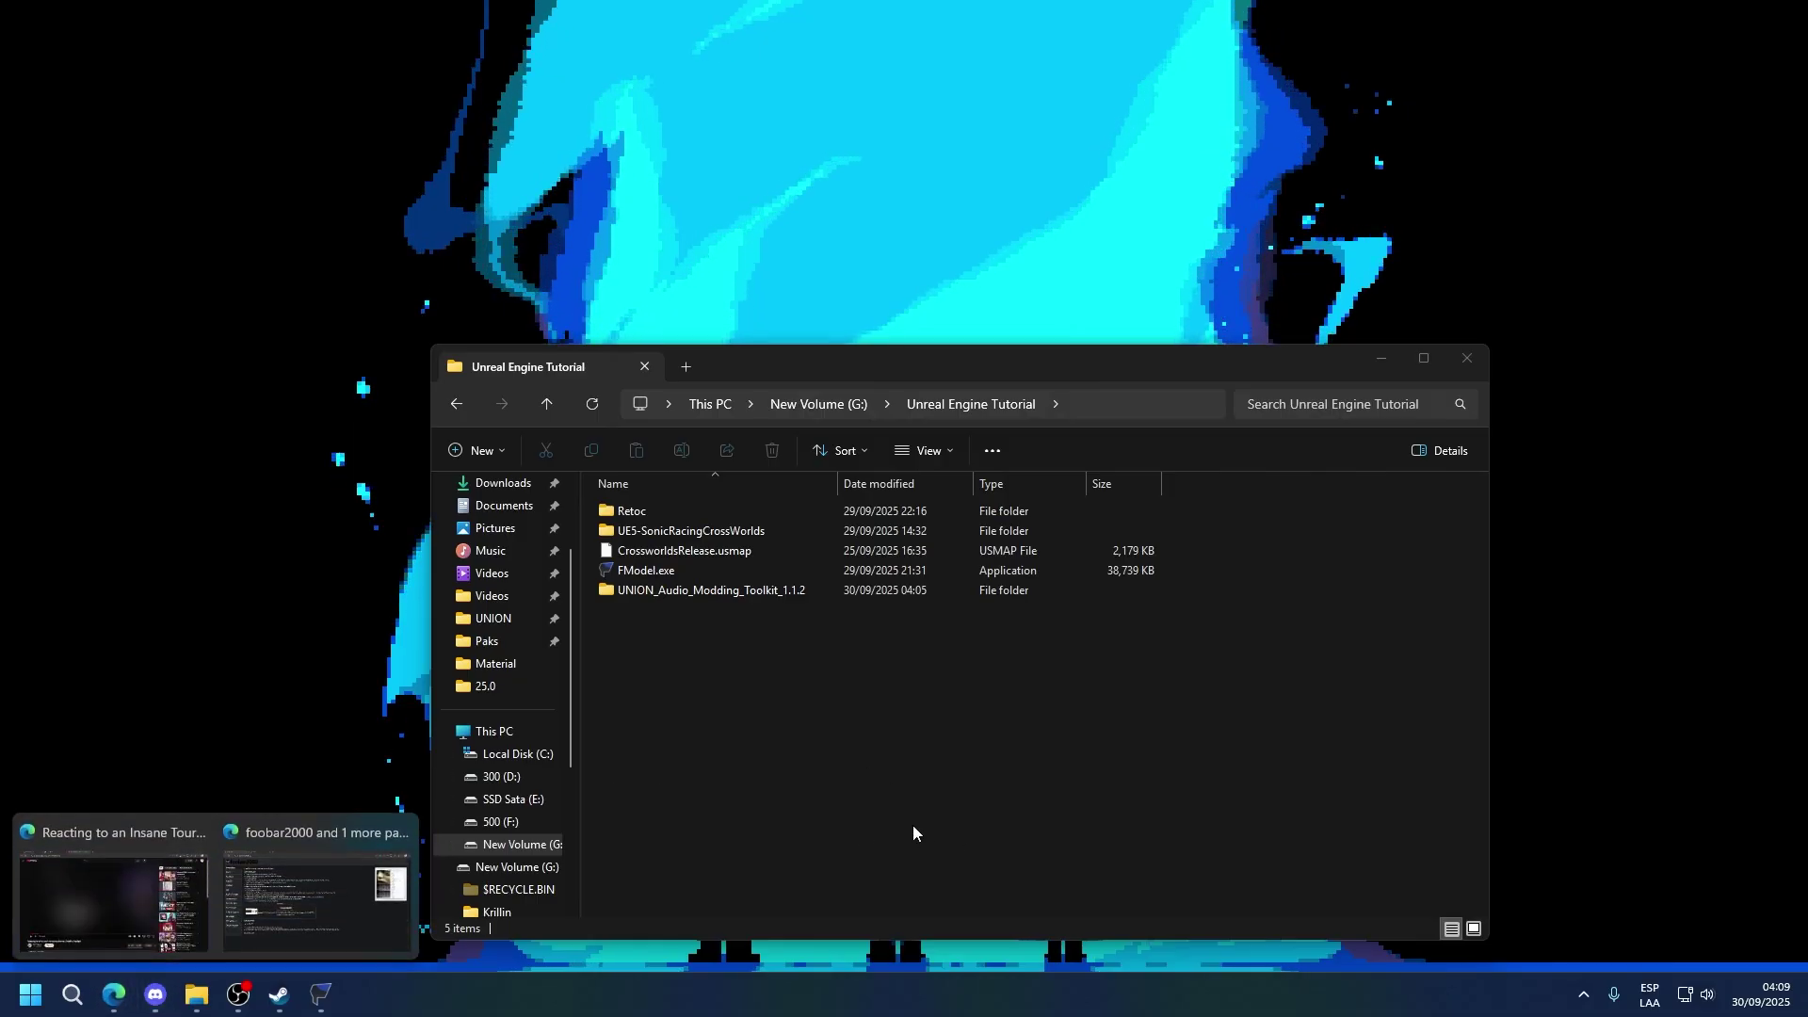
left_click_drag(1807, 282, 866, 1)
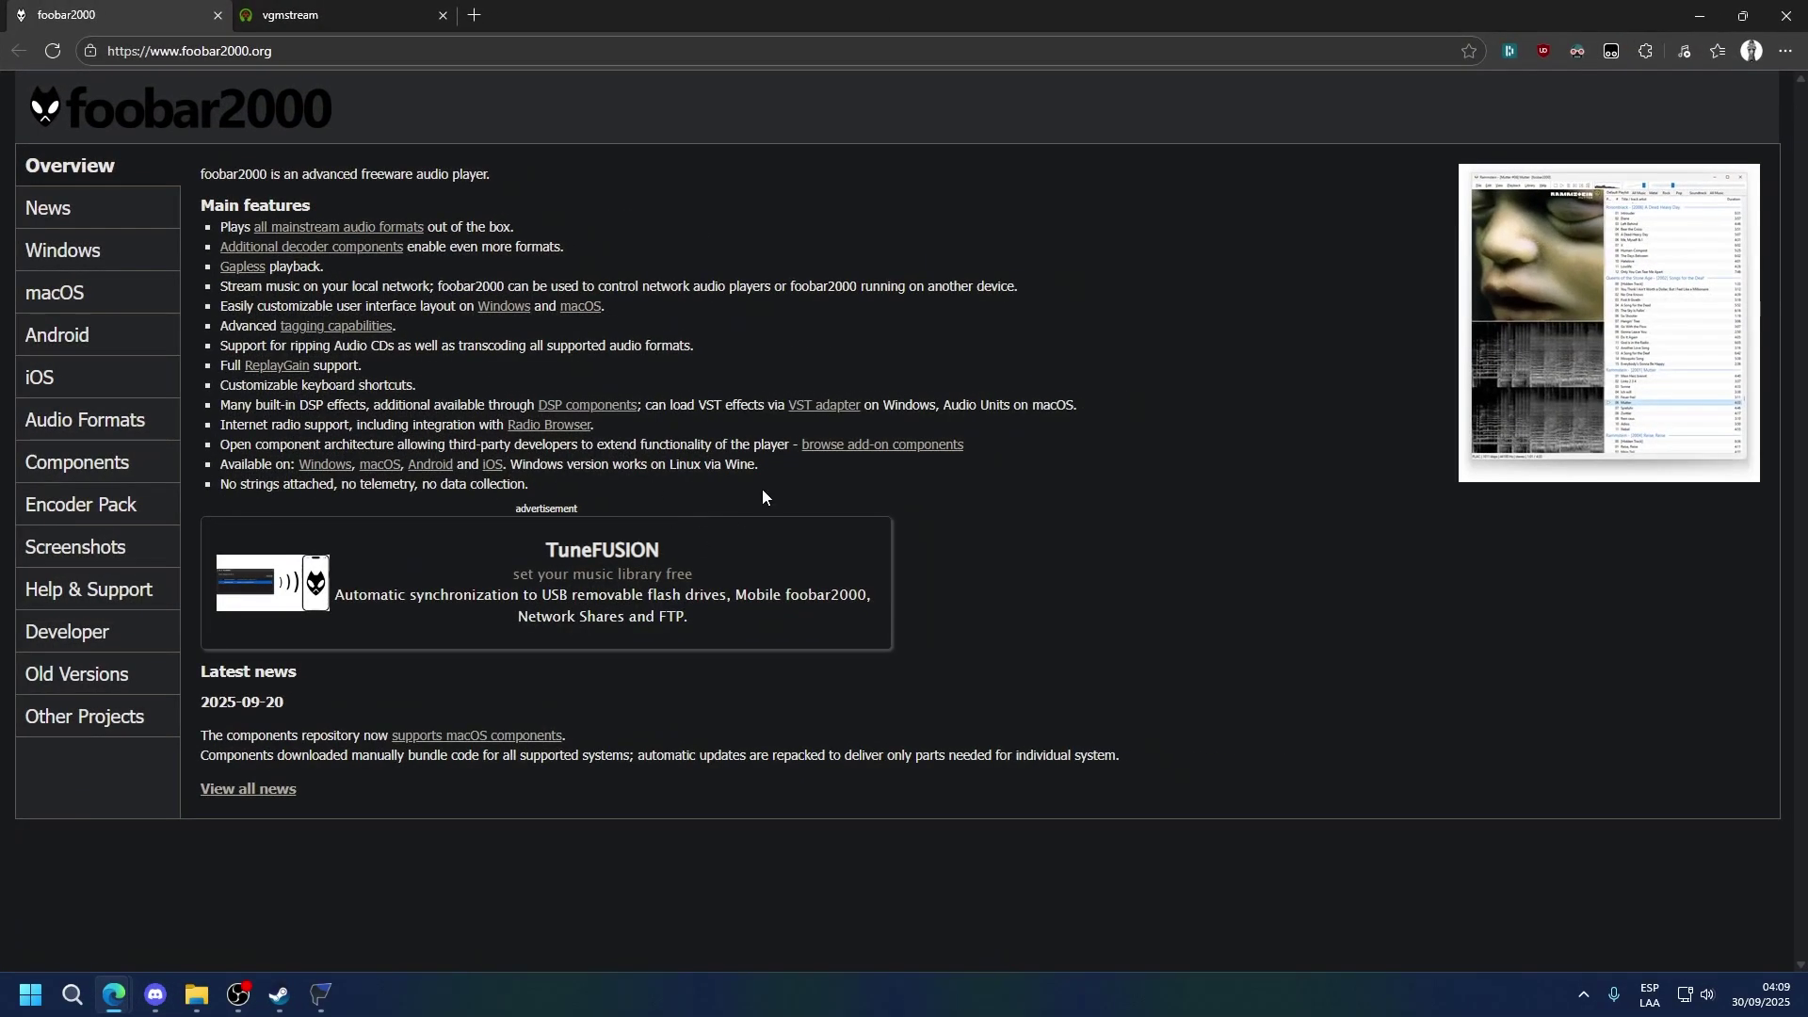
left_click(333, 23)
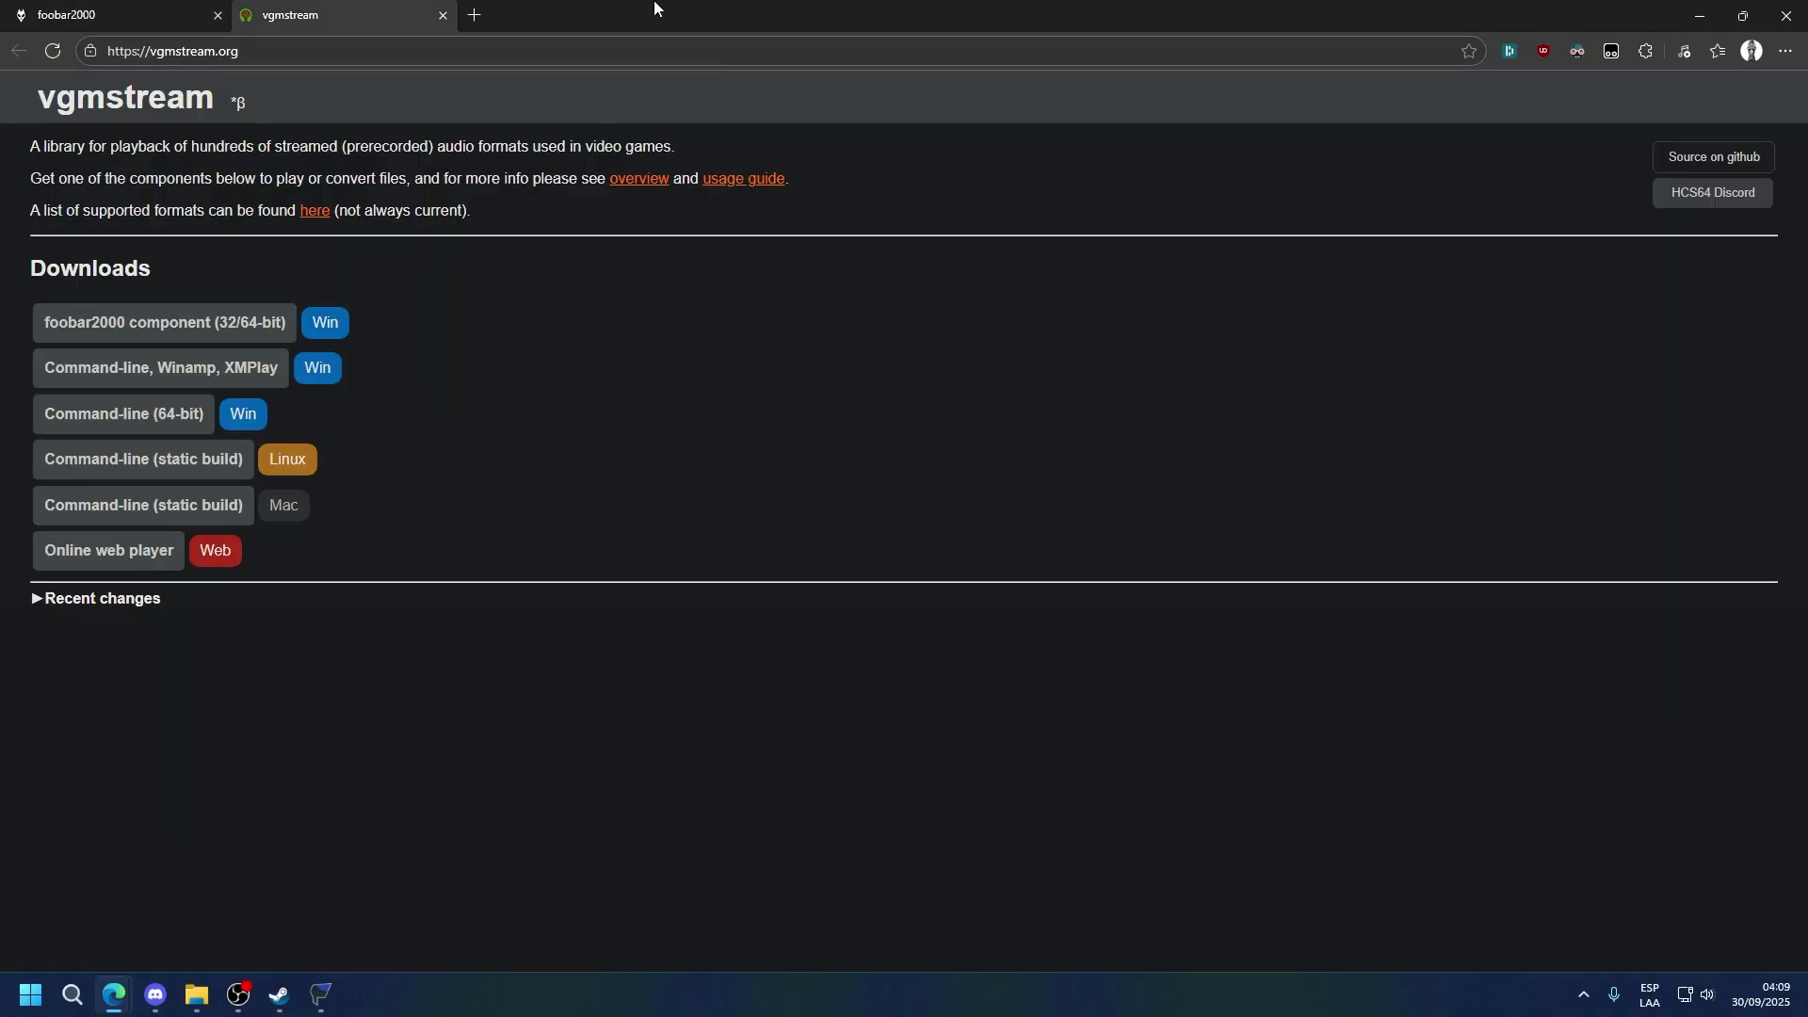
left_click_drag(654, 8, 1663, 182)
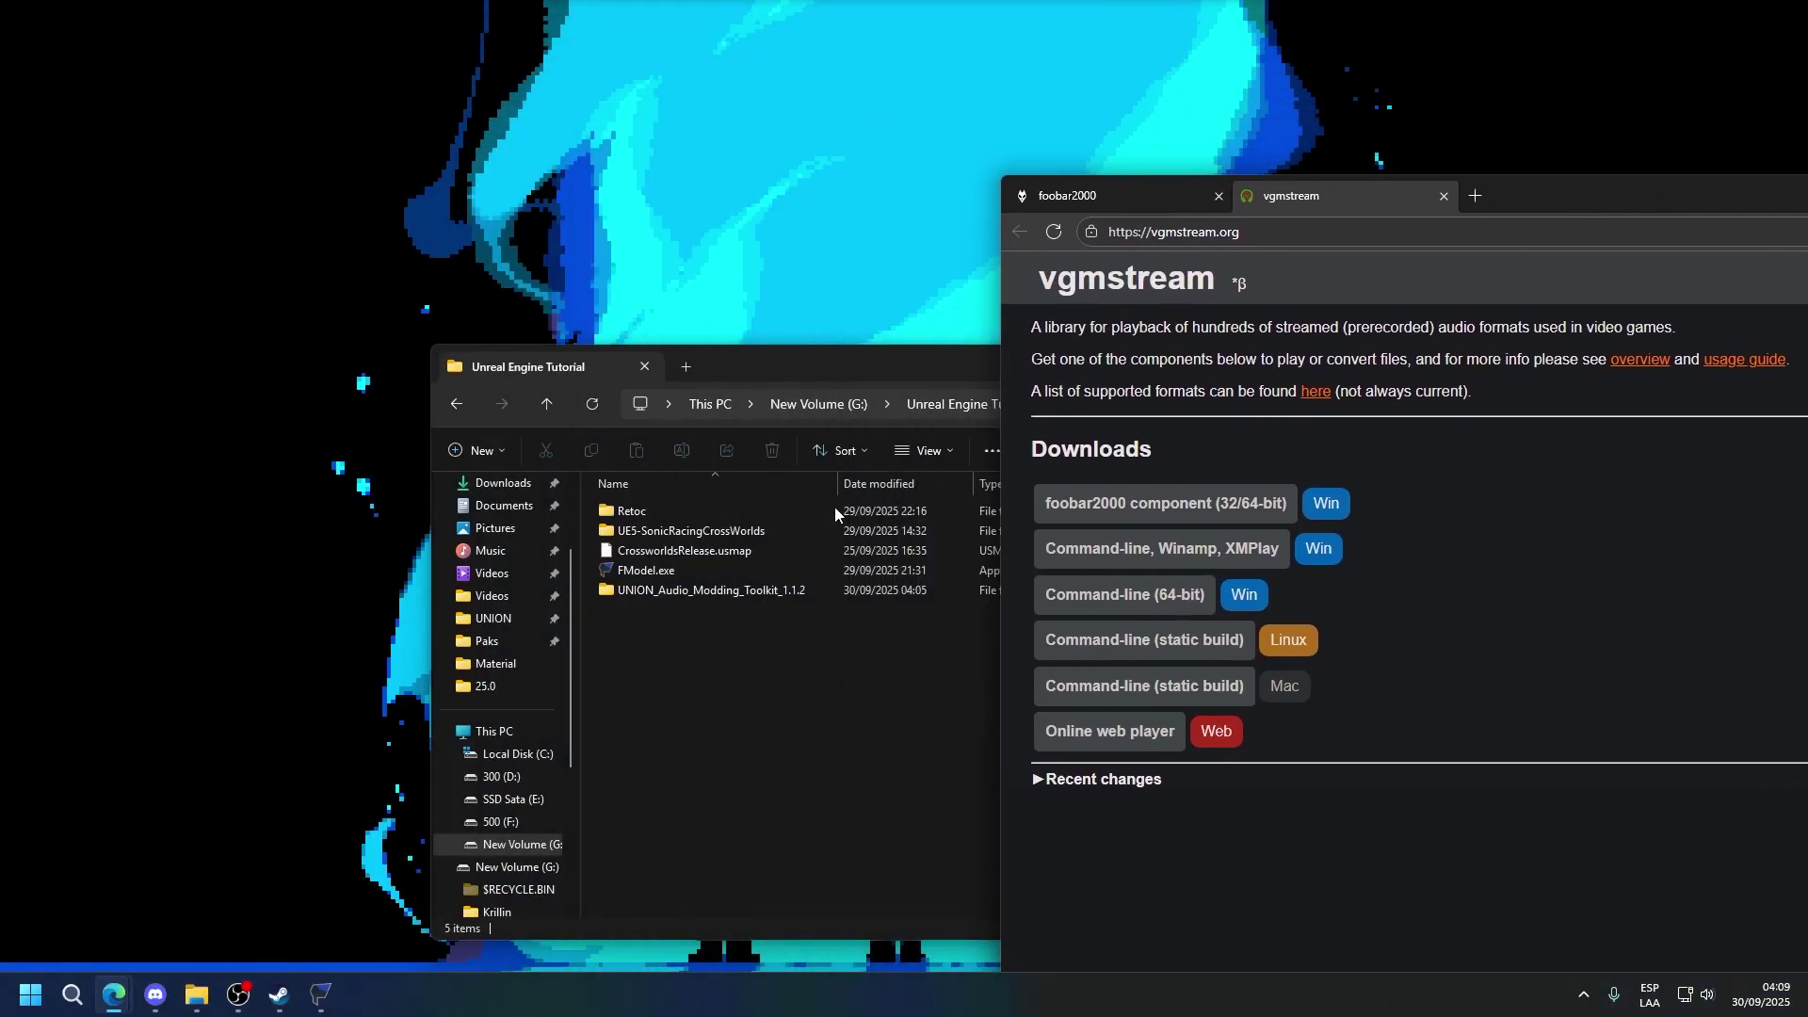
double_click(659, 582)
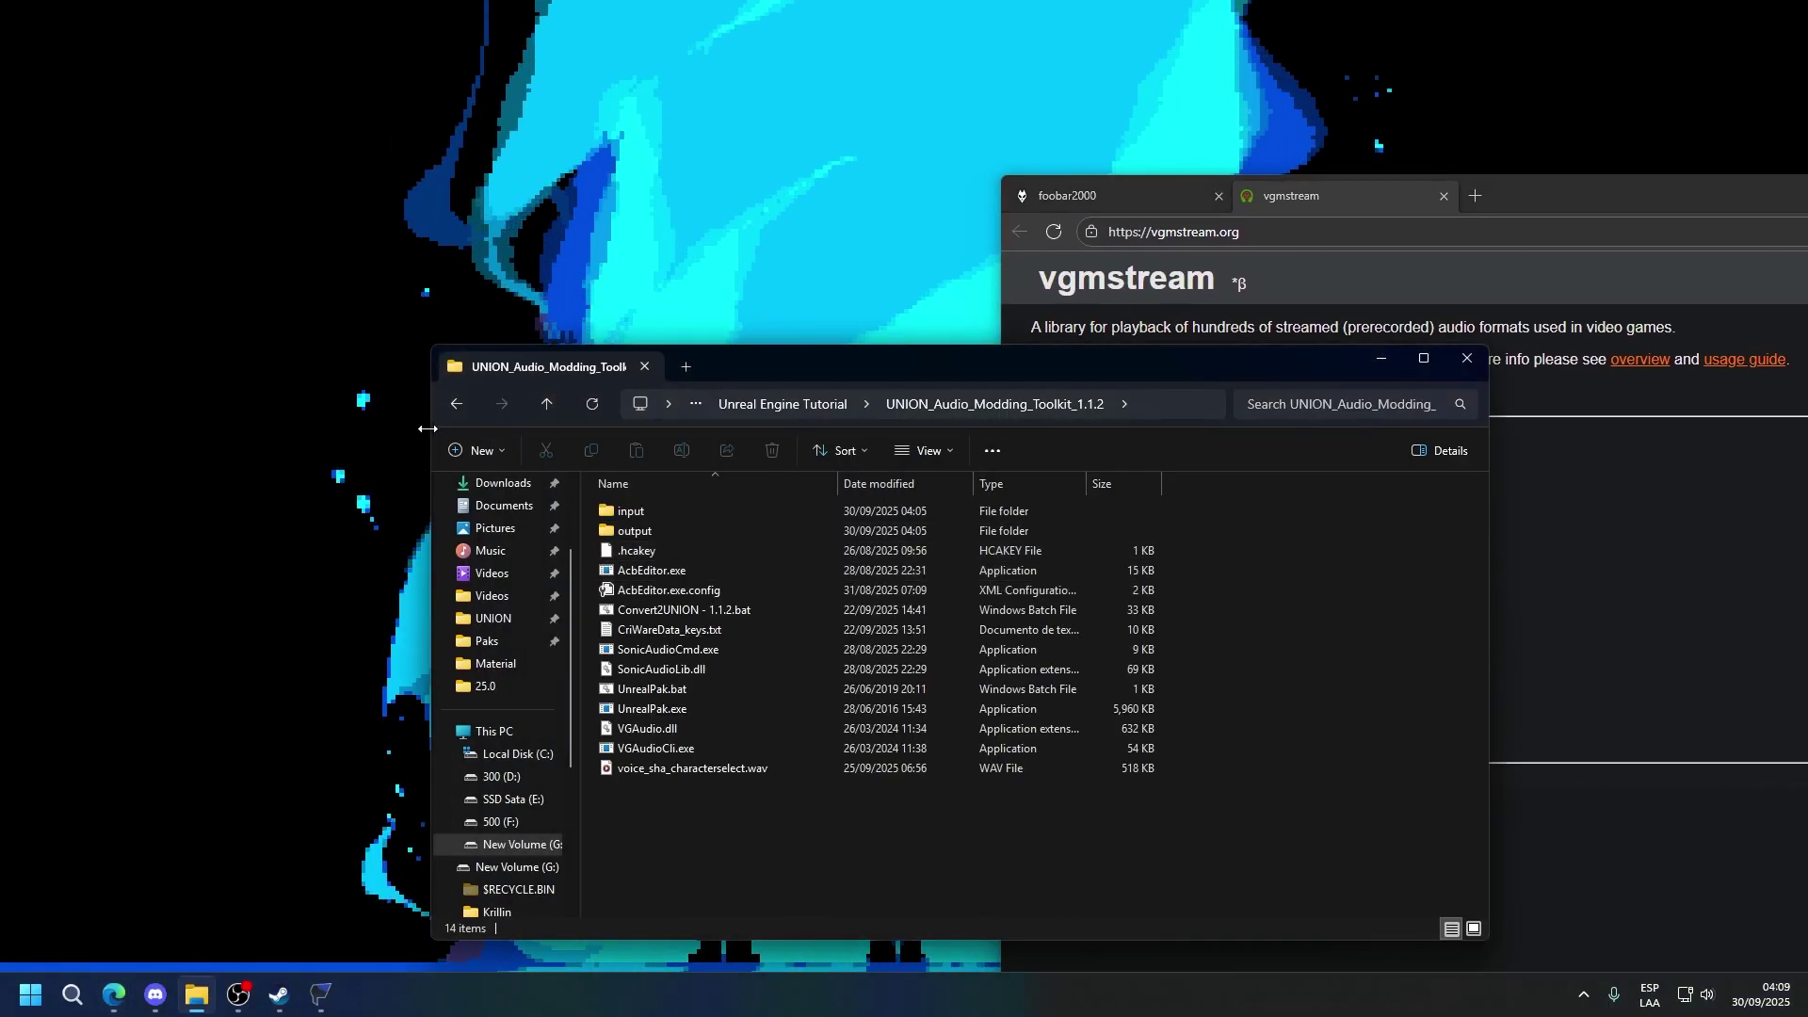
key("alt+Left")
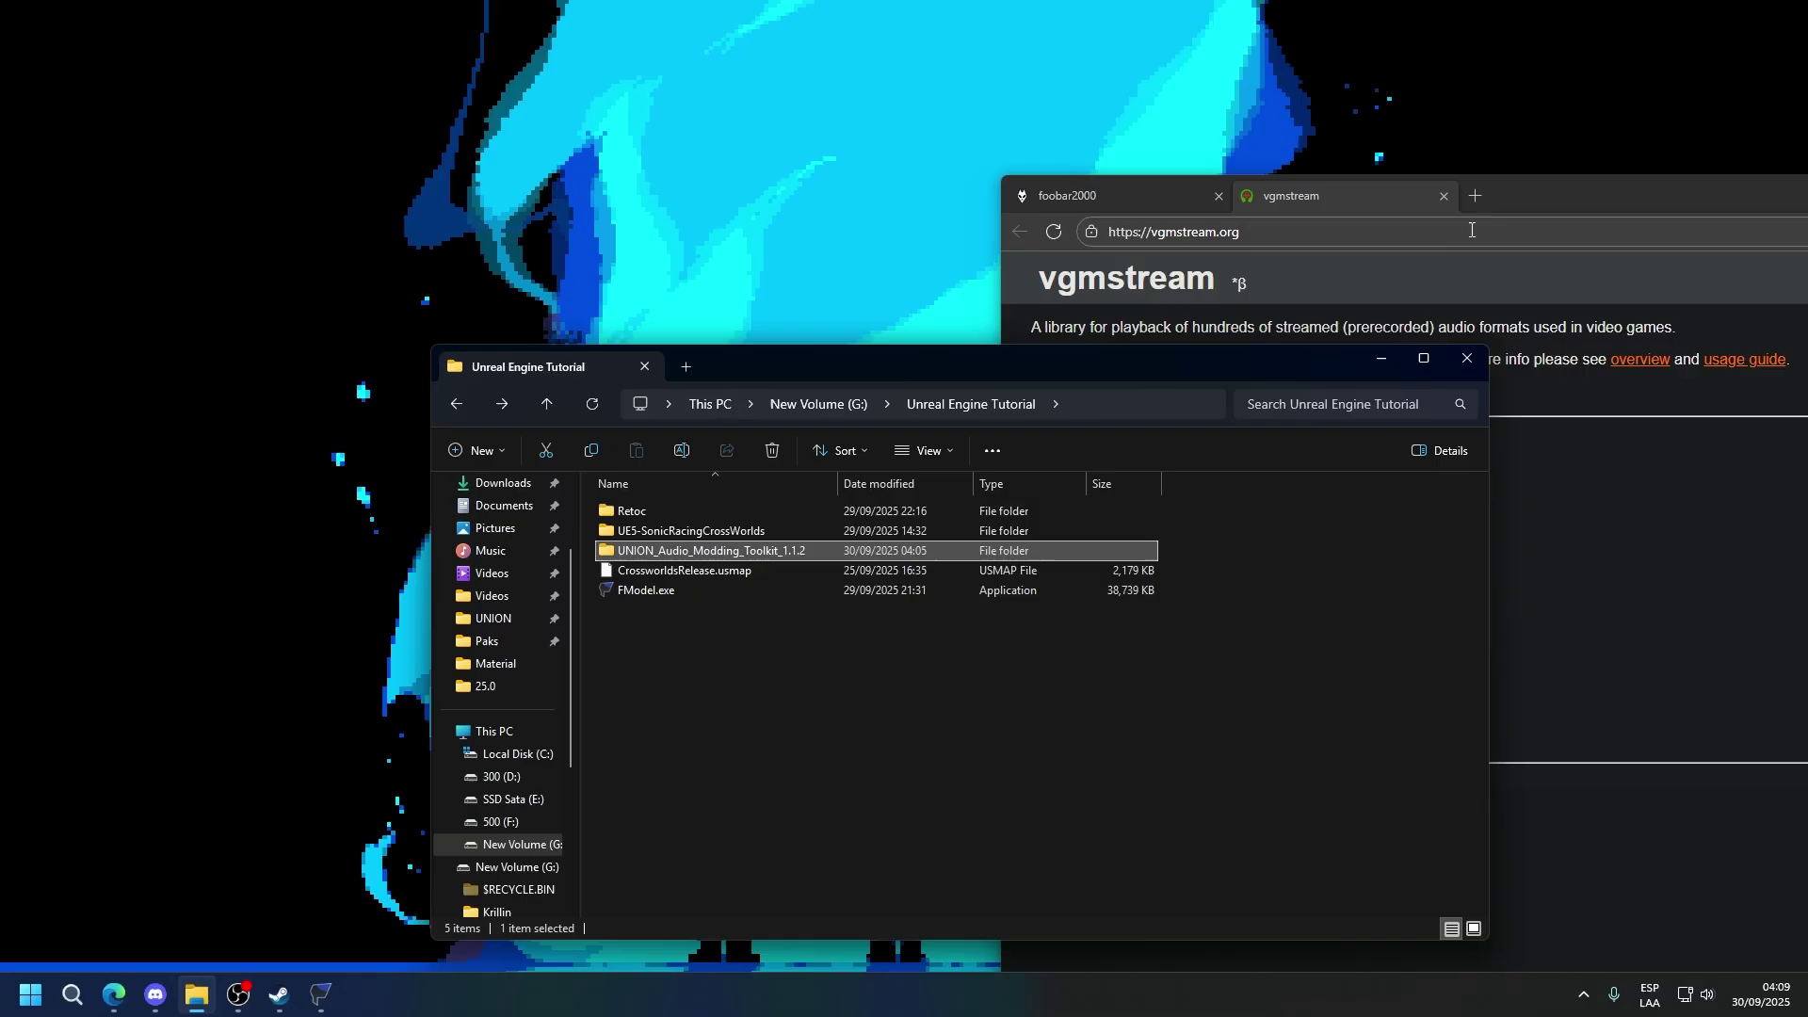
- Download the stable 64-bit foobar2000 2.25.1 for Windows from foobar2000.org and run the downloaded installer
left_click(1168, 190)
left_click_drag(1543, 187, 847, 2)
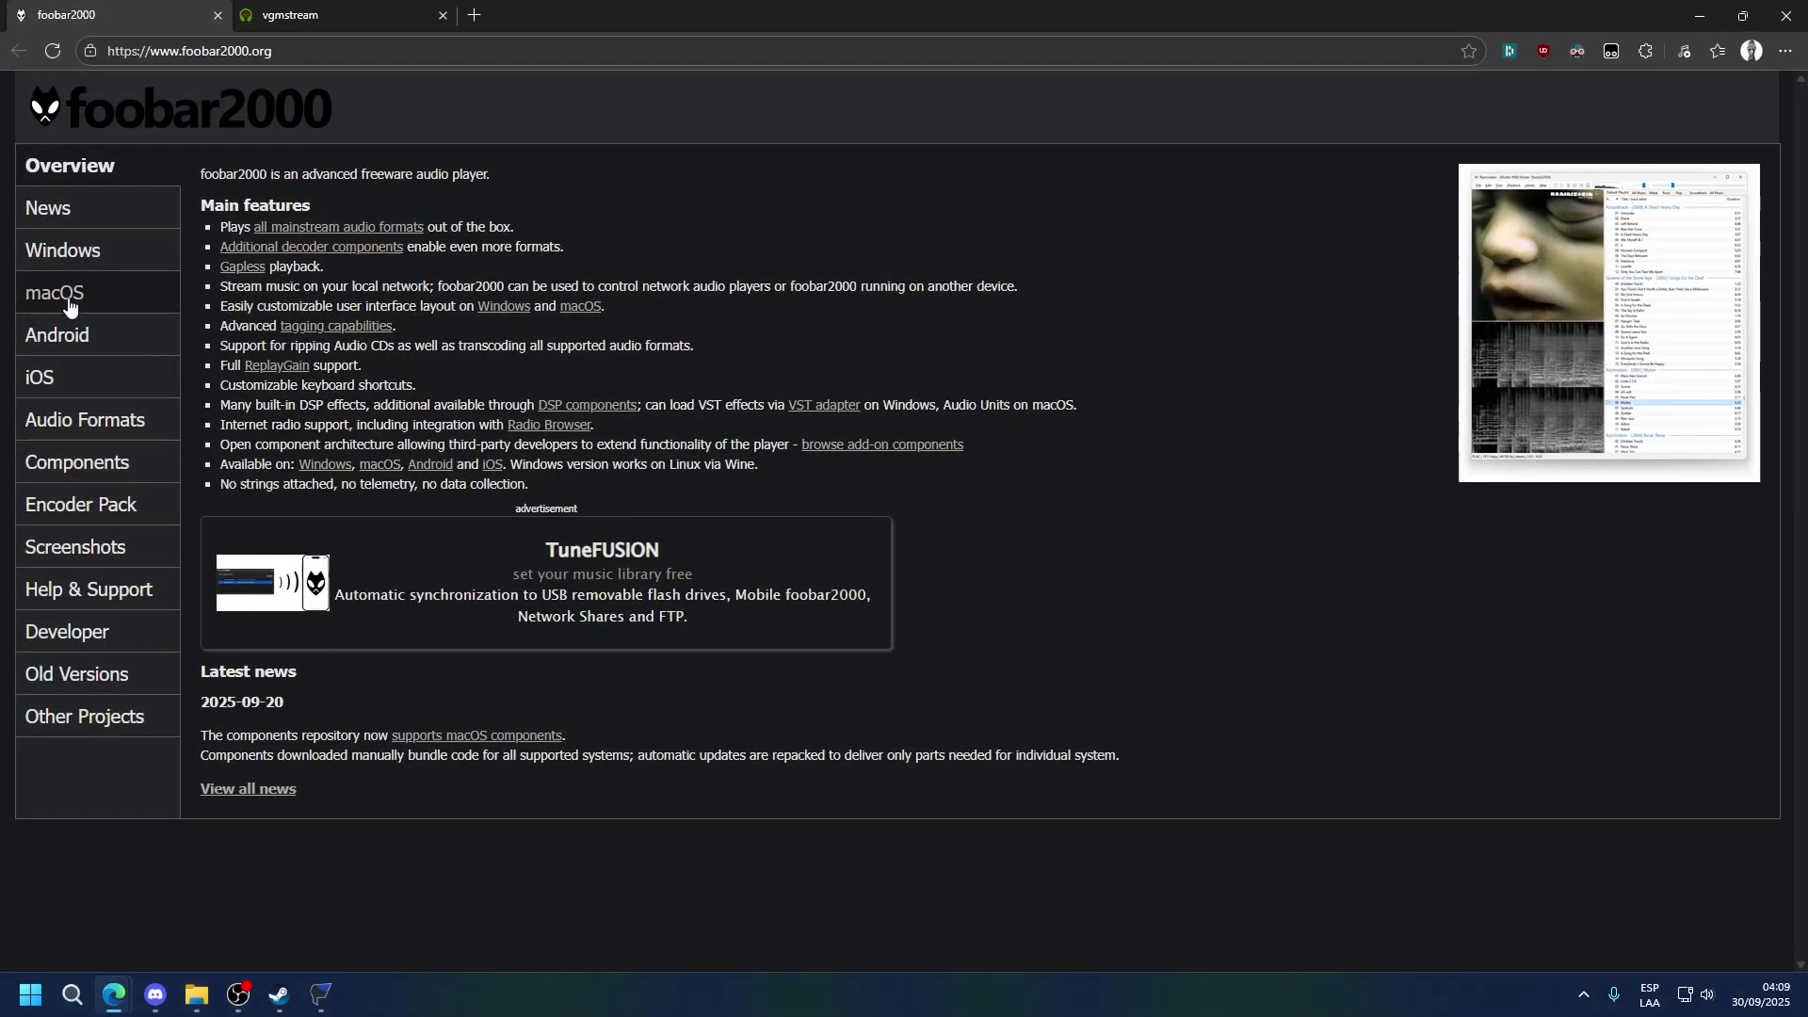
left_click(64, 252)
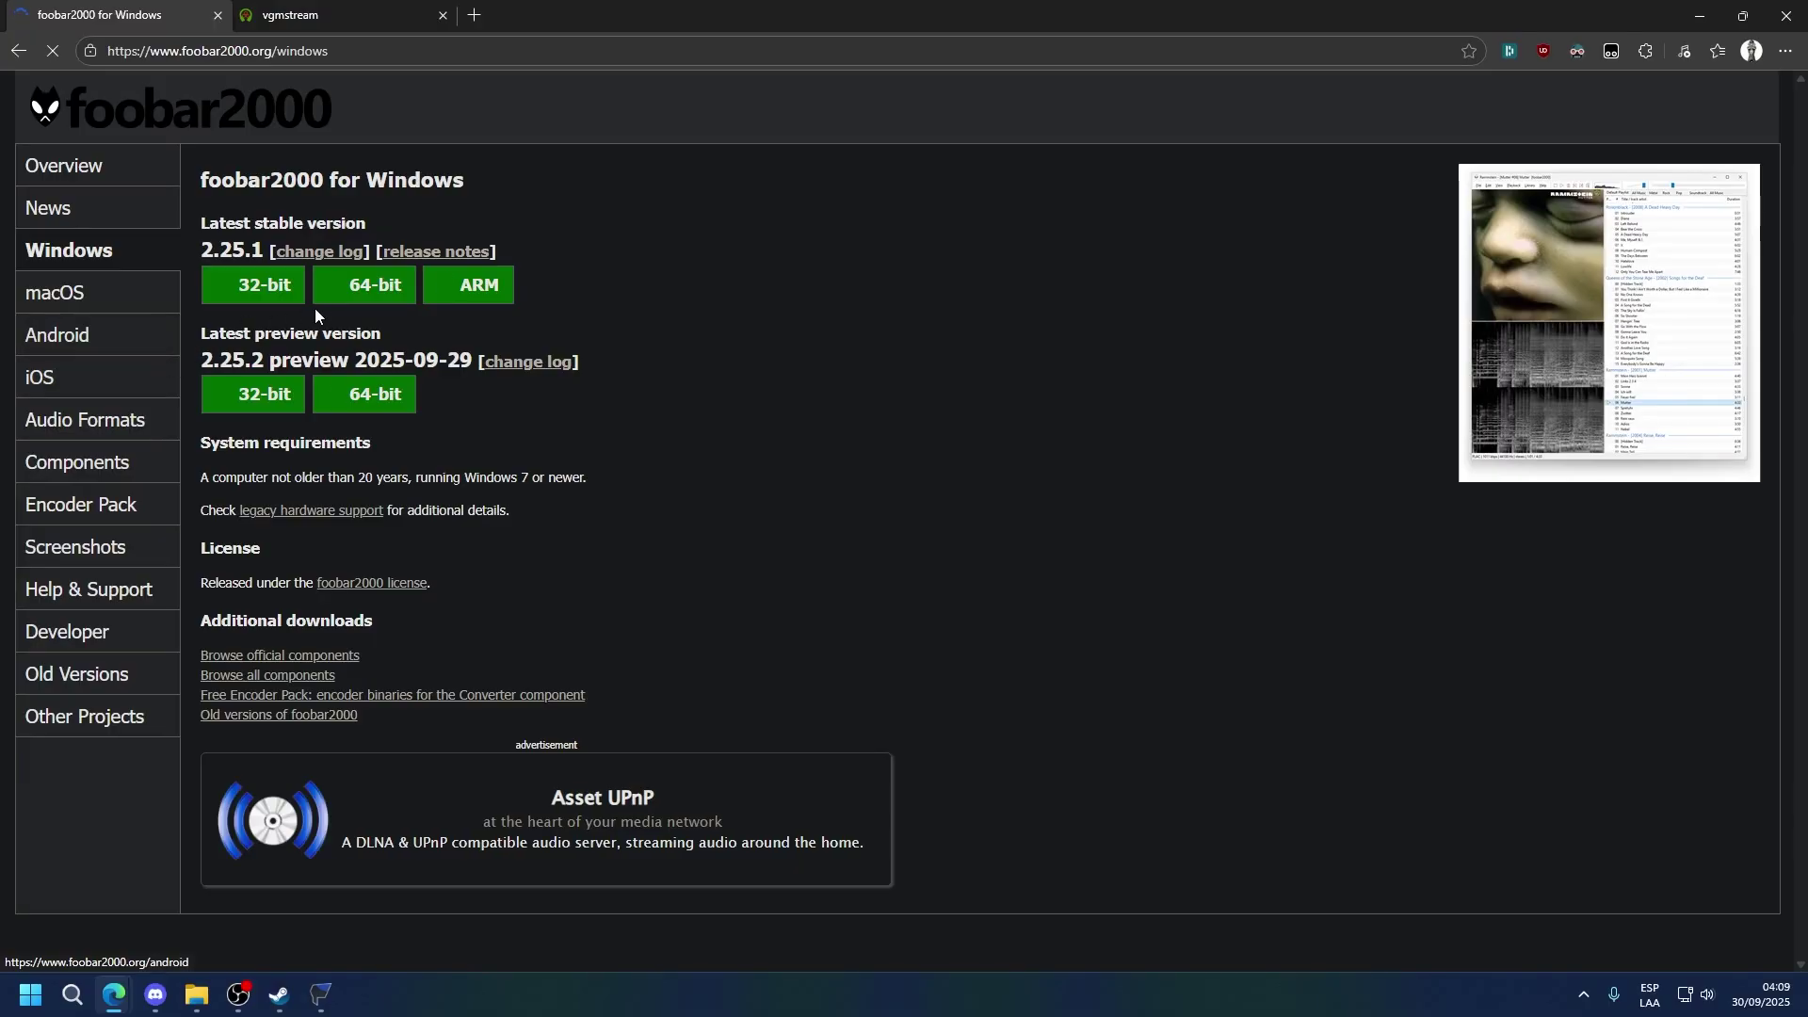
left_click(336, 287)
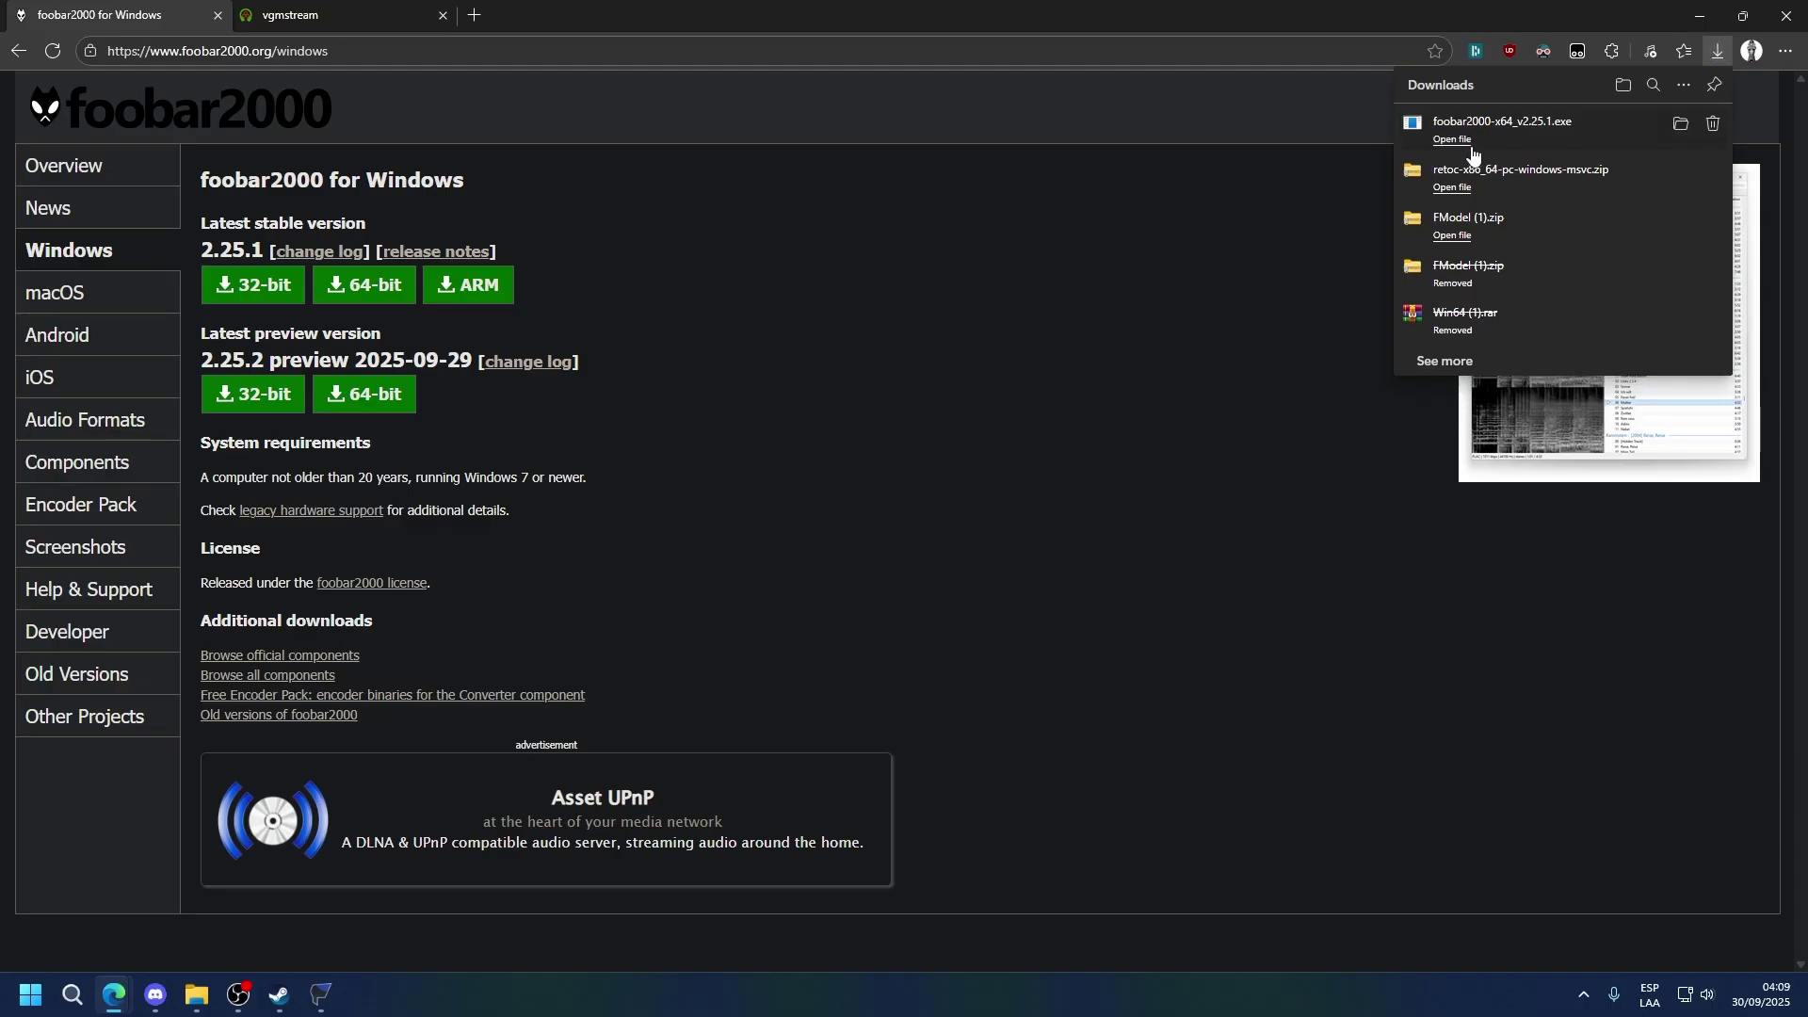
left_click(1472, 149)
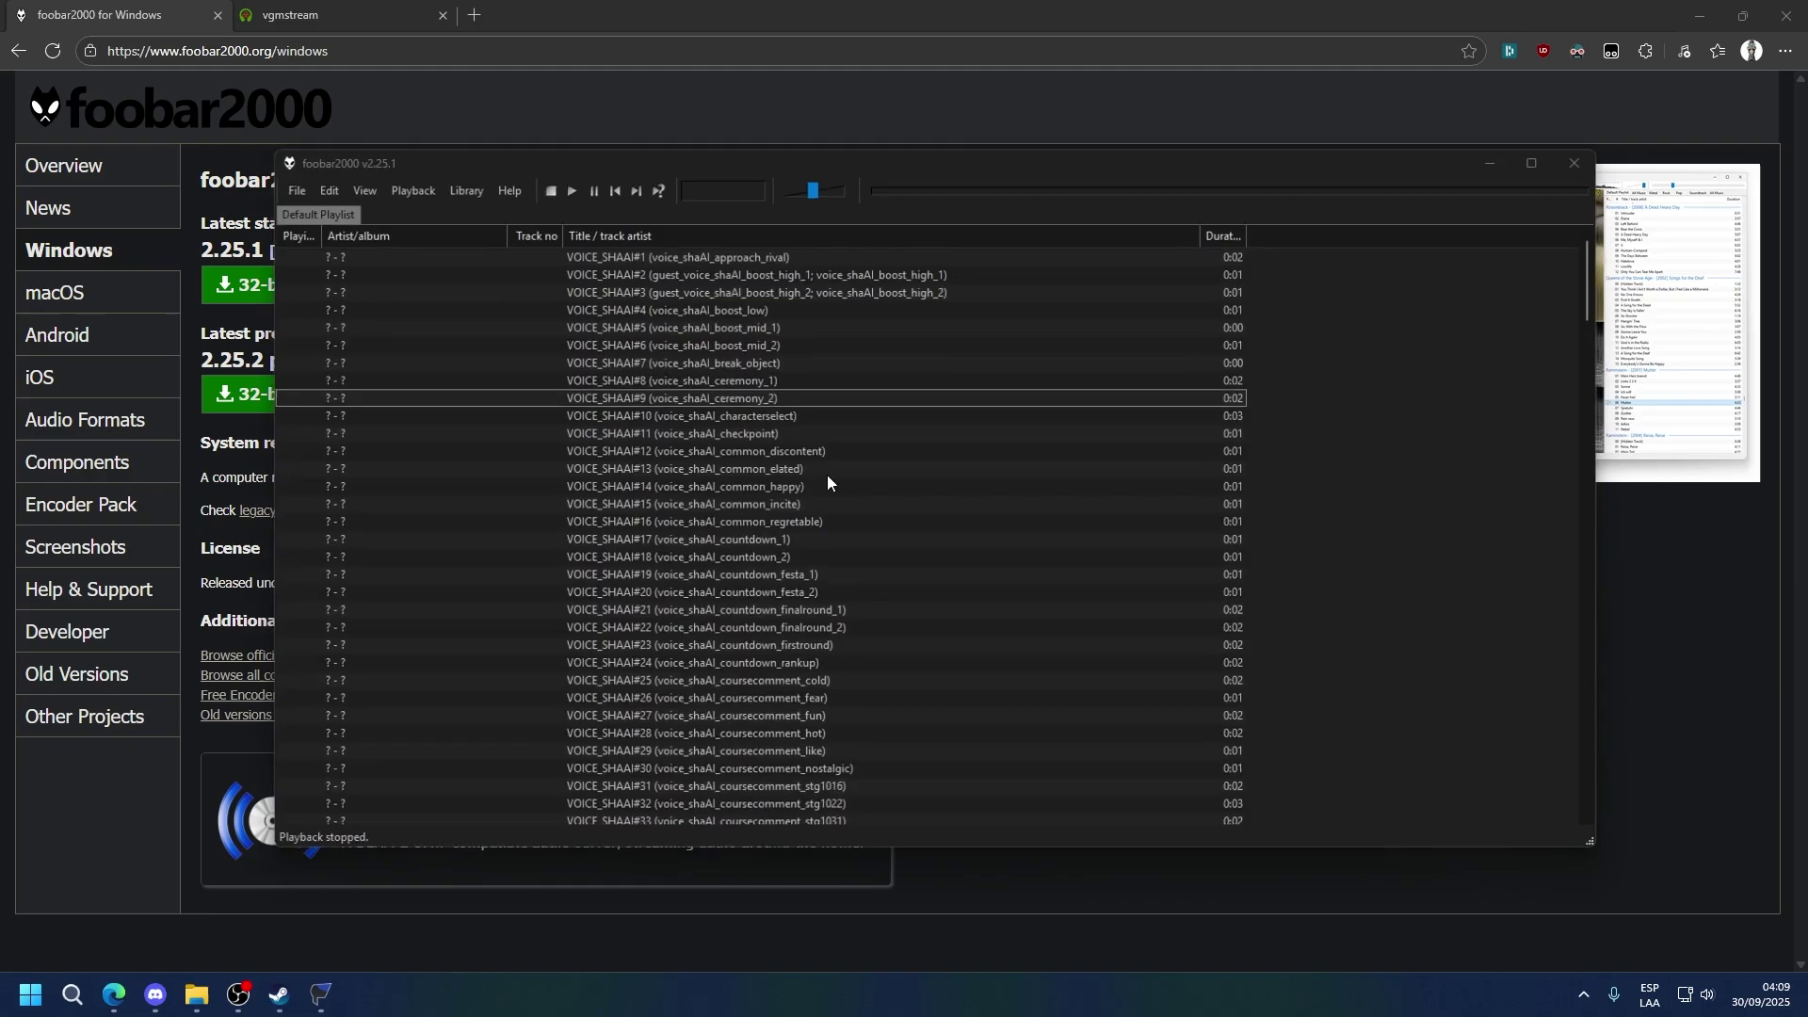
- Remove all tracks from the Default Playlist in foobar2000
left_click(773, 350)
scroll(645, 474, "down", 5)
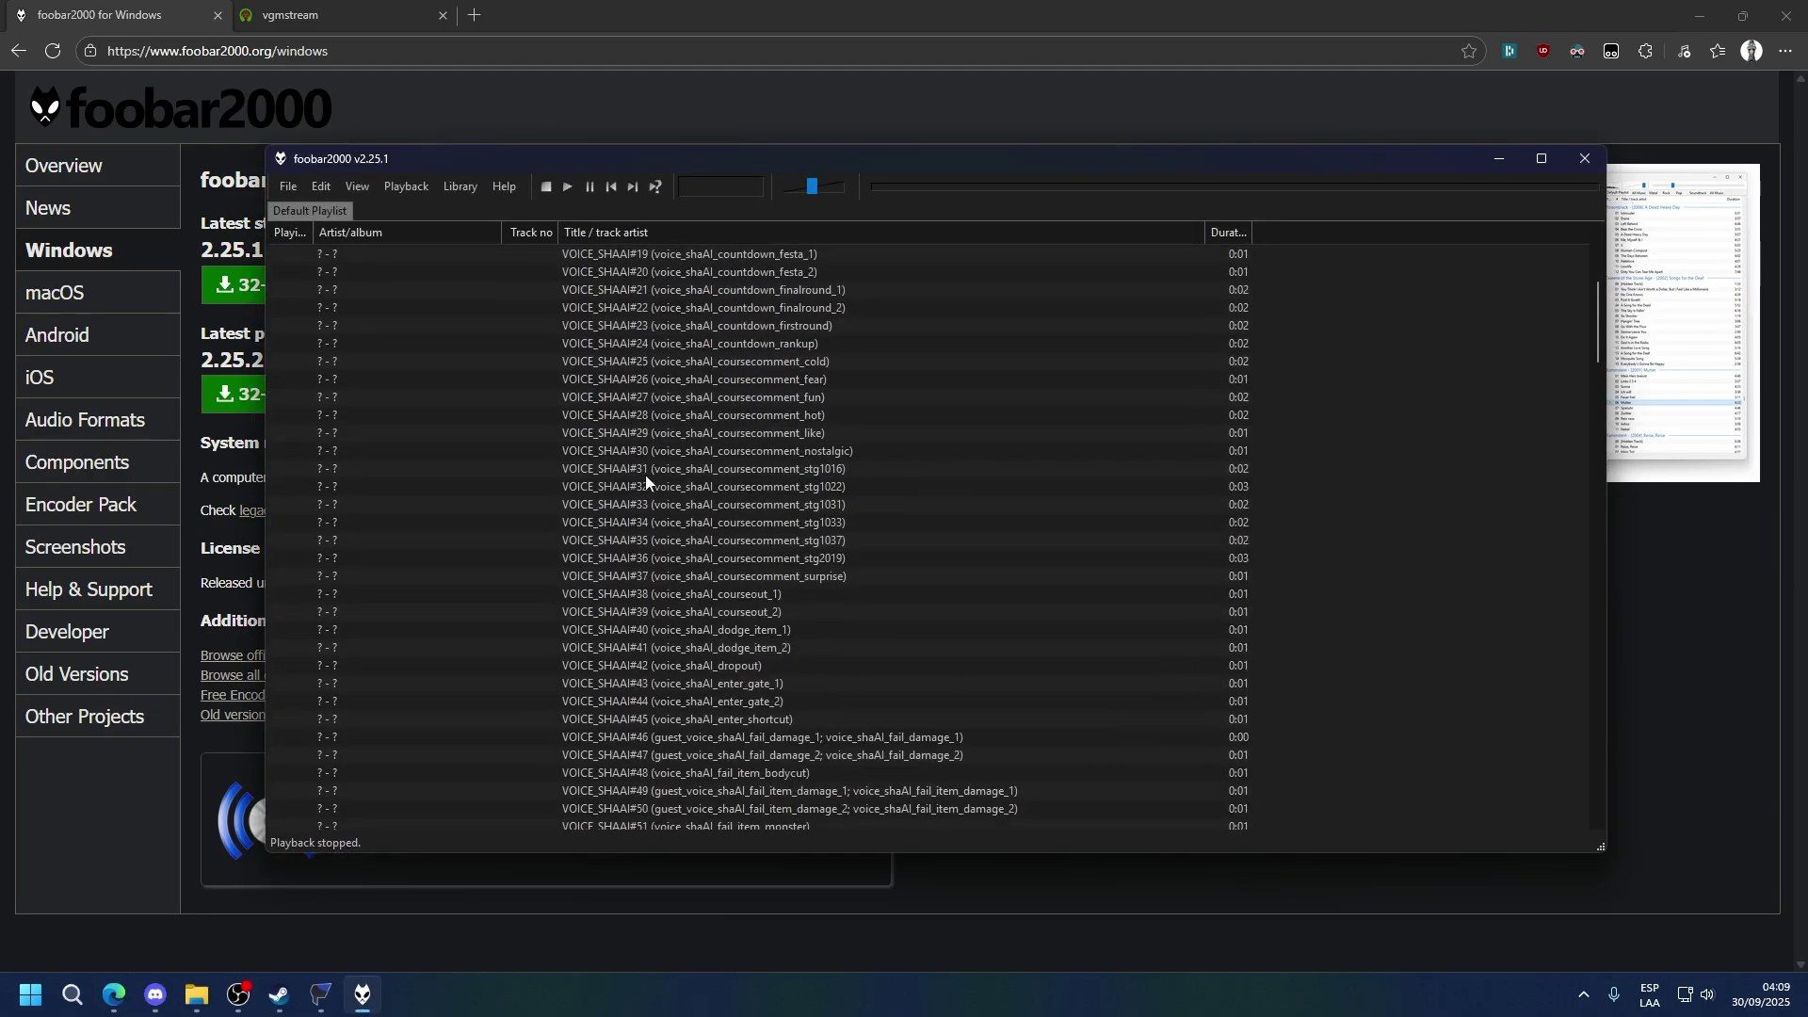
scroll(646, 475, "up", 4)
key("ctrl+a")
key("Delete")
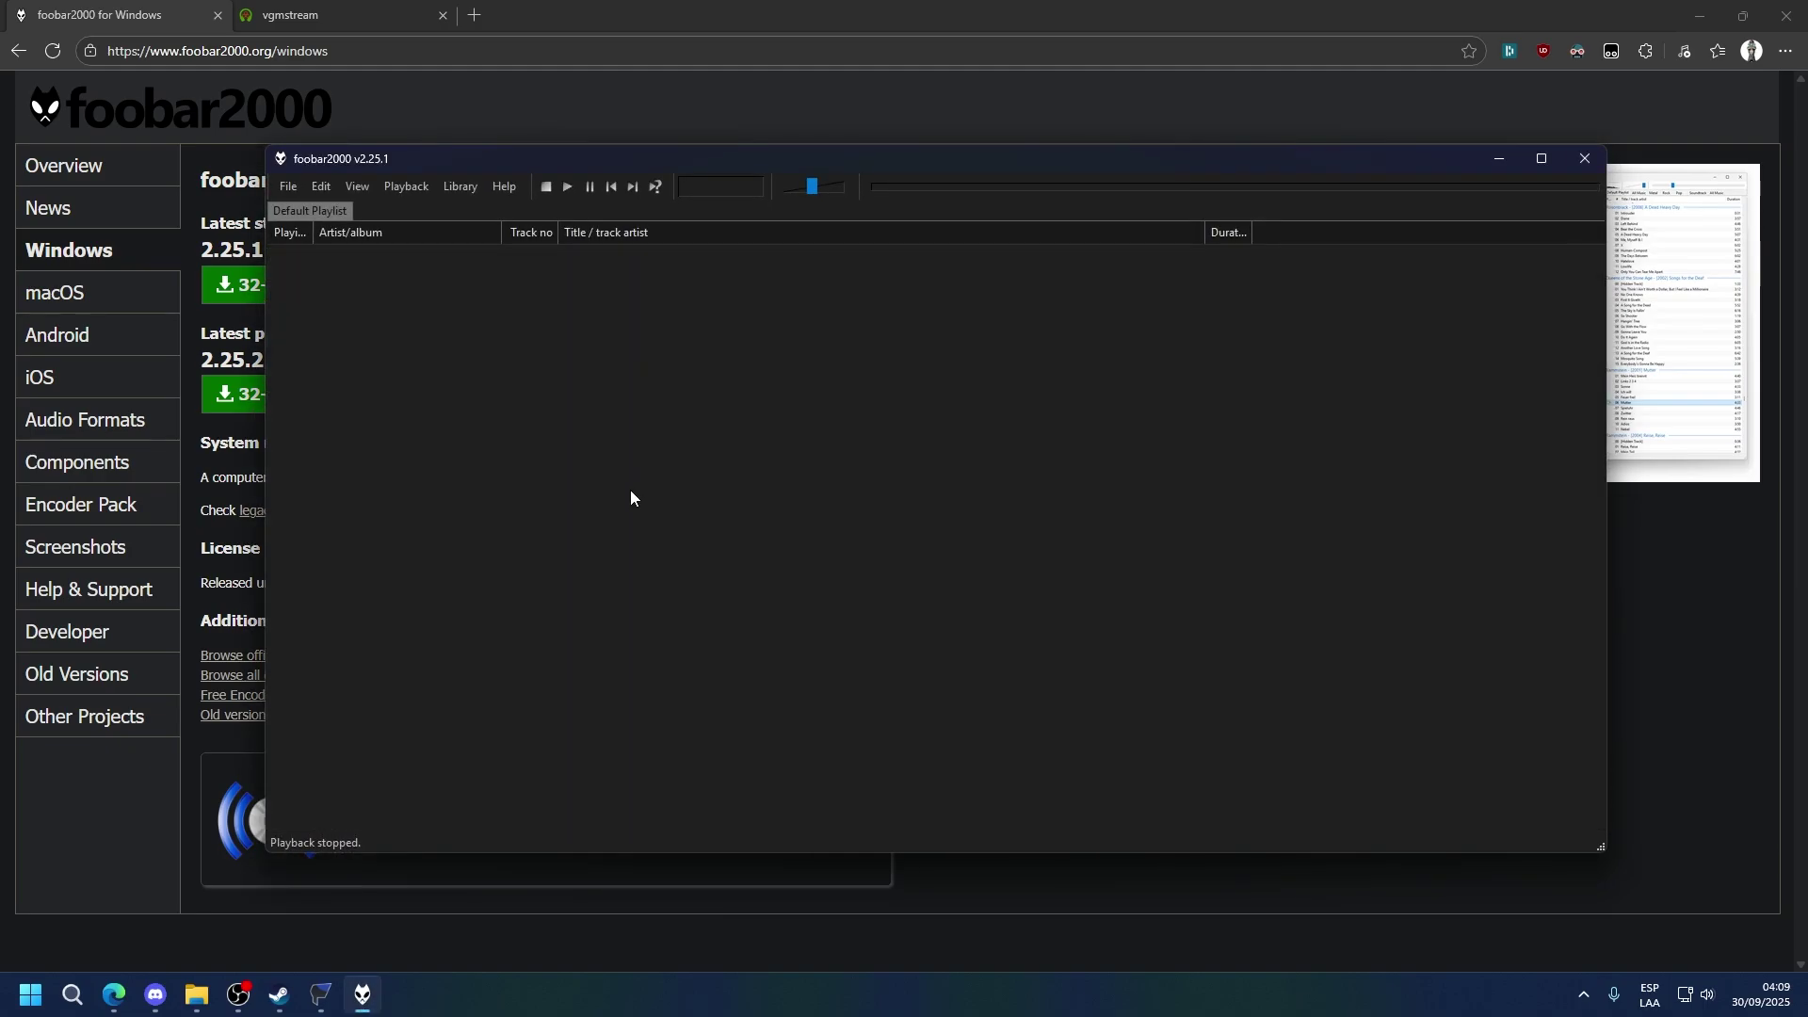
- Download the foobar2000 component (32/64-bit) from the vgmstream website
left_click(337, 9)
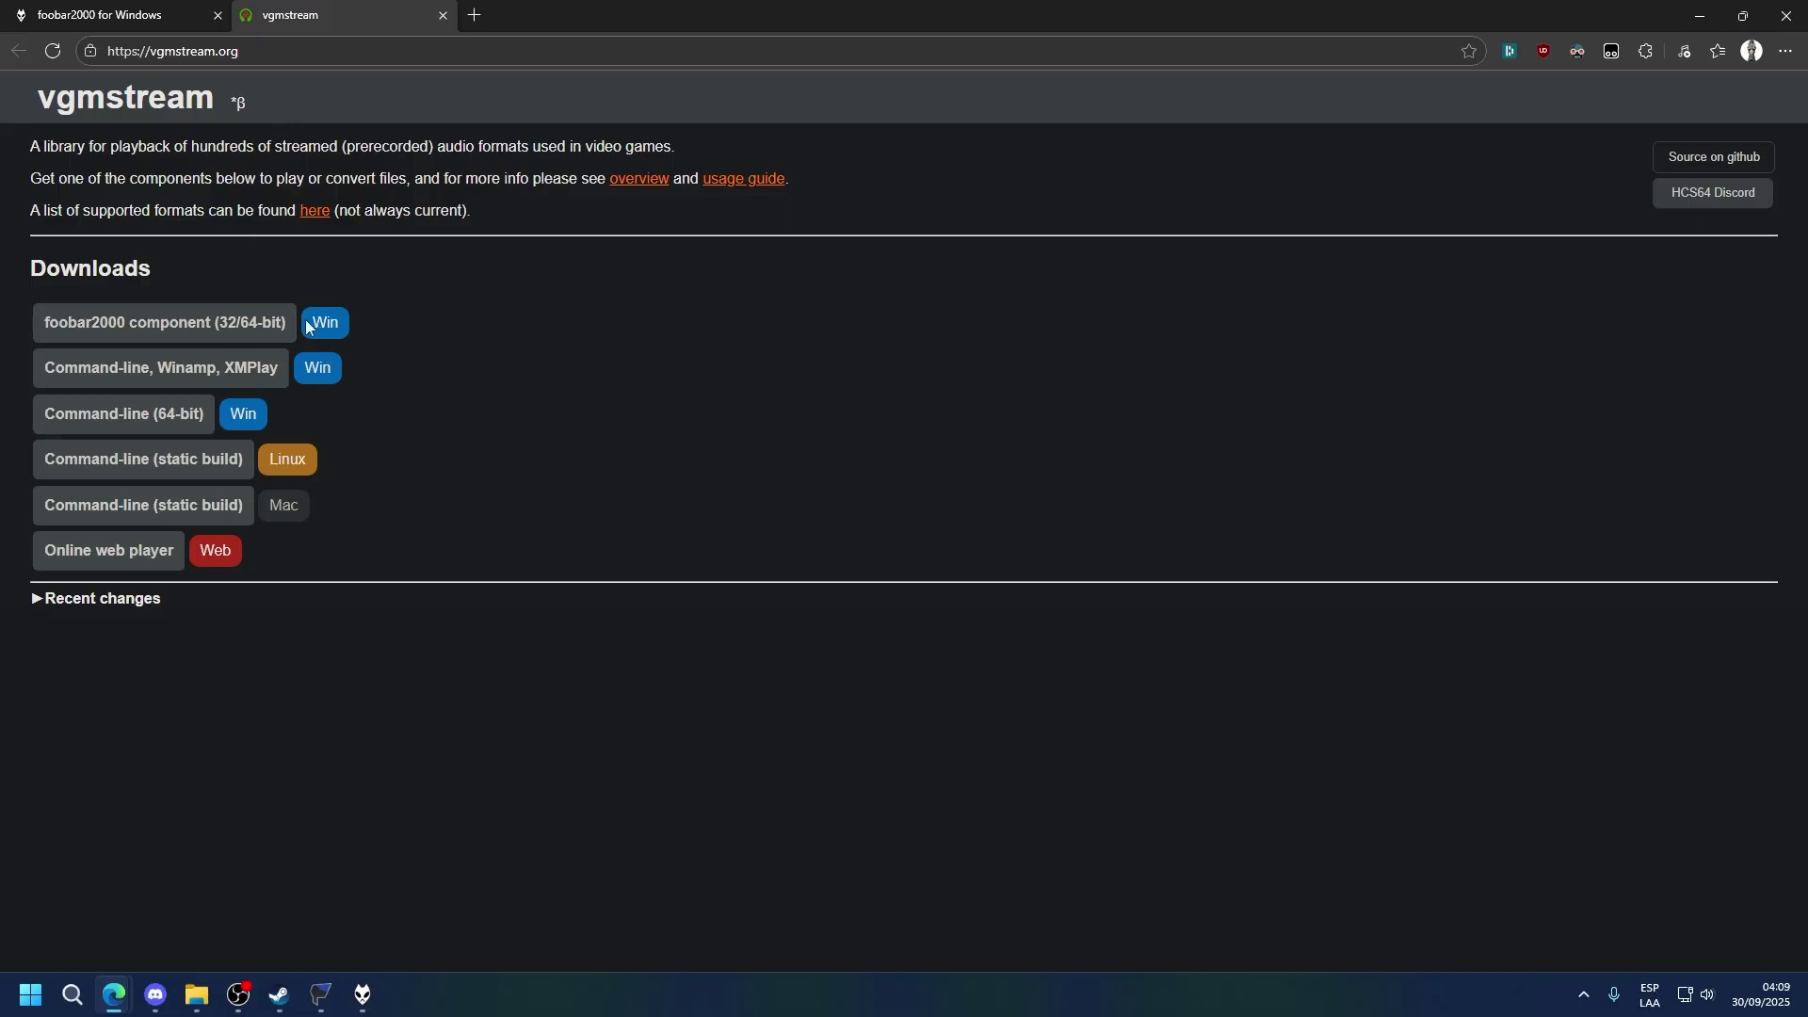
left_click(161, 331)
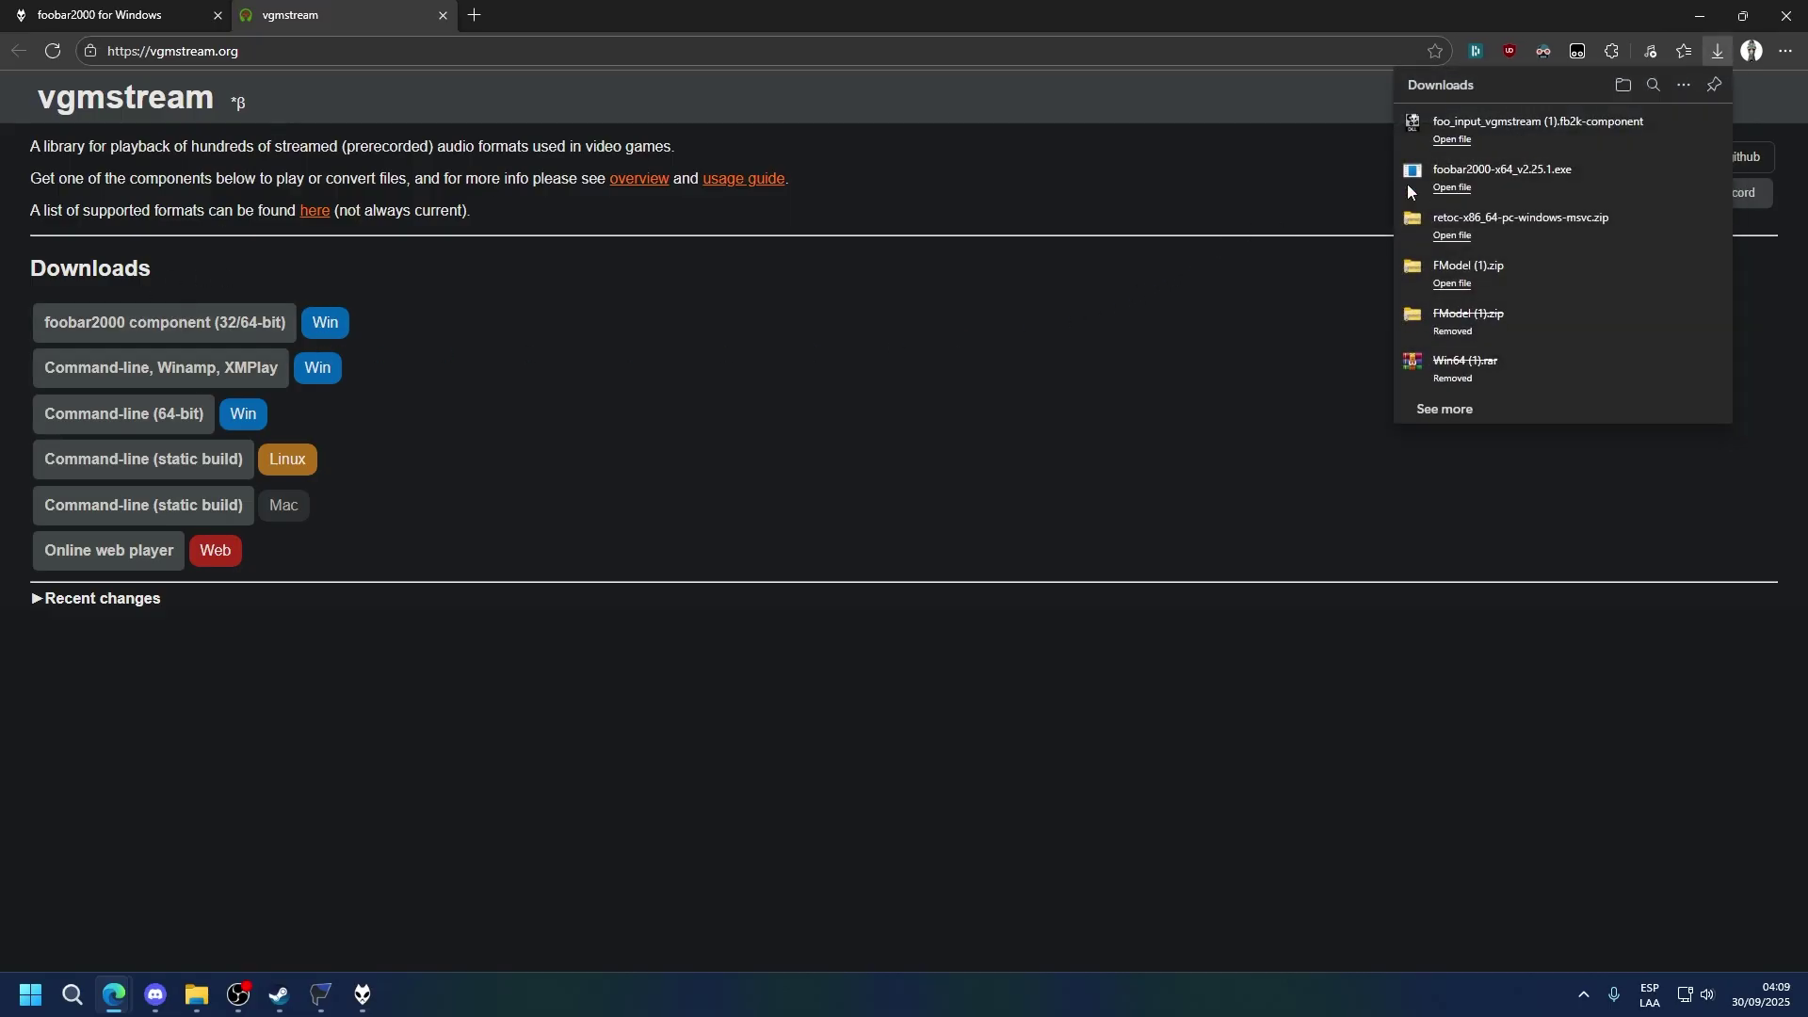
- Install foo_input_vgmstream (1).fb2k-component from Downloads as a foobar2000 component and apply the change
left_click(362, 995)
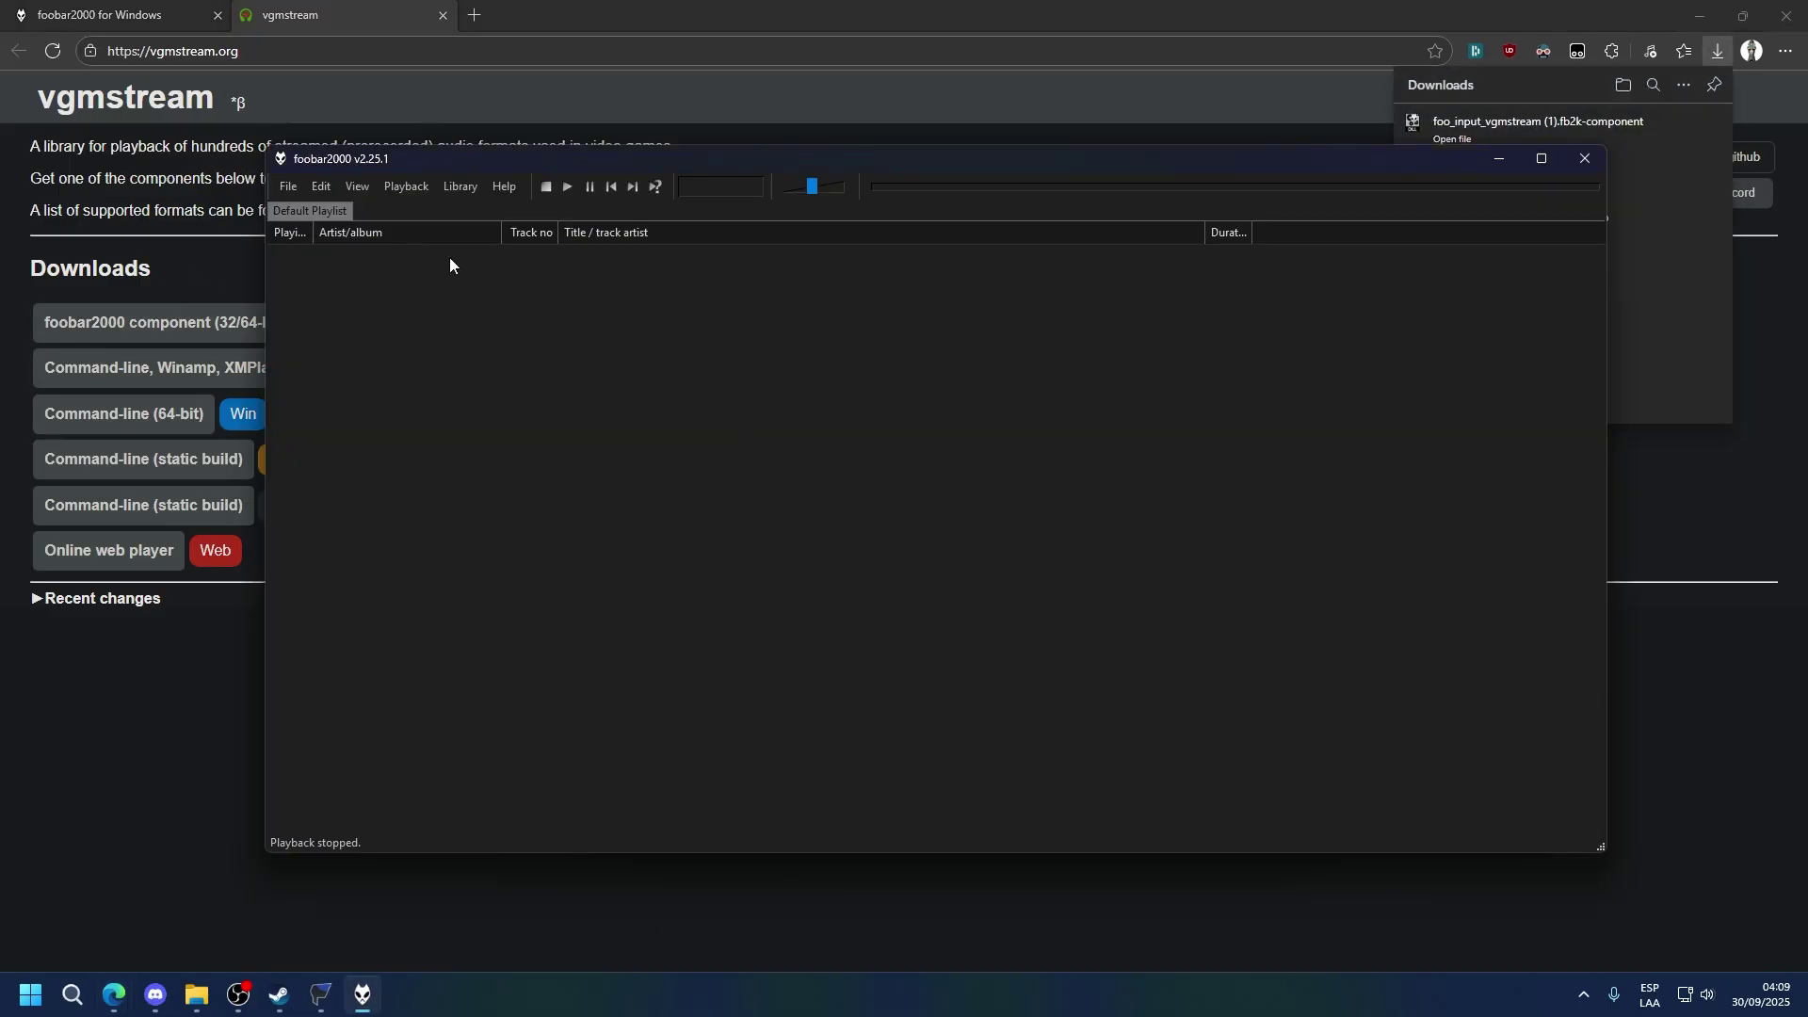
left_click(291, 188)
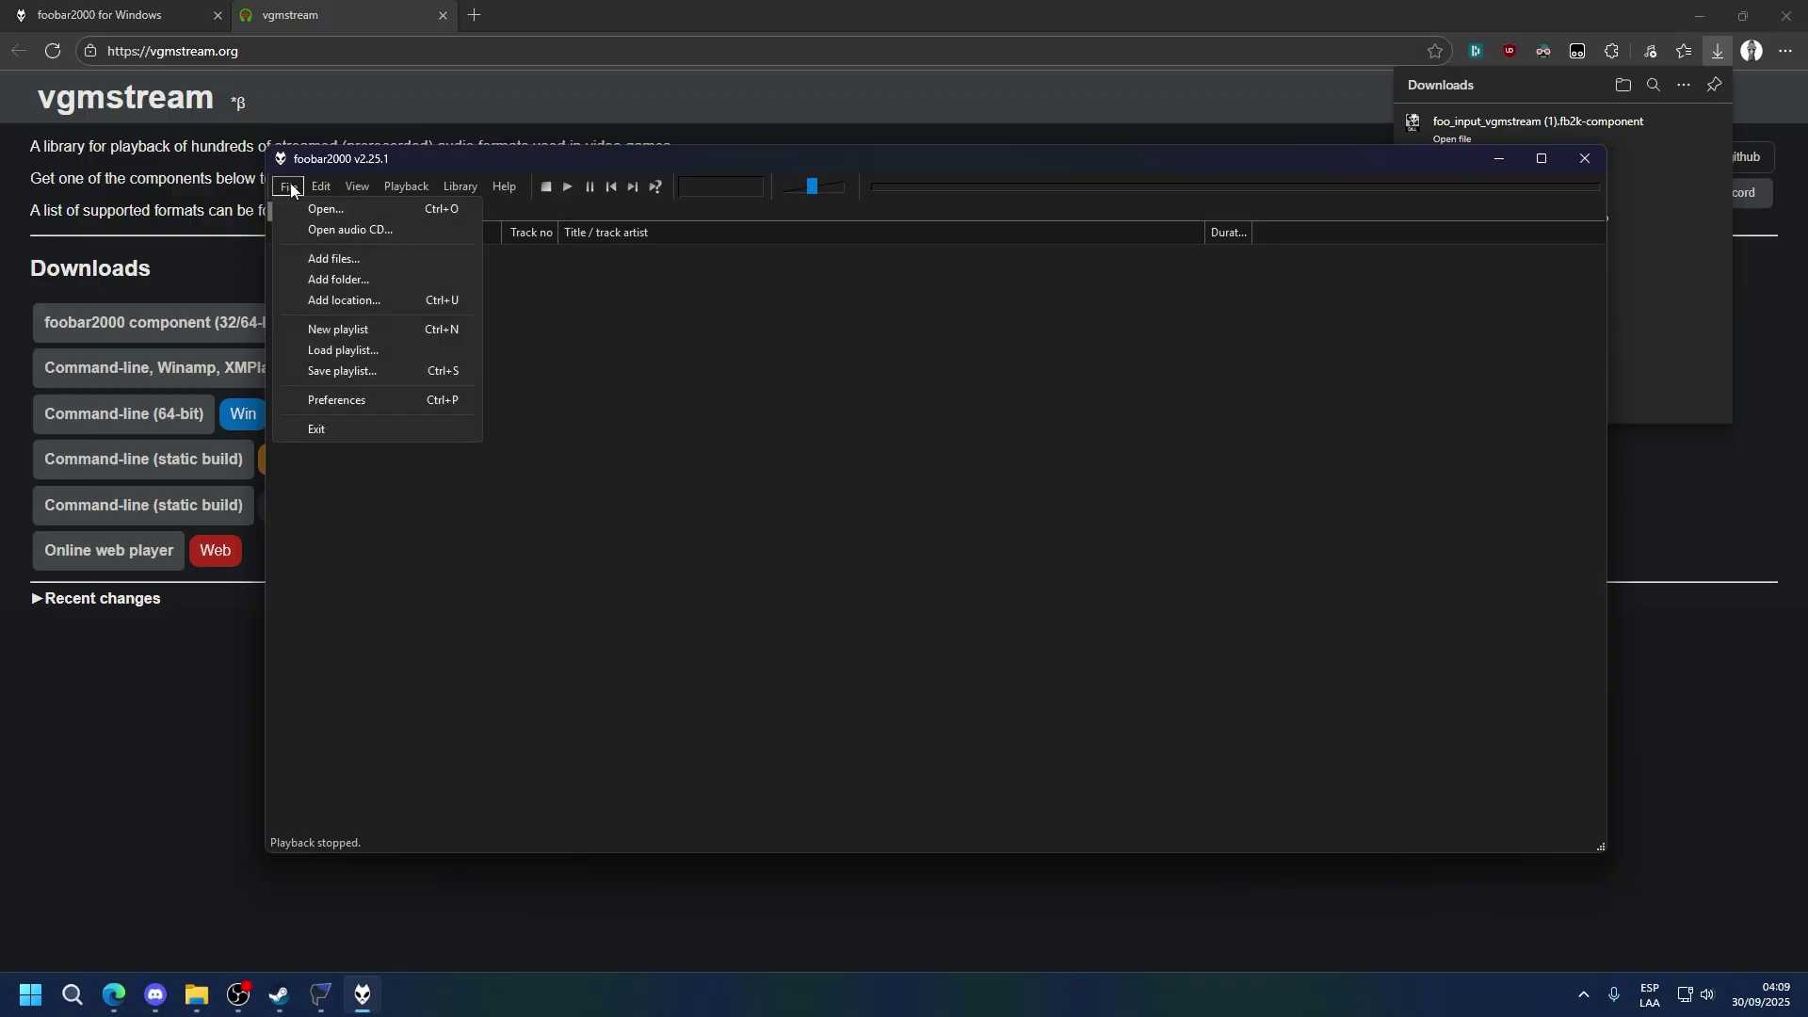
left_click(318, 403)
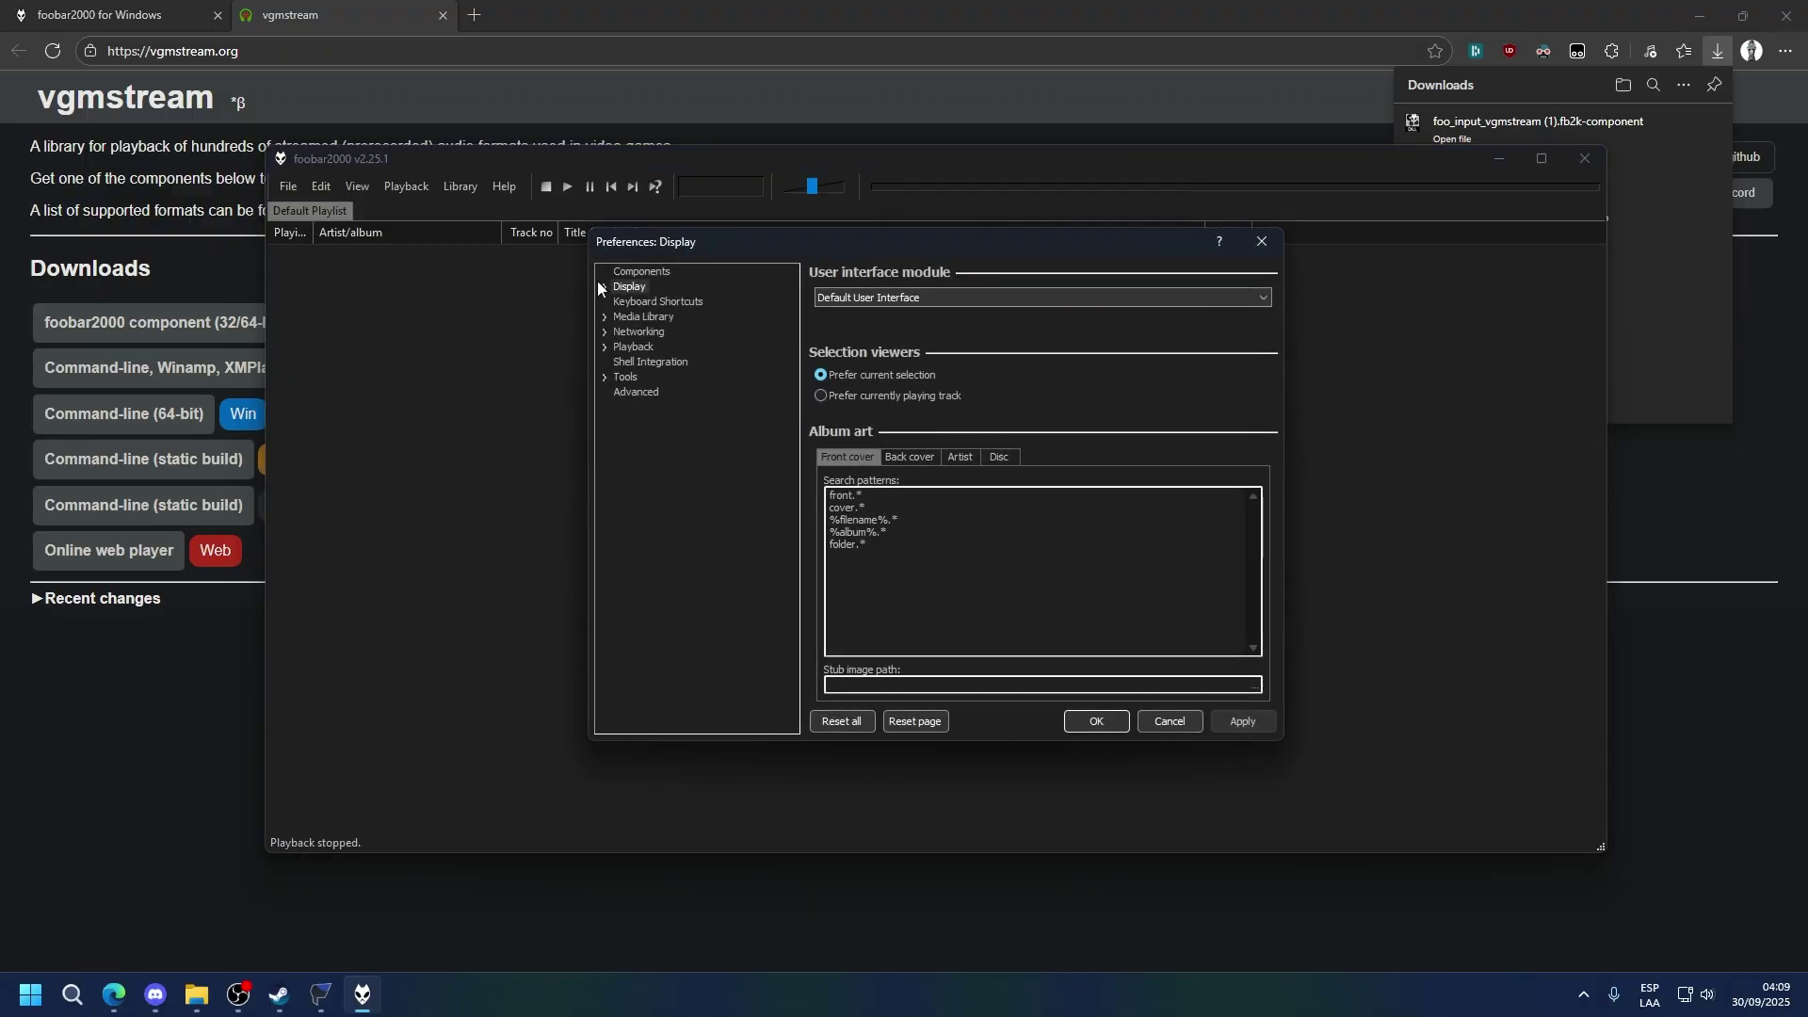
left_click(650, 272)
left_click(1092, 690)
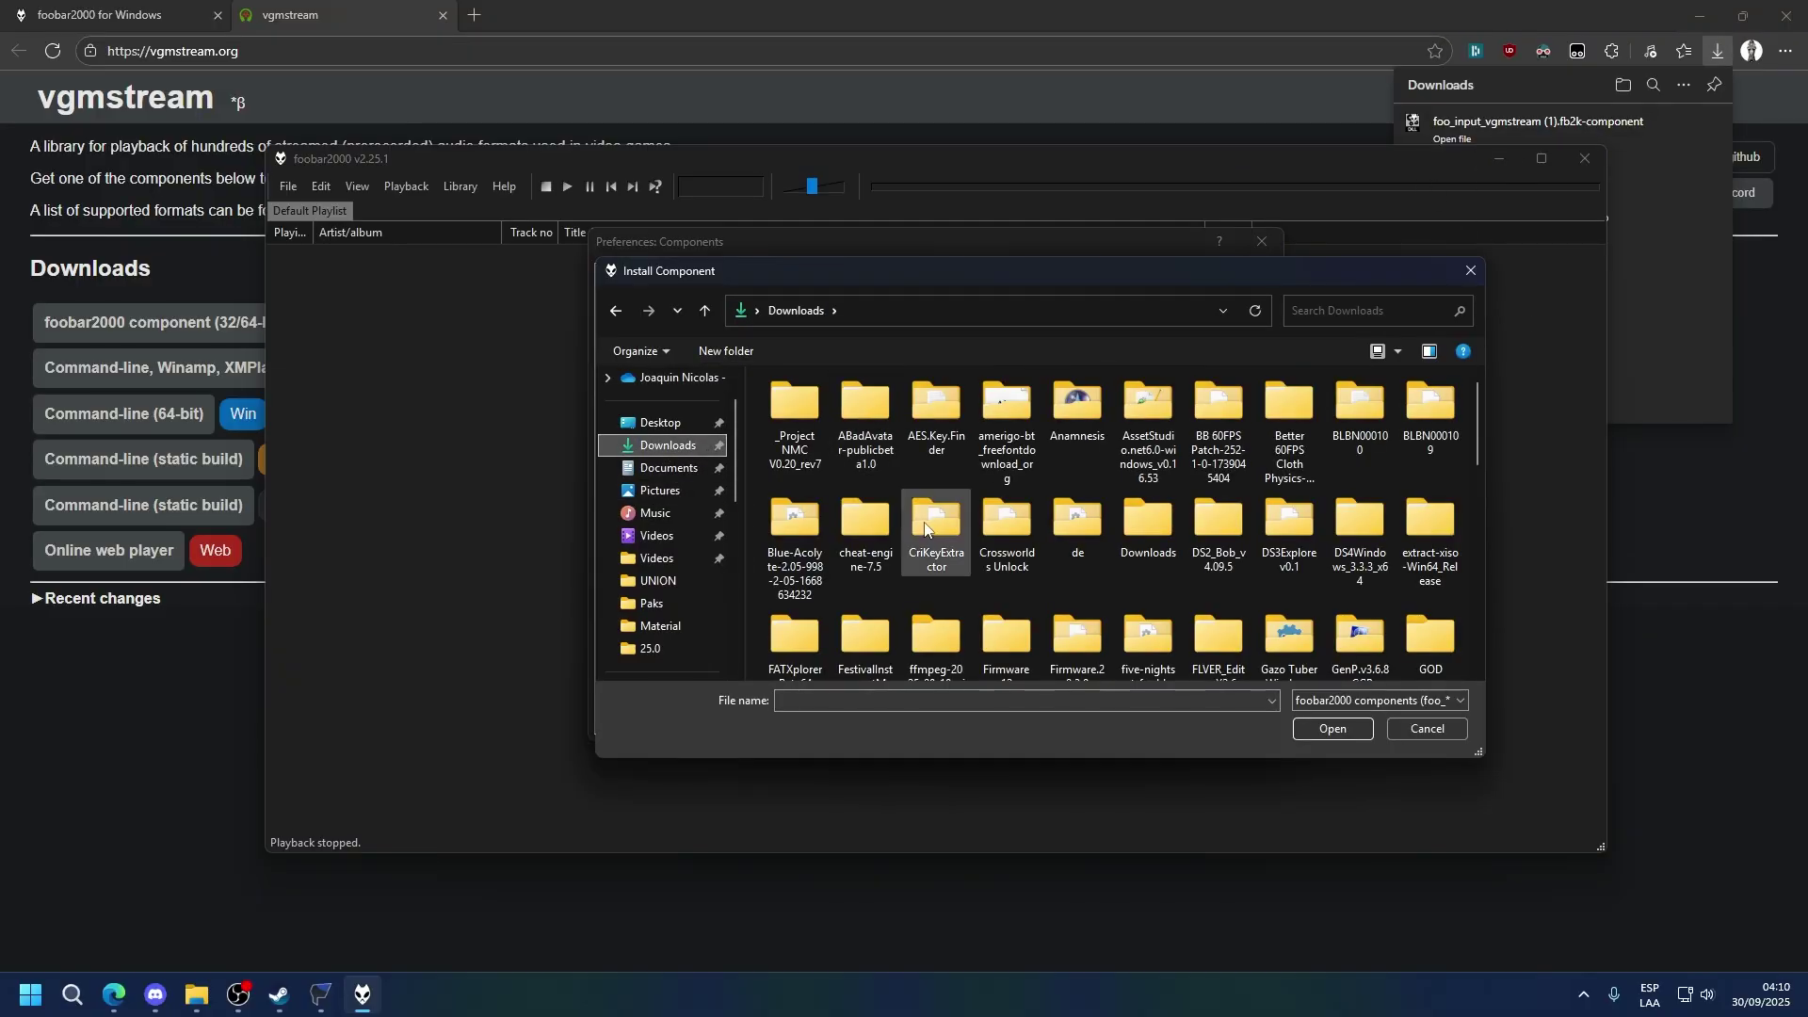
left_click(927, 532)
type("foo")
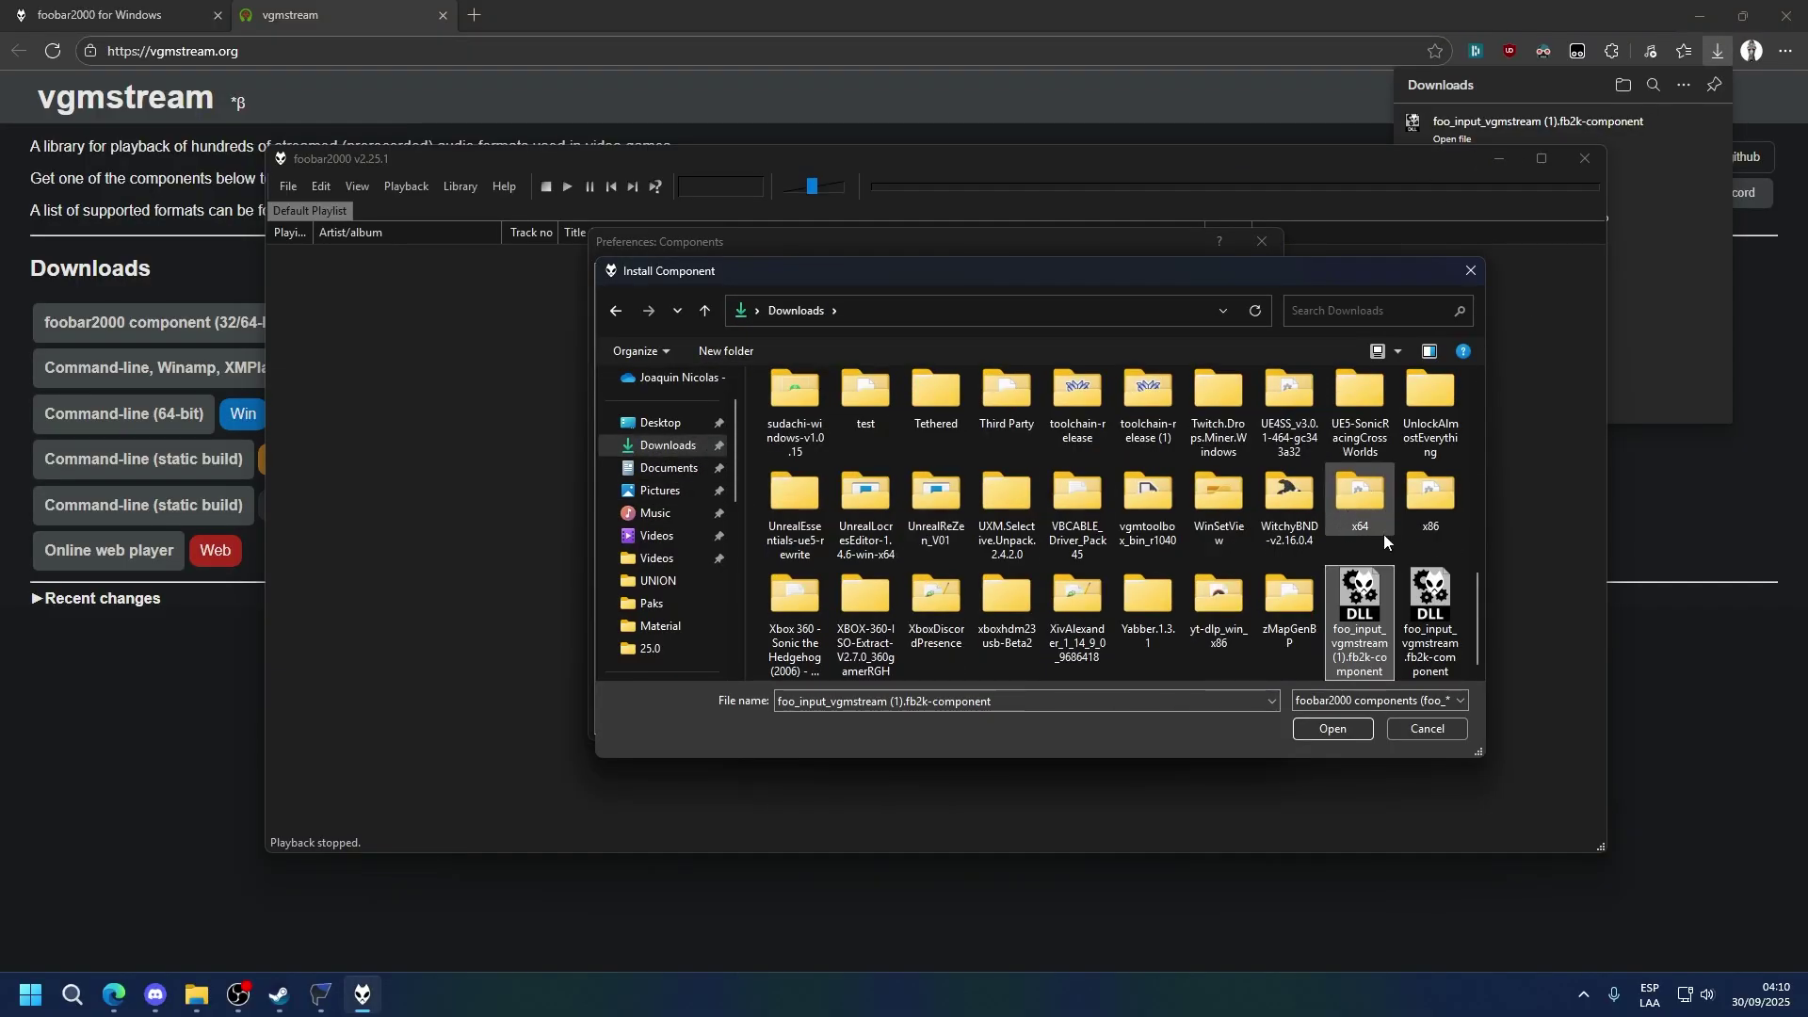
left_click(1435, 608)
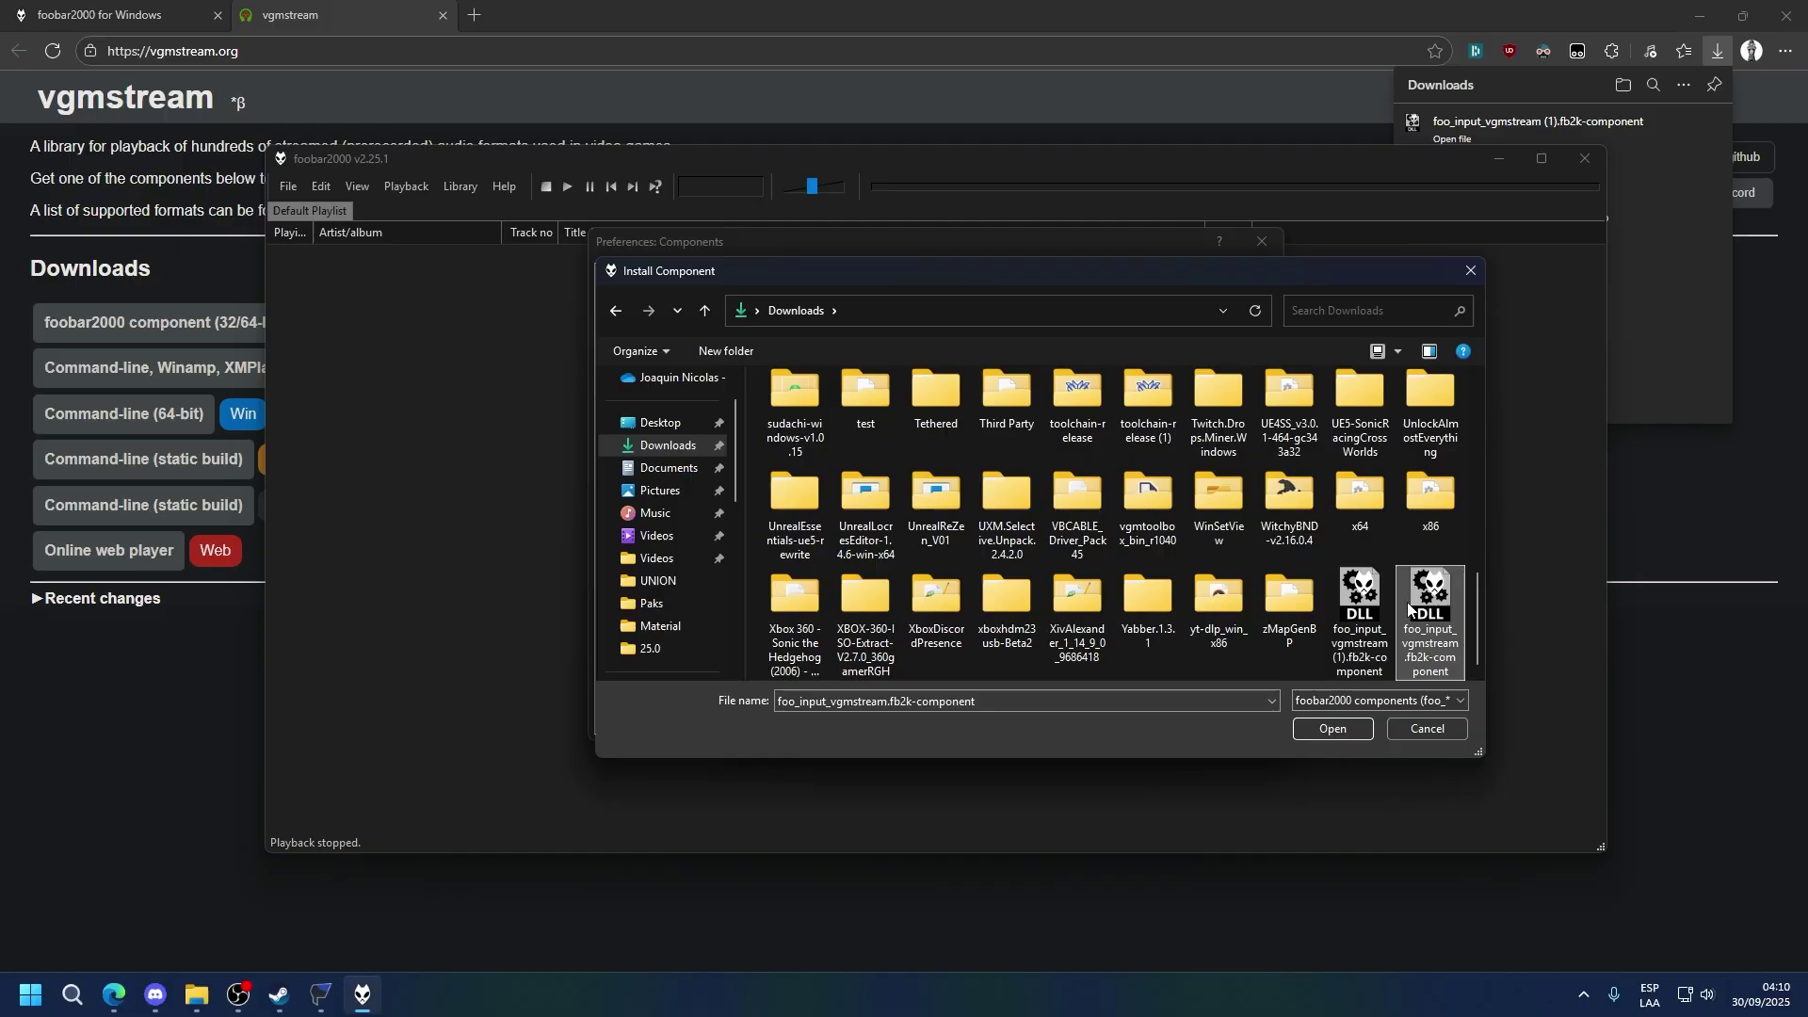
double_click(1388, 603)
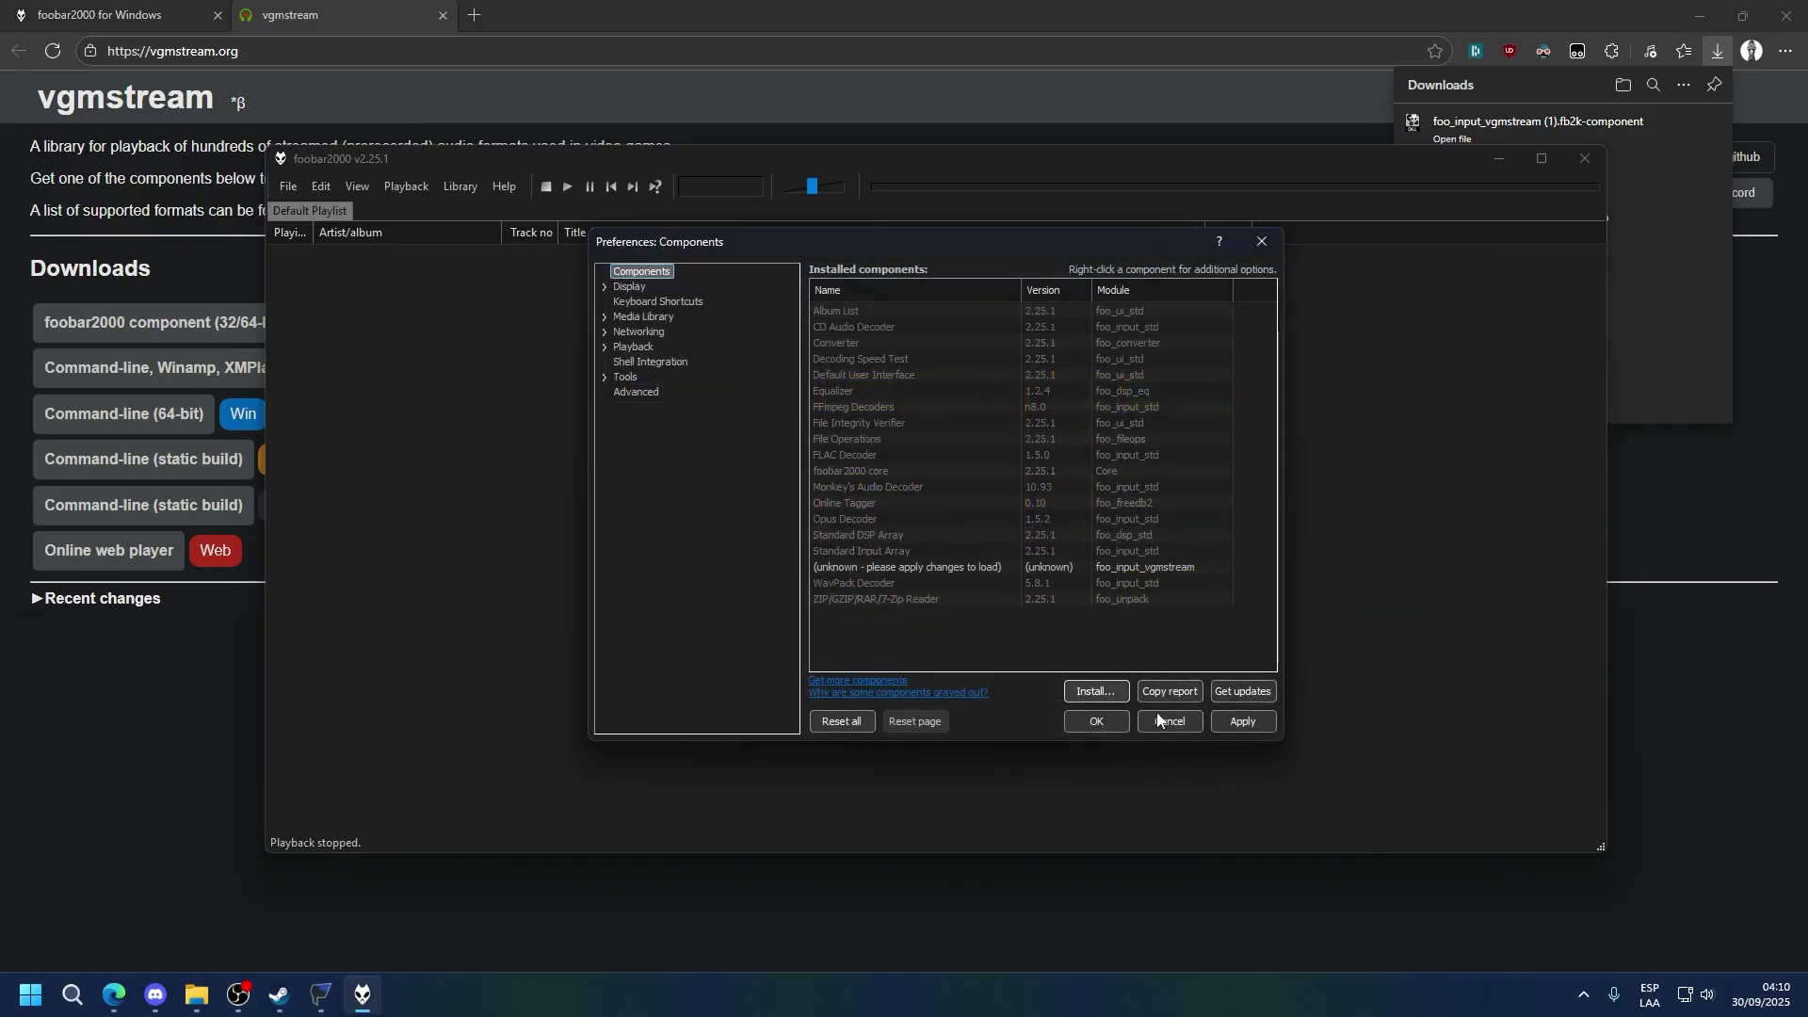
left_click(1244, 724)
left_click(1013, 521)
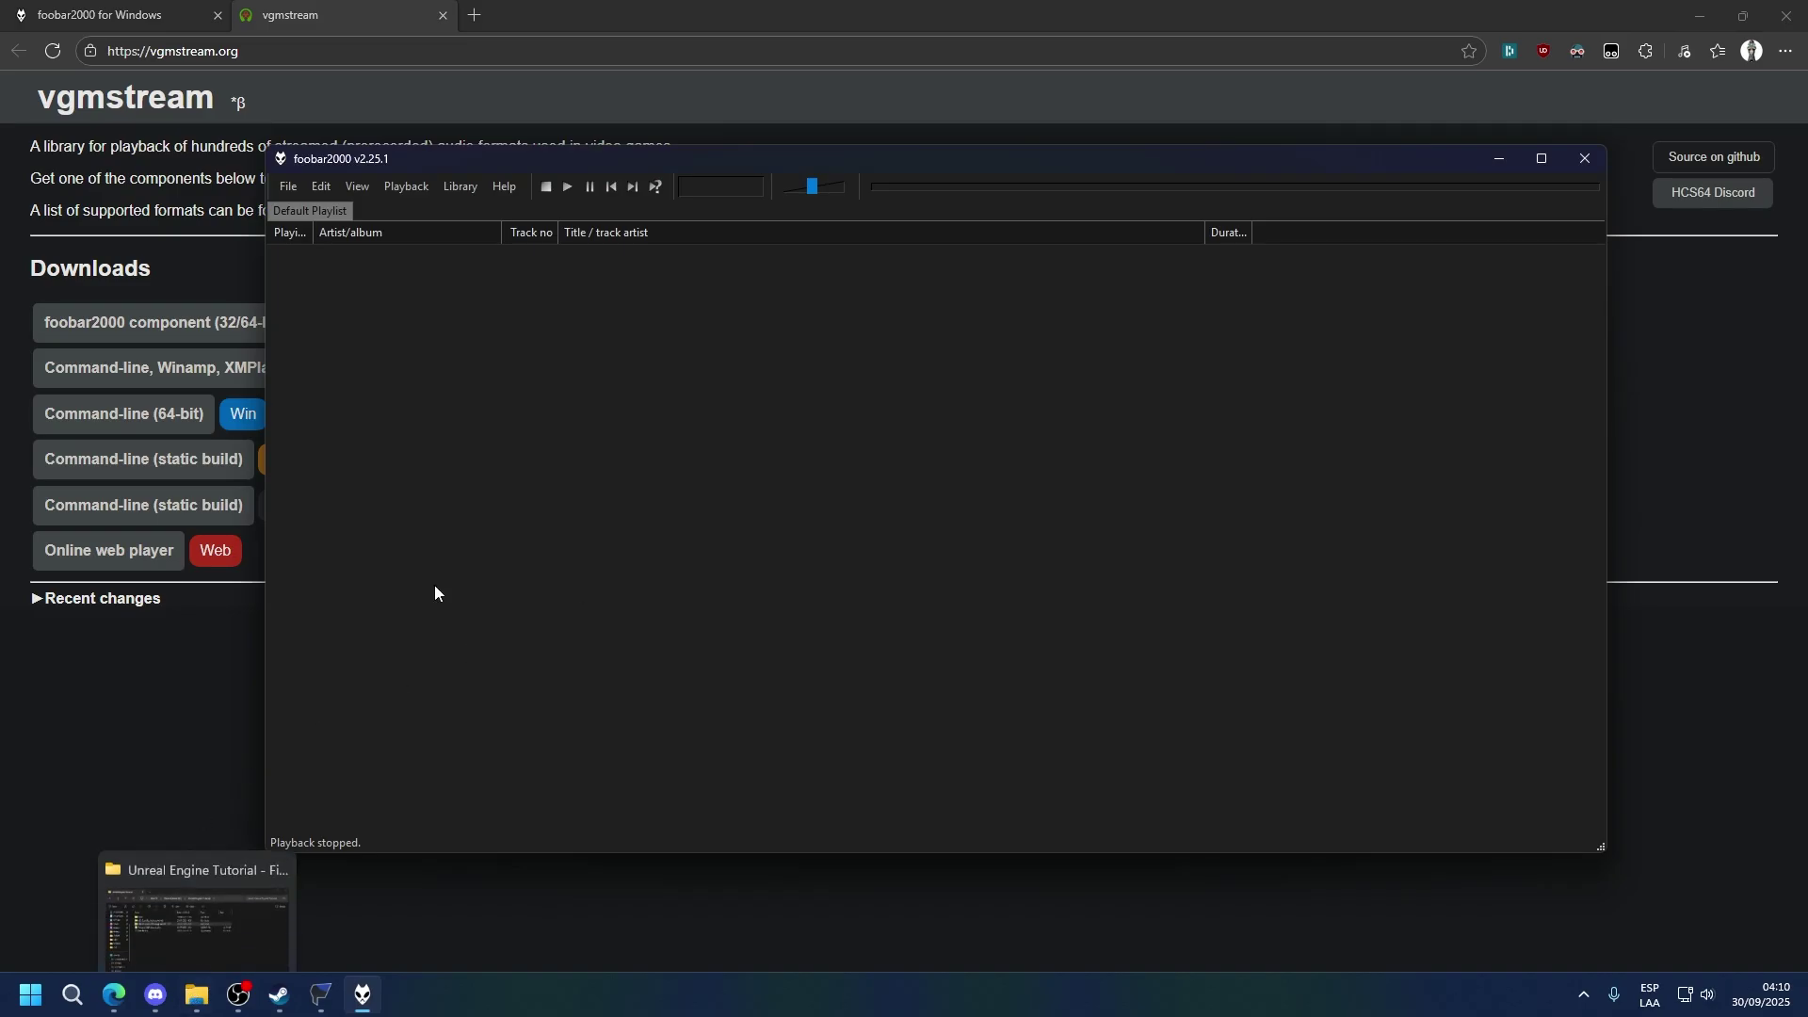
- Copy the exported VOICE_SHA.acb and VOICE_SHA.awb from CriWareData into the UNION_Audio_Modding_Toolkit_1.1.2 folder
left_click(321, 995)
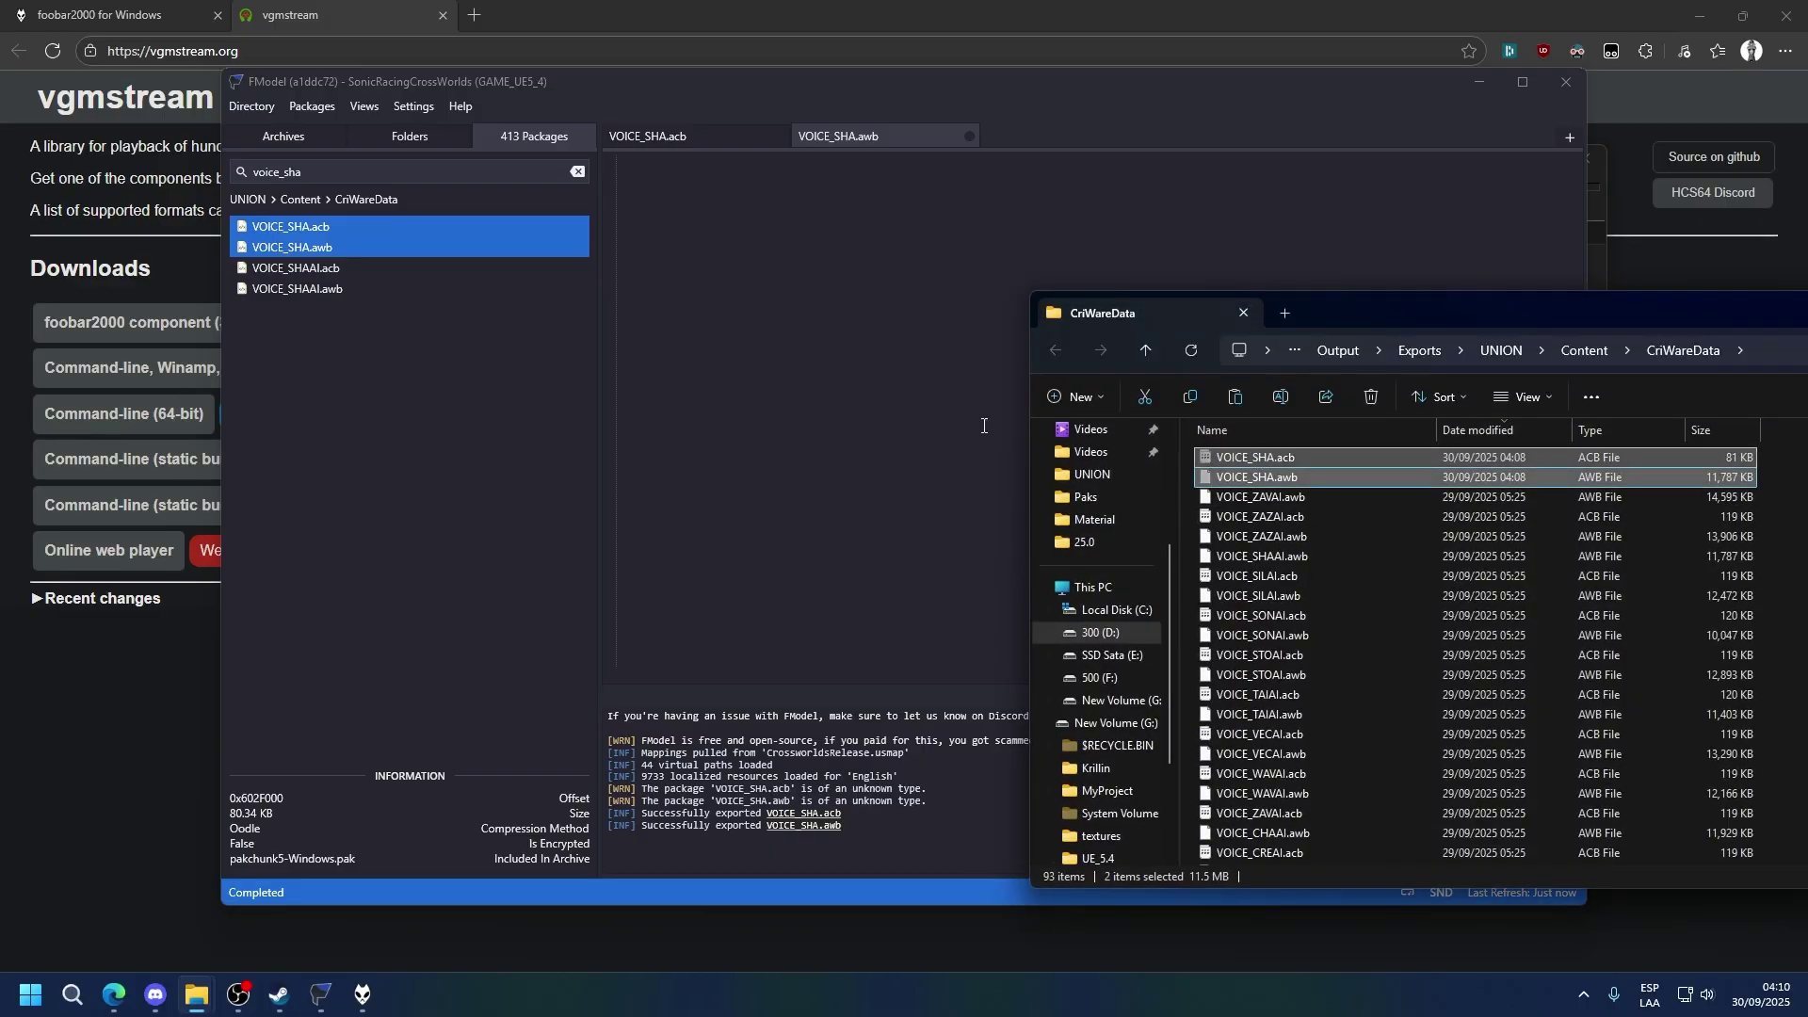
left_click(188, 1000)
left_click(141, 876)
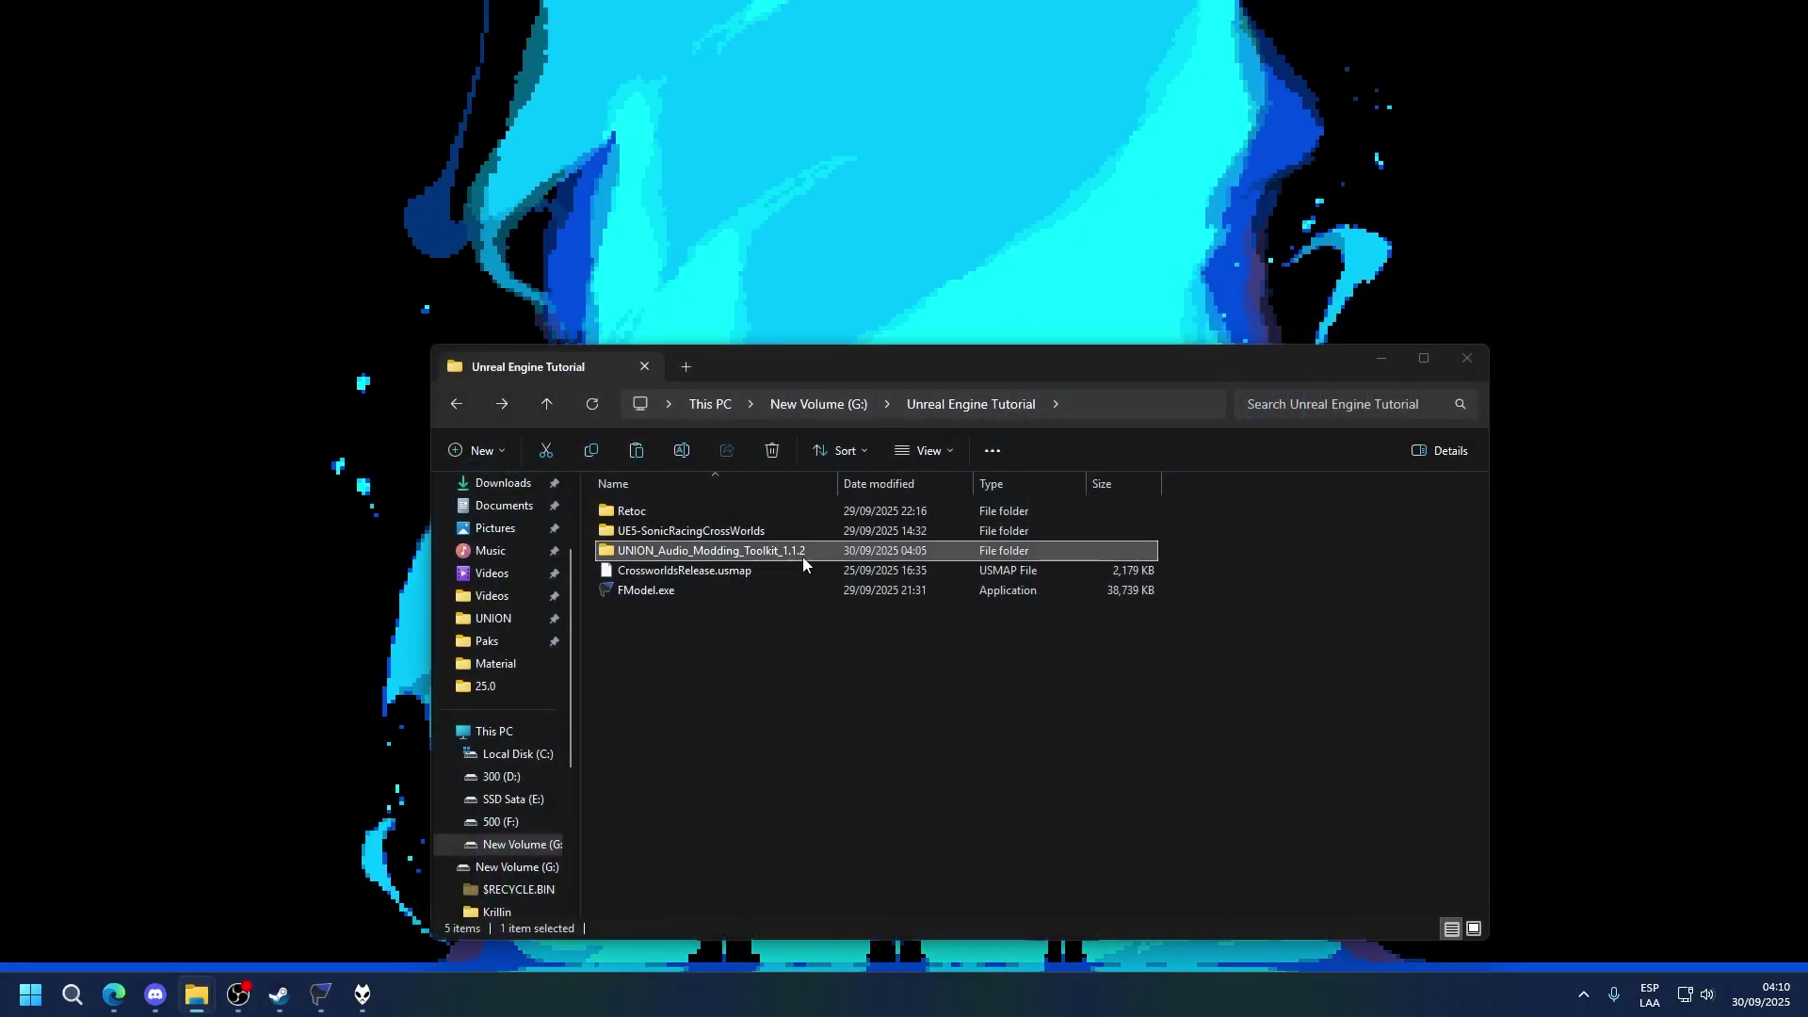
double_click(754, 552)
key("ctrl+v")
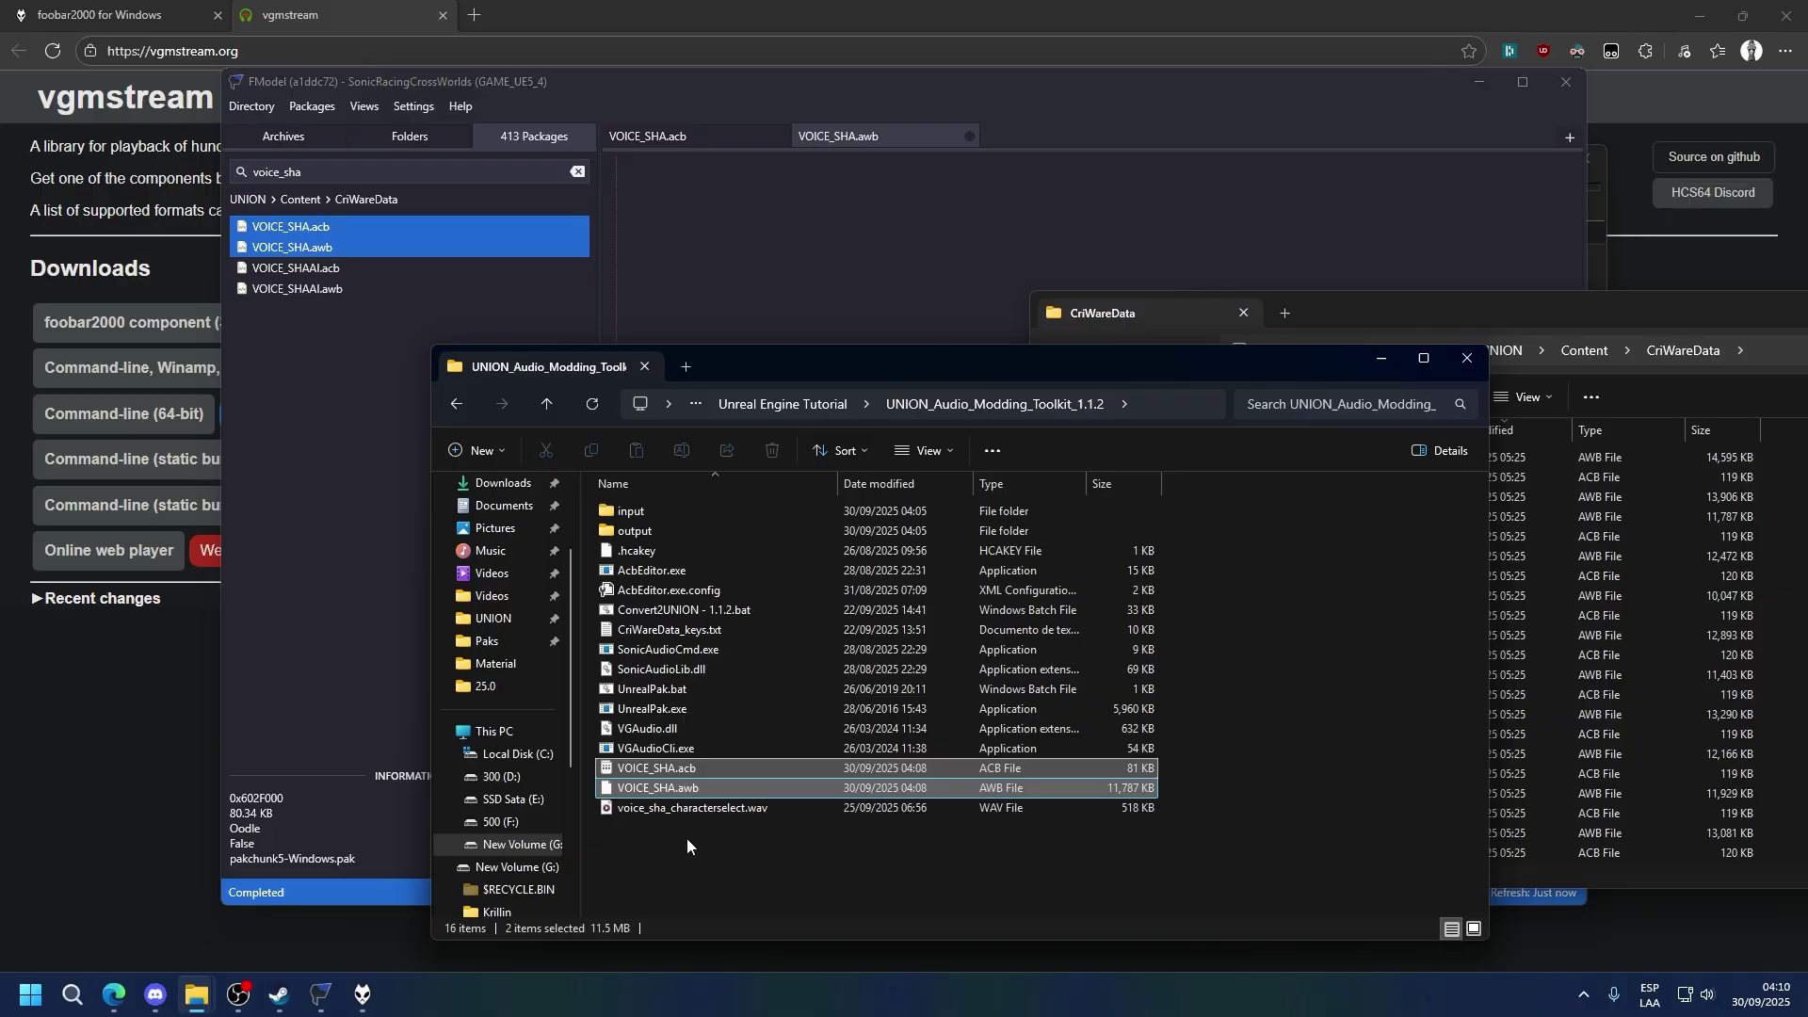
- Load VOICE_SHA.awb into the foobar2000 playlist, preview it from the first track, and stop playback
left_click(360, 998)
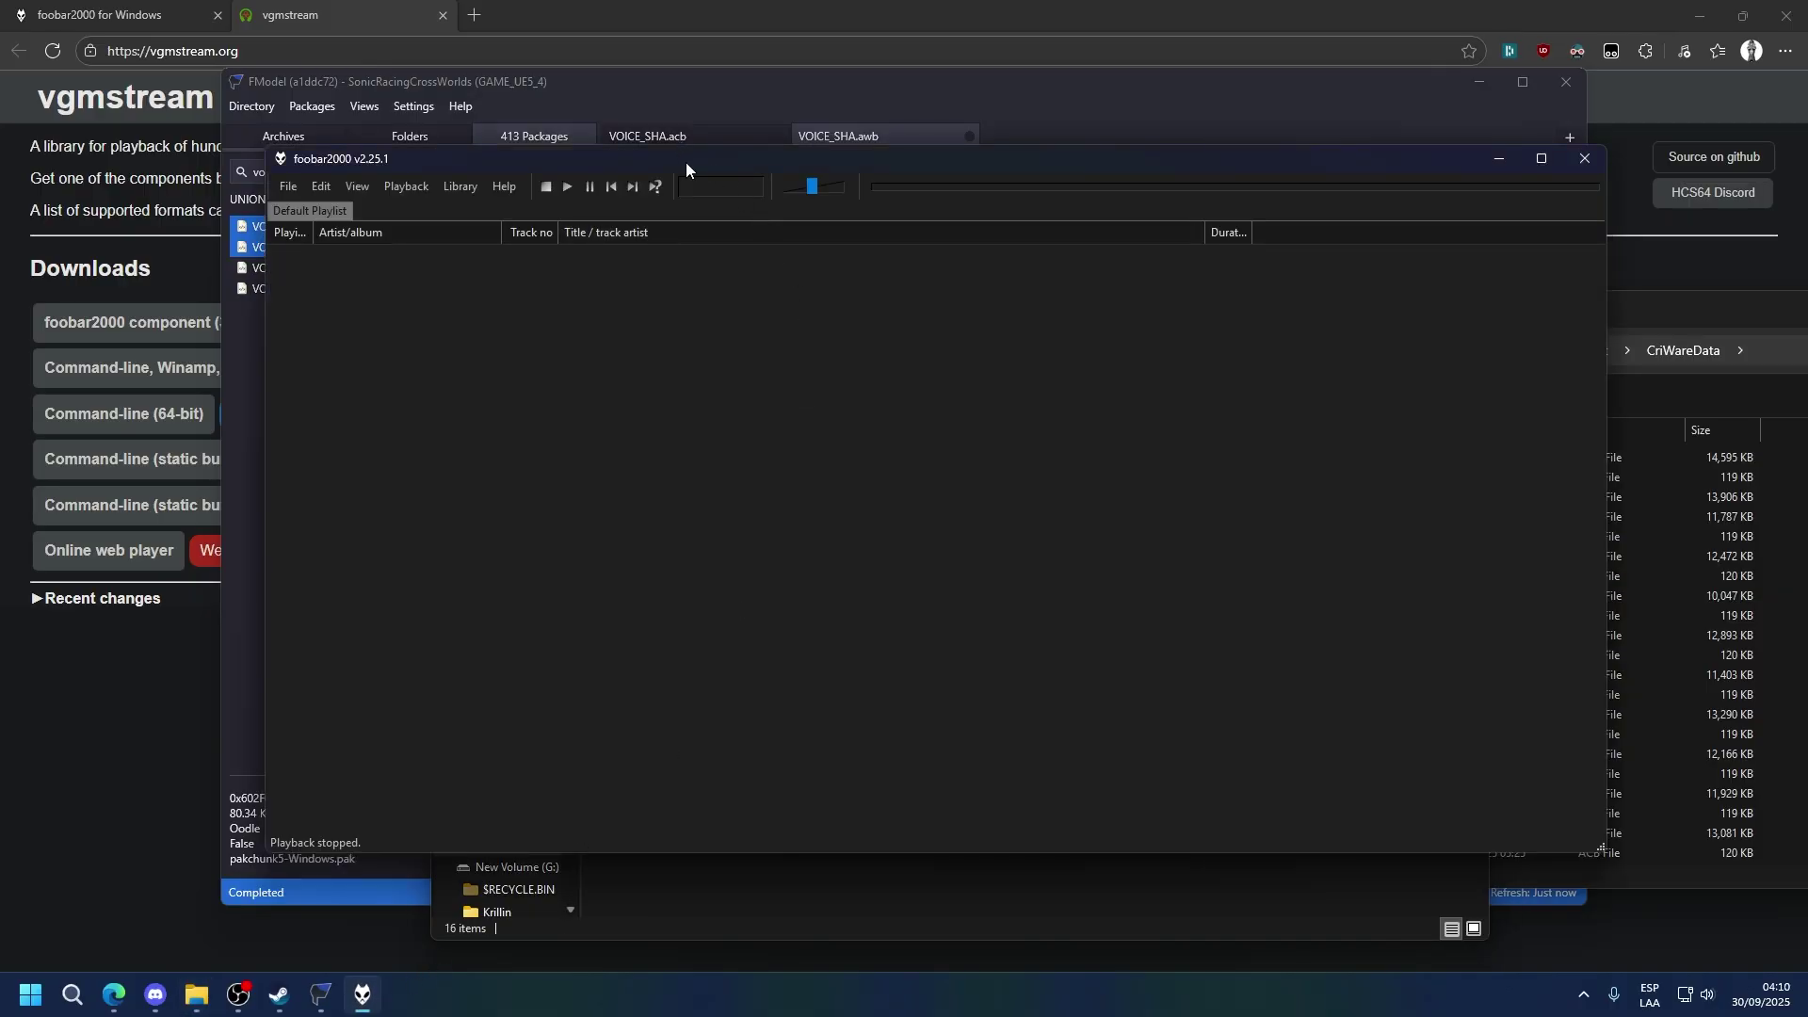
left_click_drag(686, 169, 1306, 199)
left_click_drag(657, 788, 1258, 299)
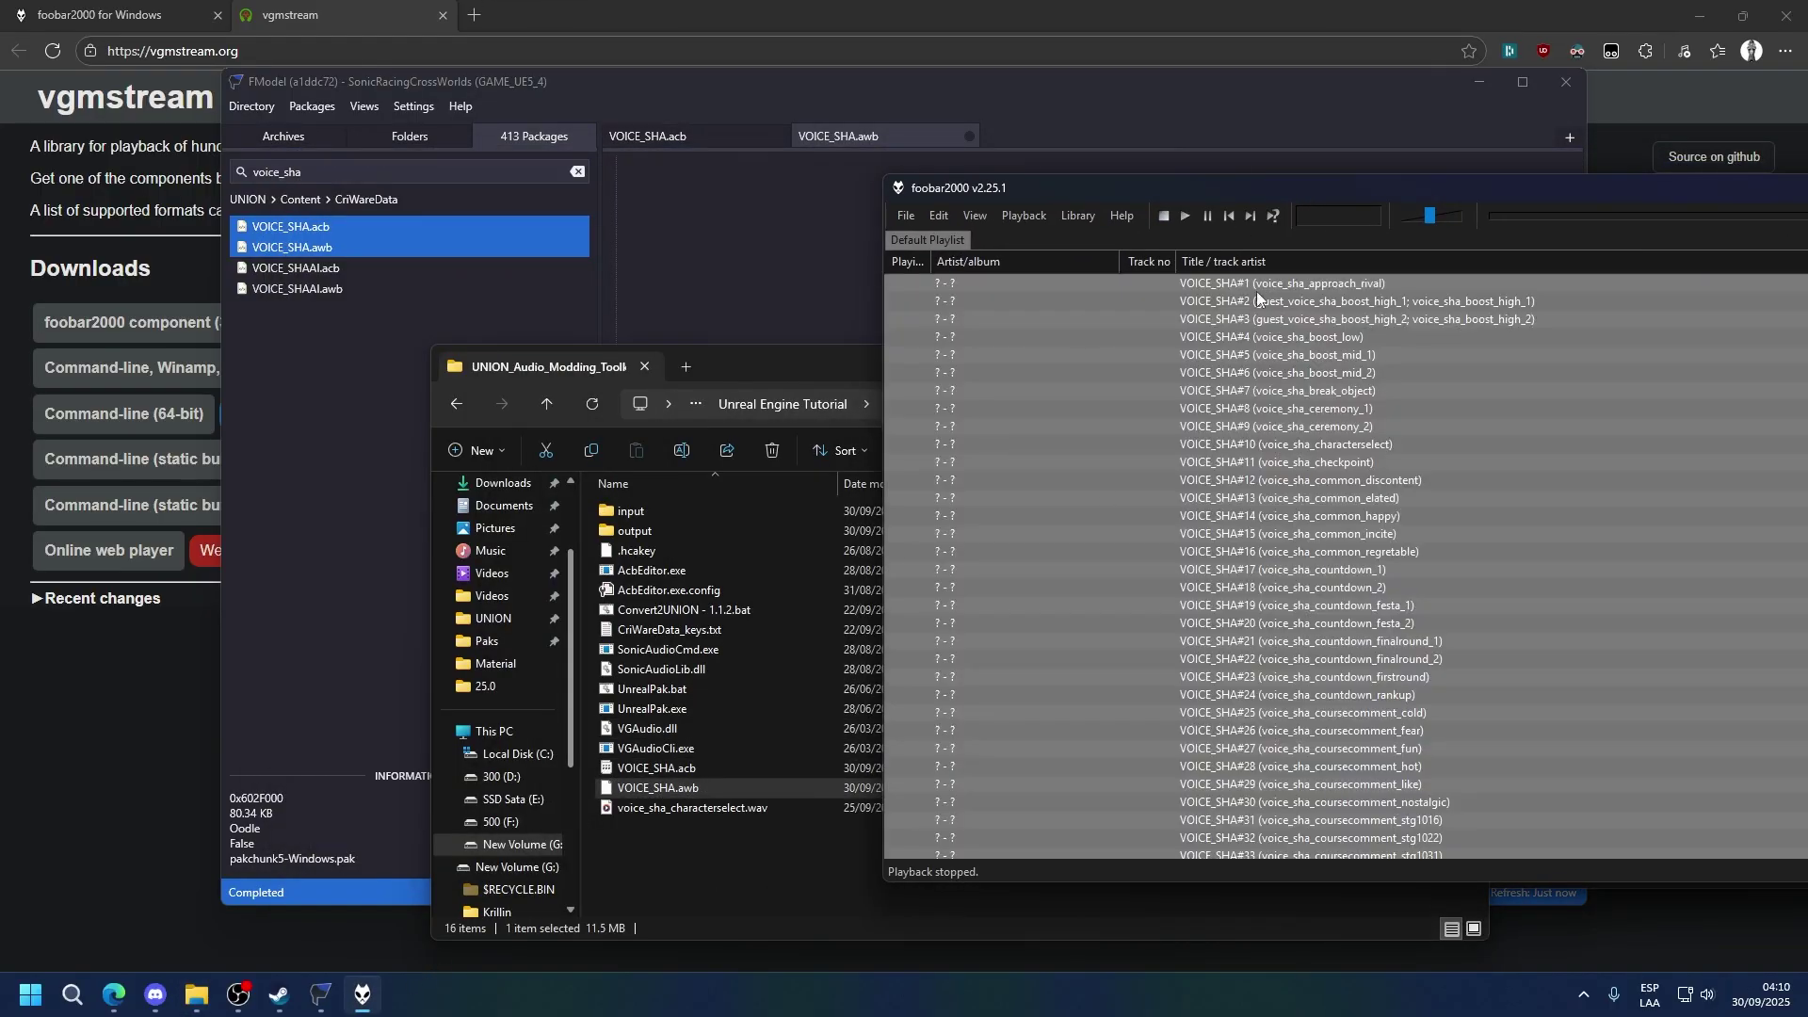
double_click(1258, 285)
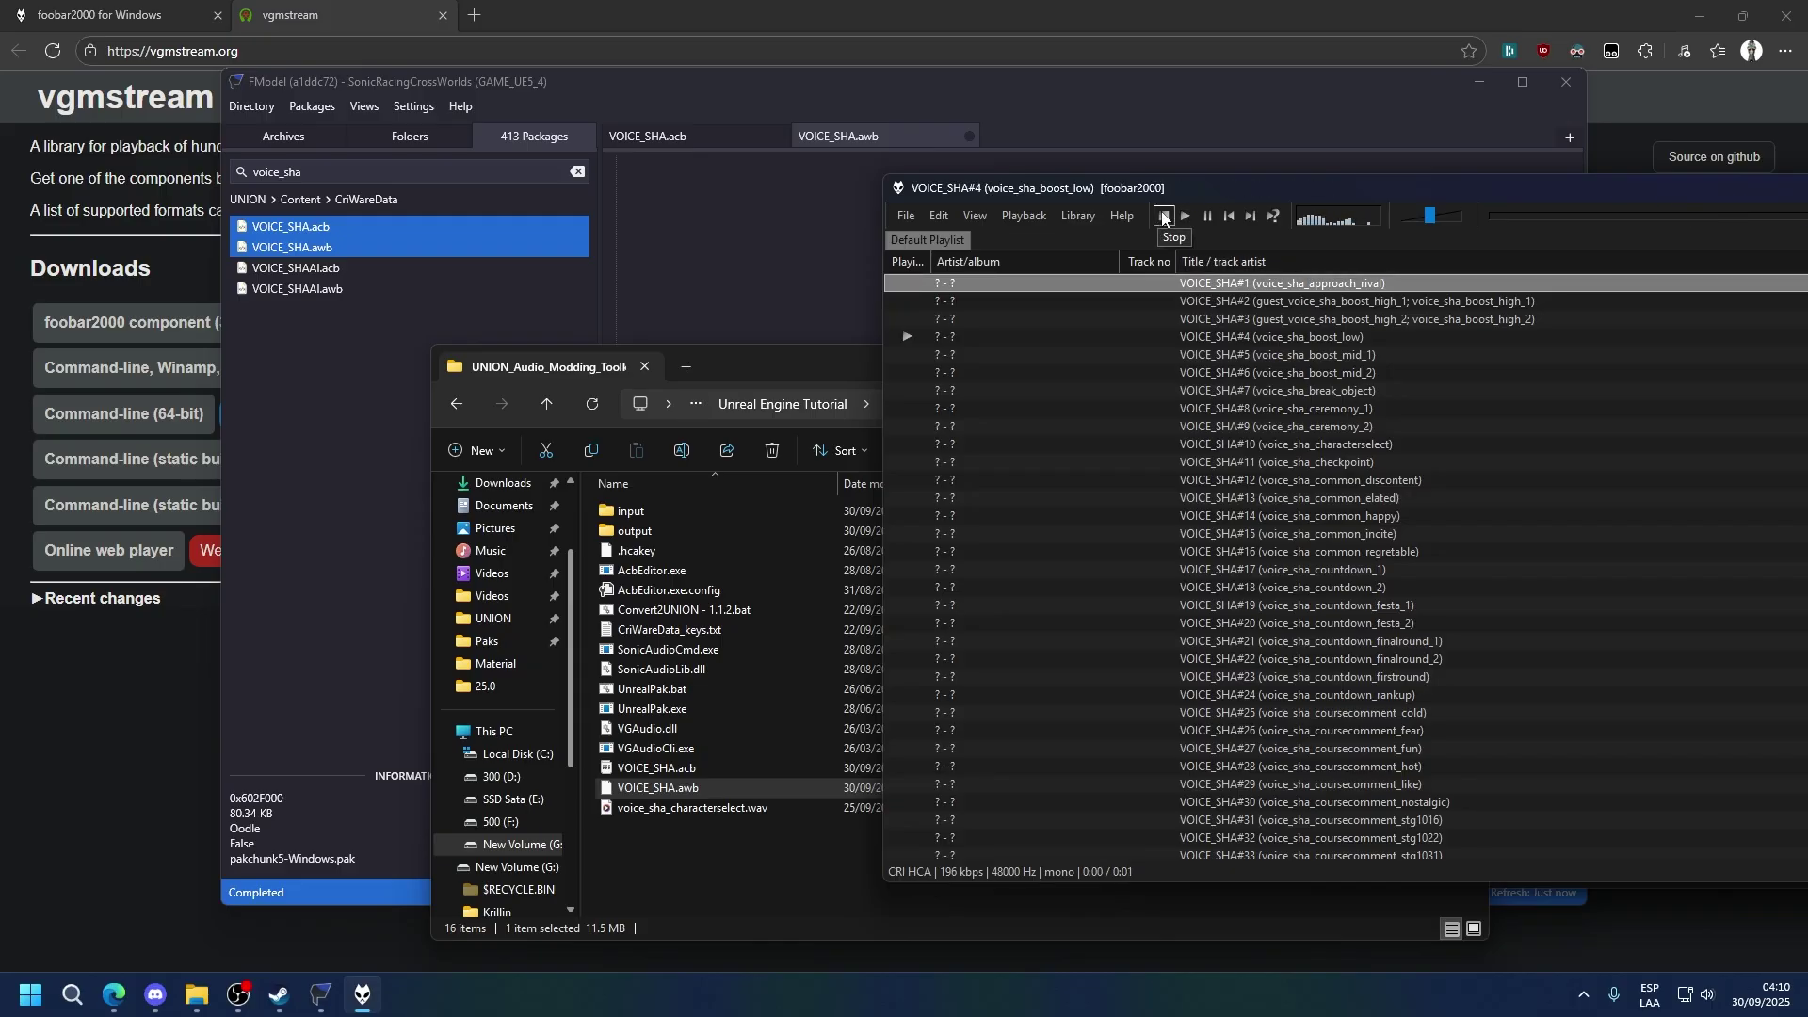
left_click(1164, 216)
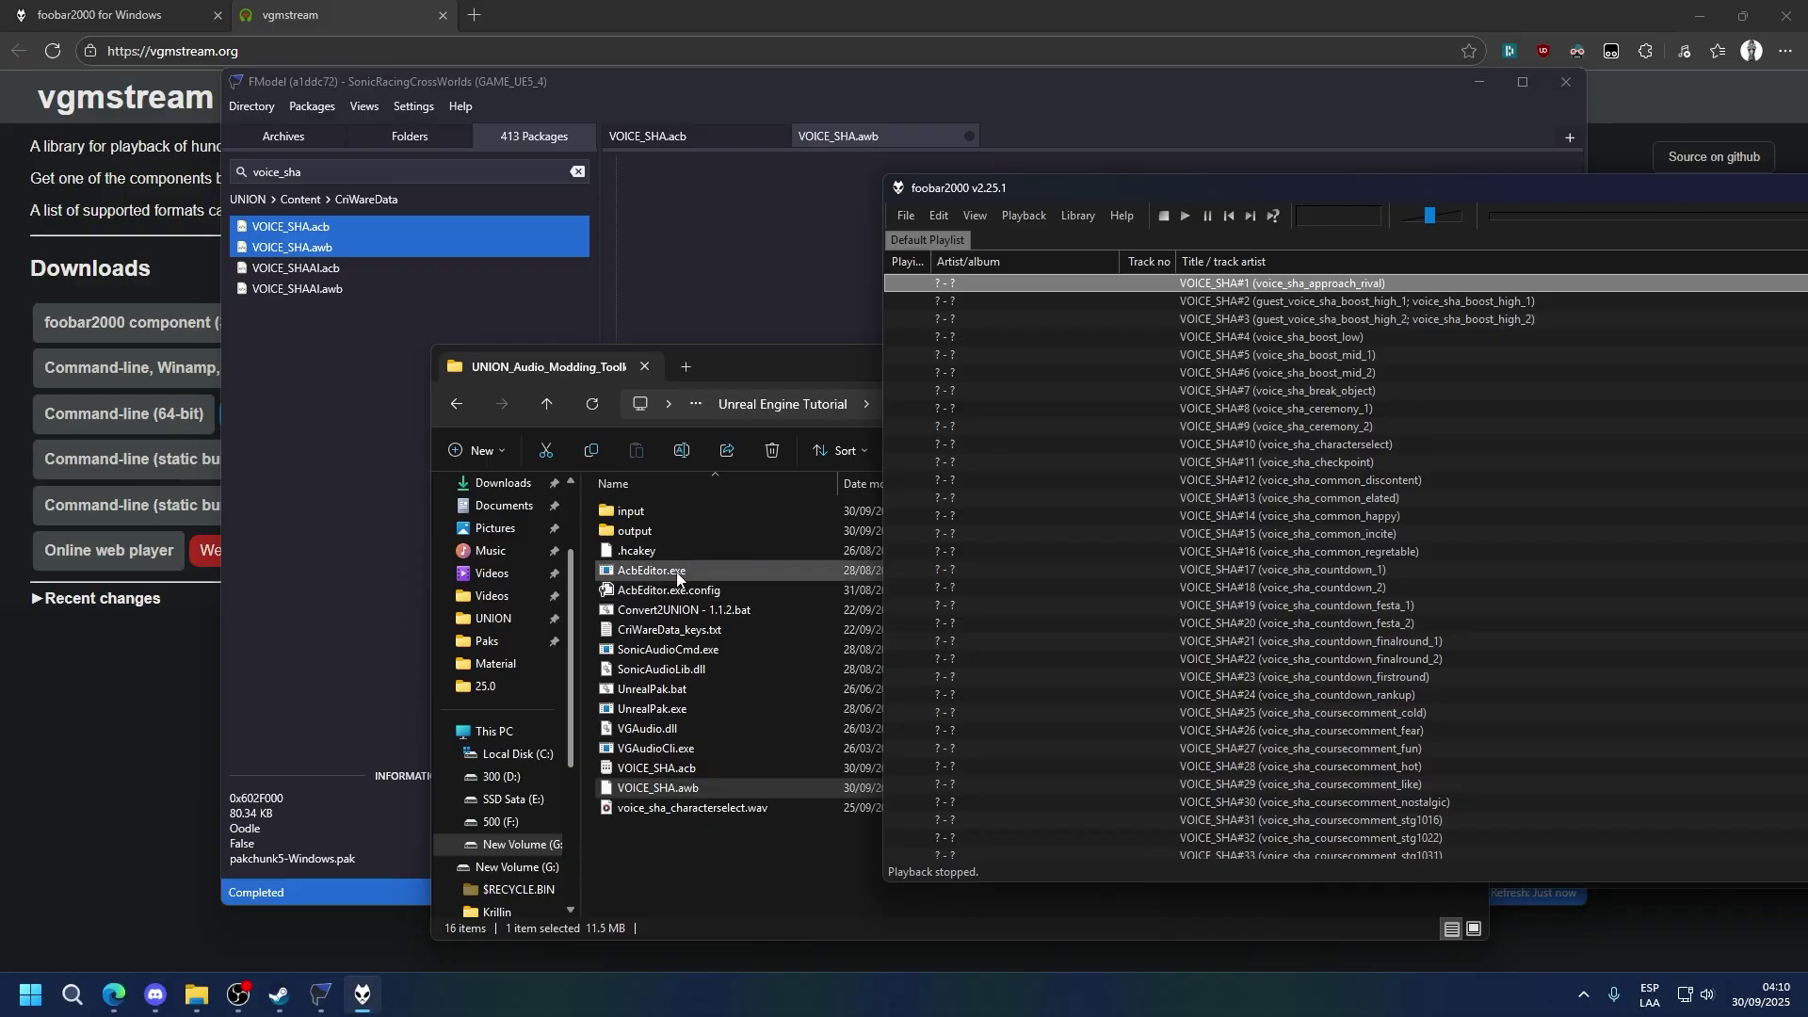
- Unpack VOICE_SHA.acb with AcbEditor.exe in the toolkit folder
left_click(668, 863)
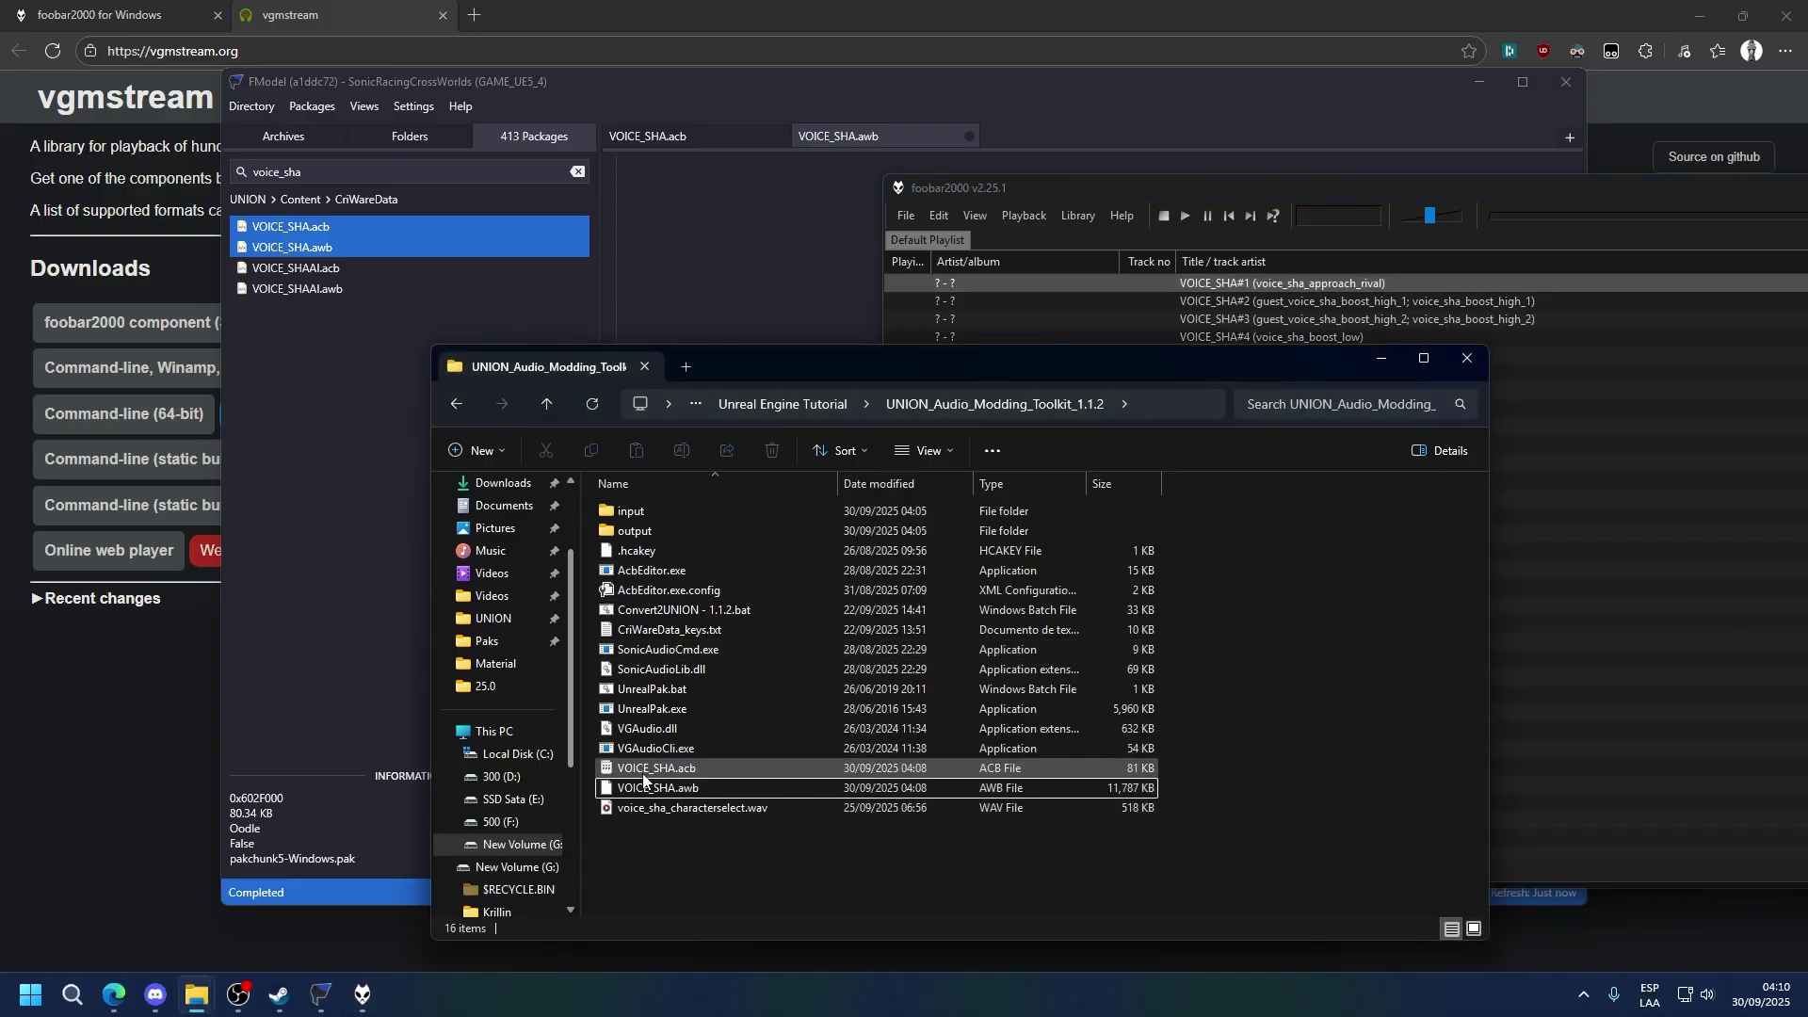
left_click_drag(643, 778, 676, 582)
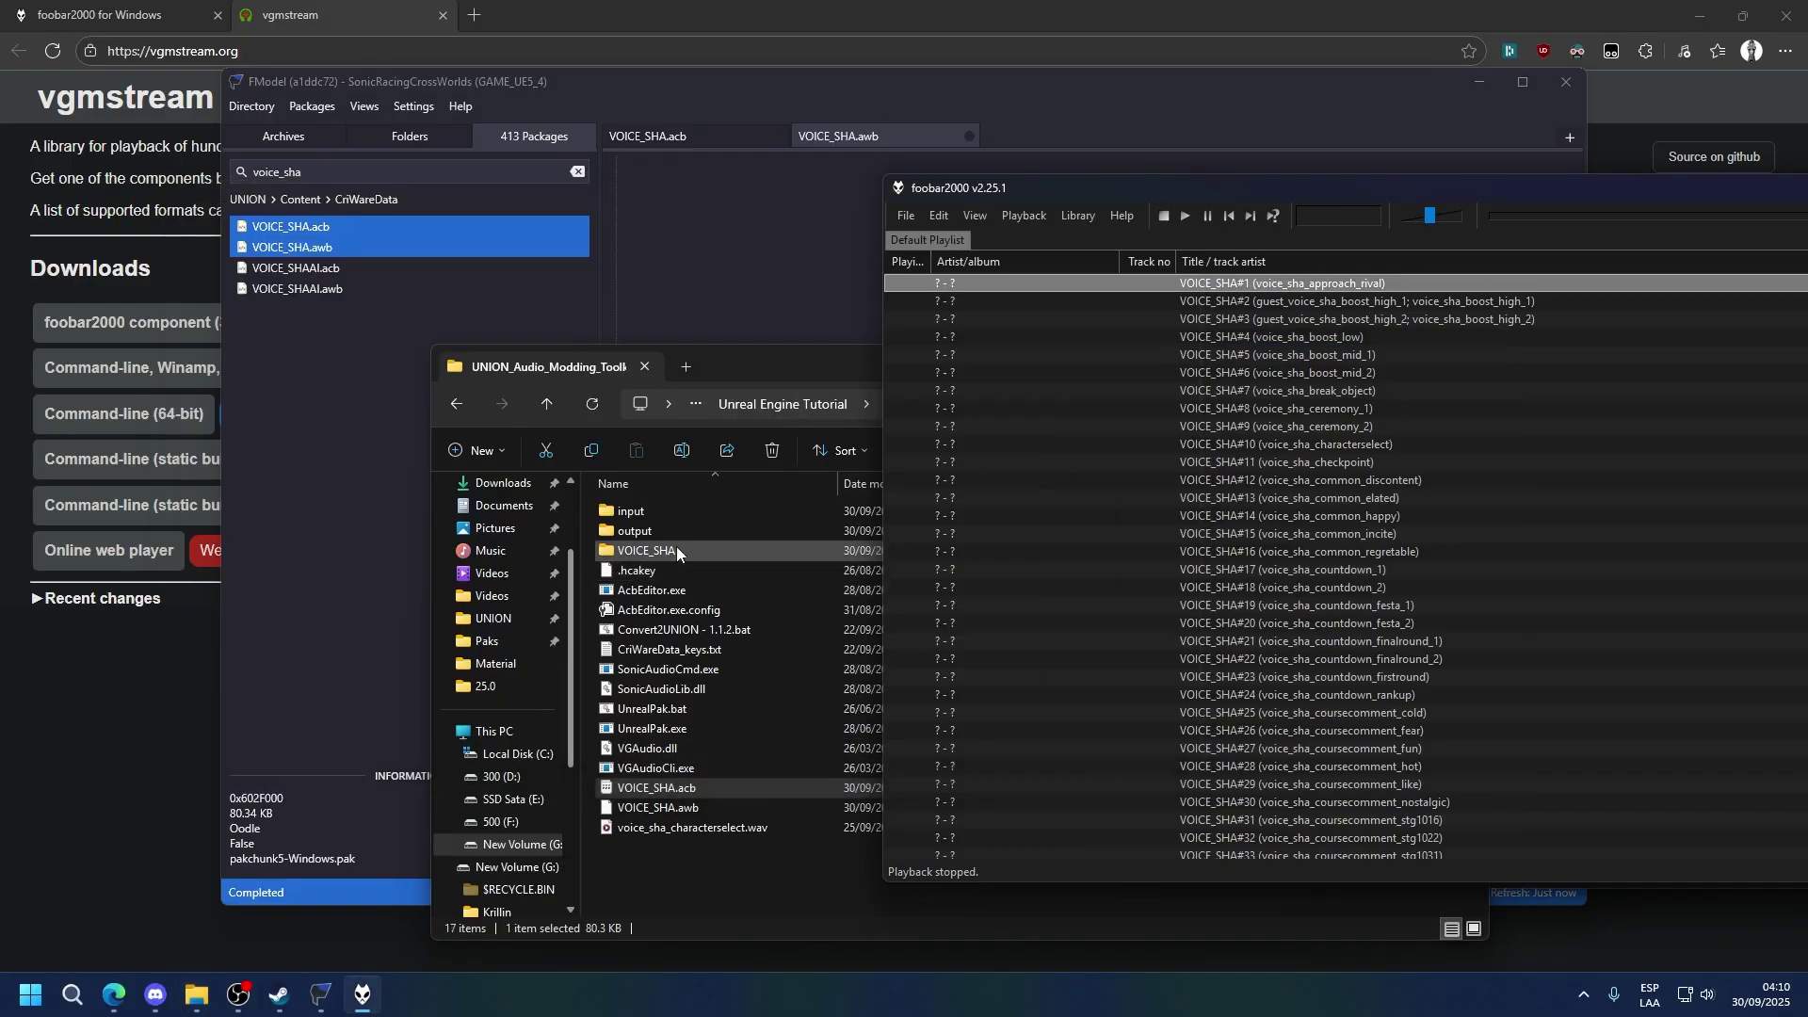
- Open the unpacked VOICE_SHA folder beside foobar2000, preview the voice_sha_characterselect track, and select its matching file 00009_streaming.hca
double_click(677, 550)
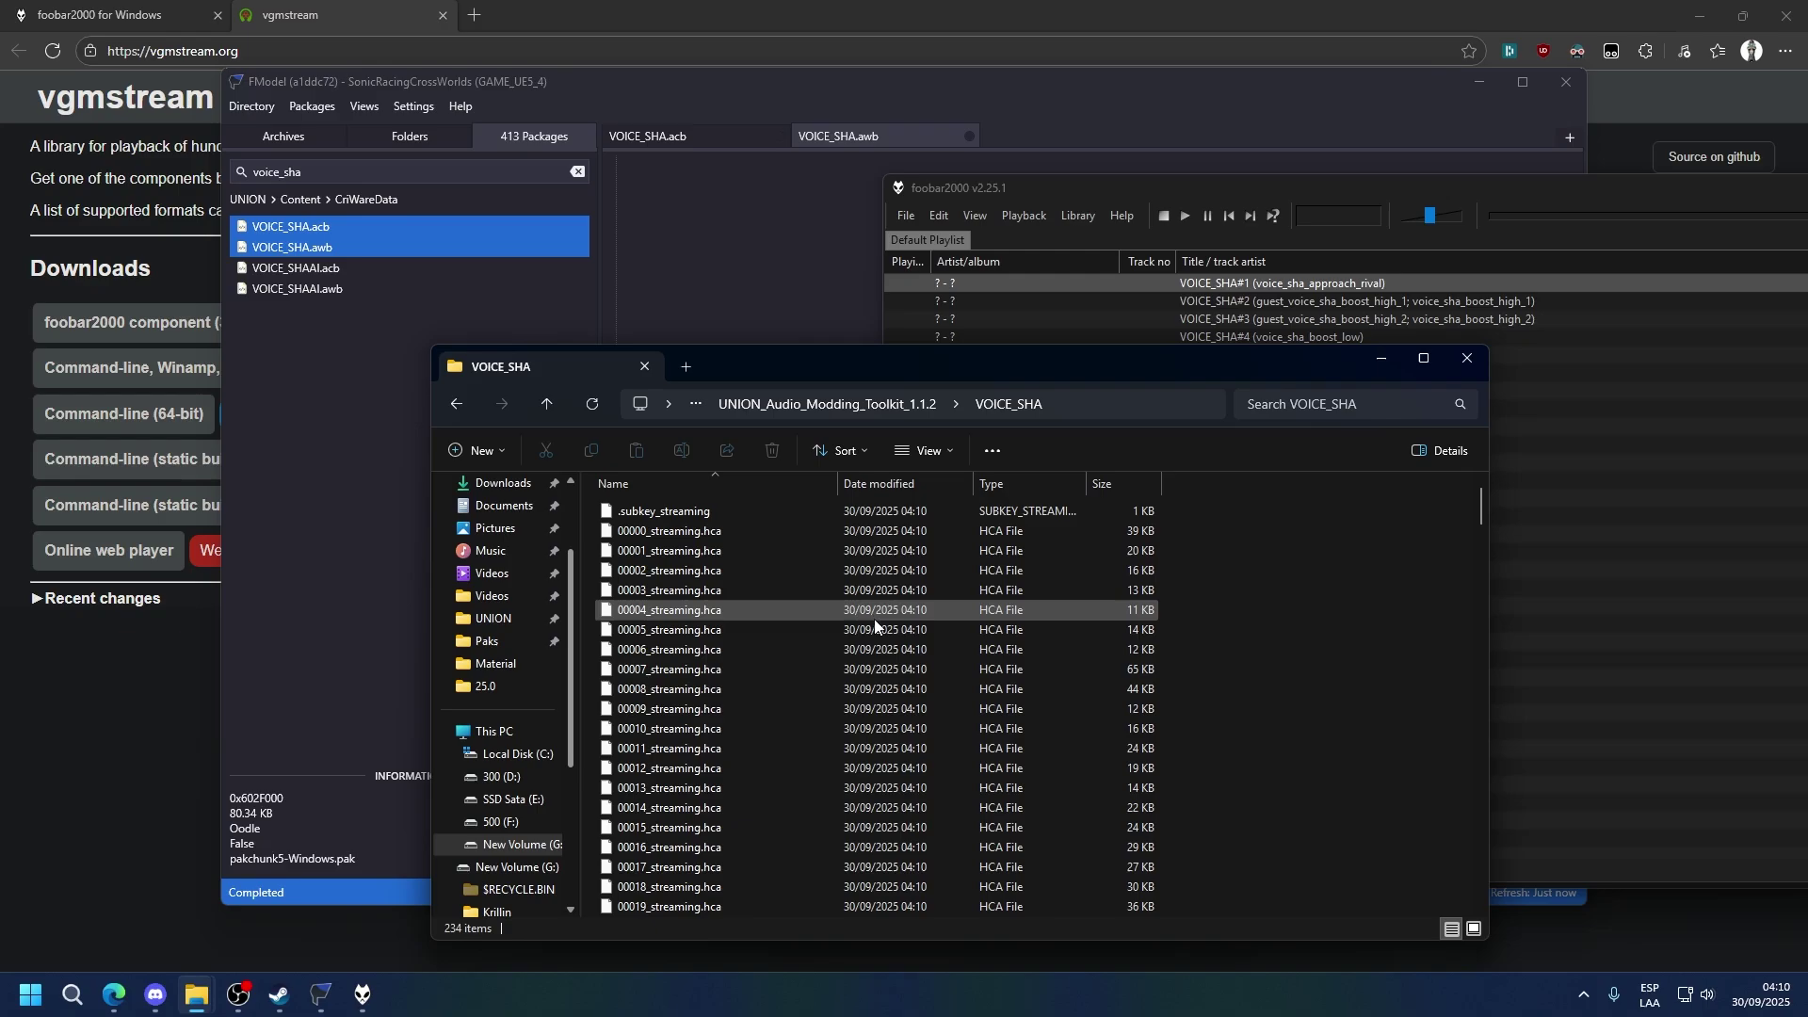
left_click_drag(945, 359, 623, 235)
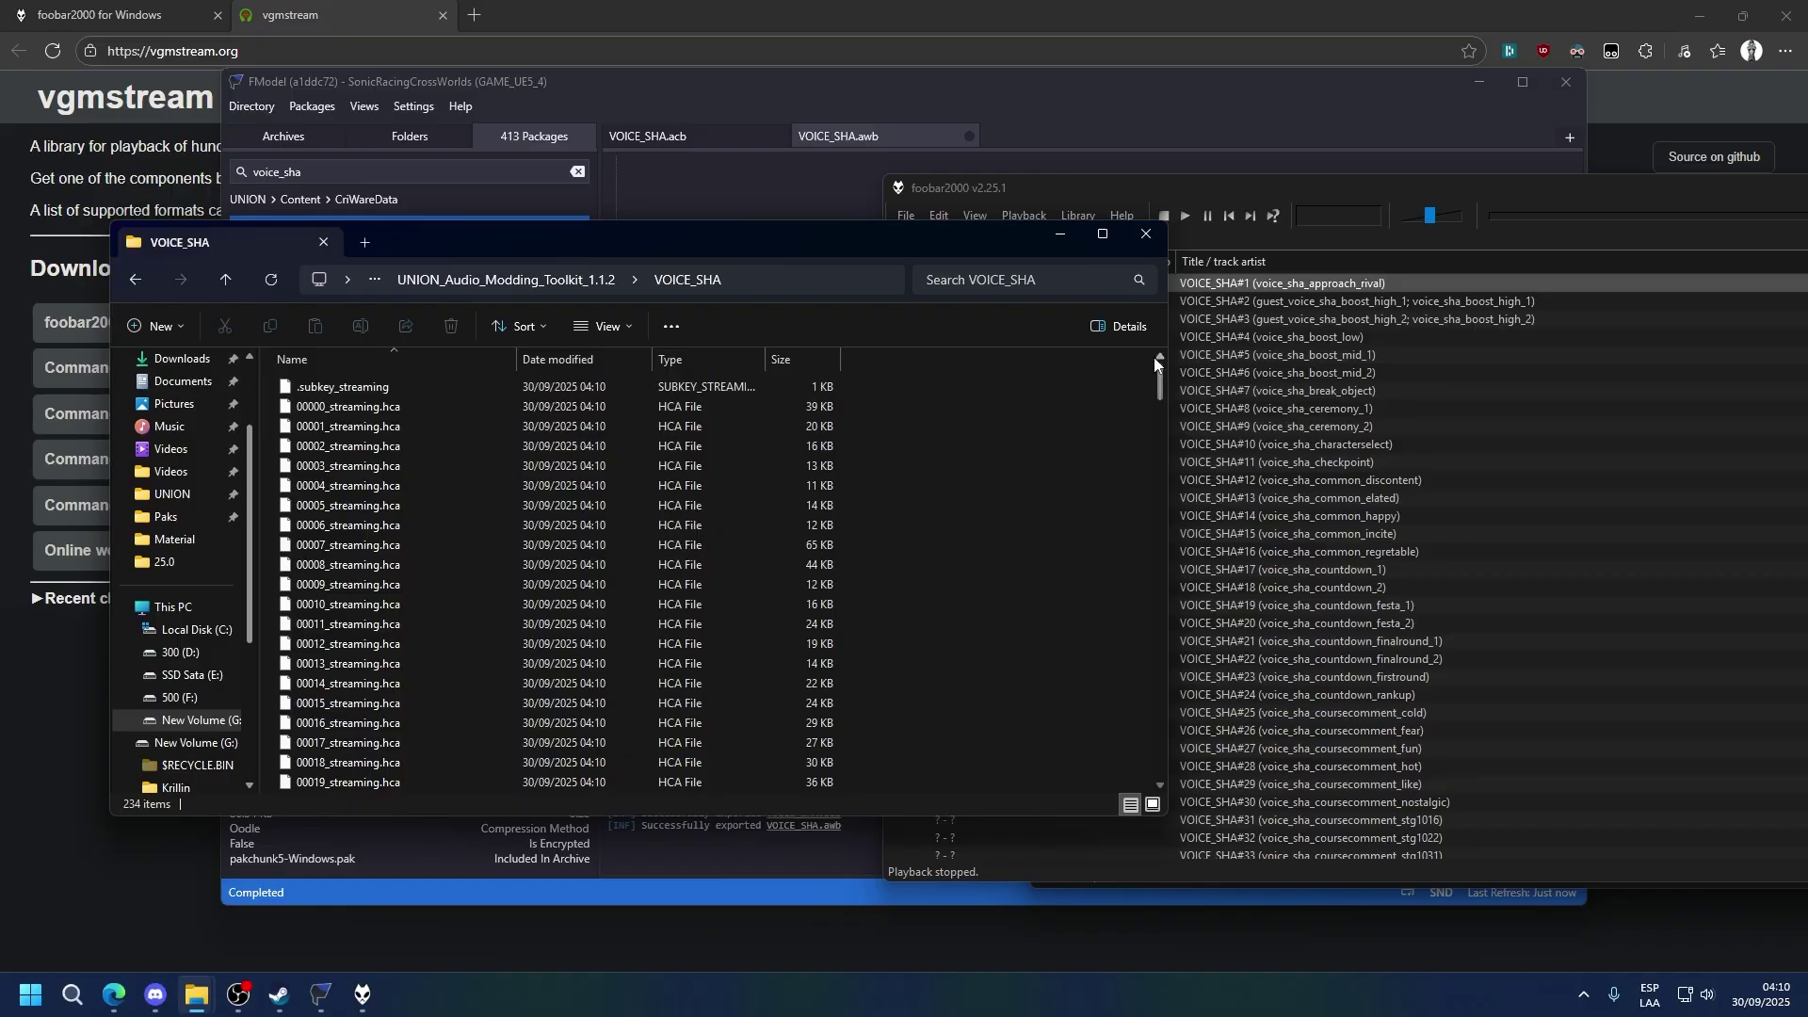
left_click(1210, 286)
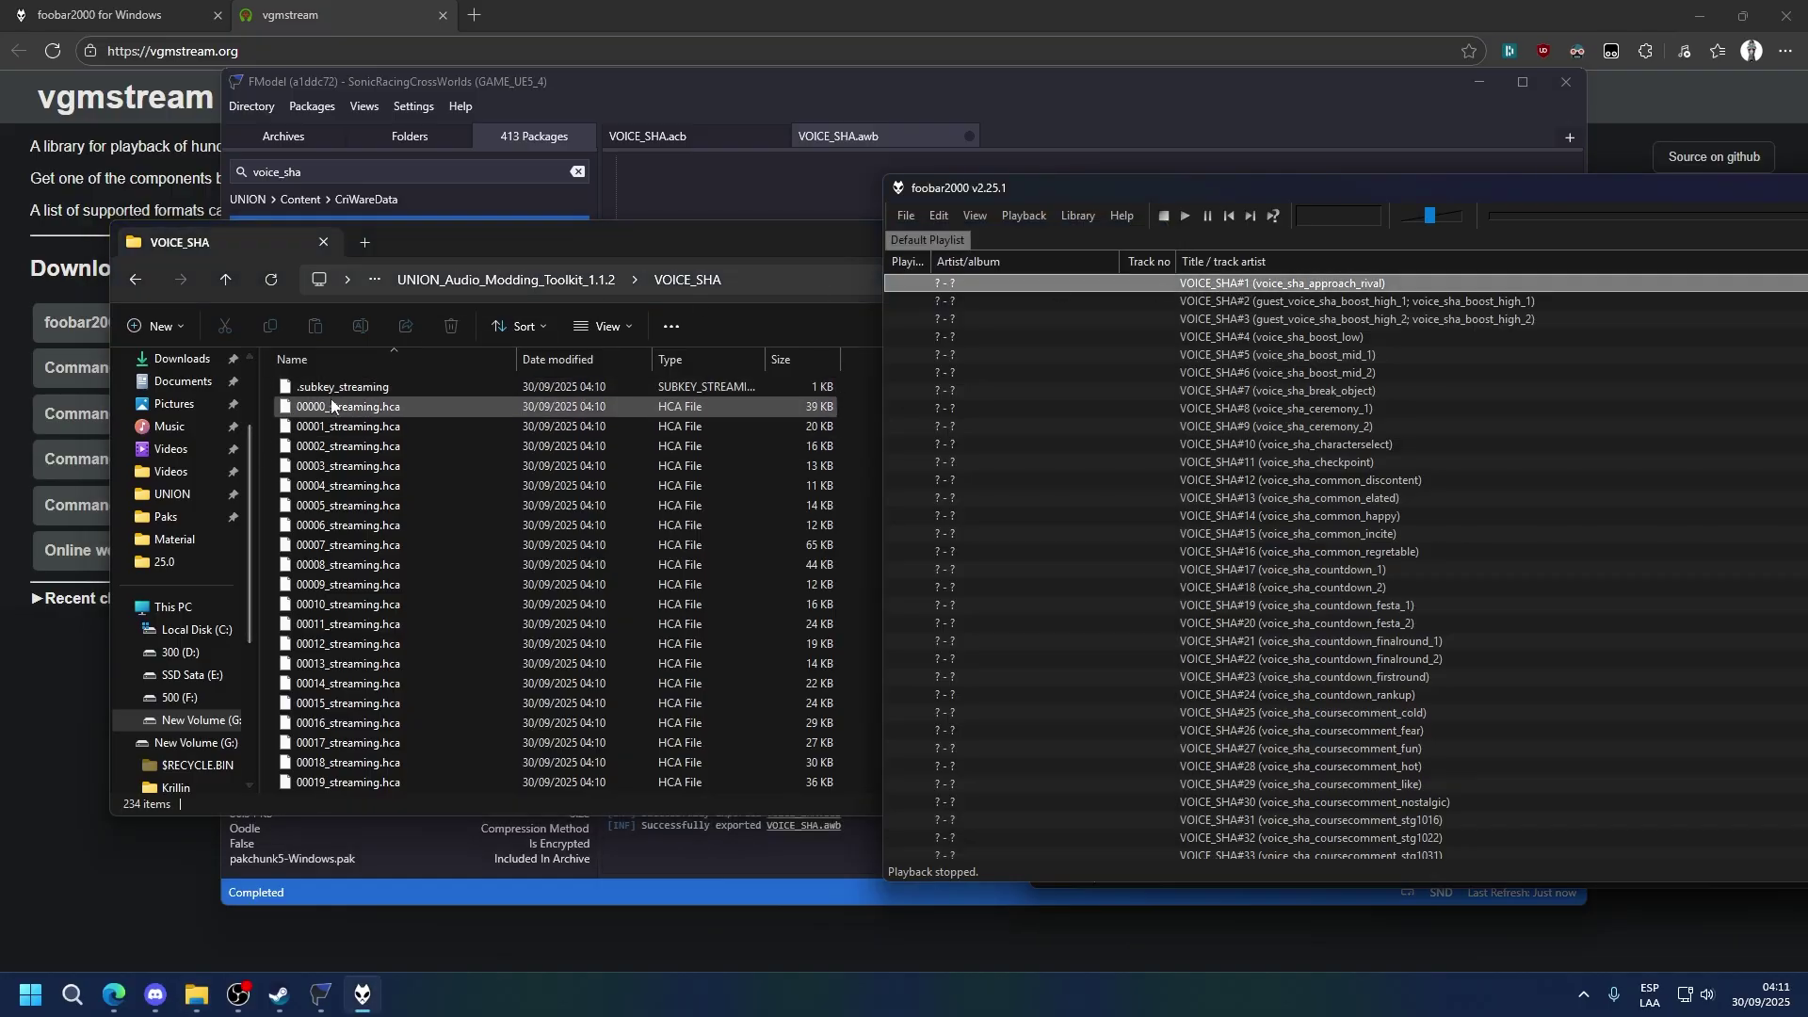
left_click(1211, 301)
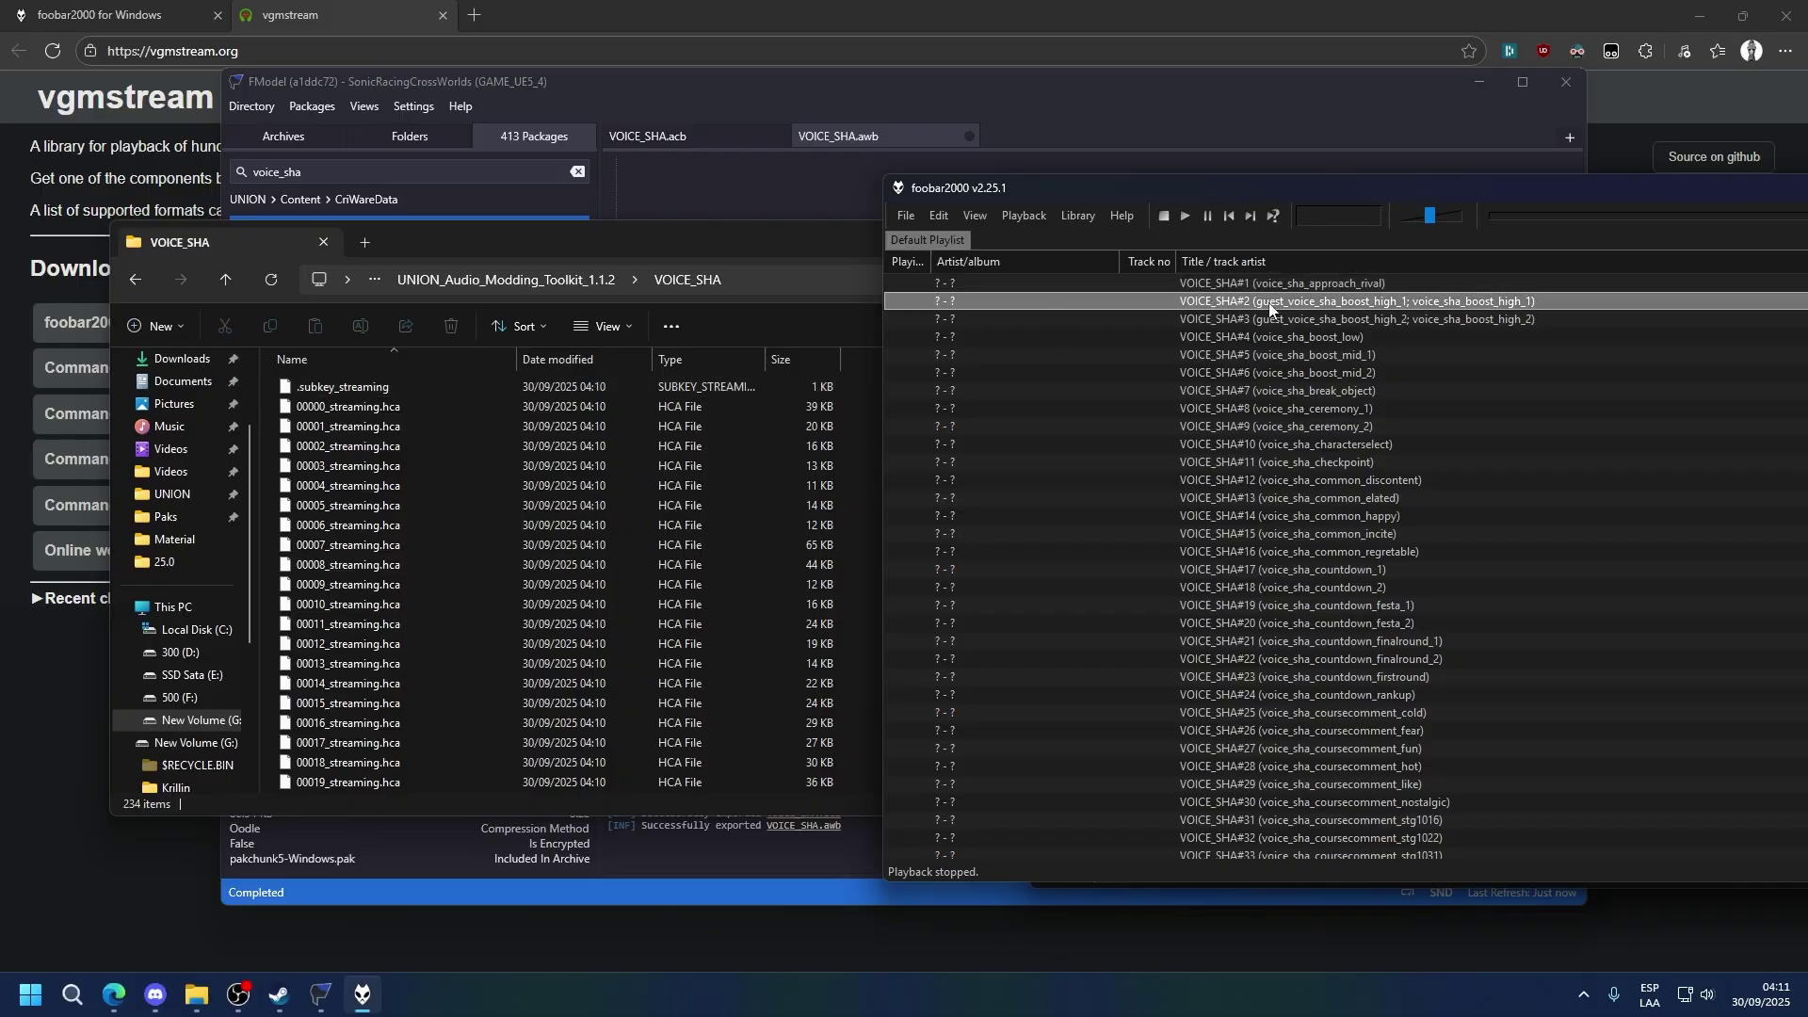
double_click(1356, 446)
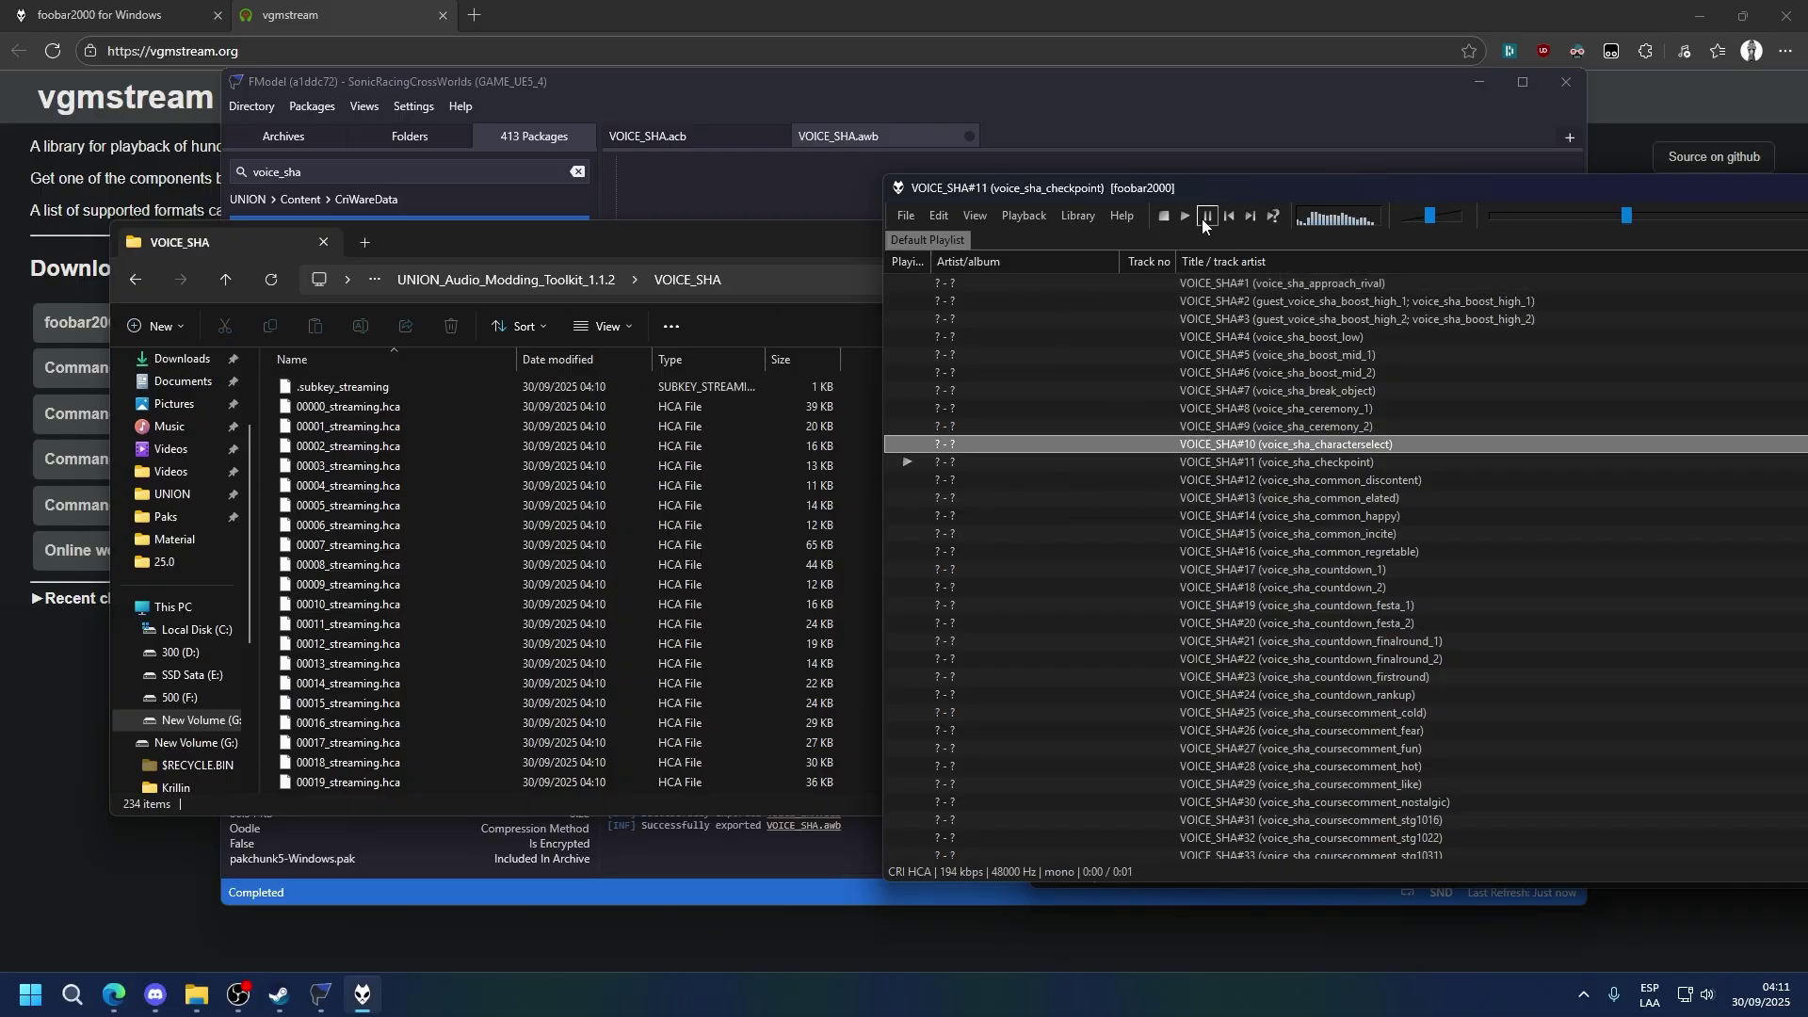
left_click(1165, 216)
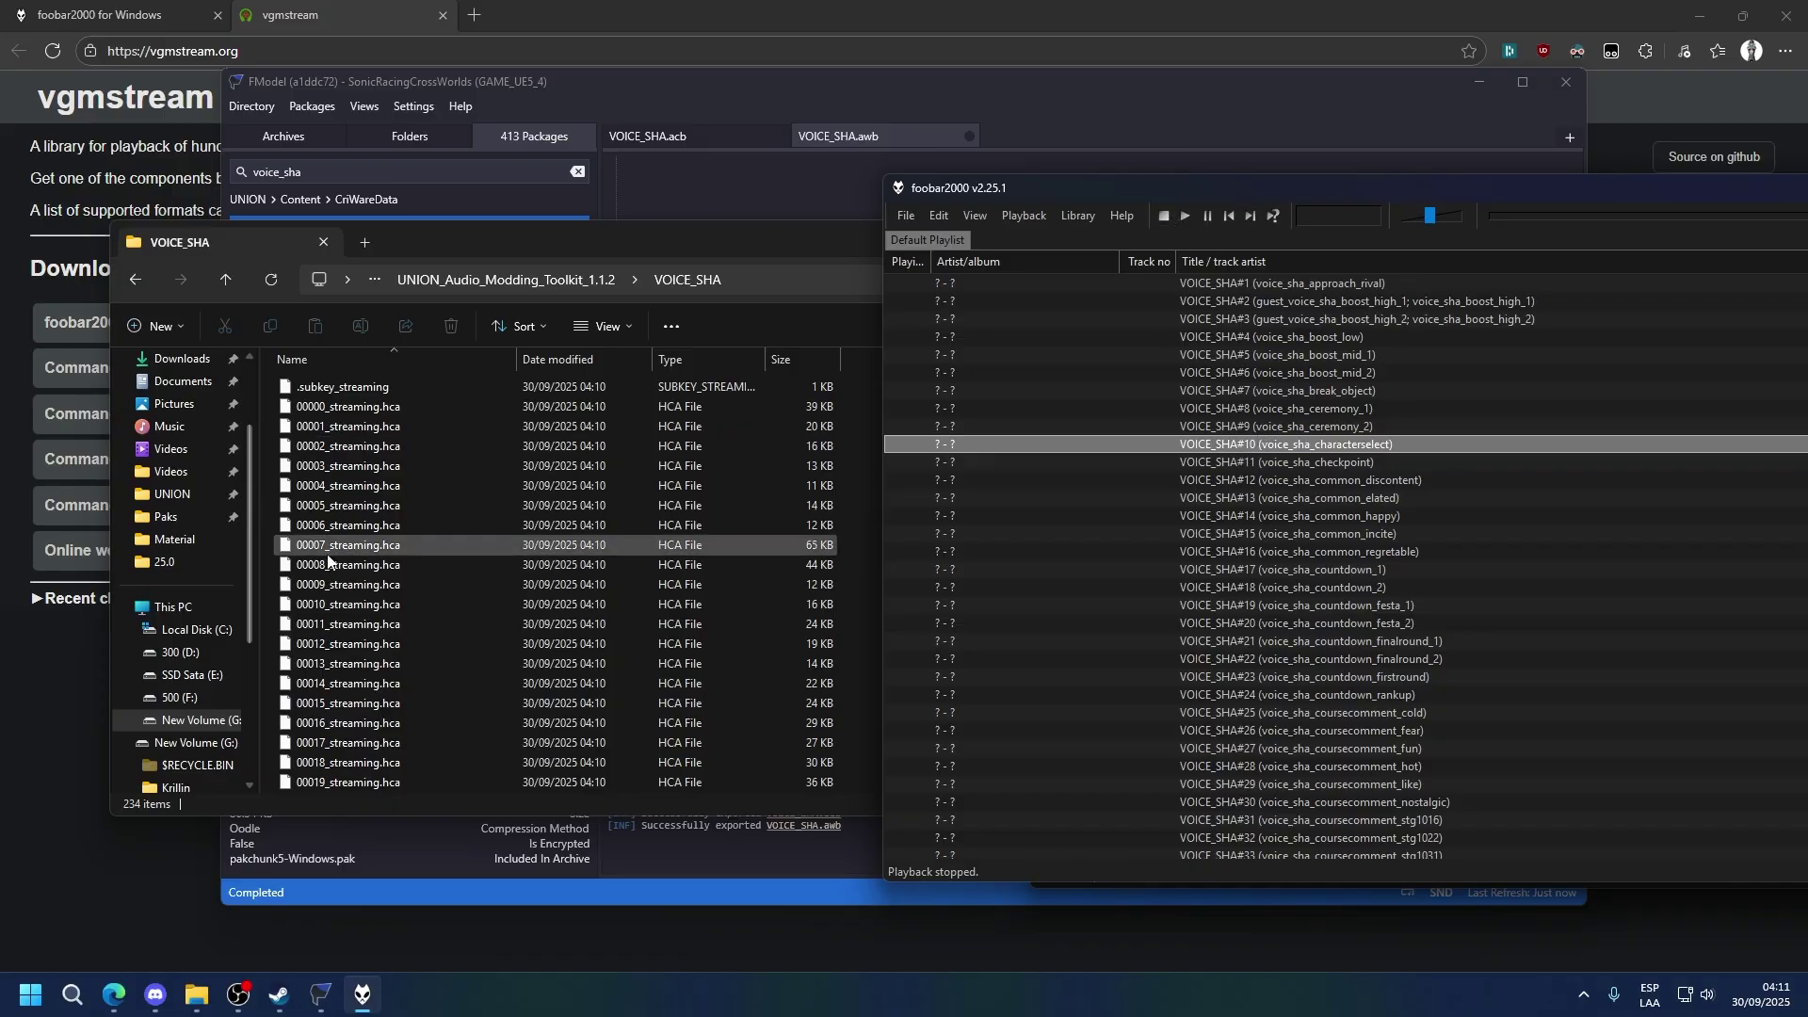
left_click(339, 585)
- Move voice_sha_characterselect.wav from the UNION_Audio_Modding_Toolkit_1.1.2 folder into its input subfolder
left_click(568, 279)
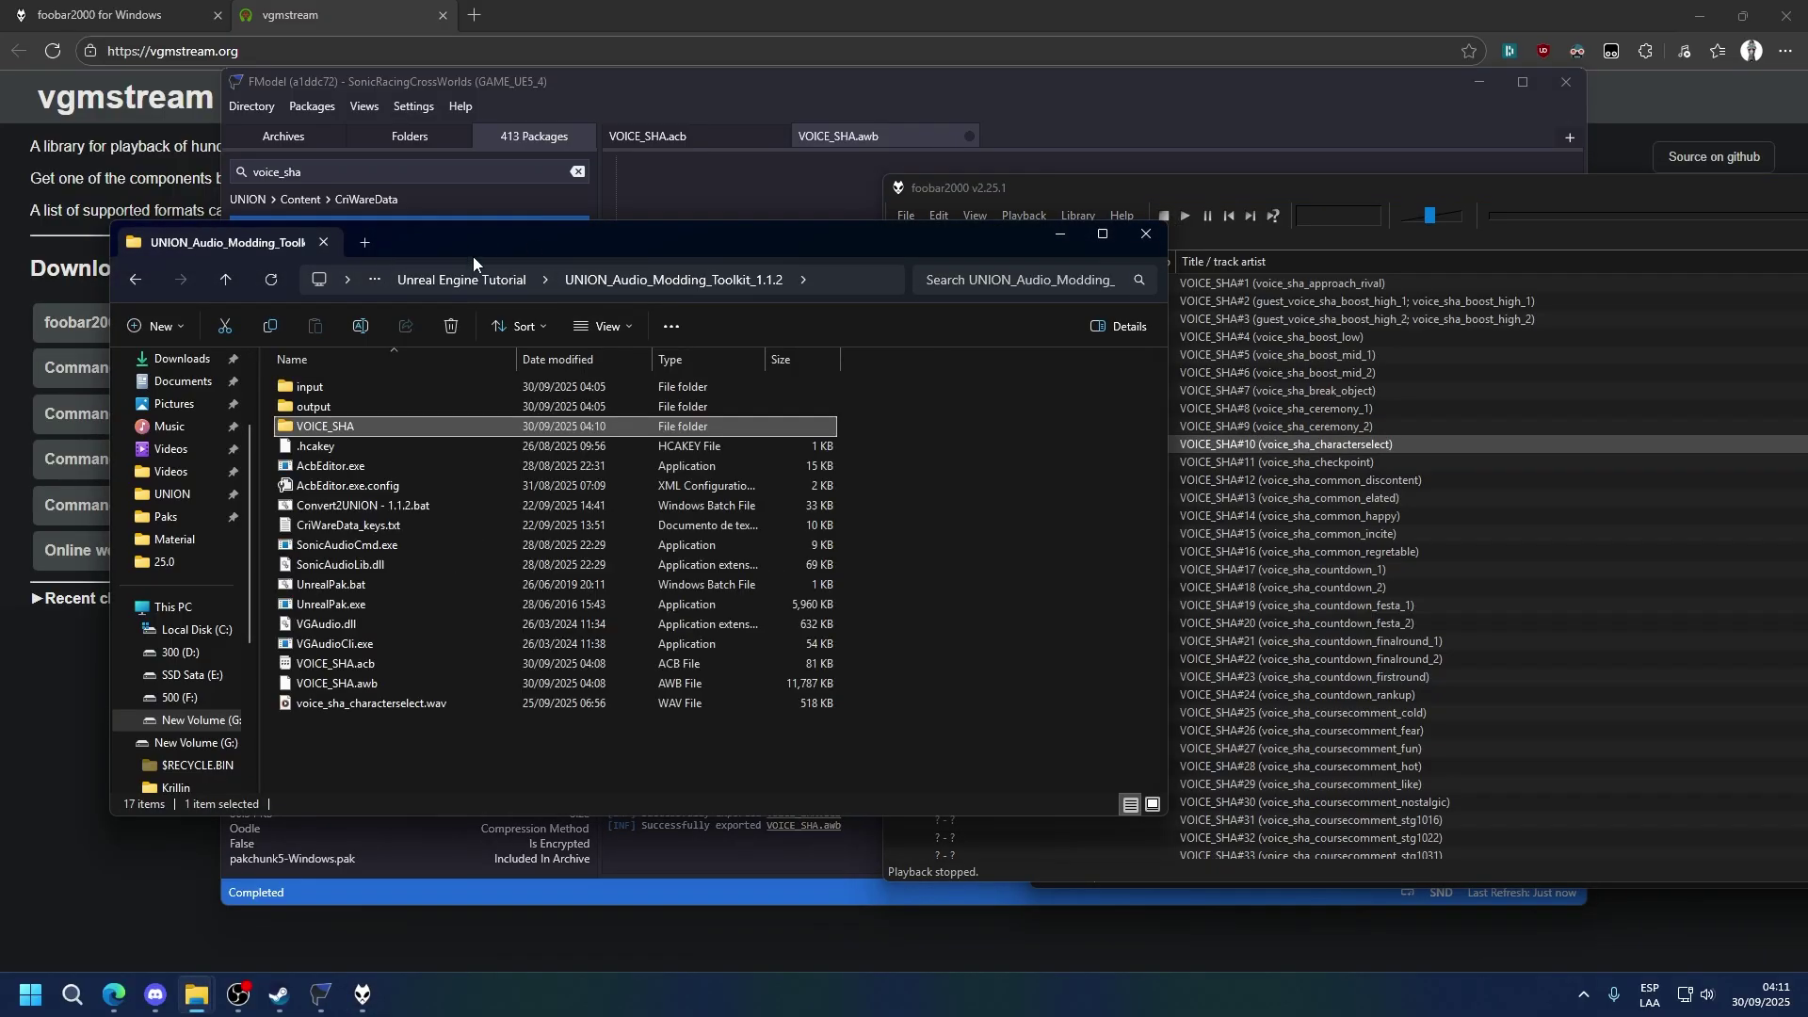
left_click_drag(472, 256, 865, 301)
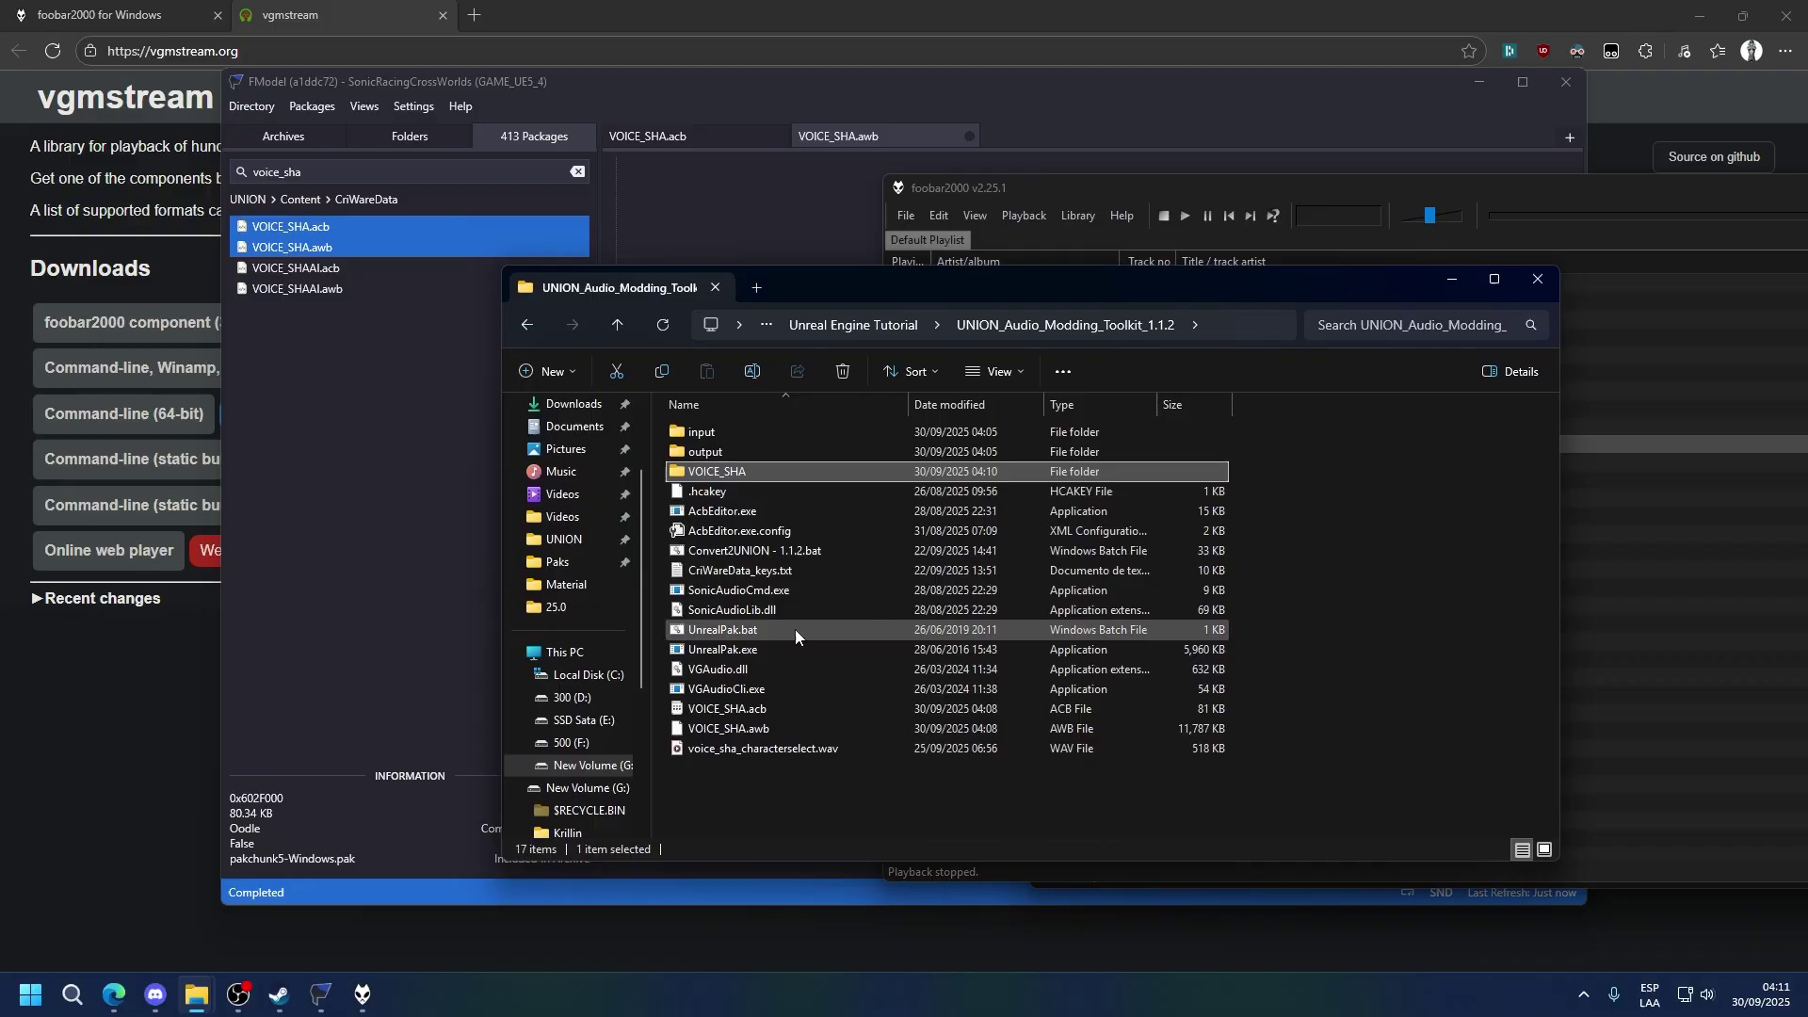
left_click(808, 748)
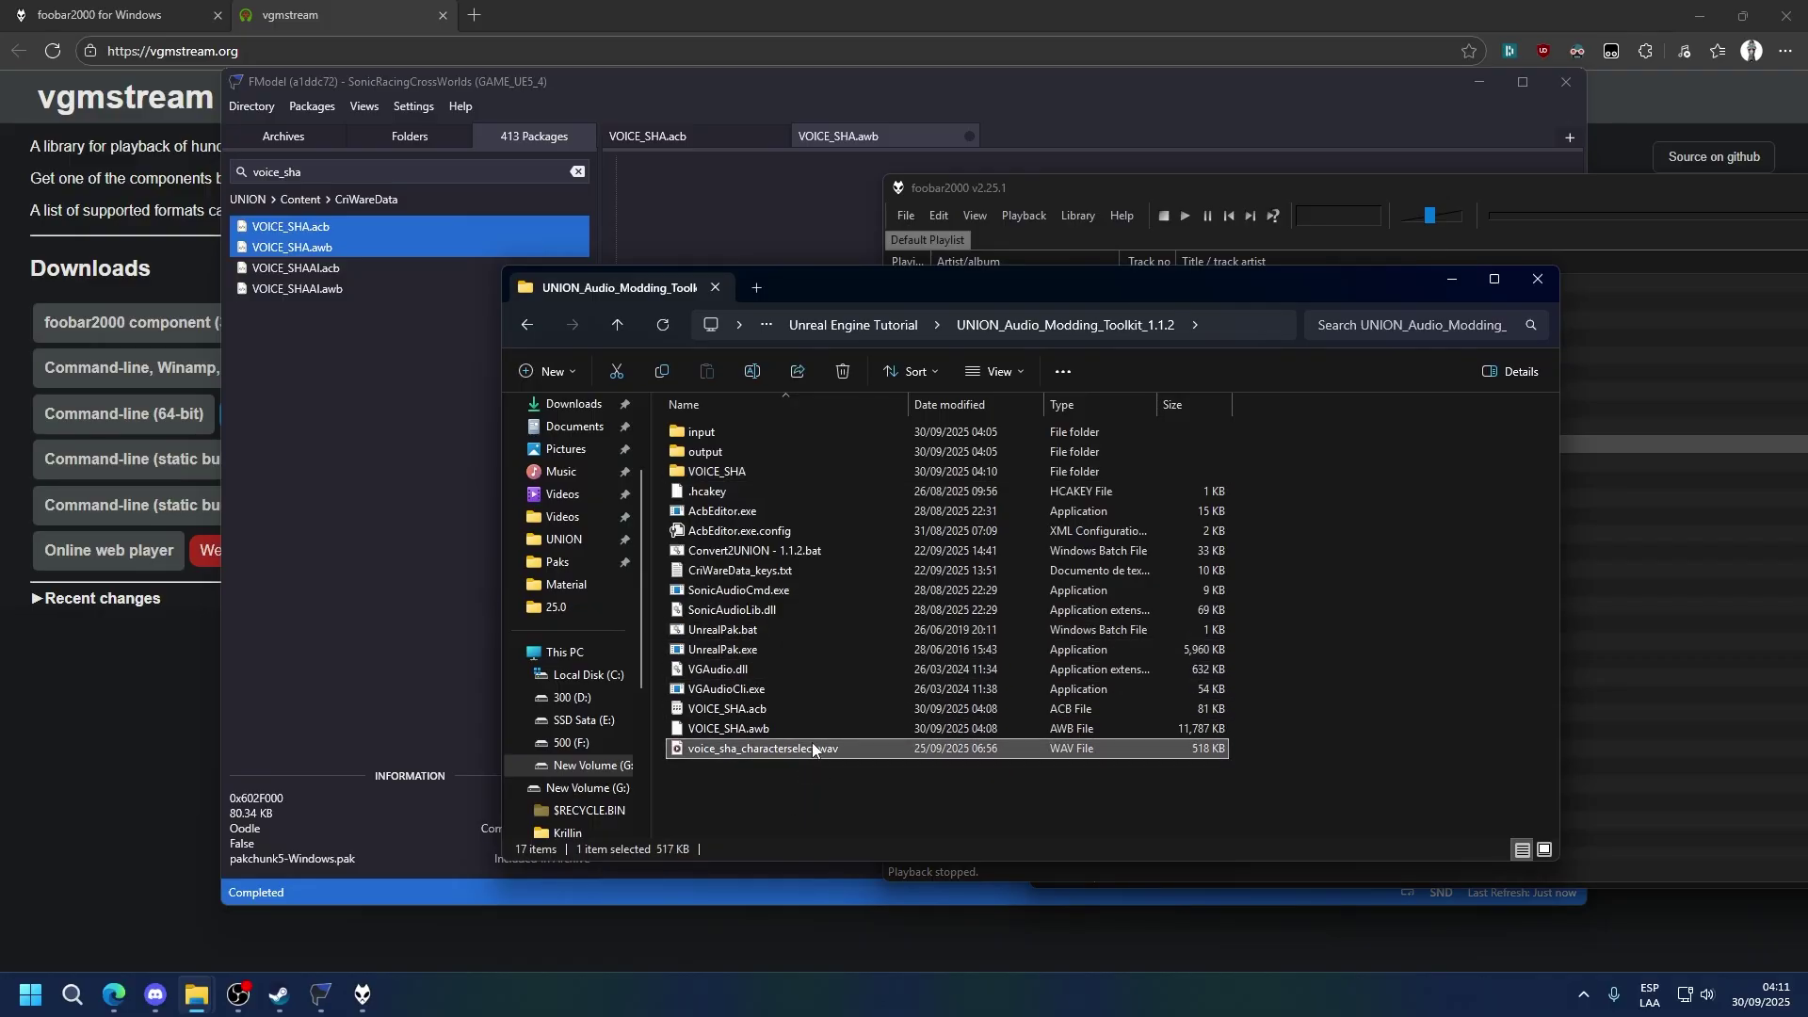
key("ctrl+x")
double_click(736, 432)
key("ctrl+v")
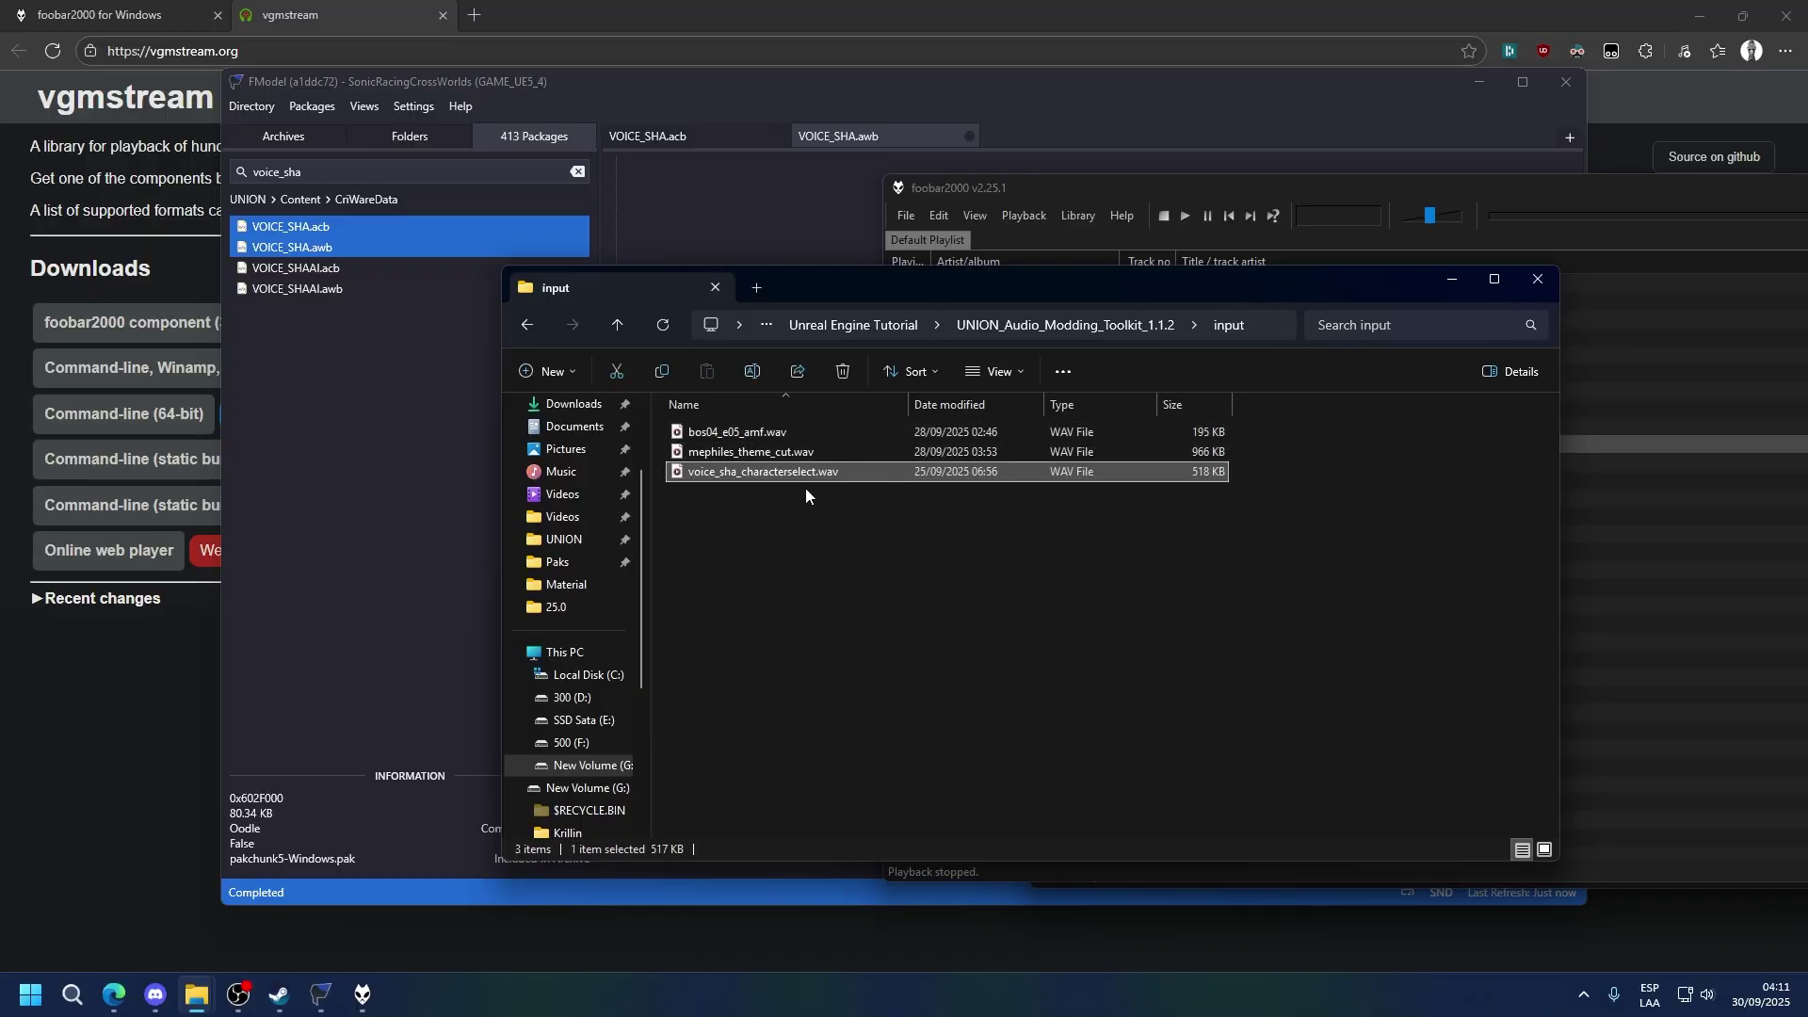
- Run Convert2UNION - 1.1.2.bat from the toolkit folder with VOICE_SHA as the acb file name to convert the input audio
left_click(951, 324)
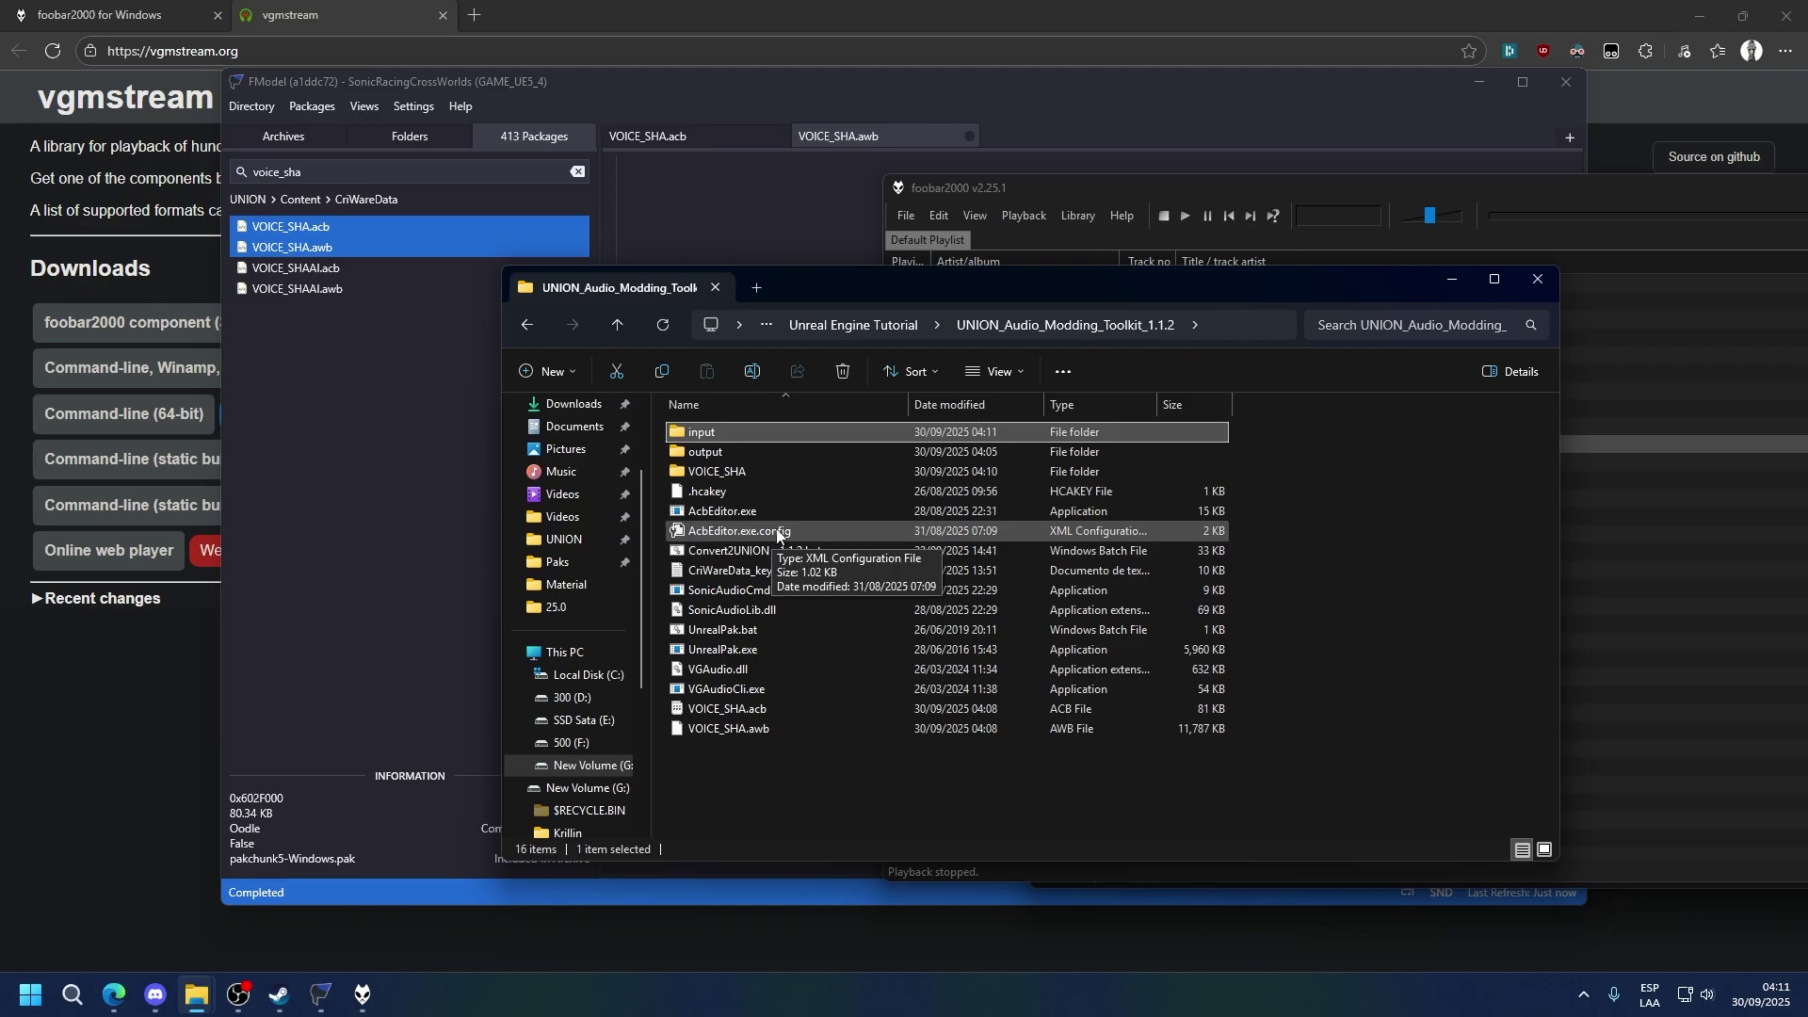
double_click(812, 548)
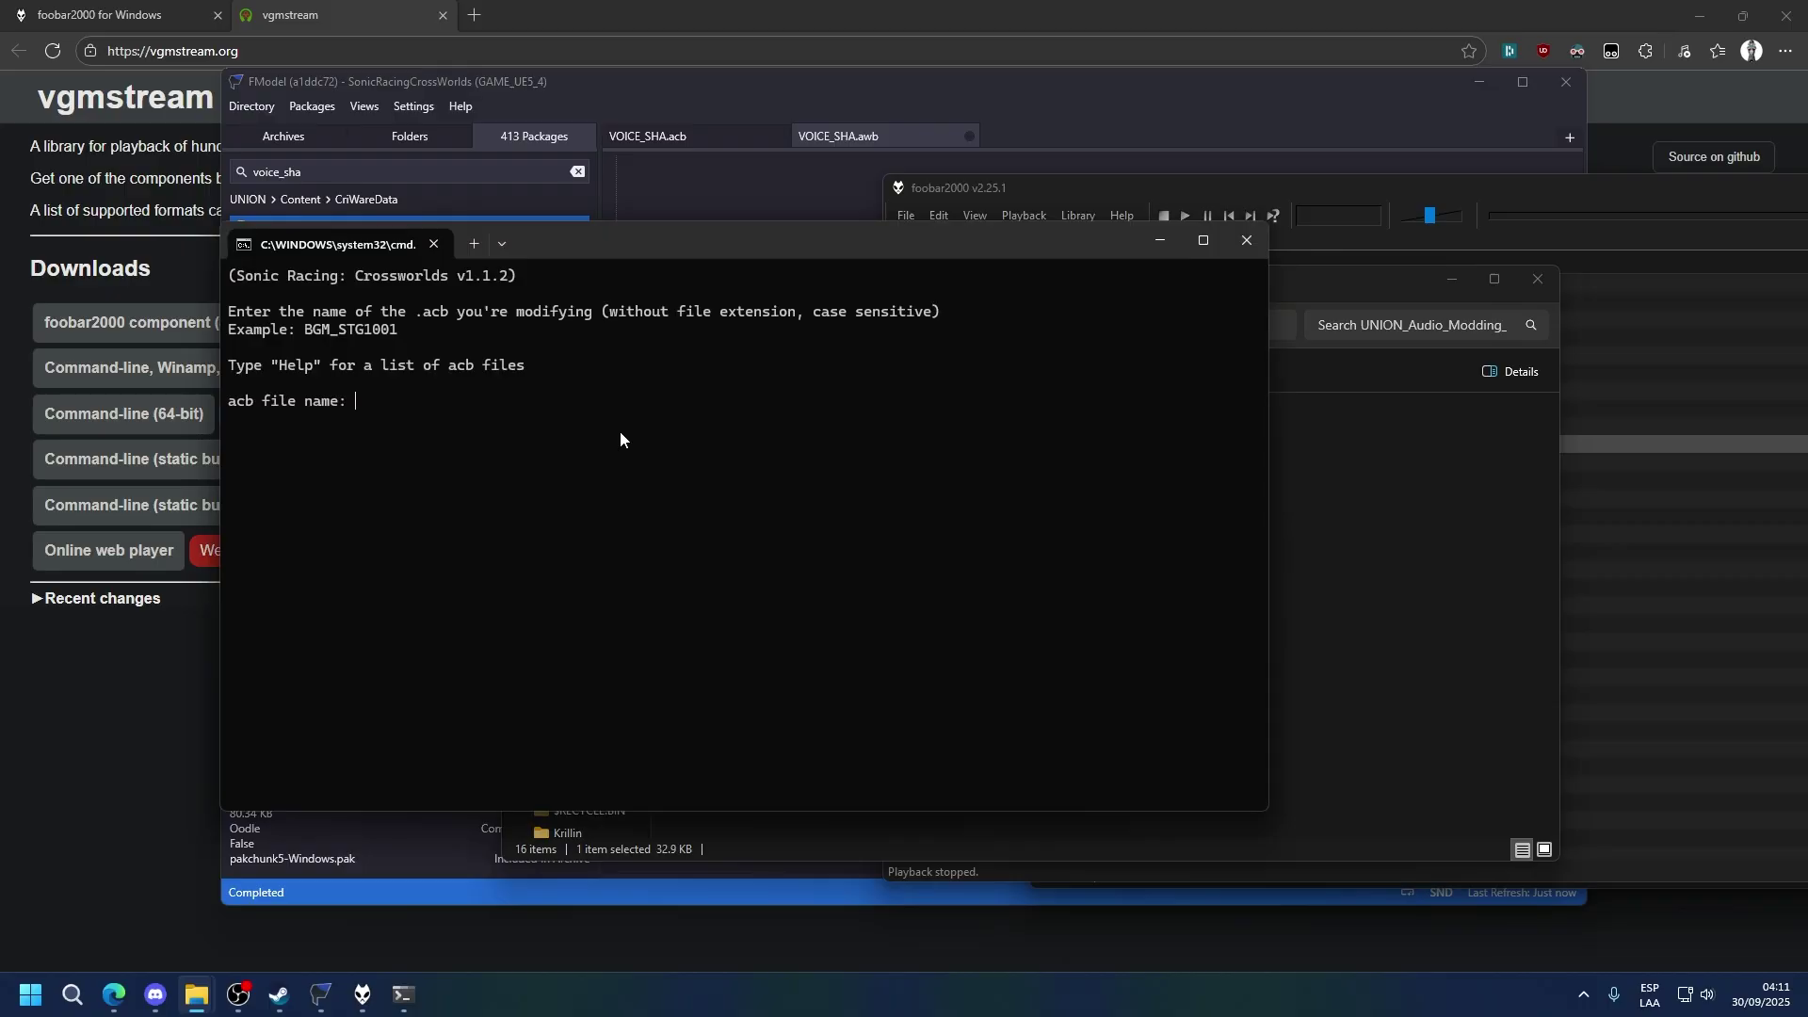
left_click(1314, 538)
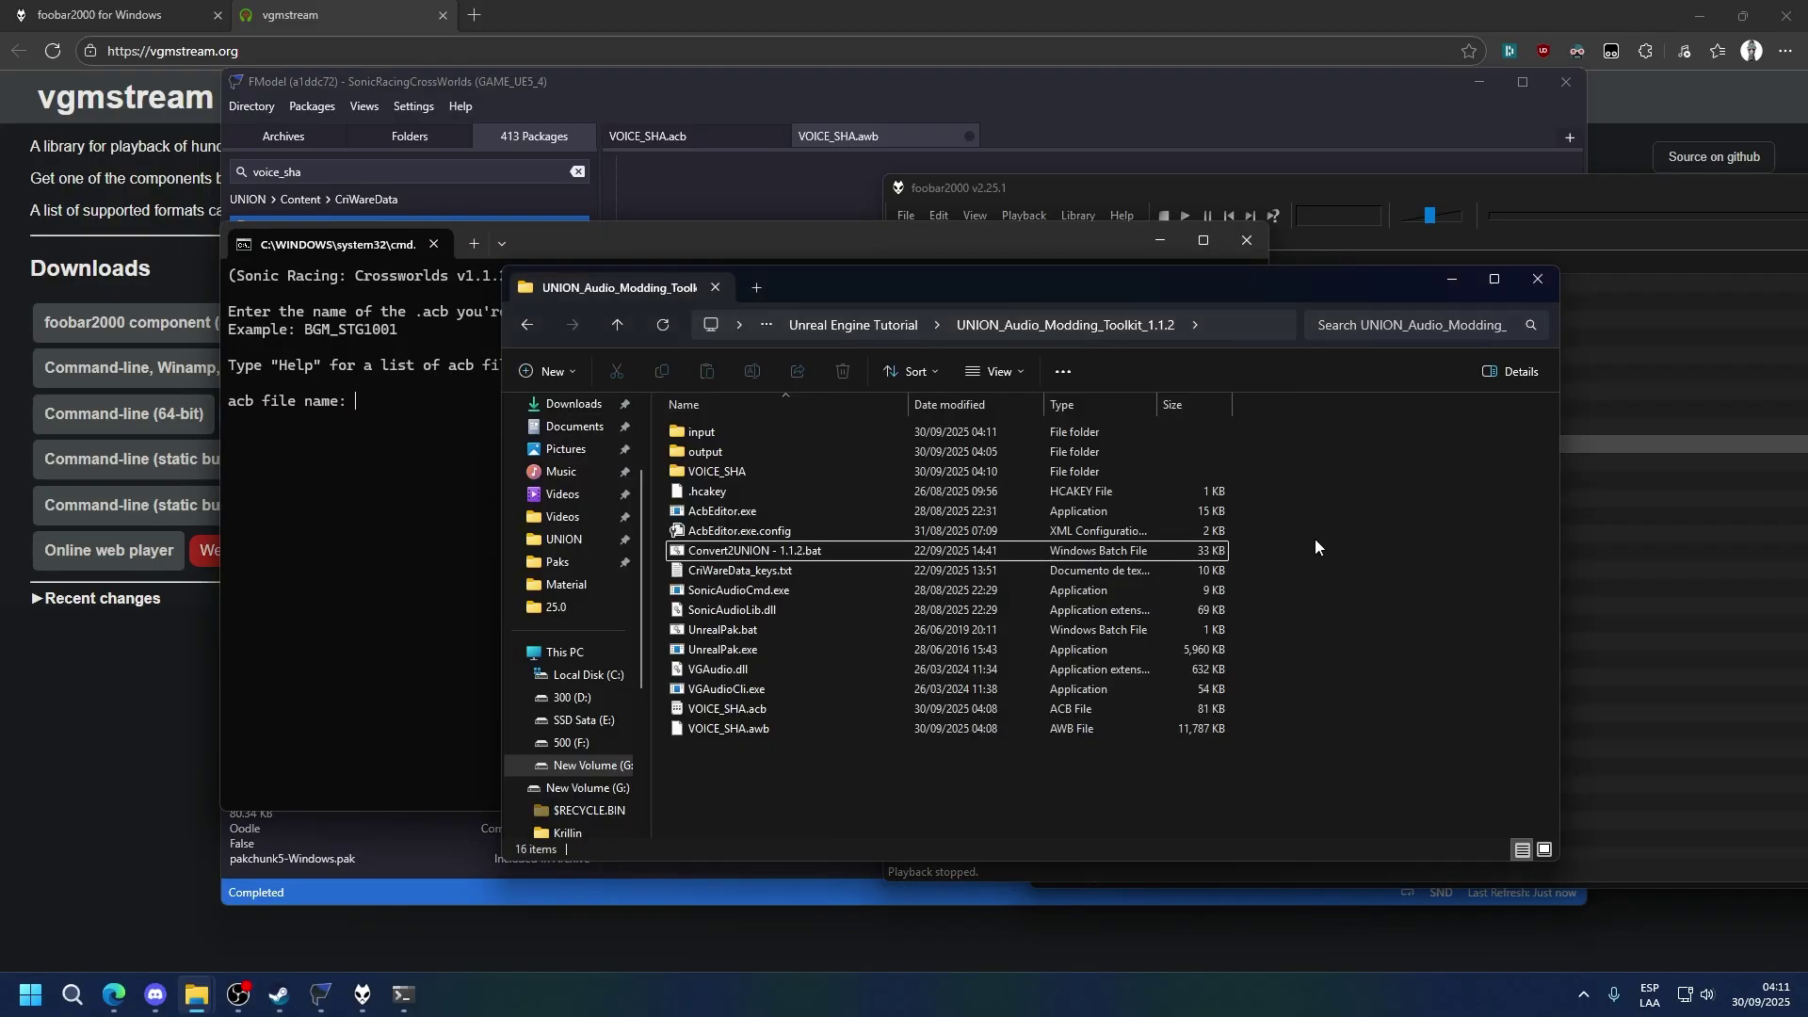
left_click(725, 712)
key("F2")
key("ctrl+c")
left_click(354, 530)
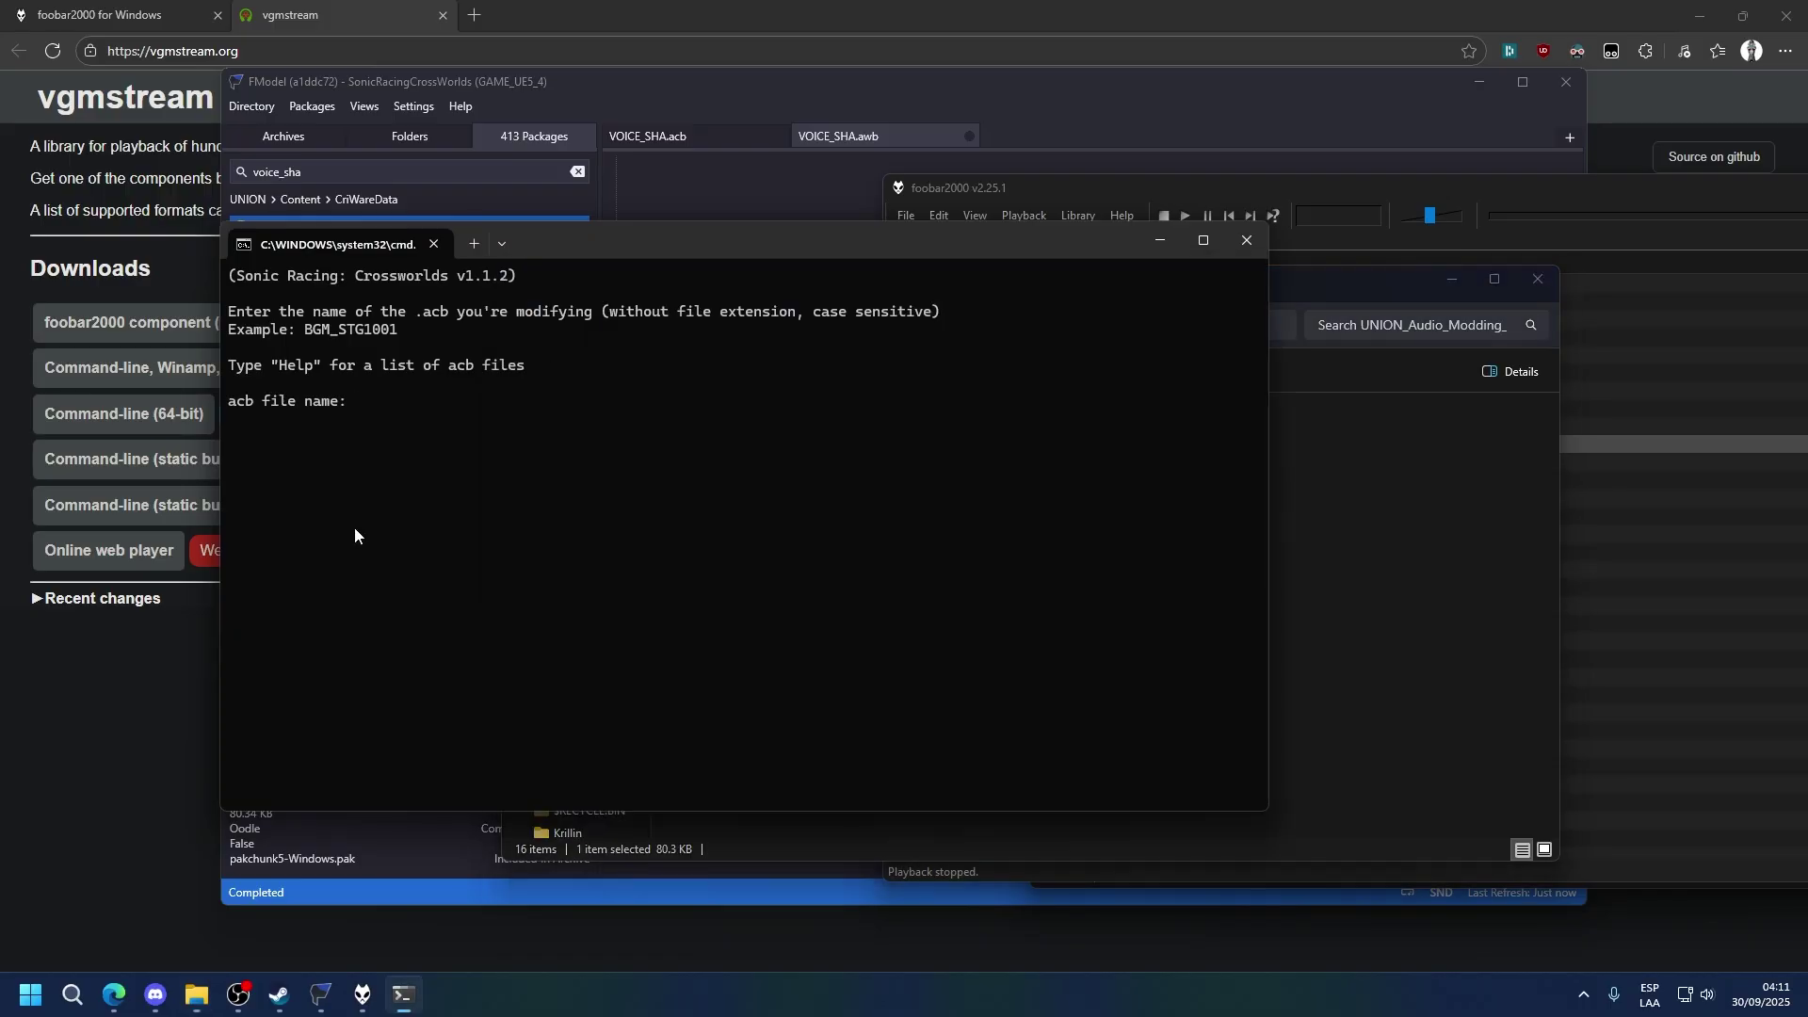
key("ctrl+v")
key("Return")
key("Return")
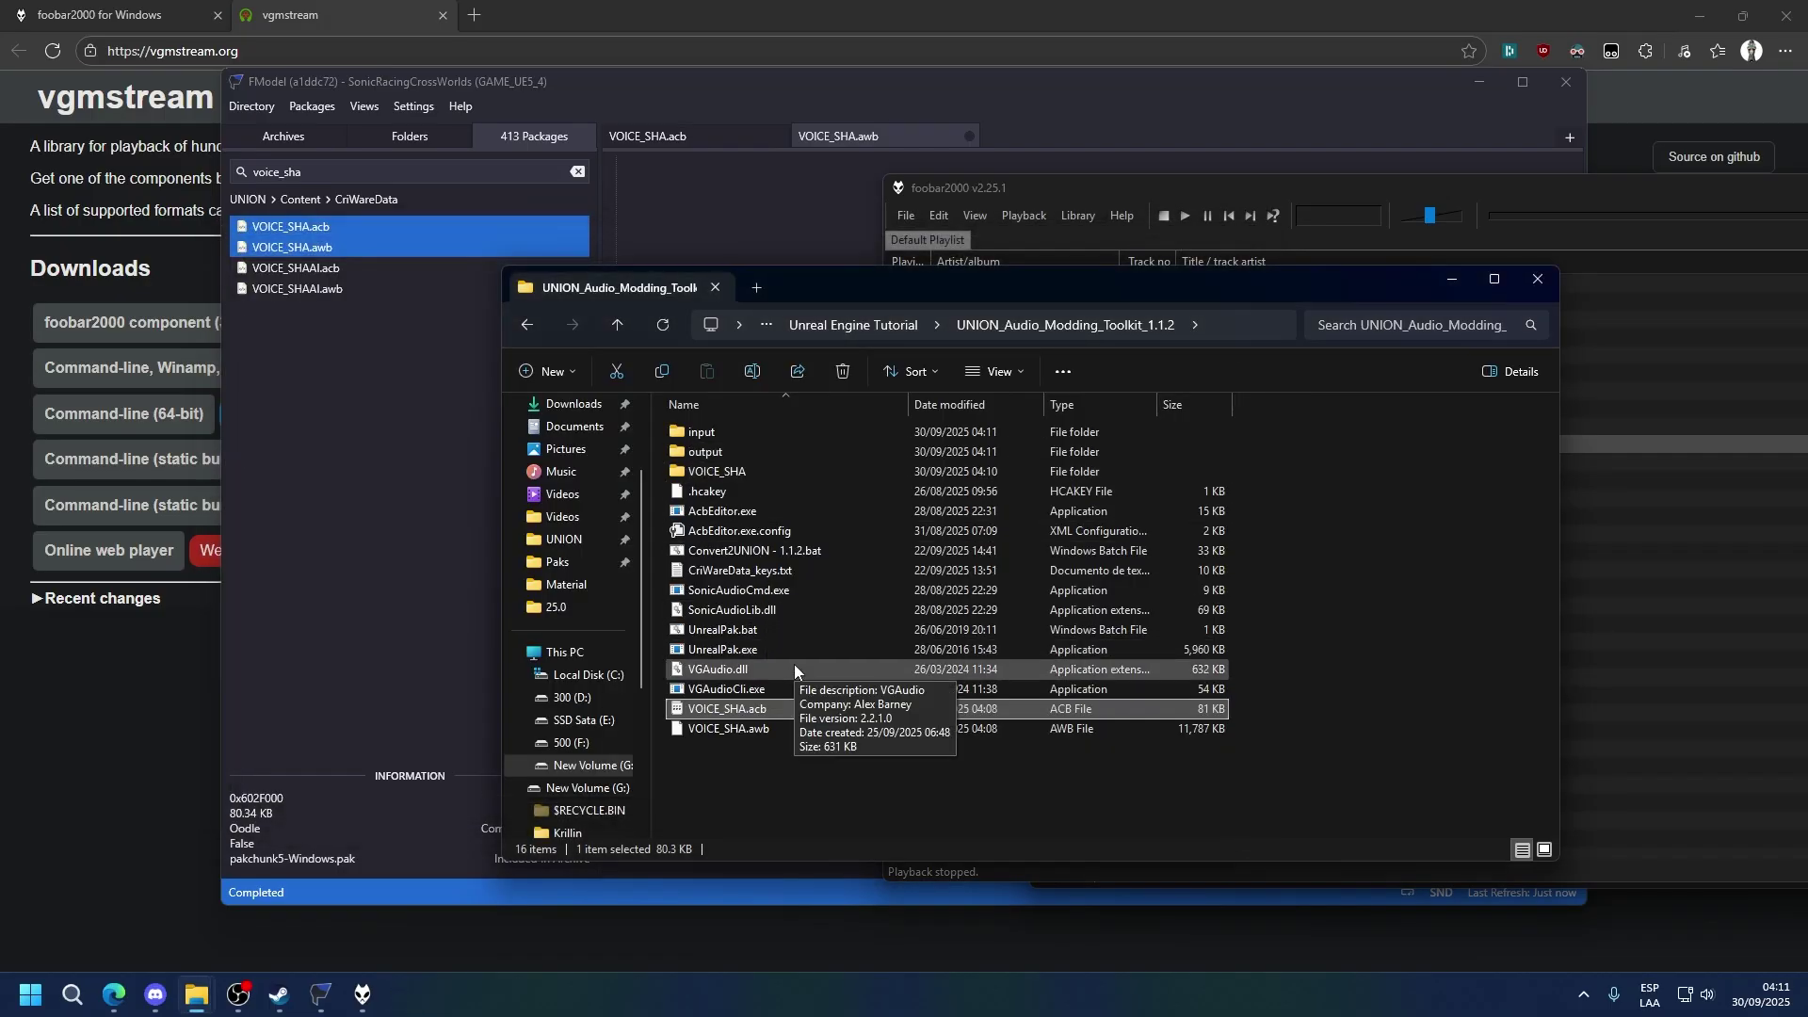
- Copy the converted voice_sha_characterselect.hca from the output folder into the VOICE_SHA folder
double_click(746, 453)
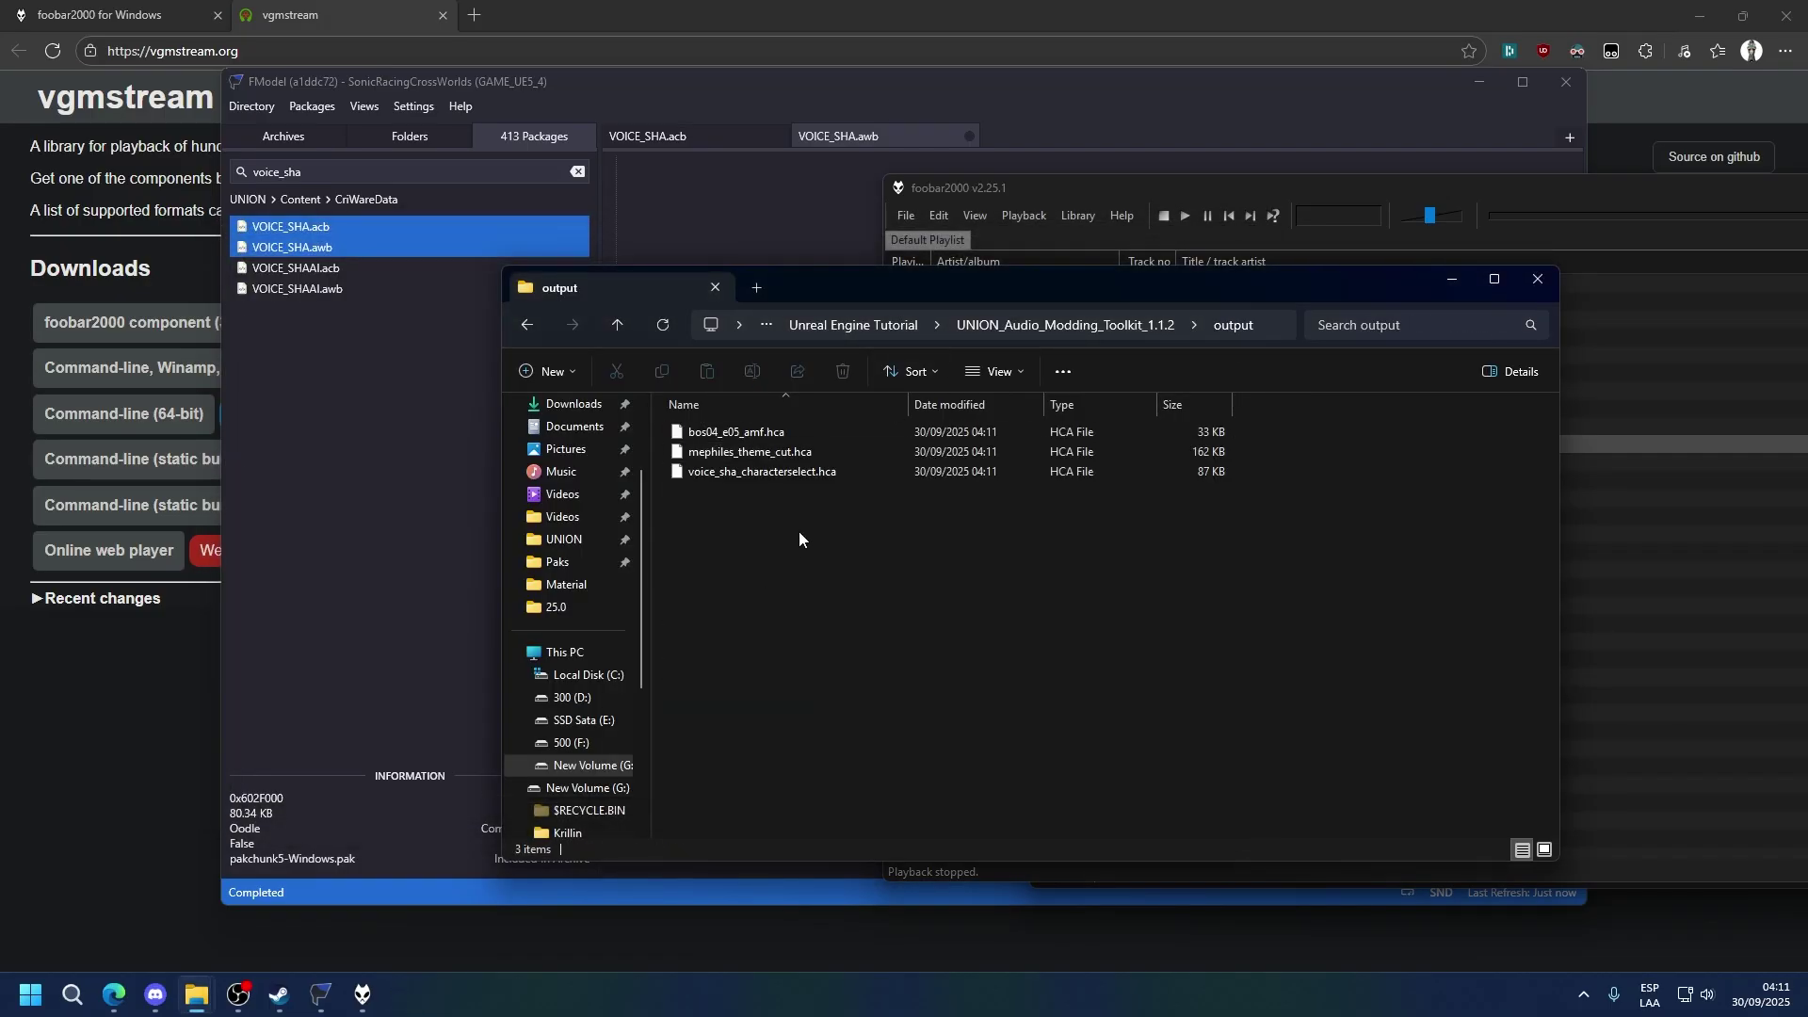
left_click(815, 471)
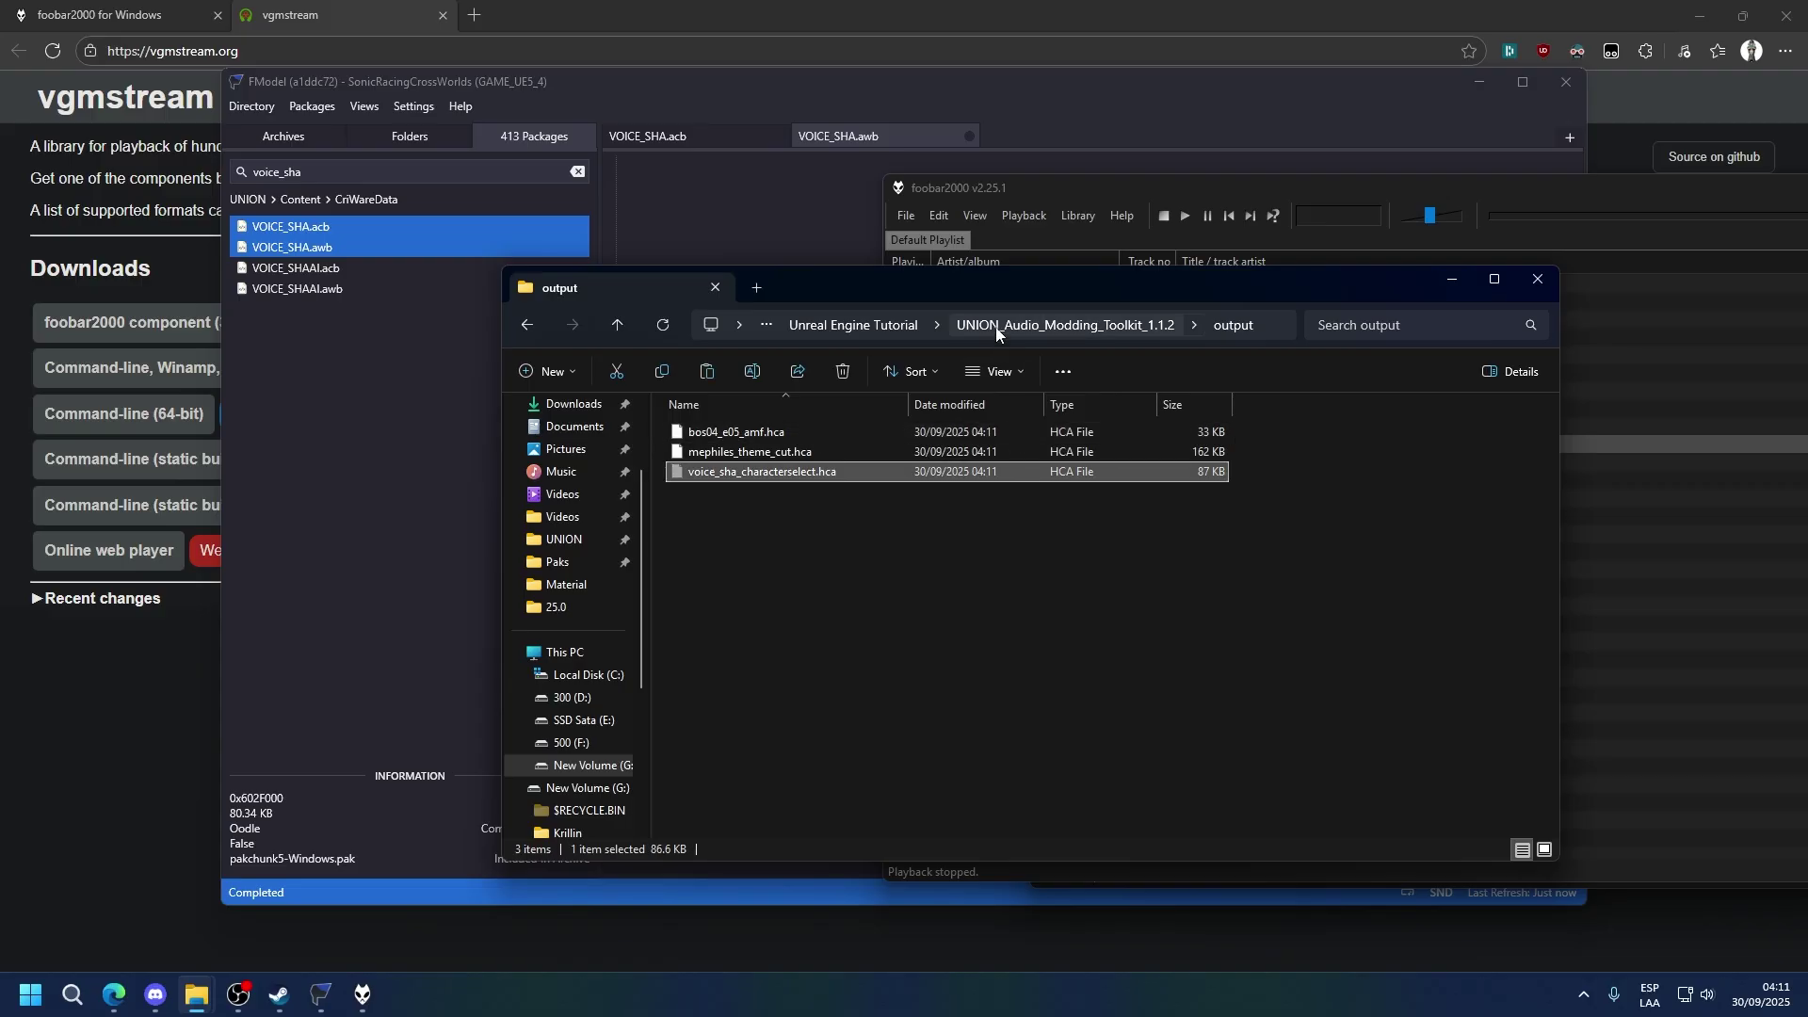
left_click(1073, 324)
double_click(729, 472)
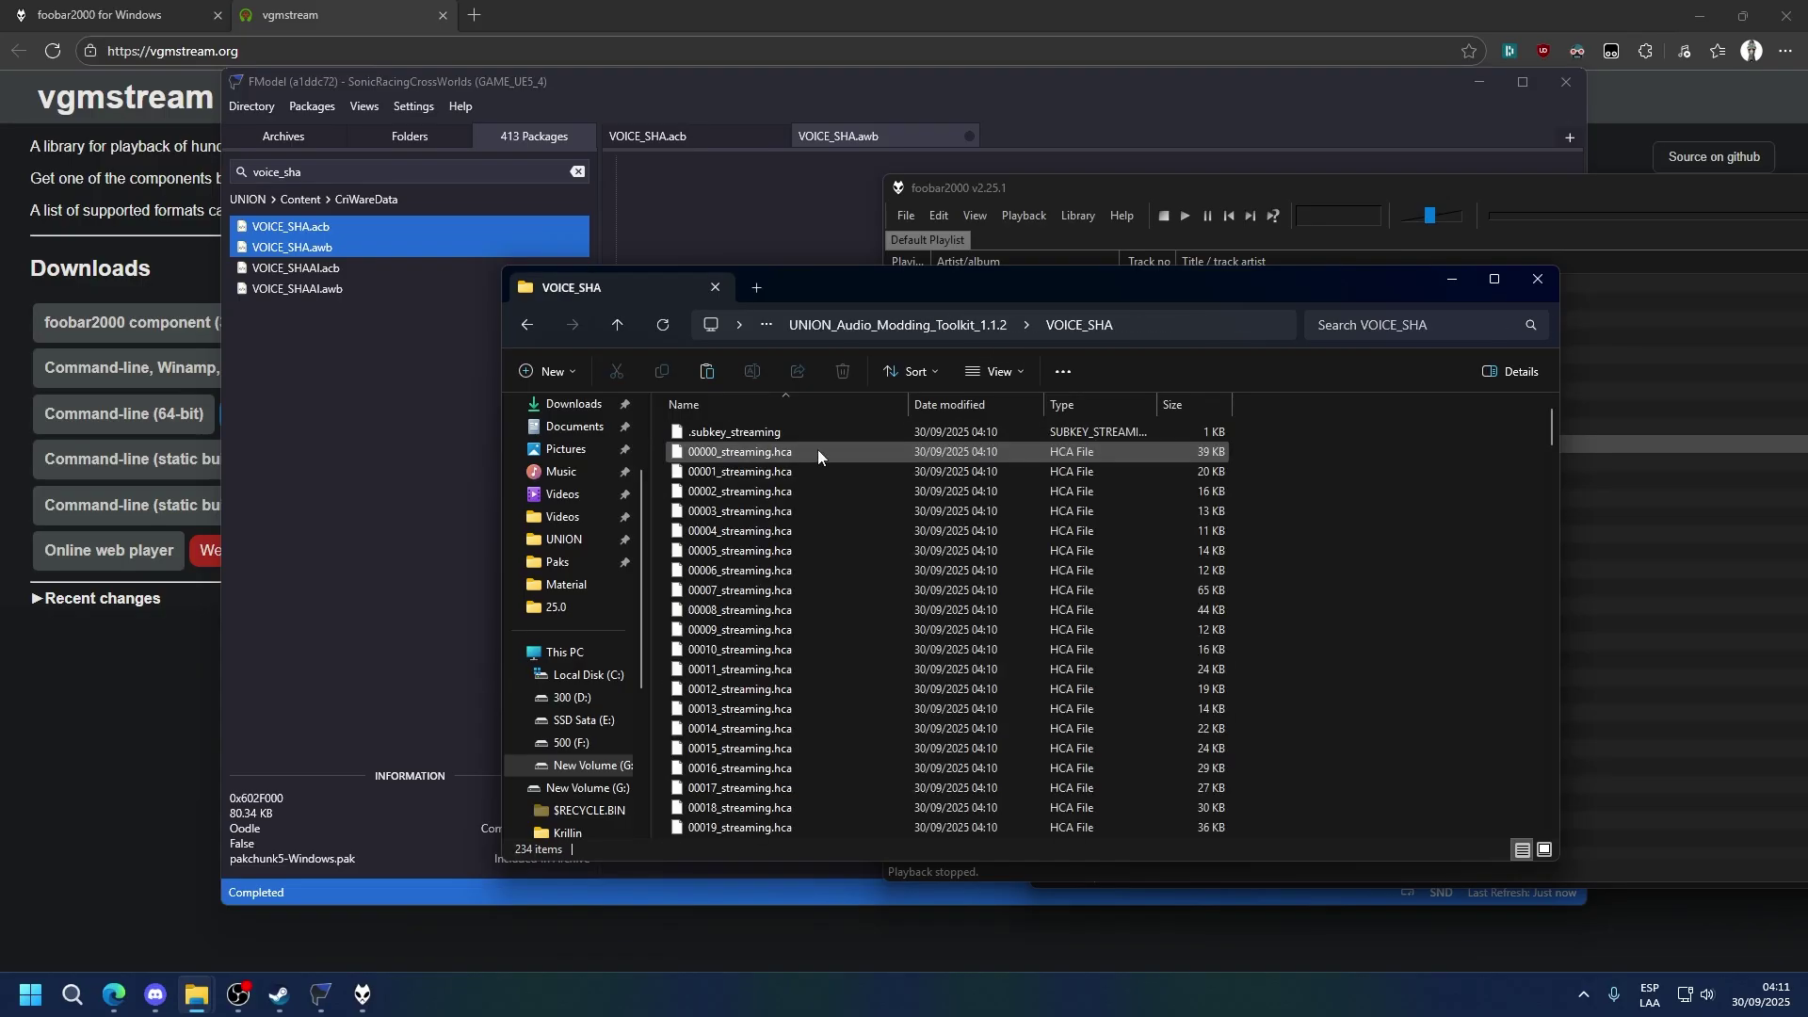
key("ctrl+v")
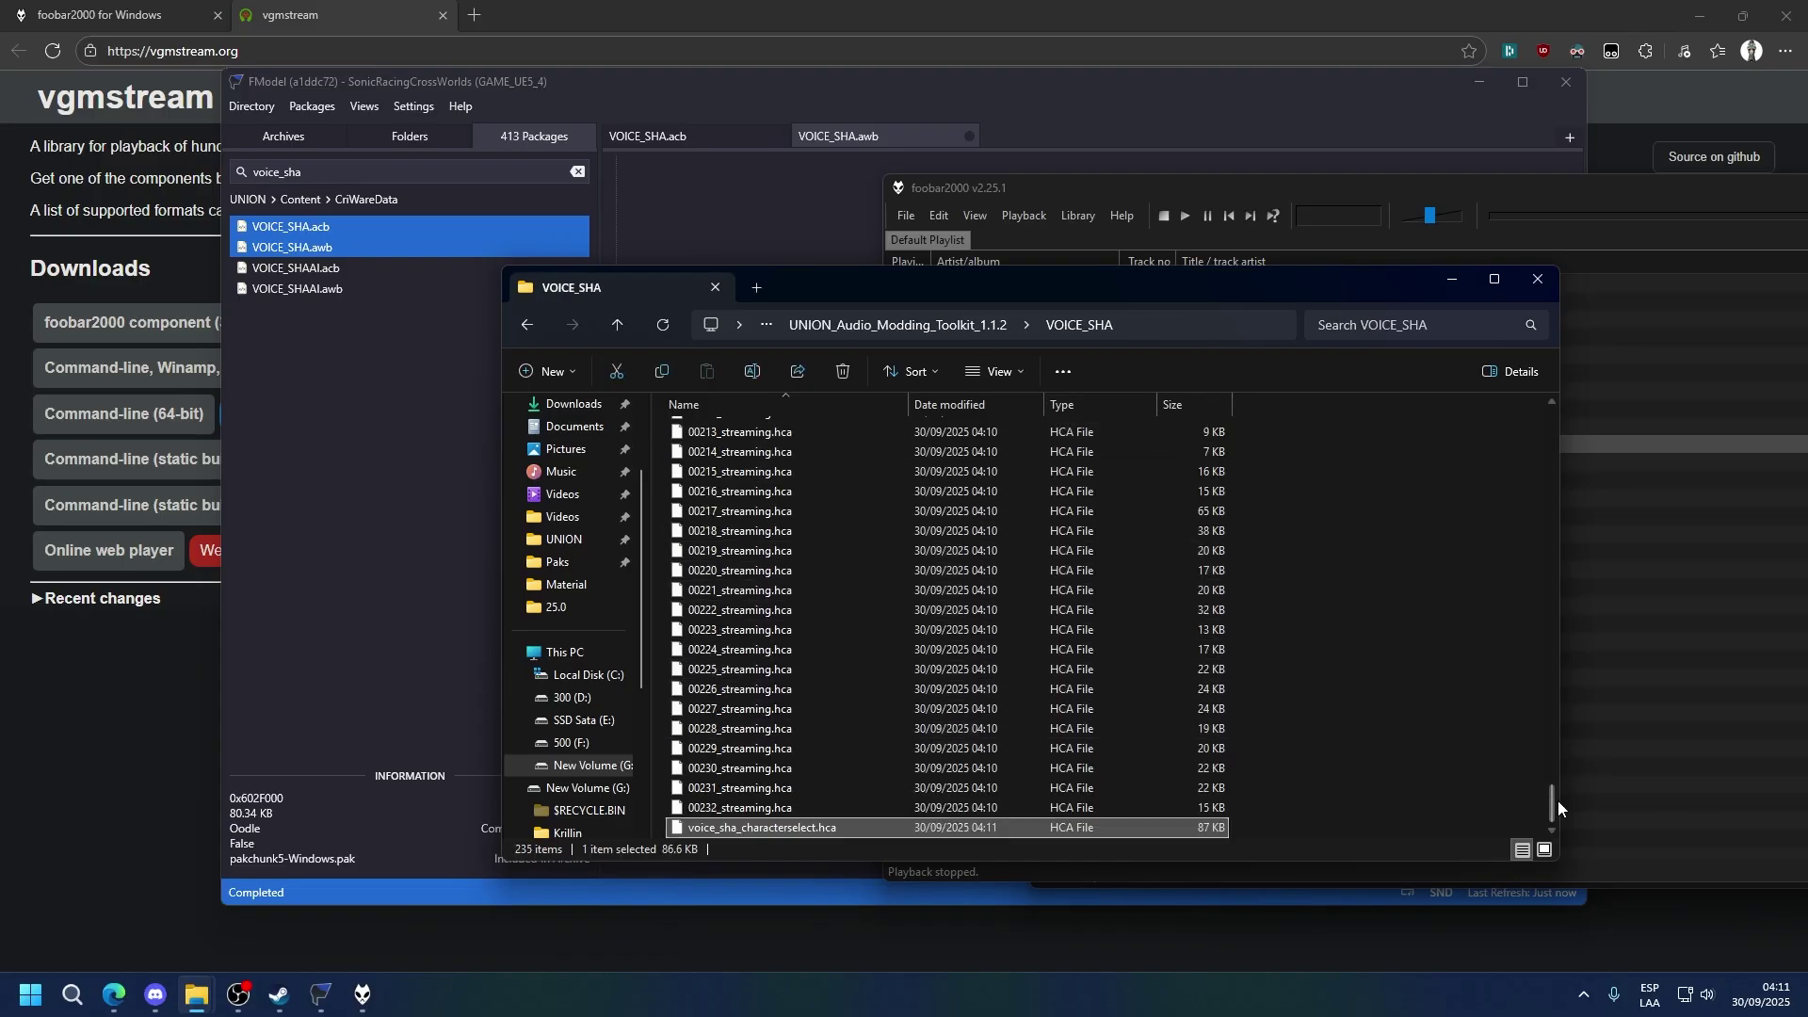
- Delete the original 00009_streaming.hca in the VOICE_SHA folder and rename voice_sha_characterselect.hca to 00009_streaming.hca
left_click_drag(1557, 800, 1553, 419)
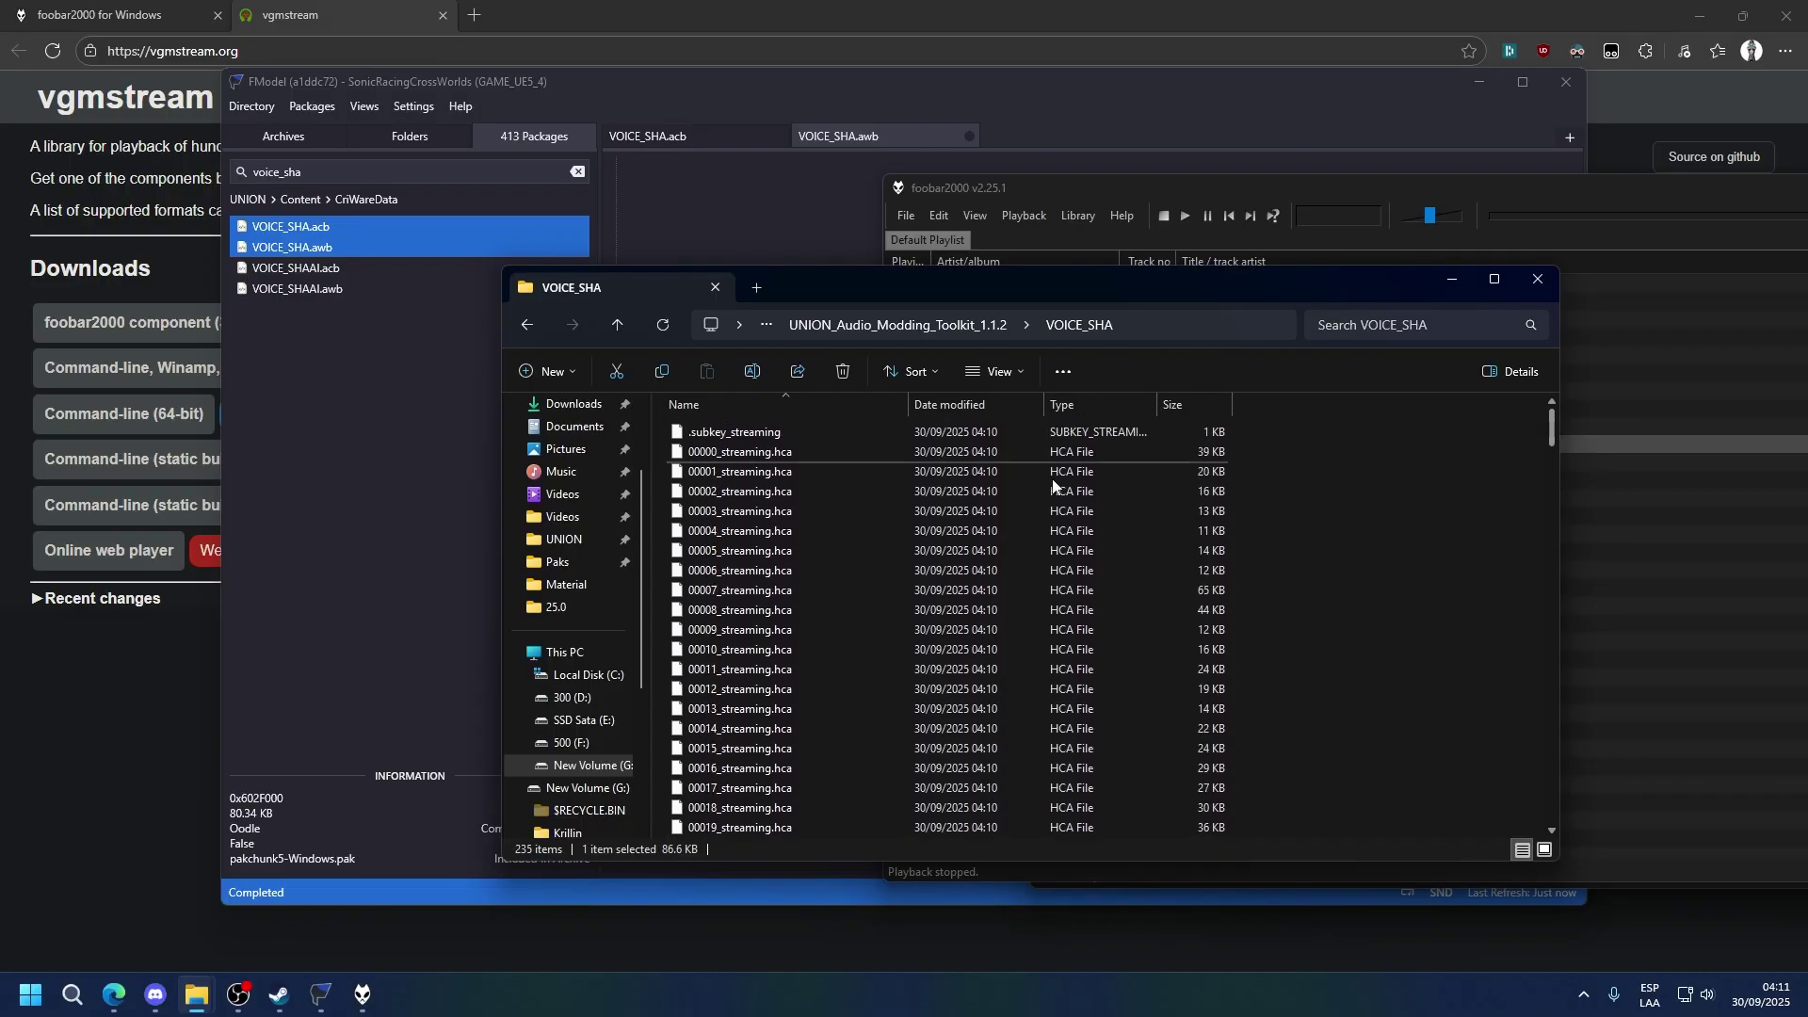
left_click(744, 630)
key("ctrl+c")
key("F2")
key("Escape")
key("Delete")
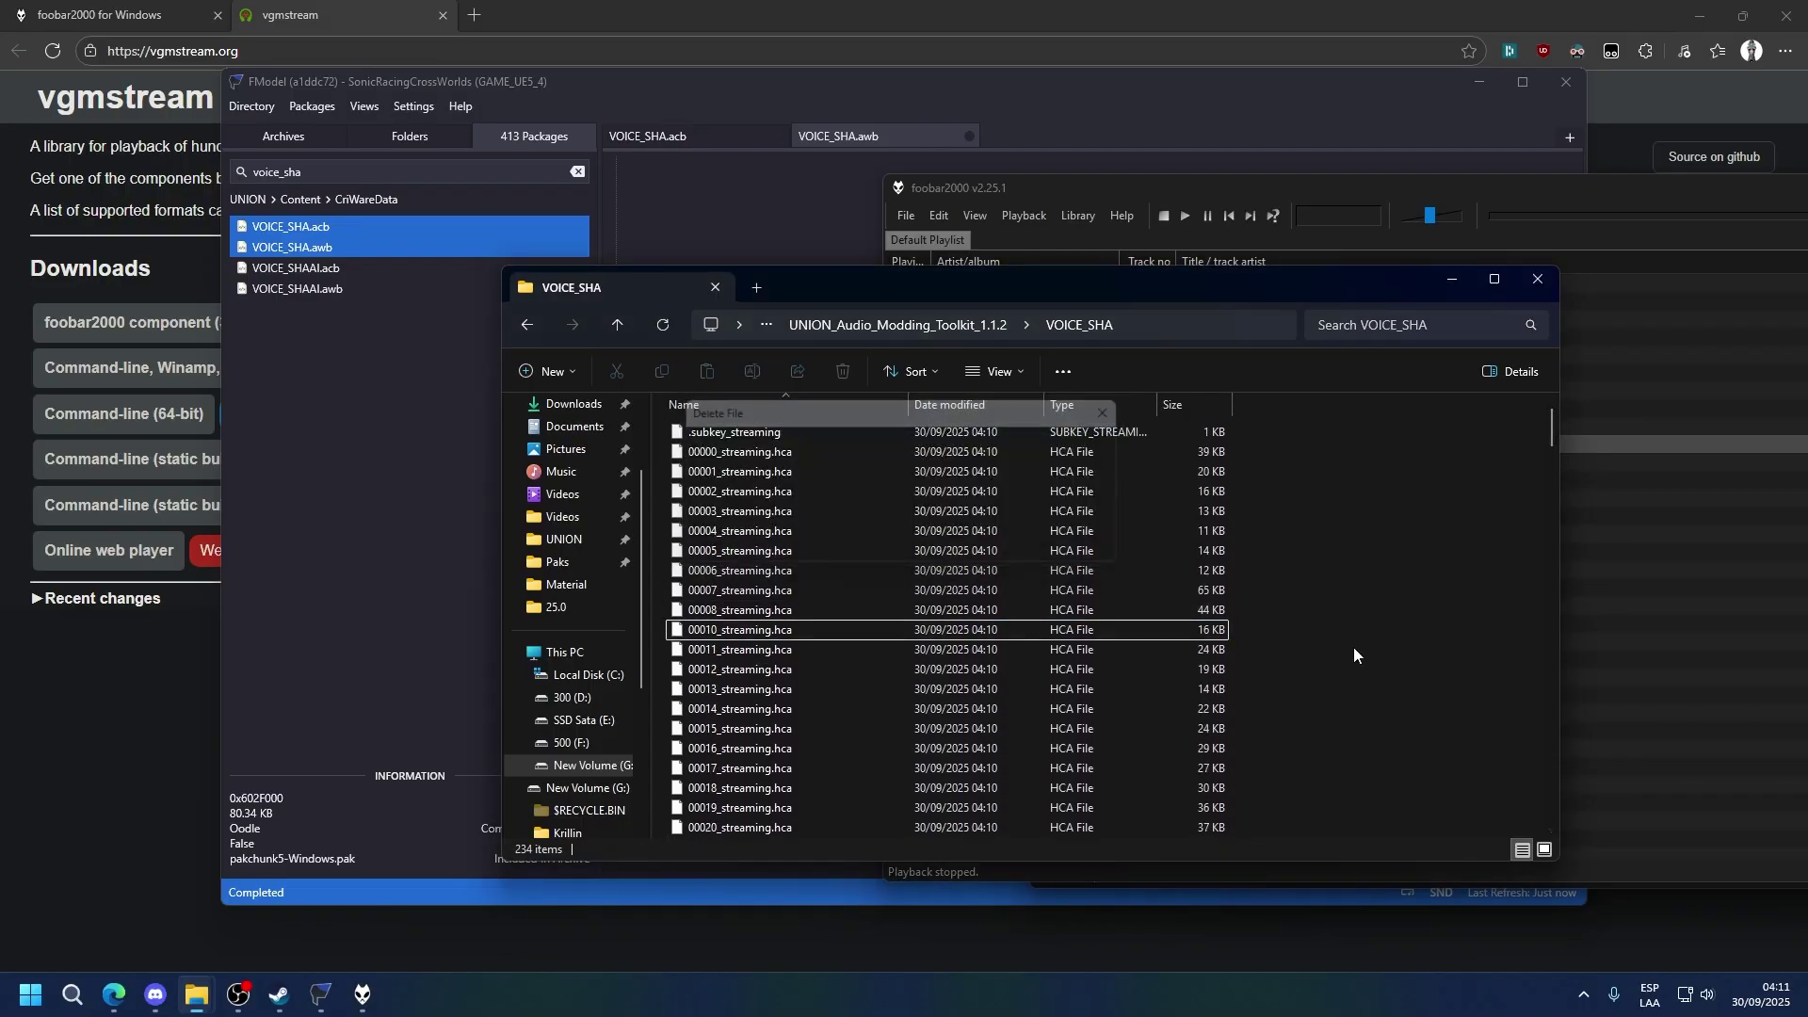
left_click_drag(1553, 425, 1551, 819)
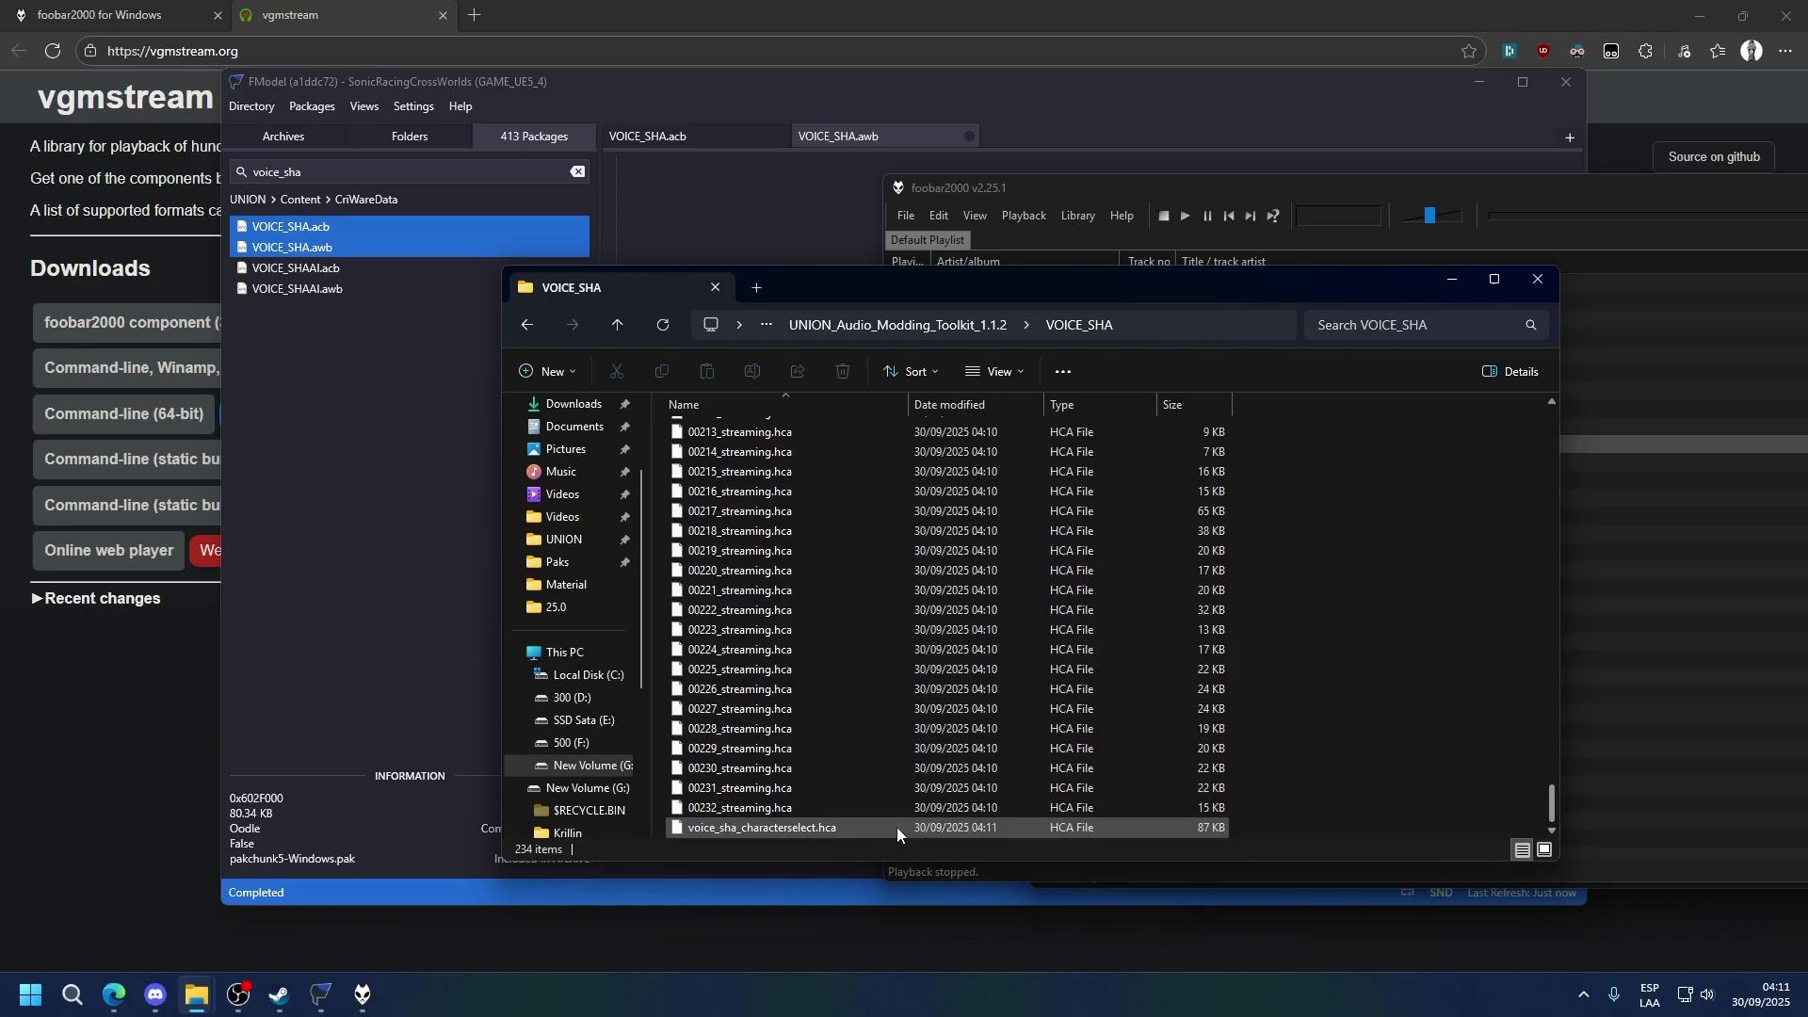
left_click(896, 827)
key("F2")
key("ctrl+v")
key("Return")
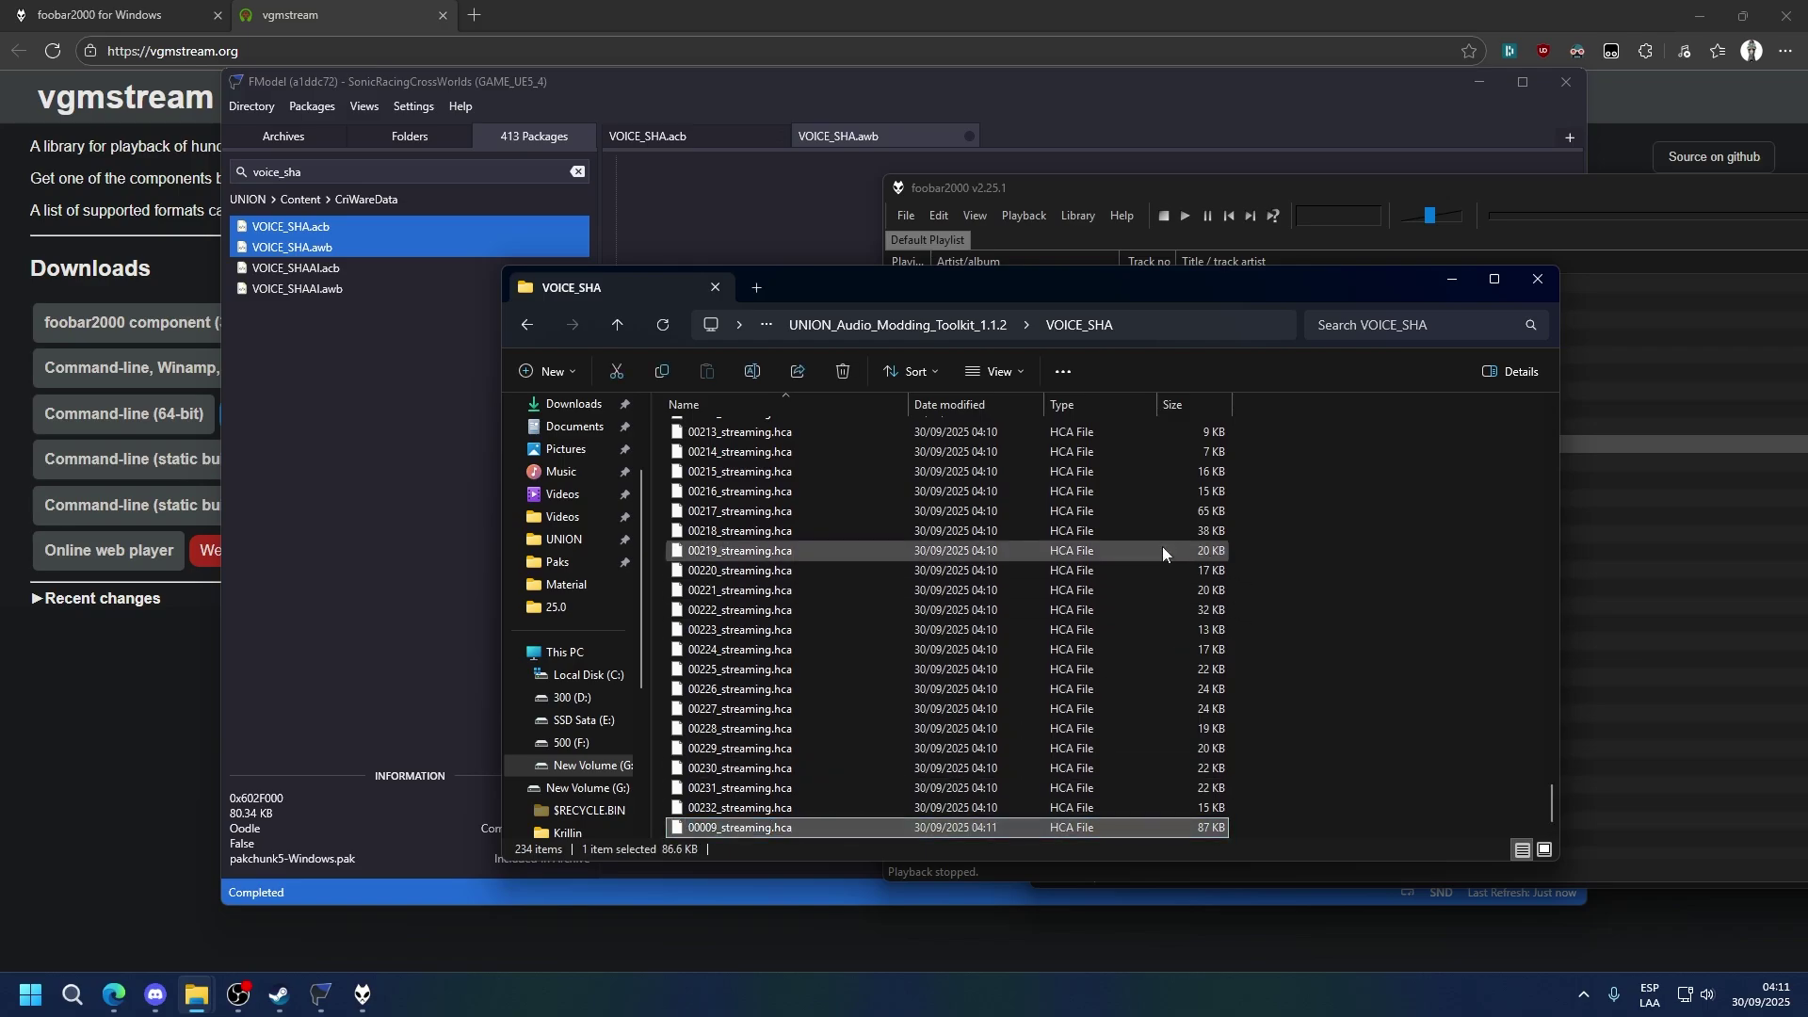
- Repack the VOICE_SHA folder with AcbEditor.exe in the toolkit folder
left_click(897, 324)
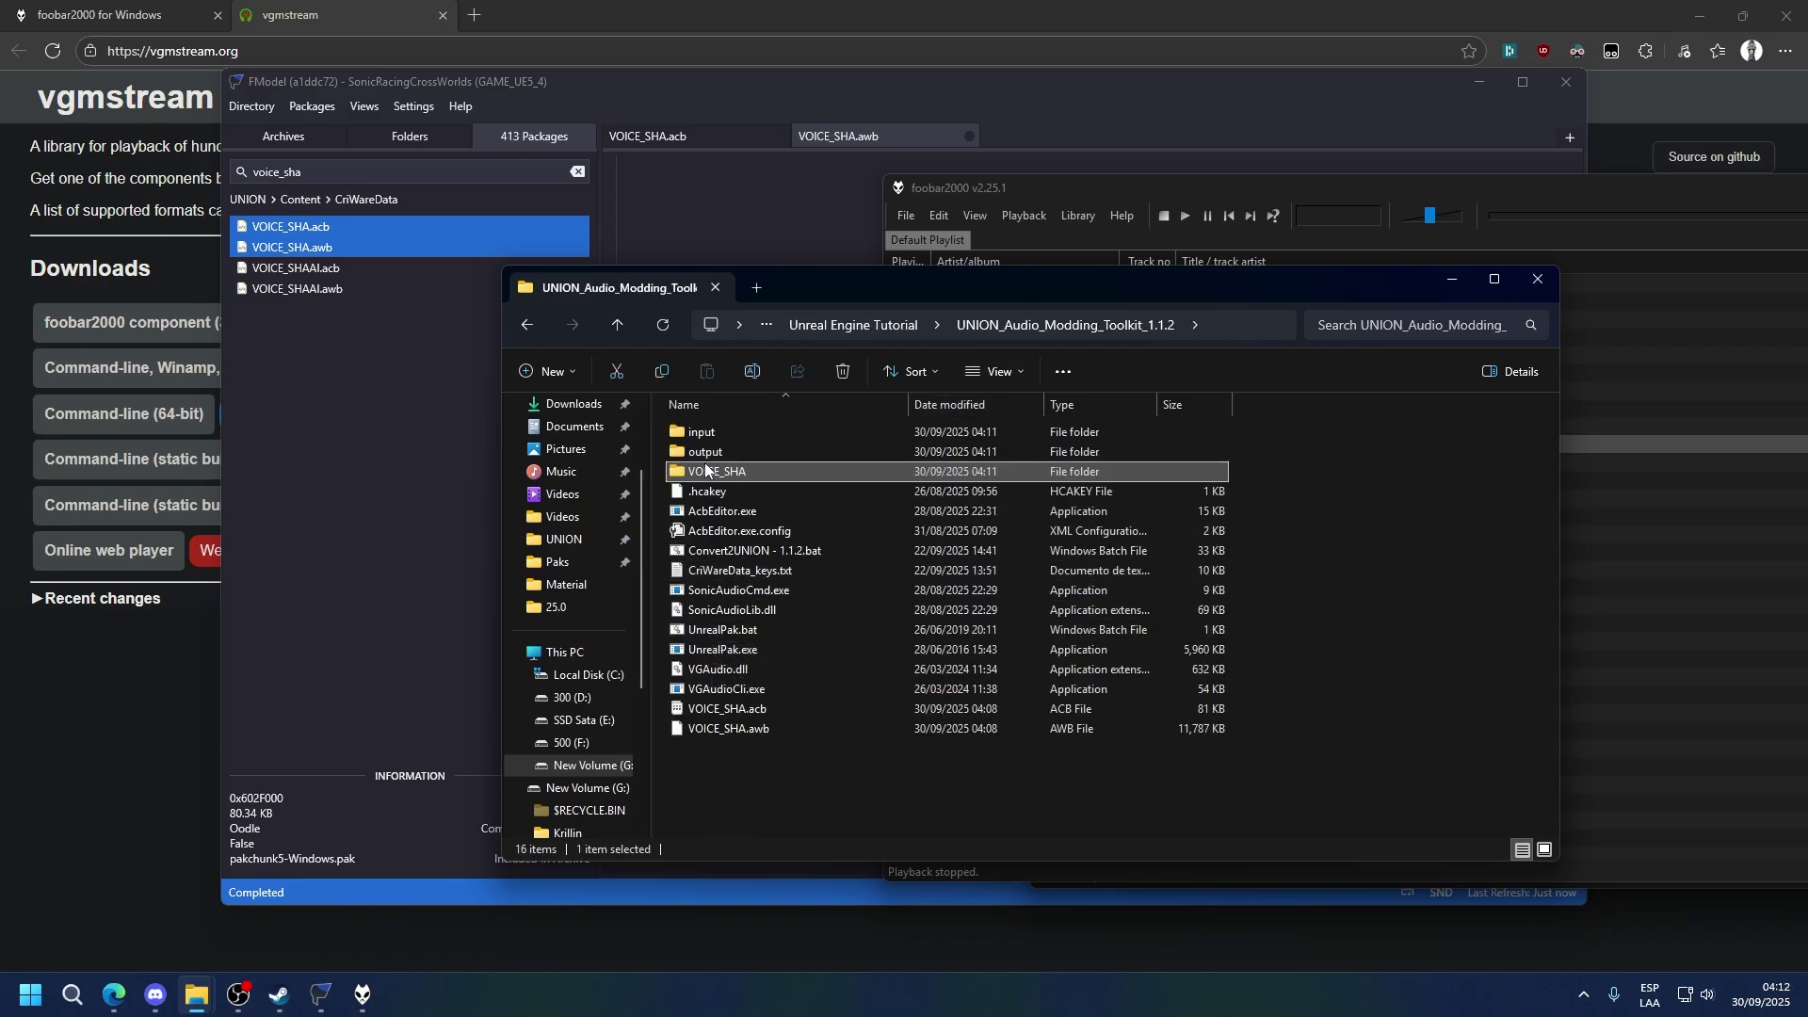
left_click_drag(705, 470, 731, 513)
- Replace the foobar2000 playlist with the repacked VOICE_SHA.awb, preview the voice_sha_characterselect track, and stop playback
left_click(1659, 526)
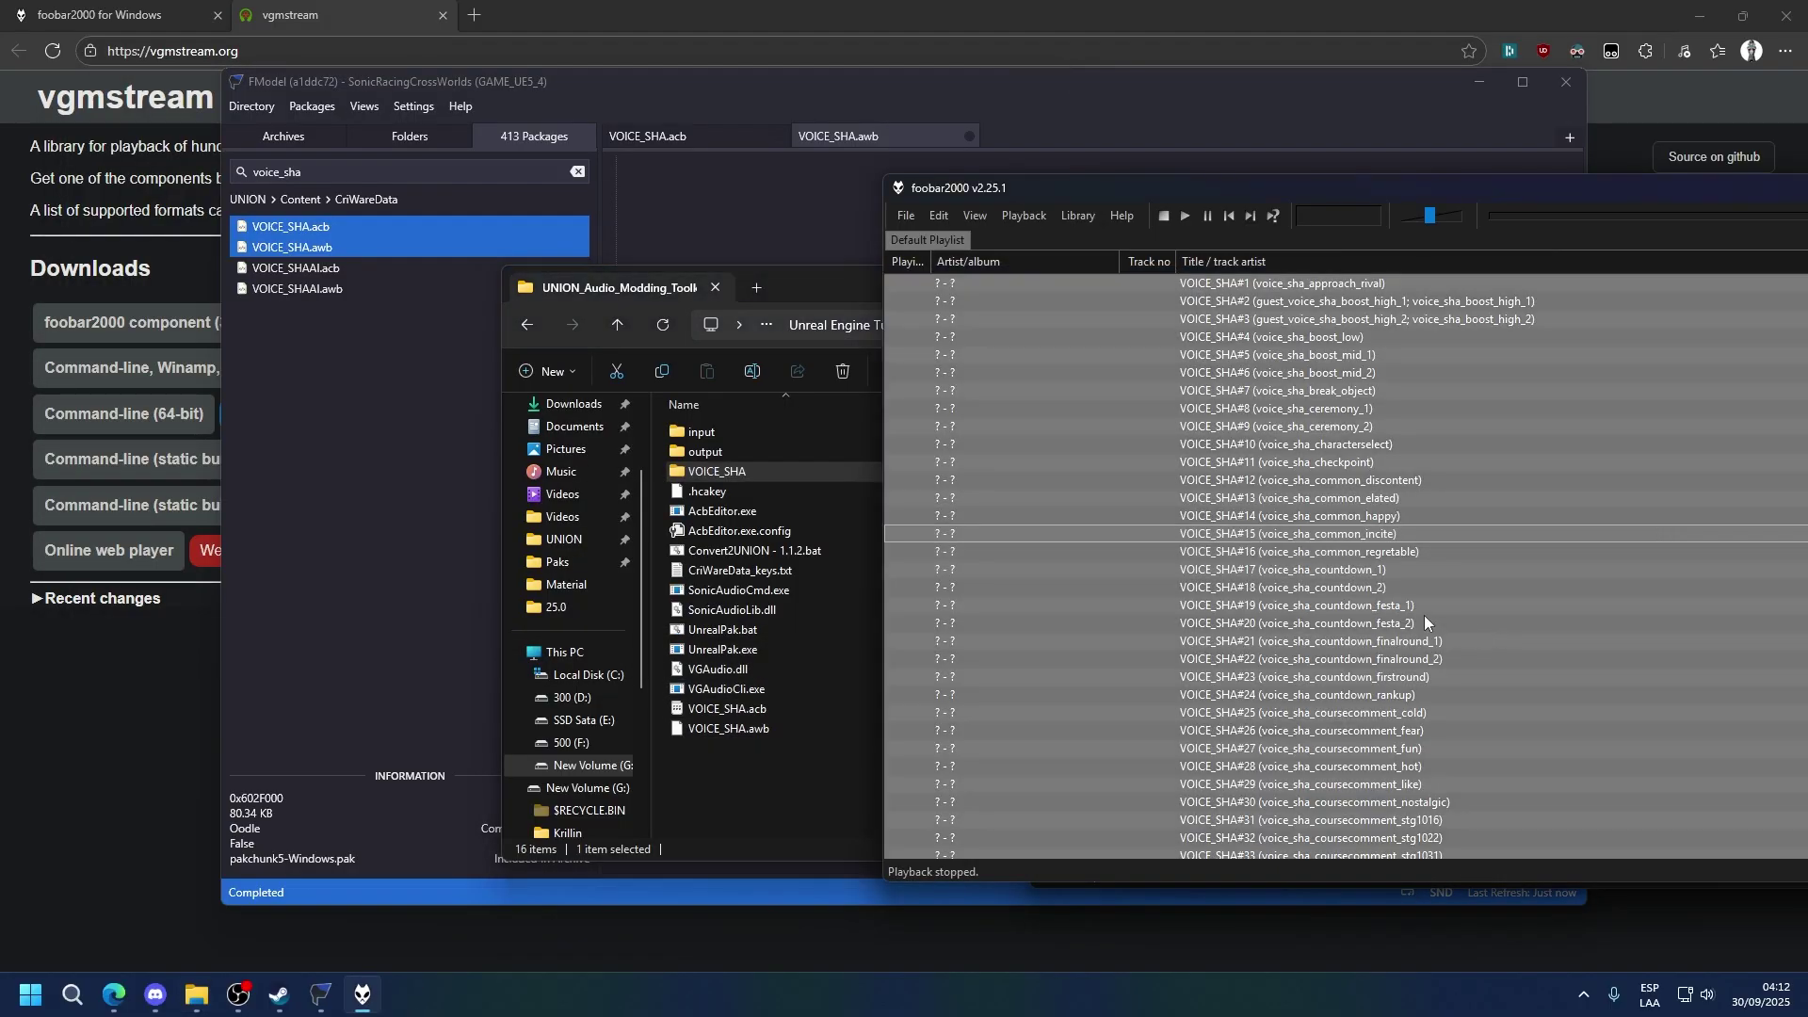
key("Delete")
left_click_drag(704, 730, 1306, 488)
double_click(1397, 444)
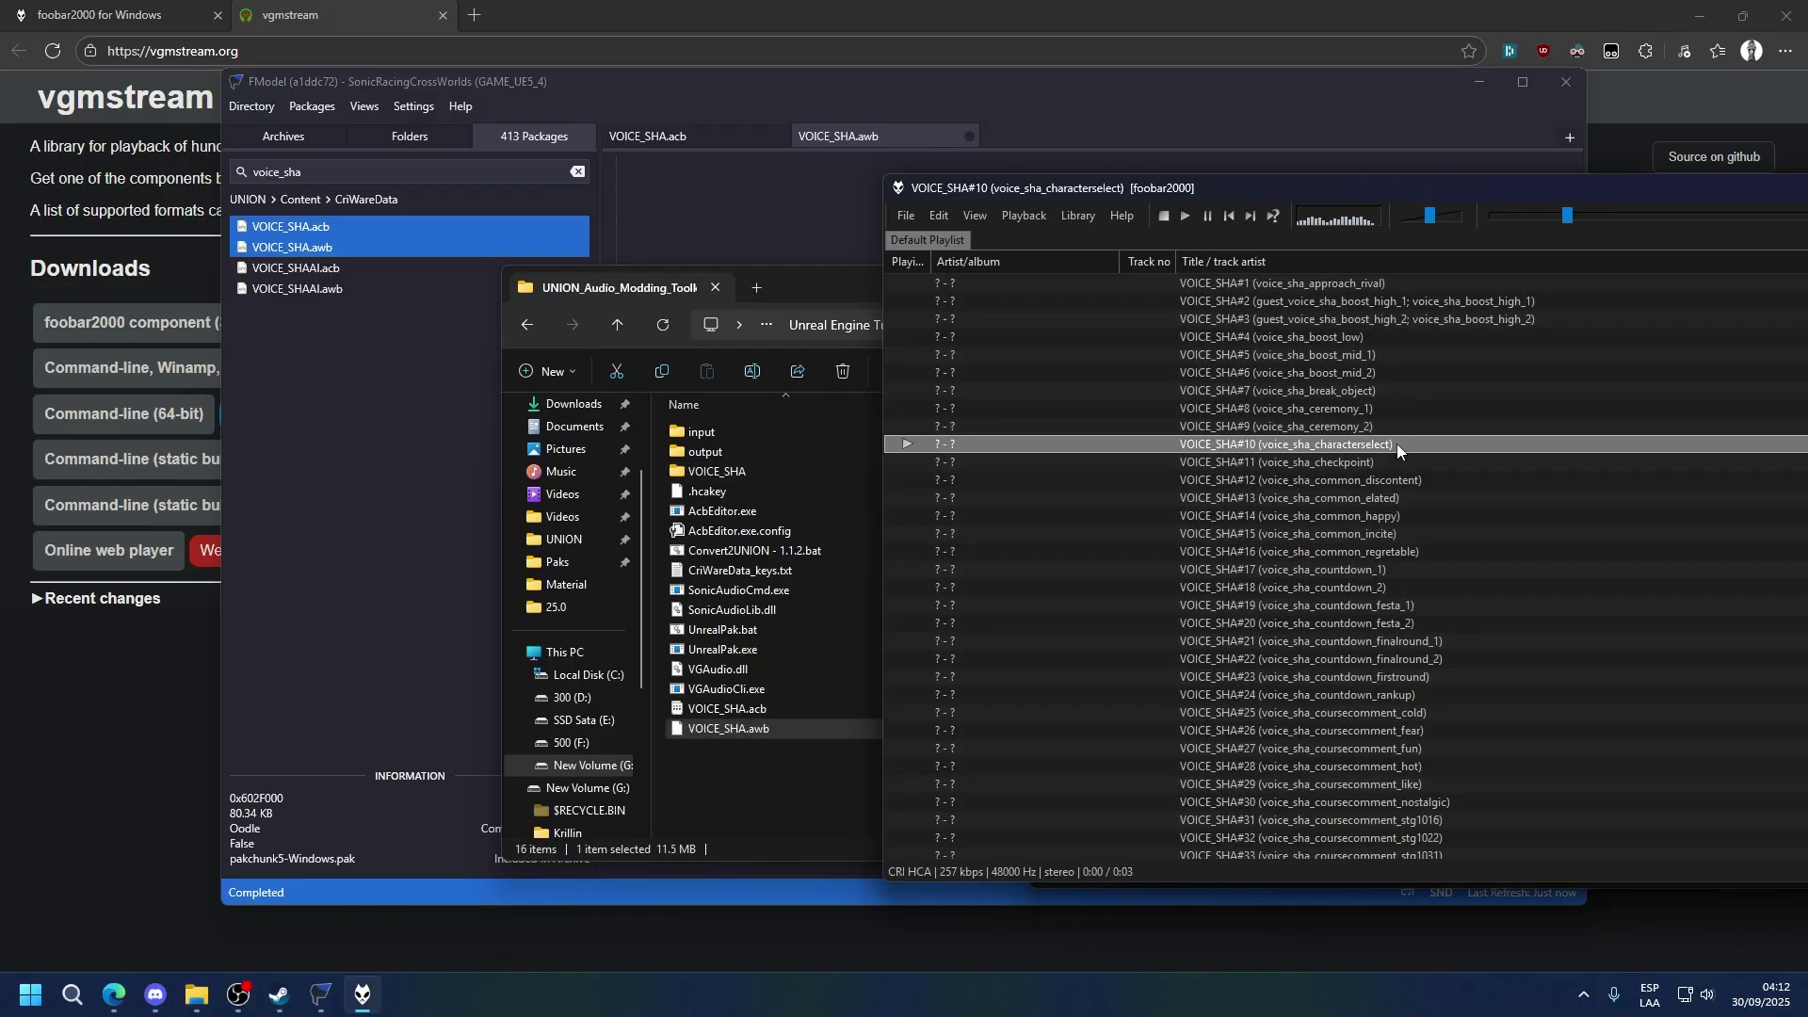
left_click(1168, 215)
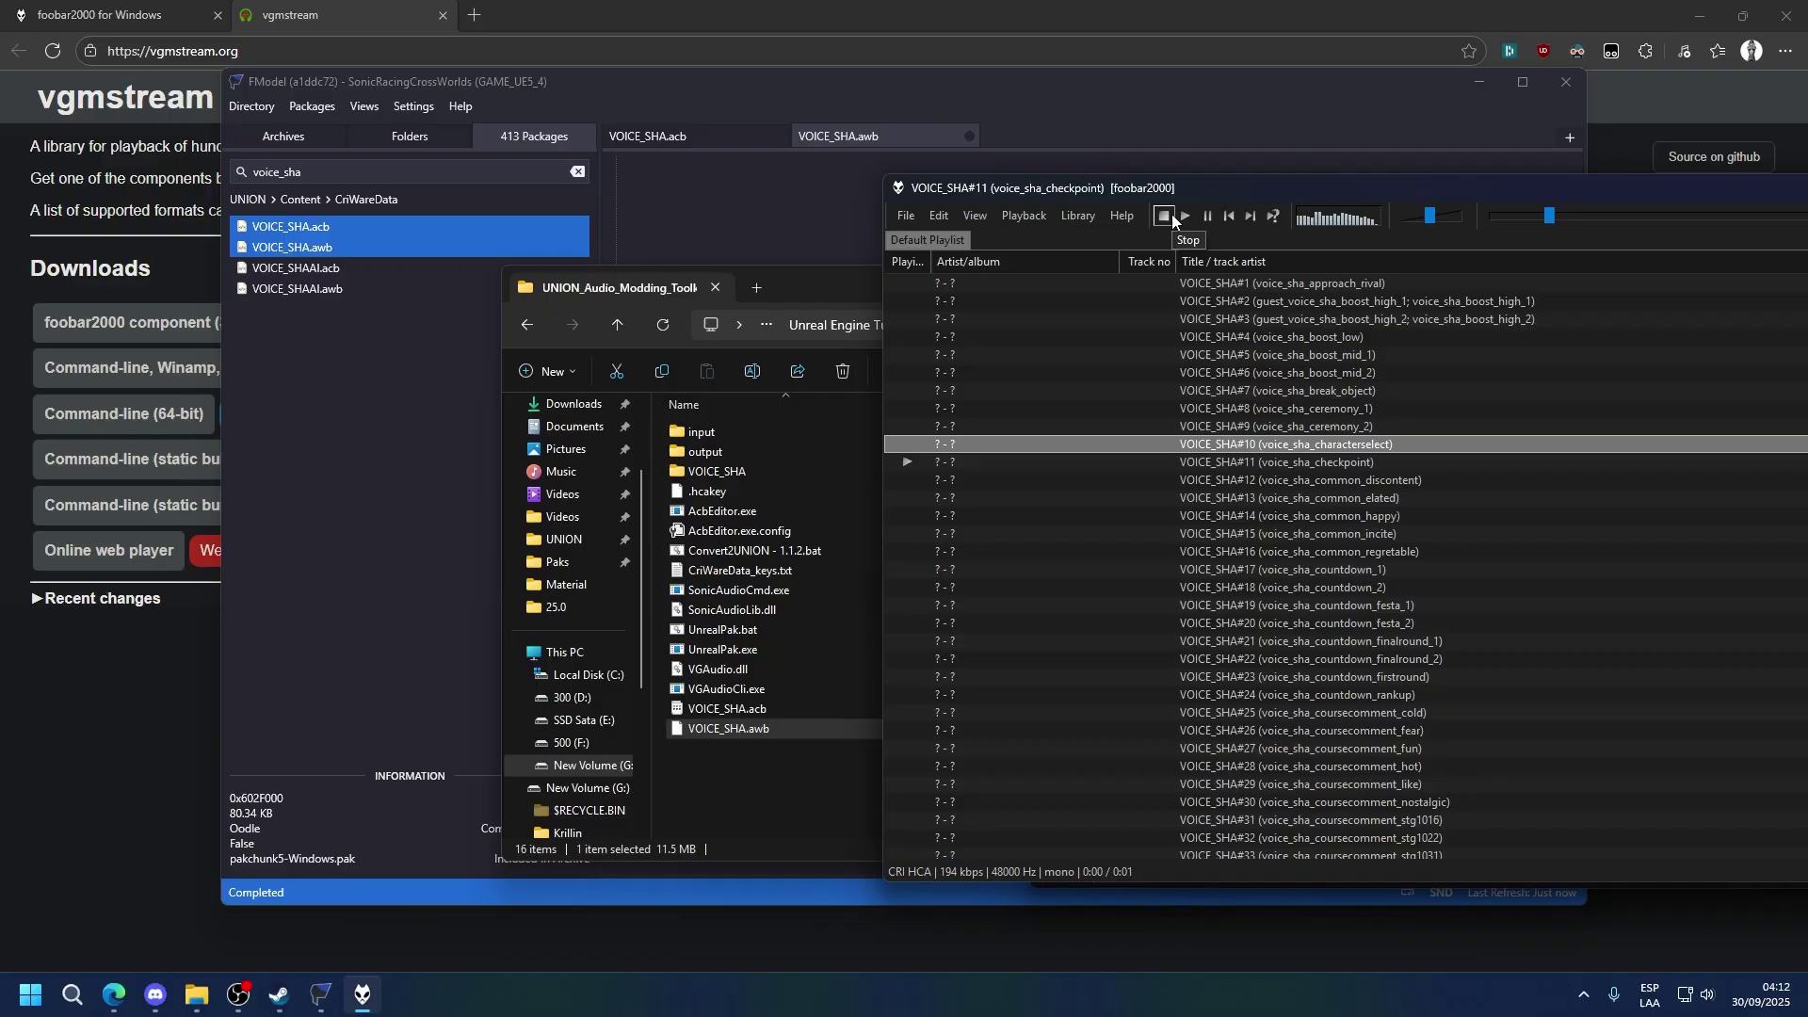
- Create a folder named mod in the UNION_Audio_Modding_Toolkit_1.1.2 folder and open it
left_click(783, 791)
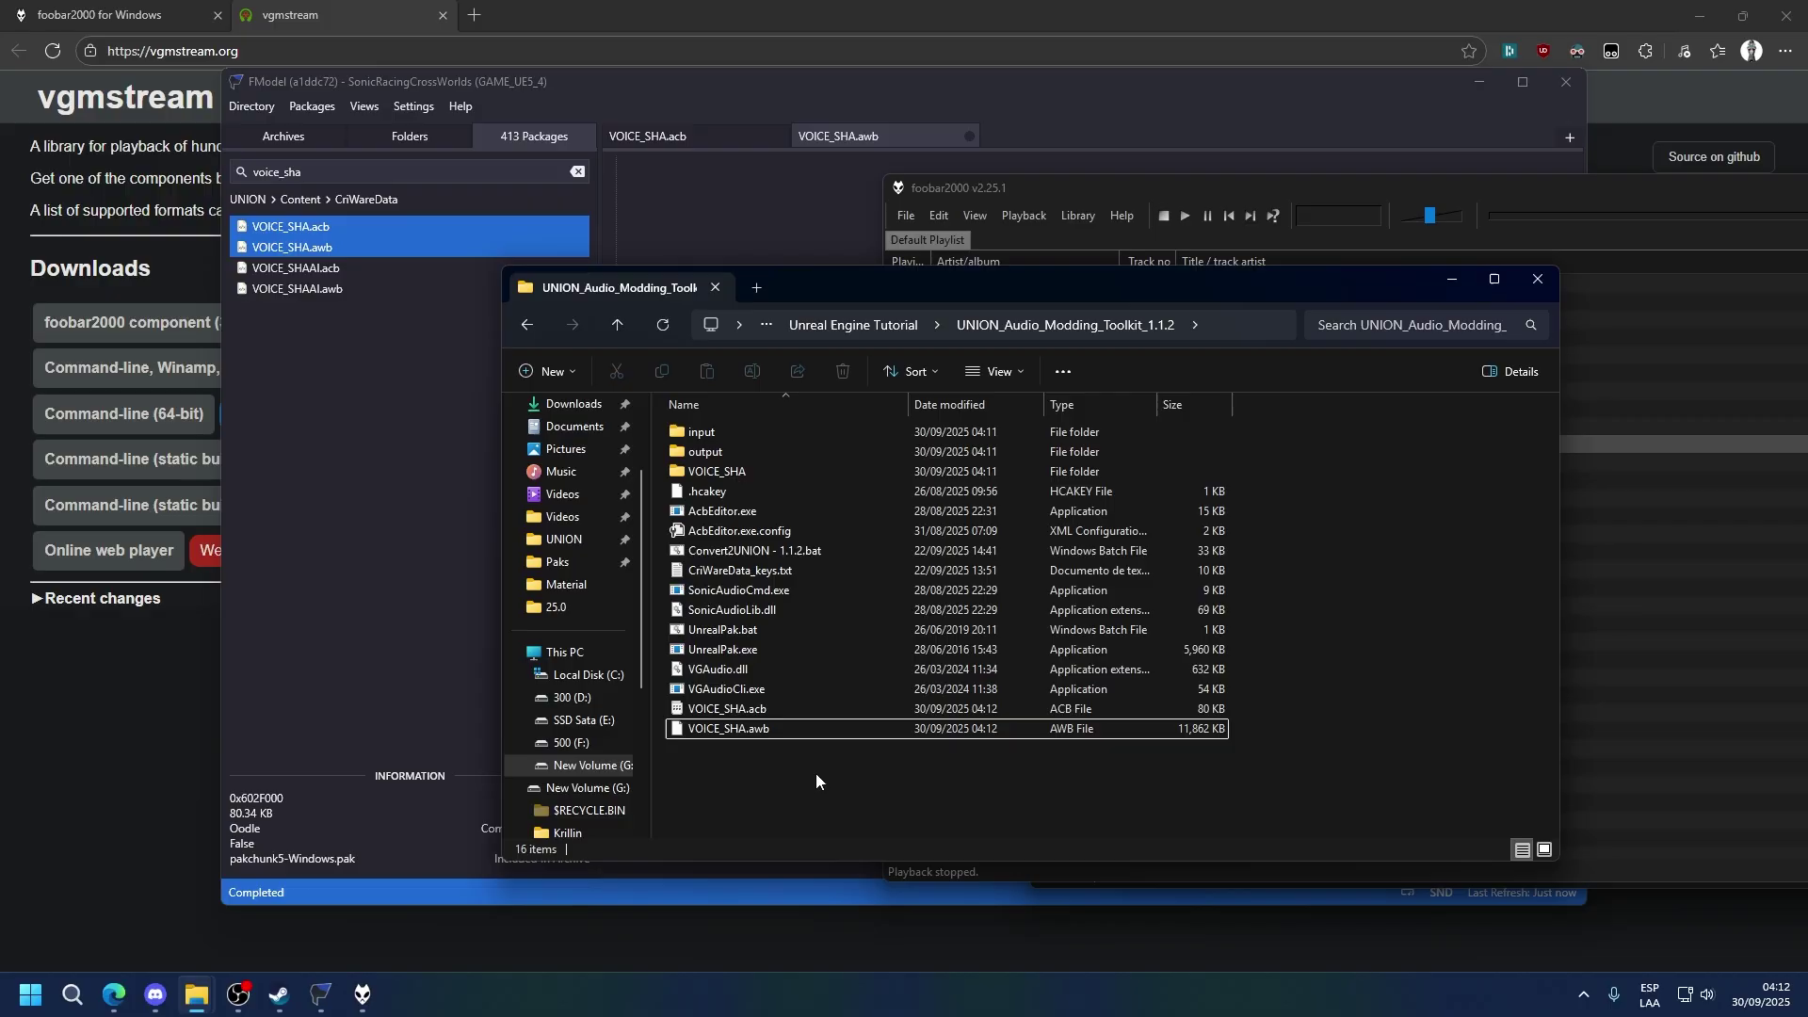
right_click(717, 818)
mouse_move(797, 778)
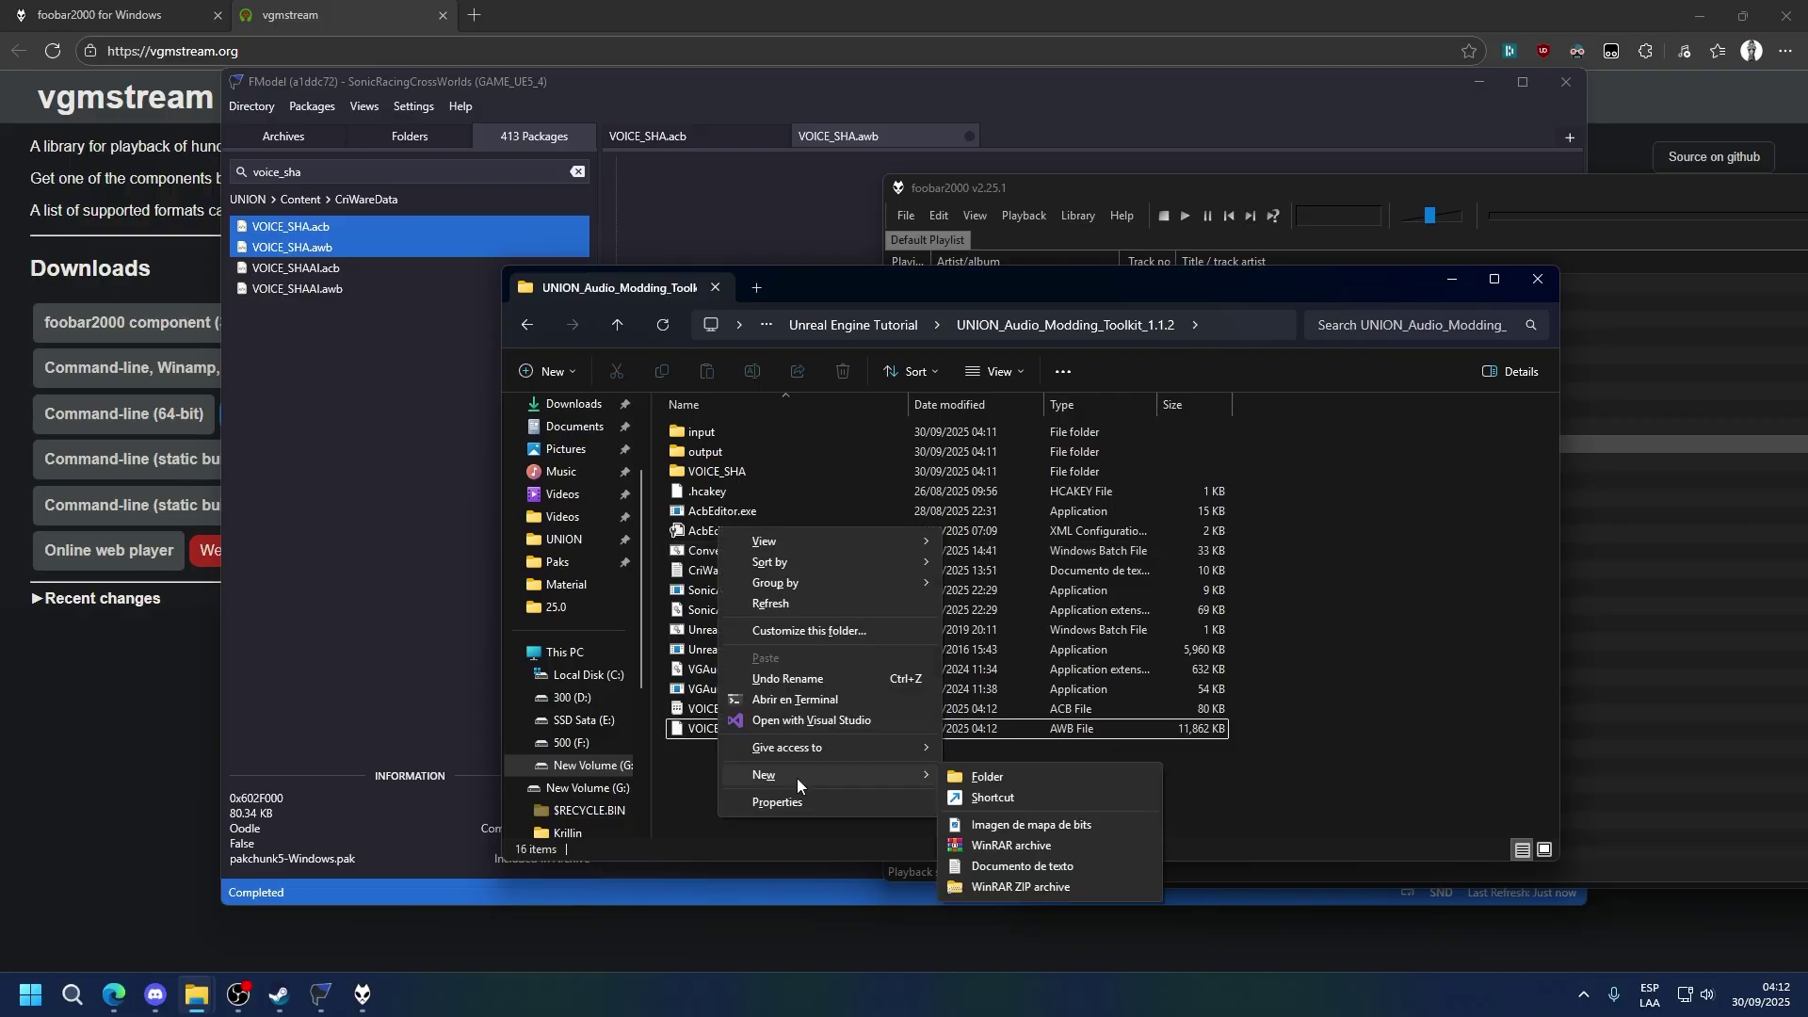
left_click(1045, 774)
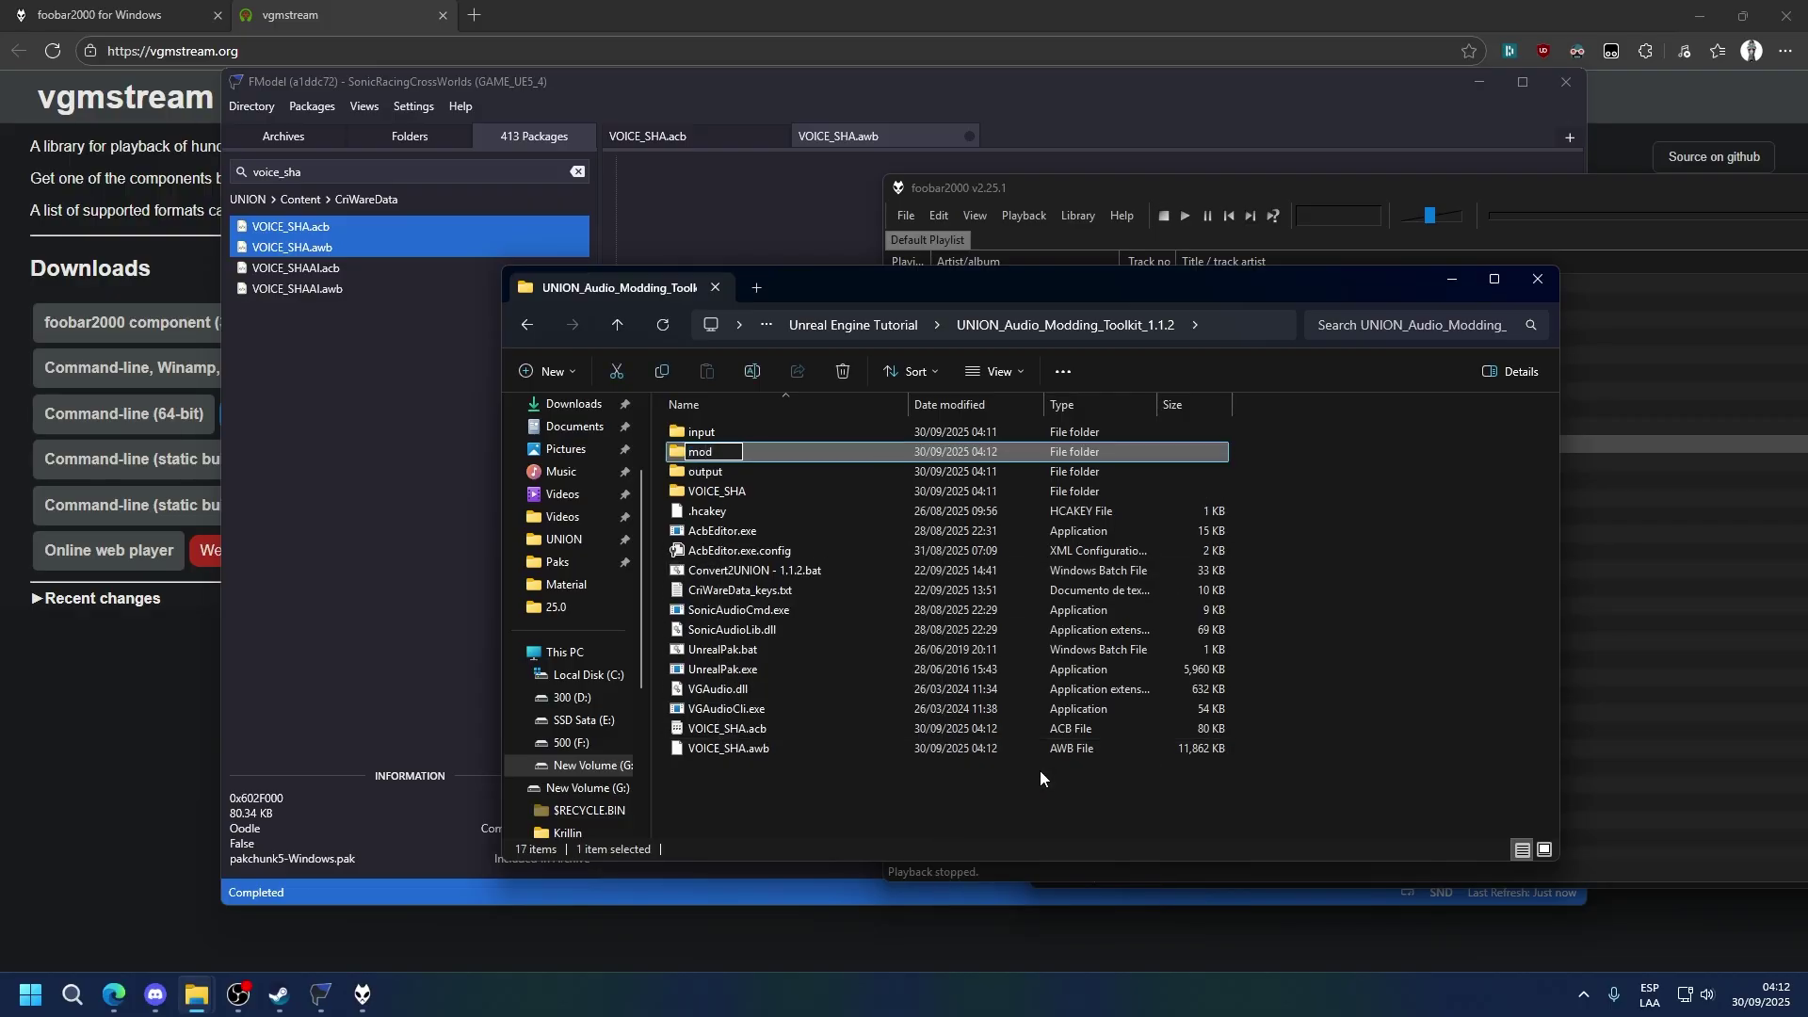
type("mod")
key("Return")
key("Return")
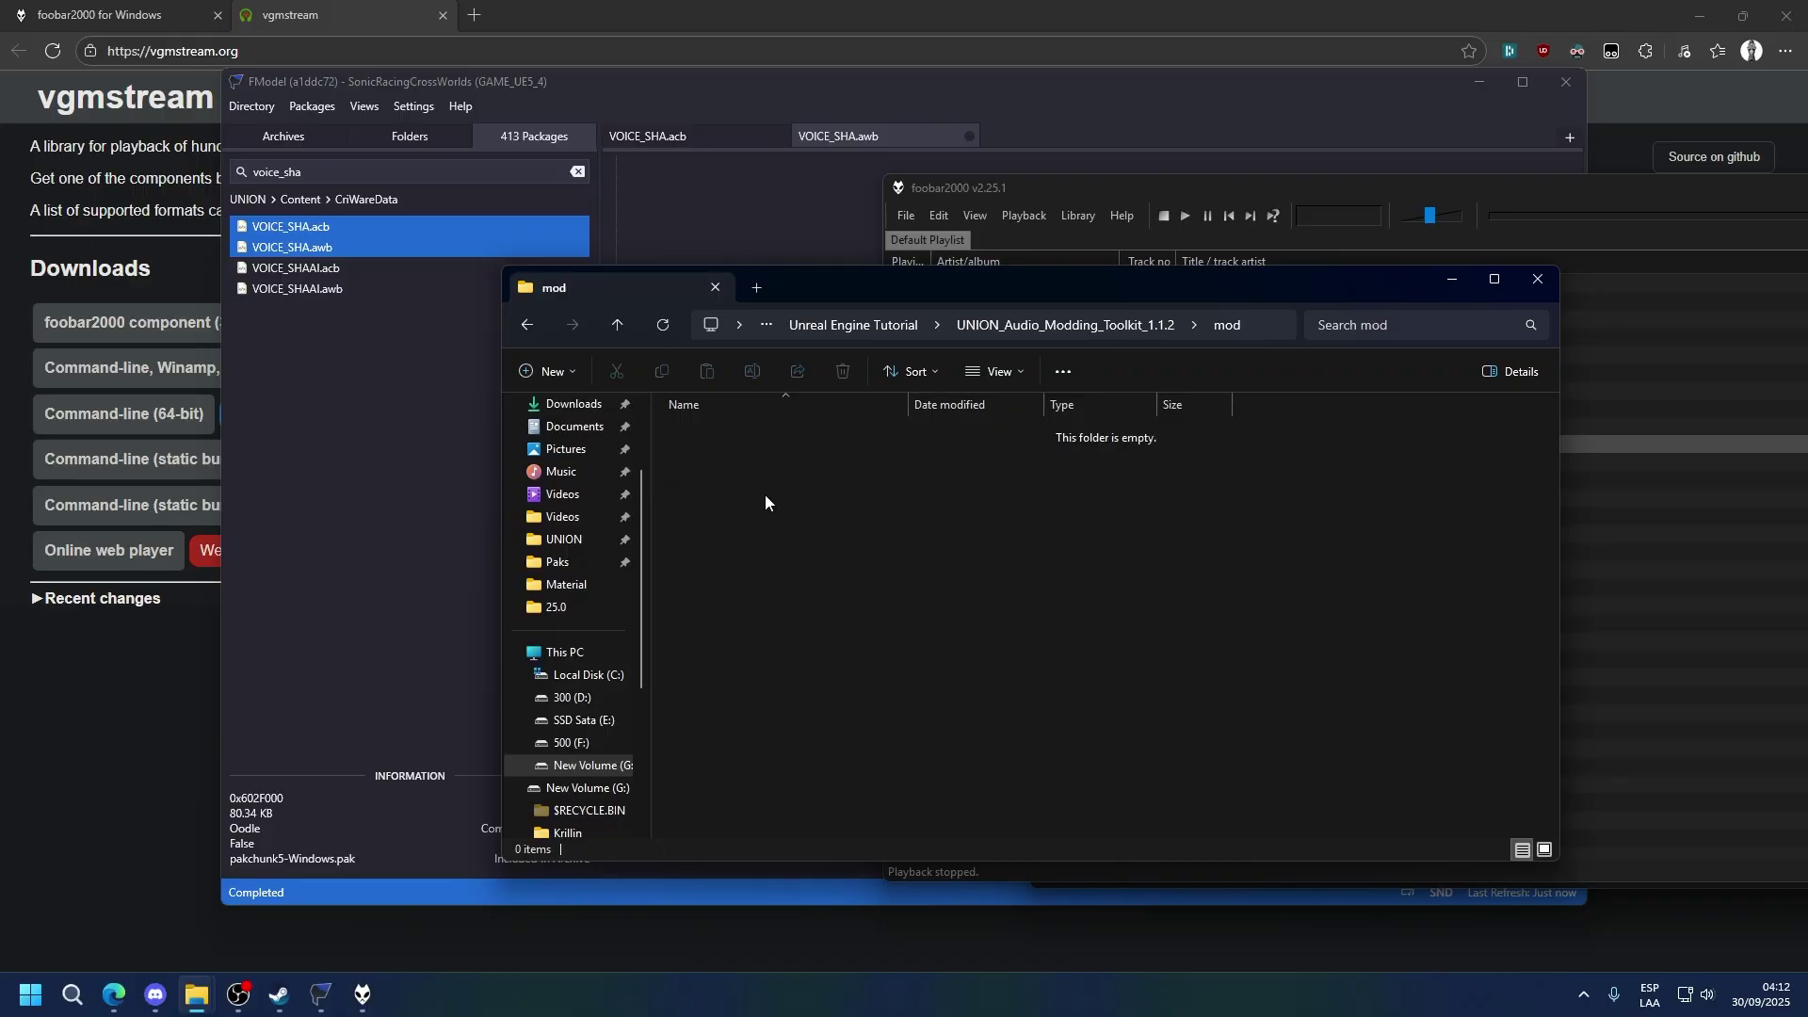
- Create a folder named UNION inside the mod folder and open it
right_click(765, 497)
mouse_move(942, 740)
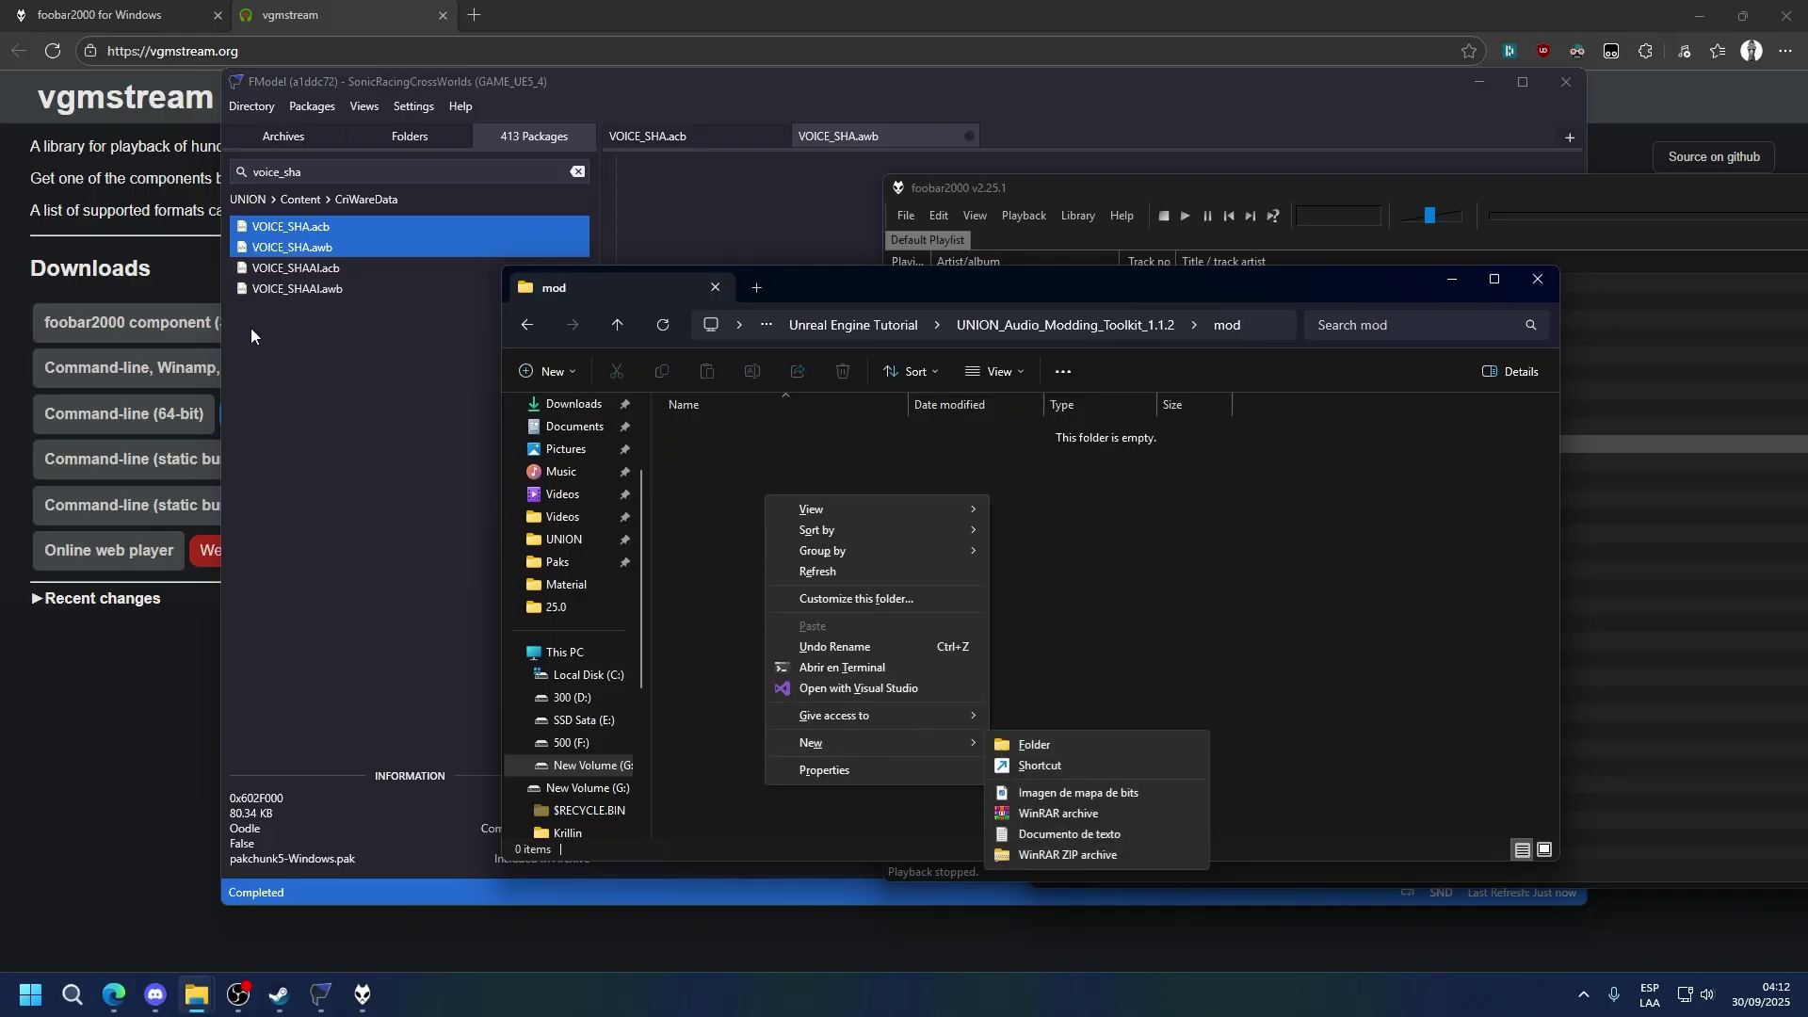
left_click(1015, 742)
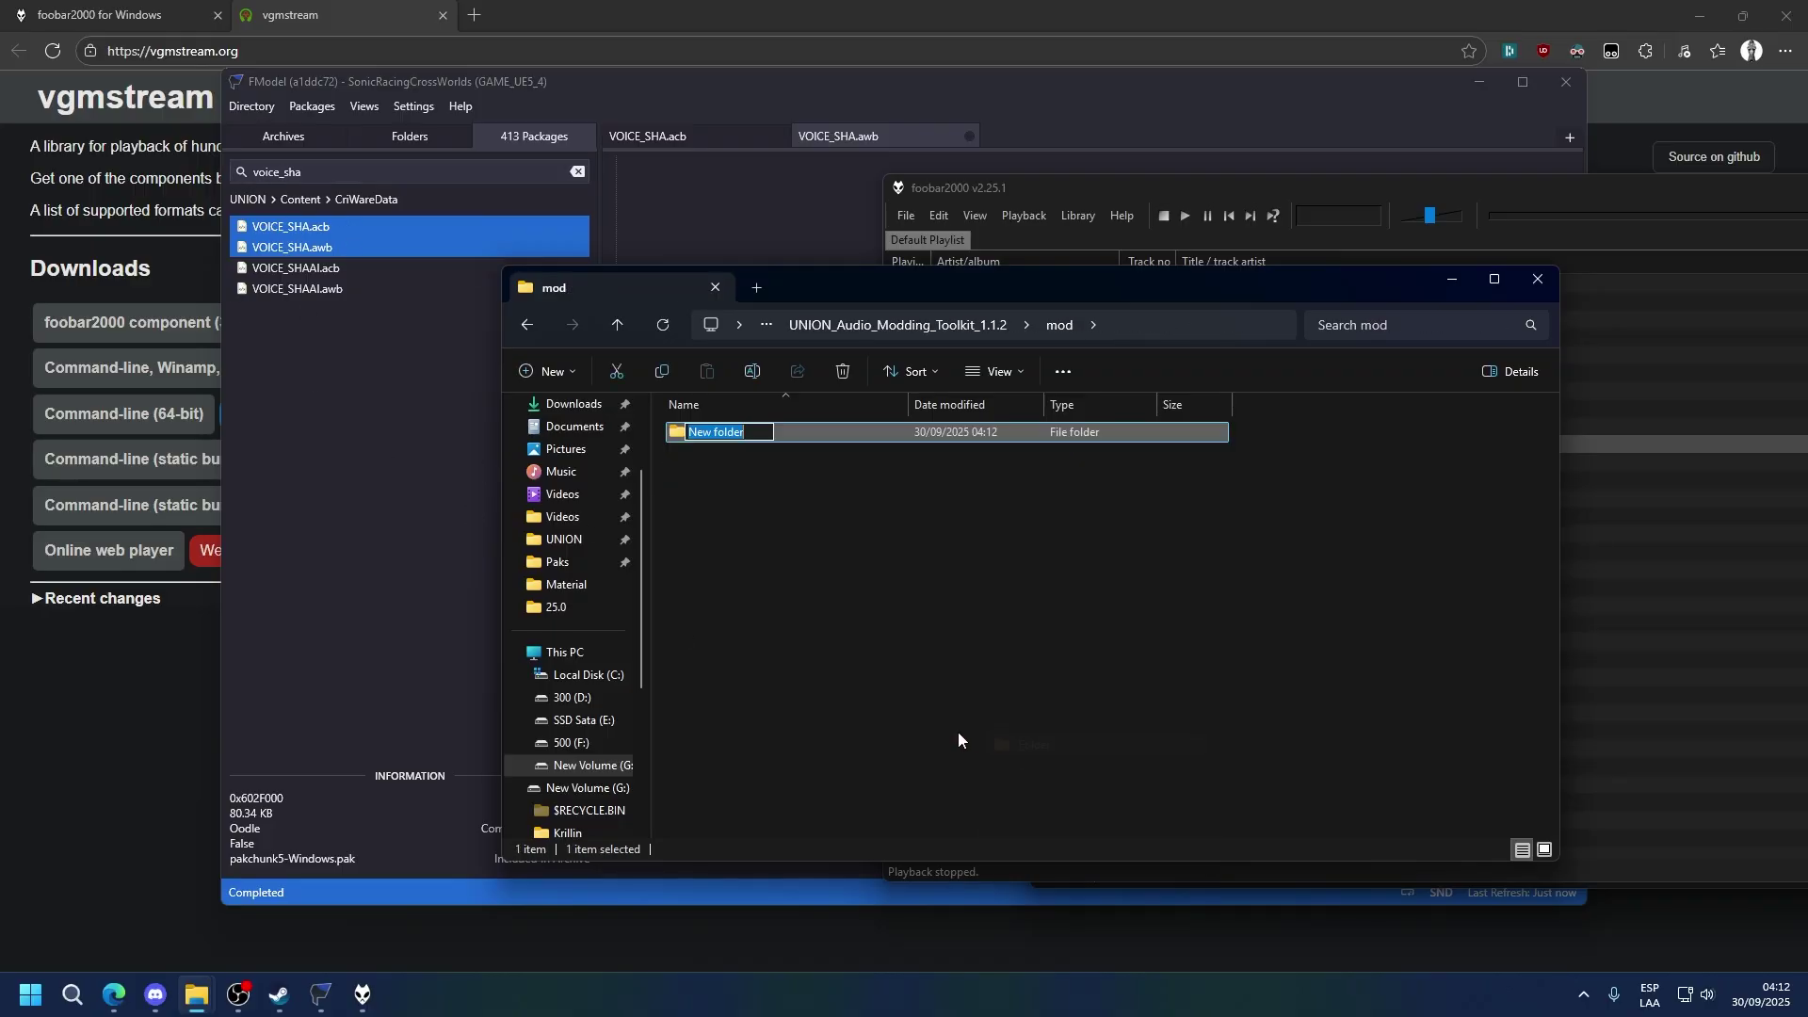
type("UNION")
key("Return")
- Create a folder named Content inside the UNION folder and open it
key("Return")
right_click(957, 739)
mouse_move(1002, 693)
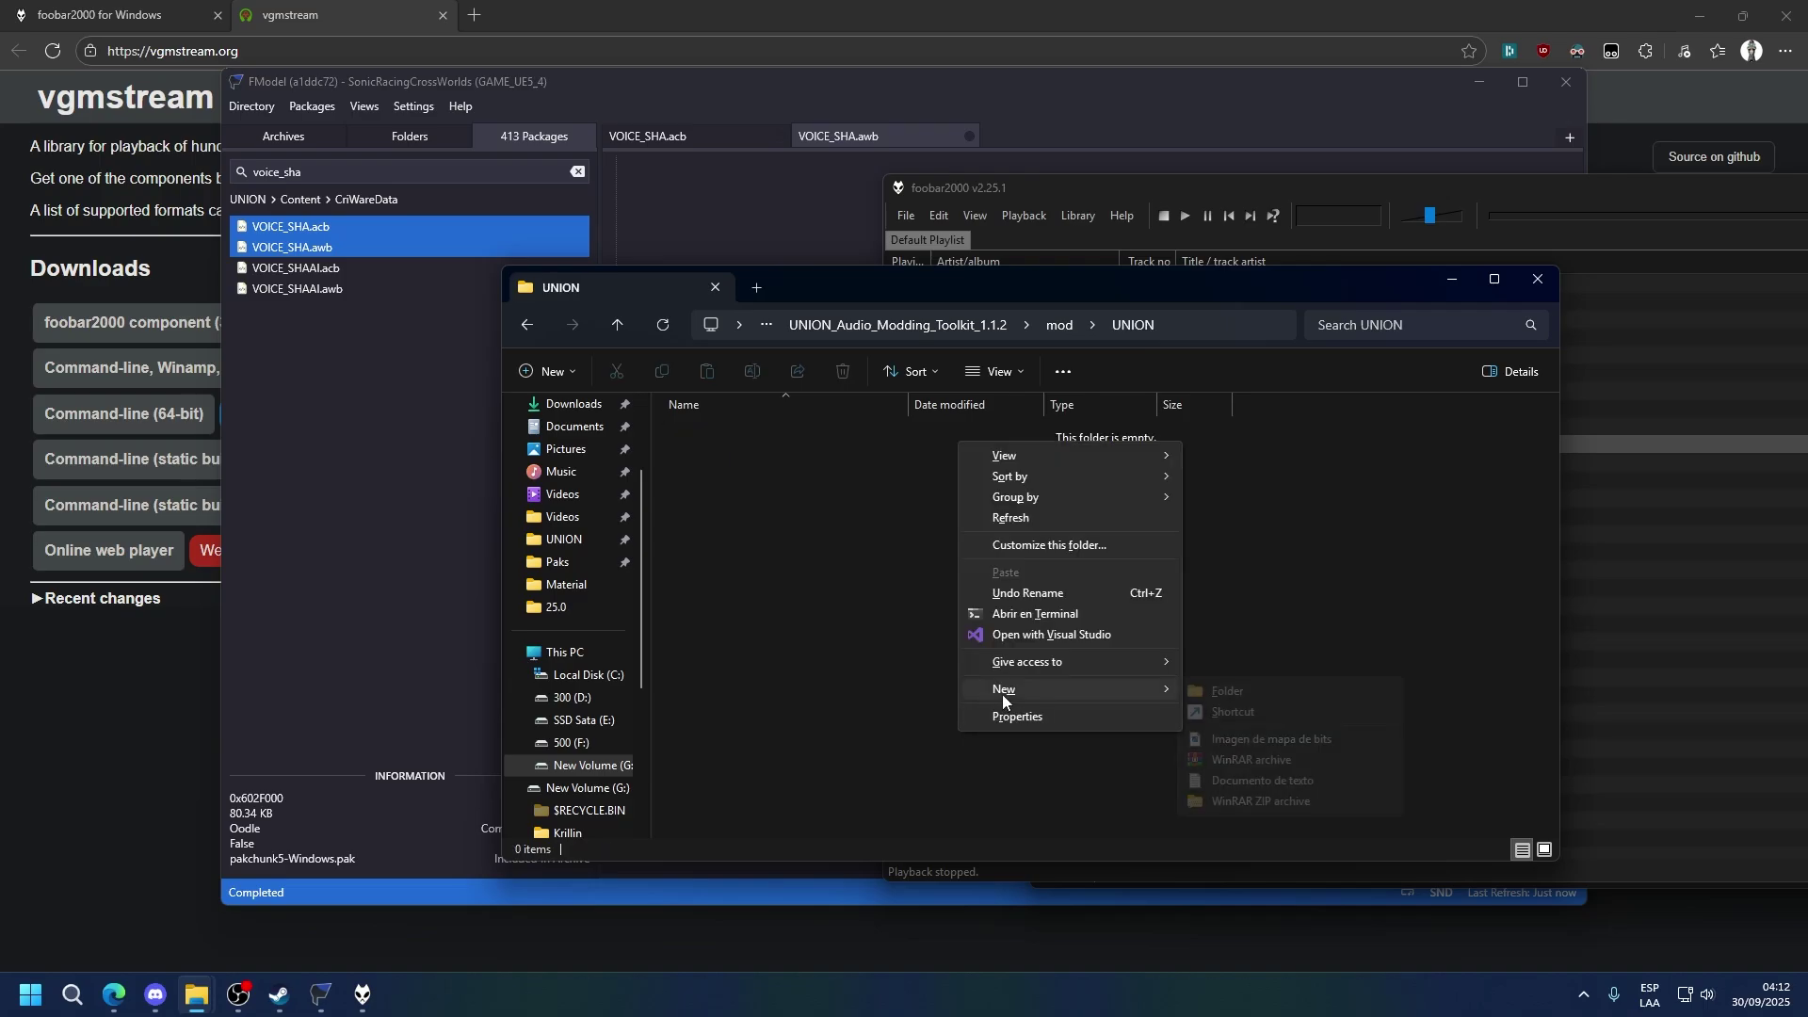
left_click(1185, 691)
type("Content")
key("Return")
key("Return")
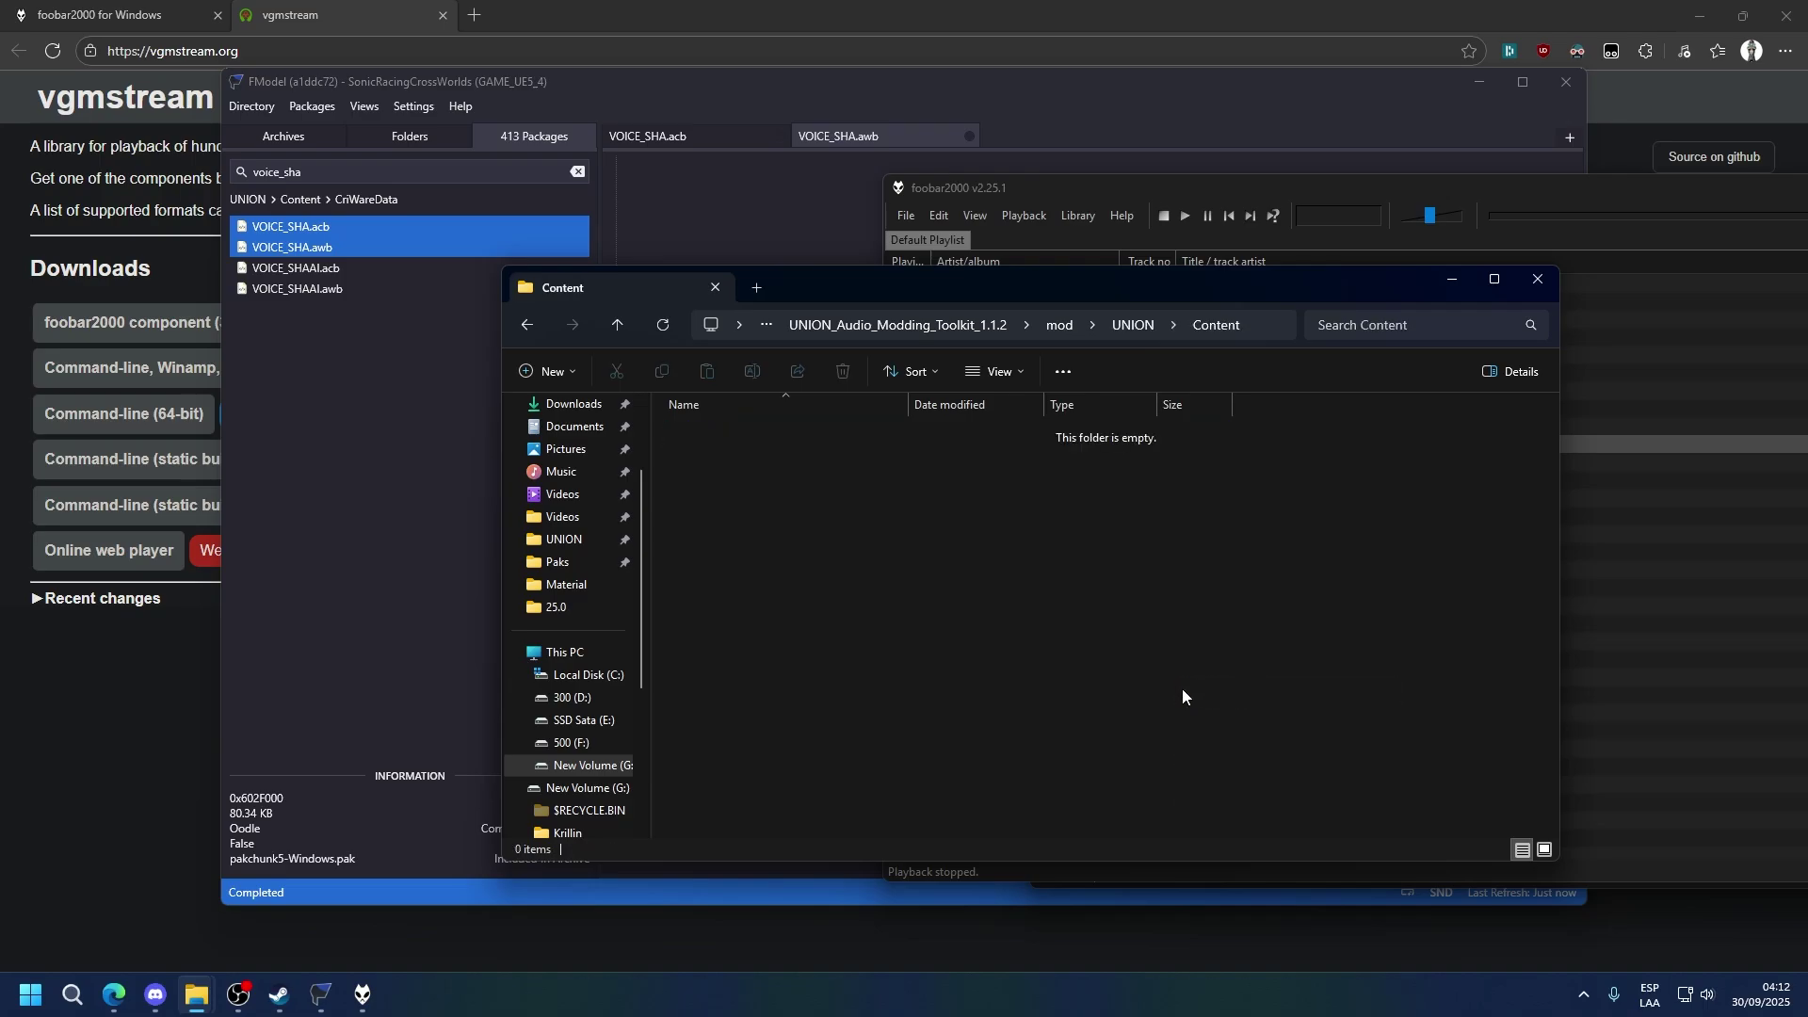
- Create a folder named CriWareData inside the Content folder and open it
right_click(1185, 691)
mouse_move(1328, 659)
left_click(1421, 648)
type("C")
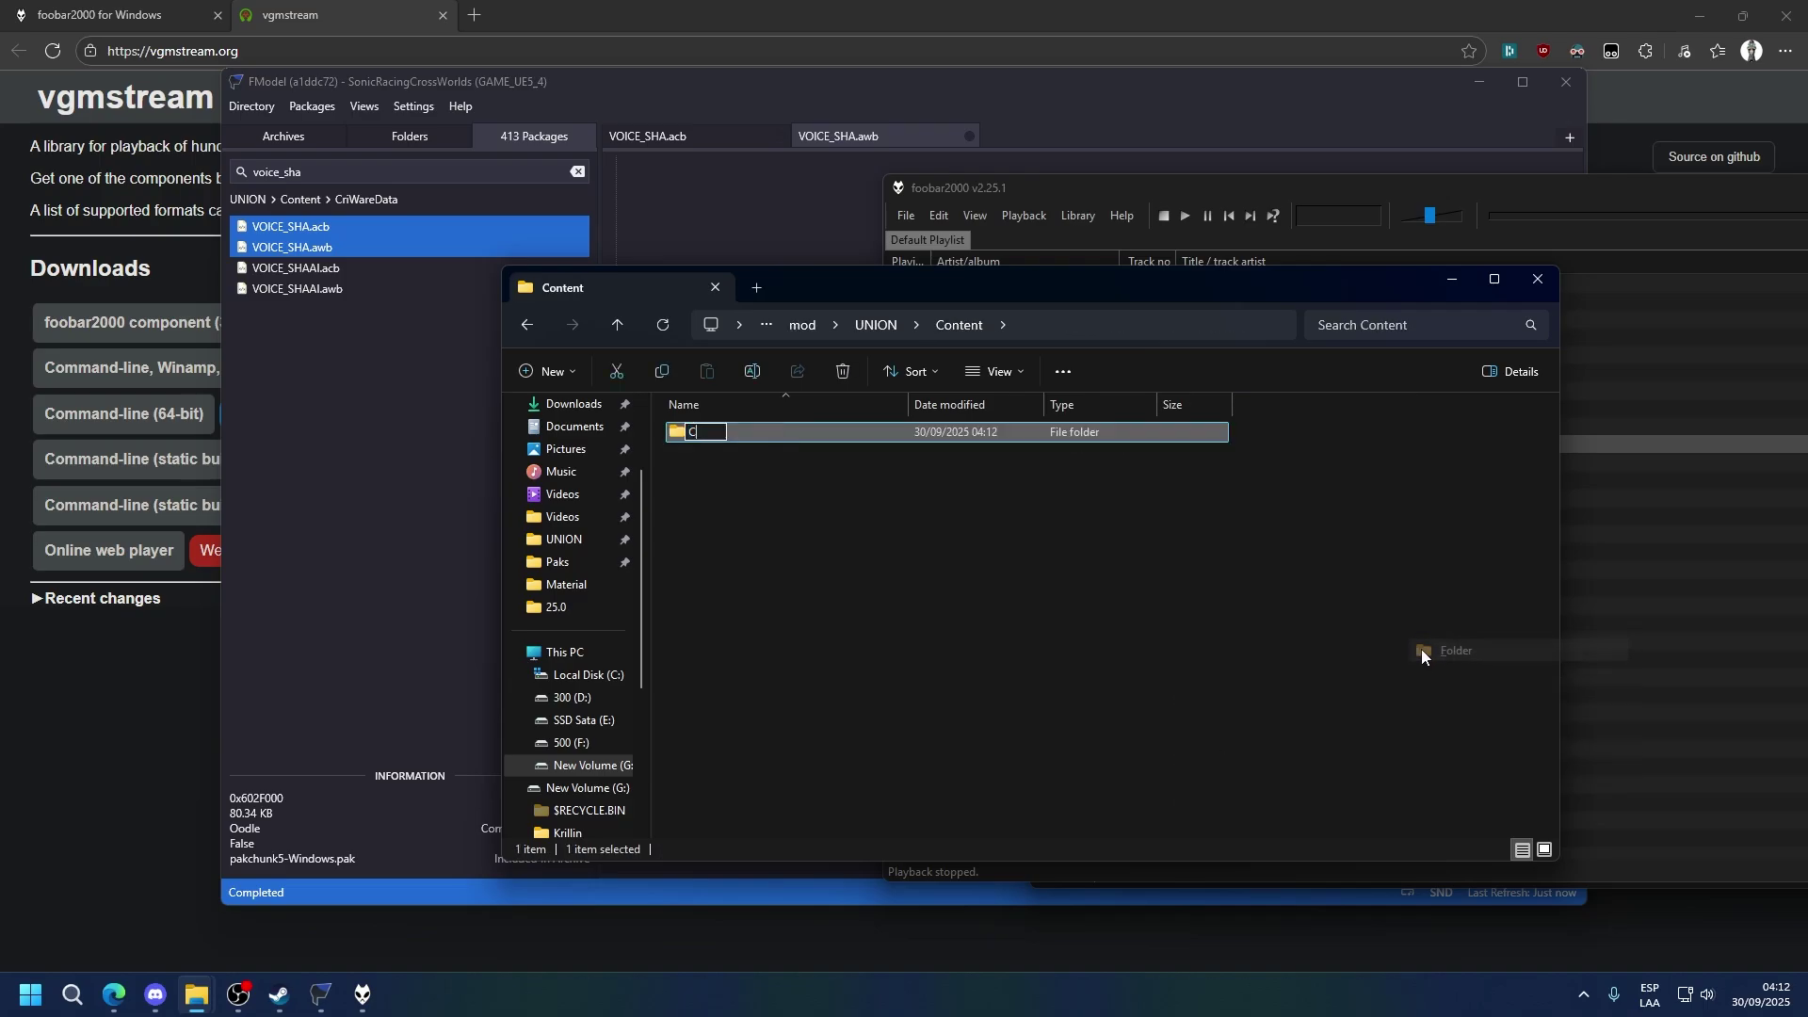
type("riWareData")
key("Return")
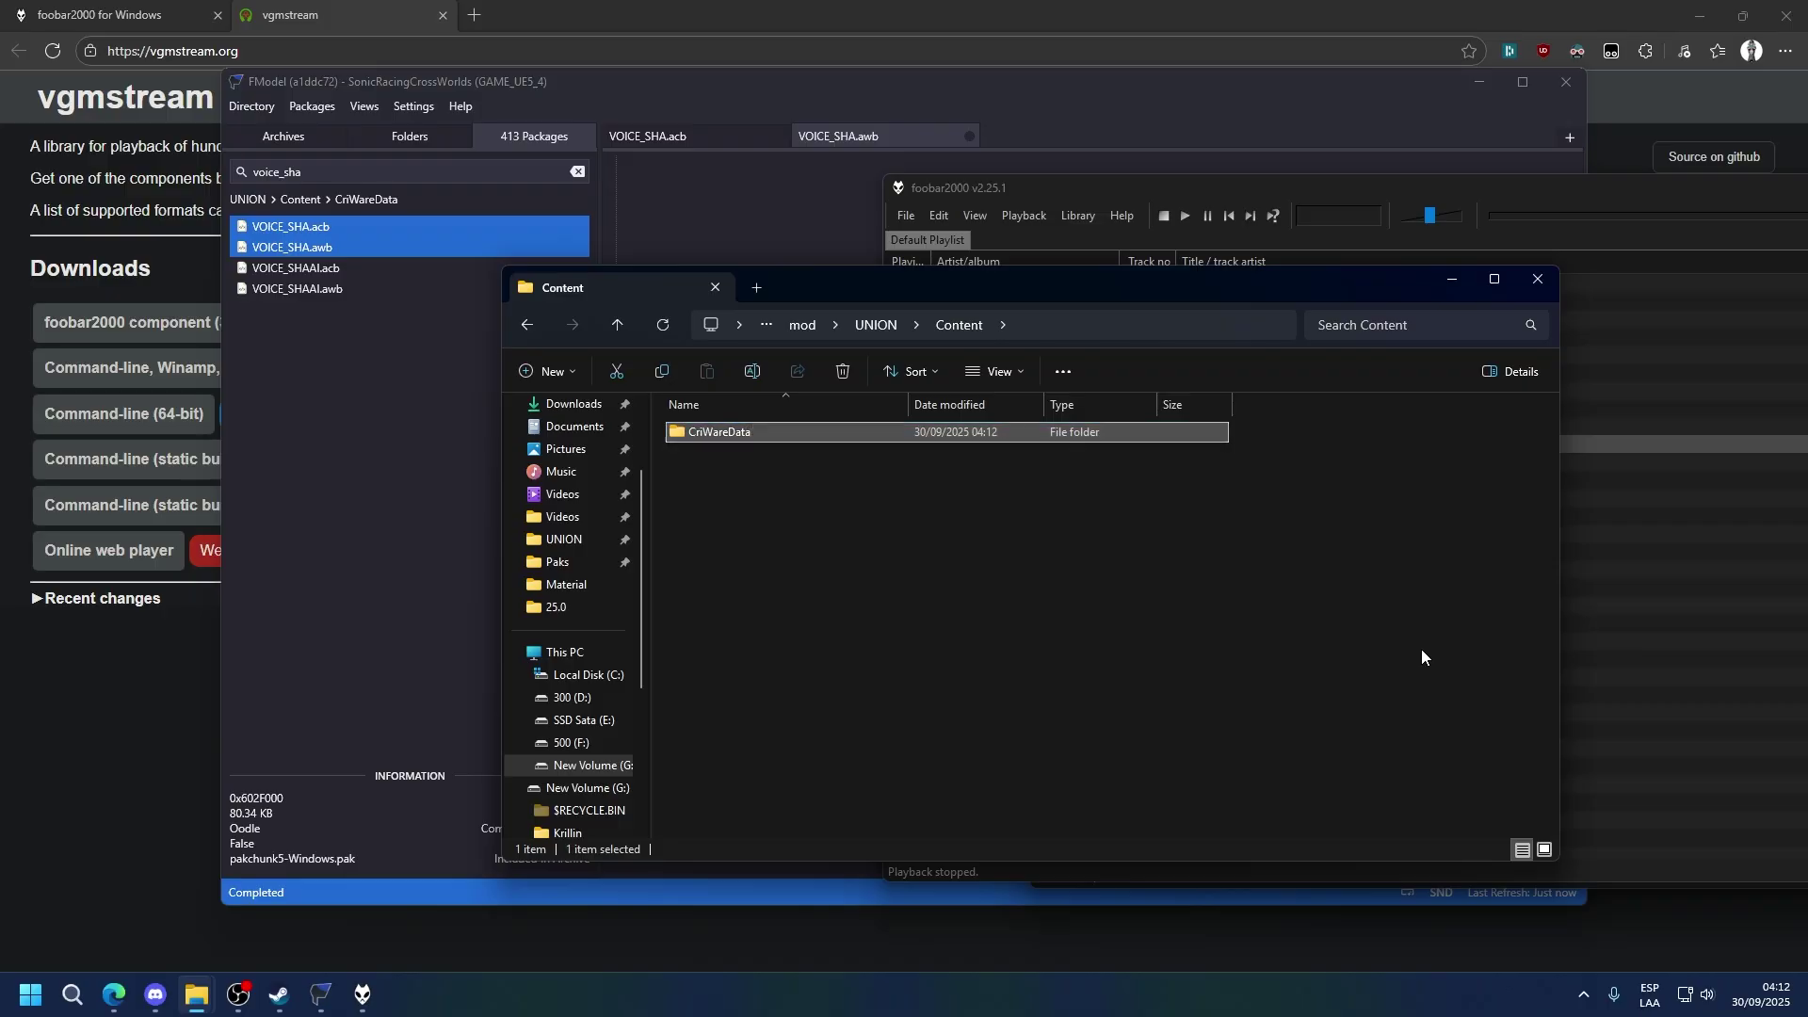
key("Return")
- Move VOICE_SHA.acb and VOICE_SHA.awb from the UNION_Audio_Modding_Toolkit_1.1.2 folder into the new CriWareData folder
left_click(801, 325)
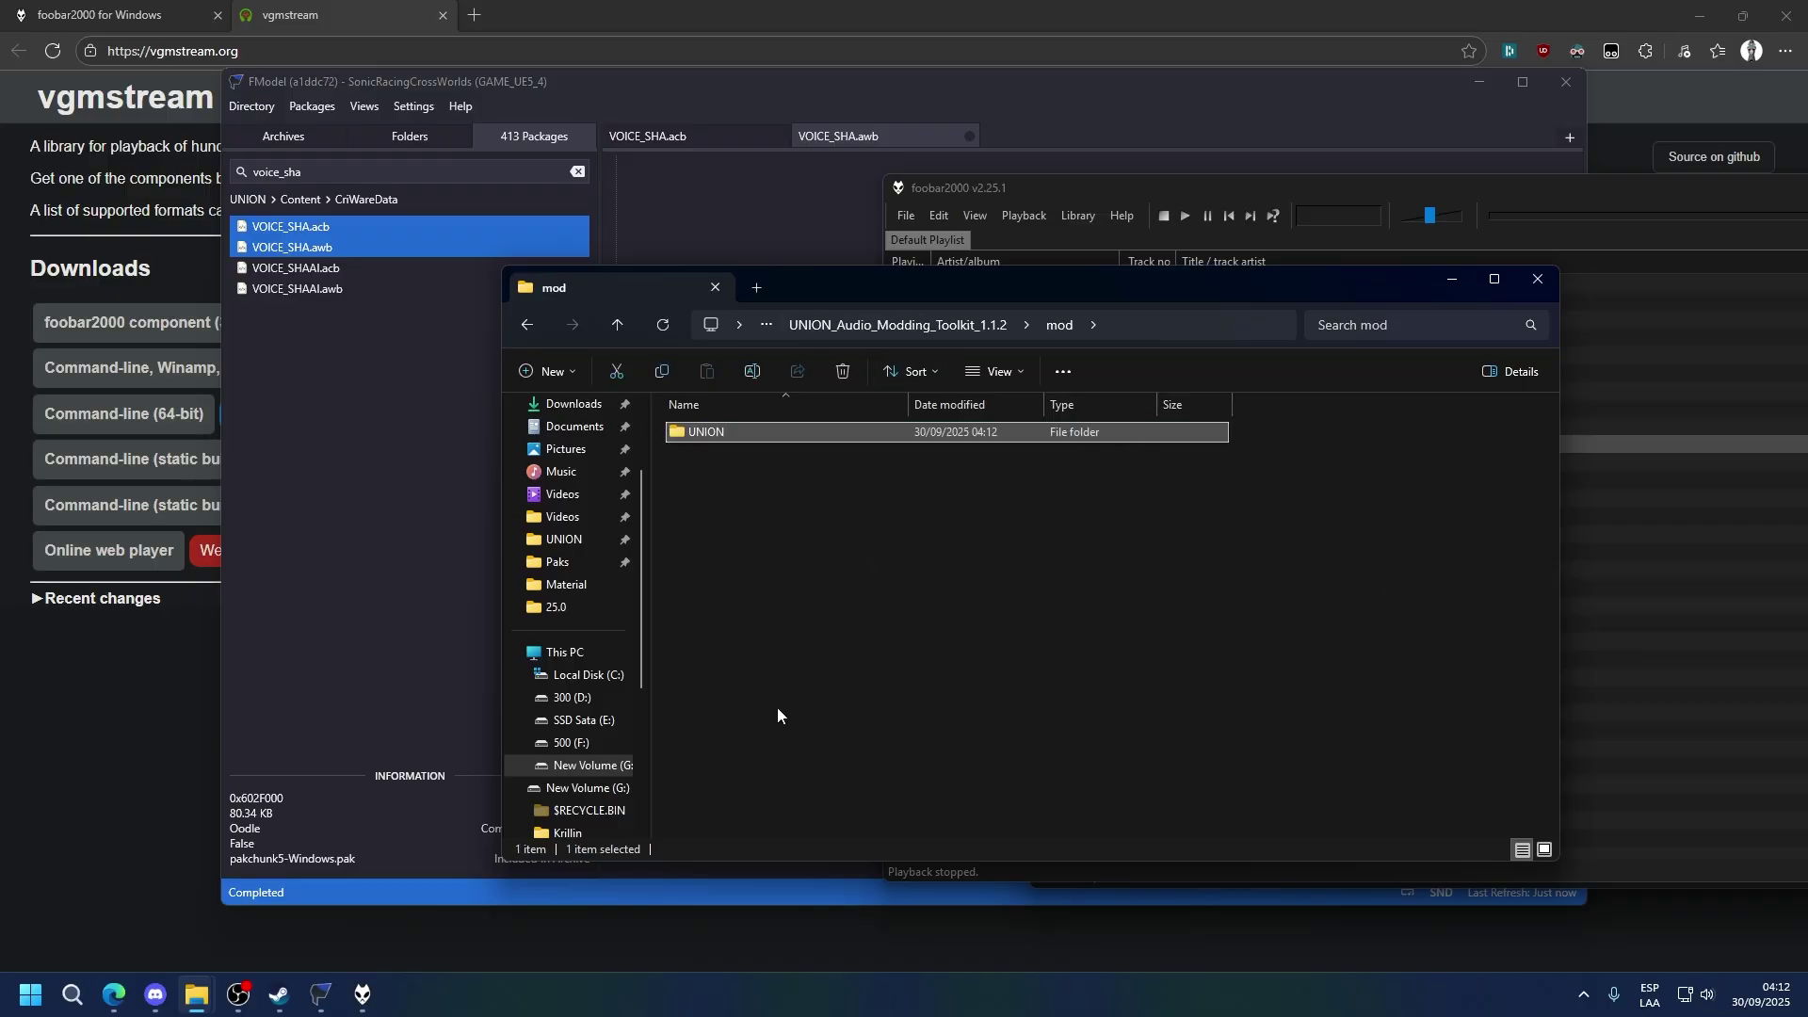
left_click(894, 330)
left_click_drag(810, 805, 735, 729)
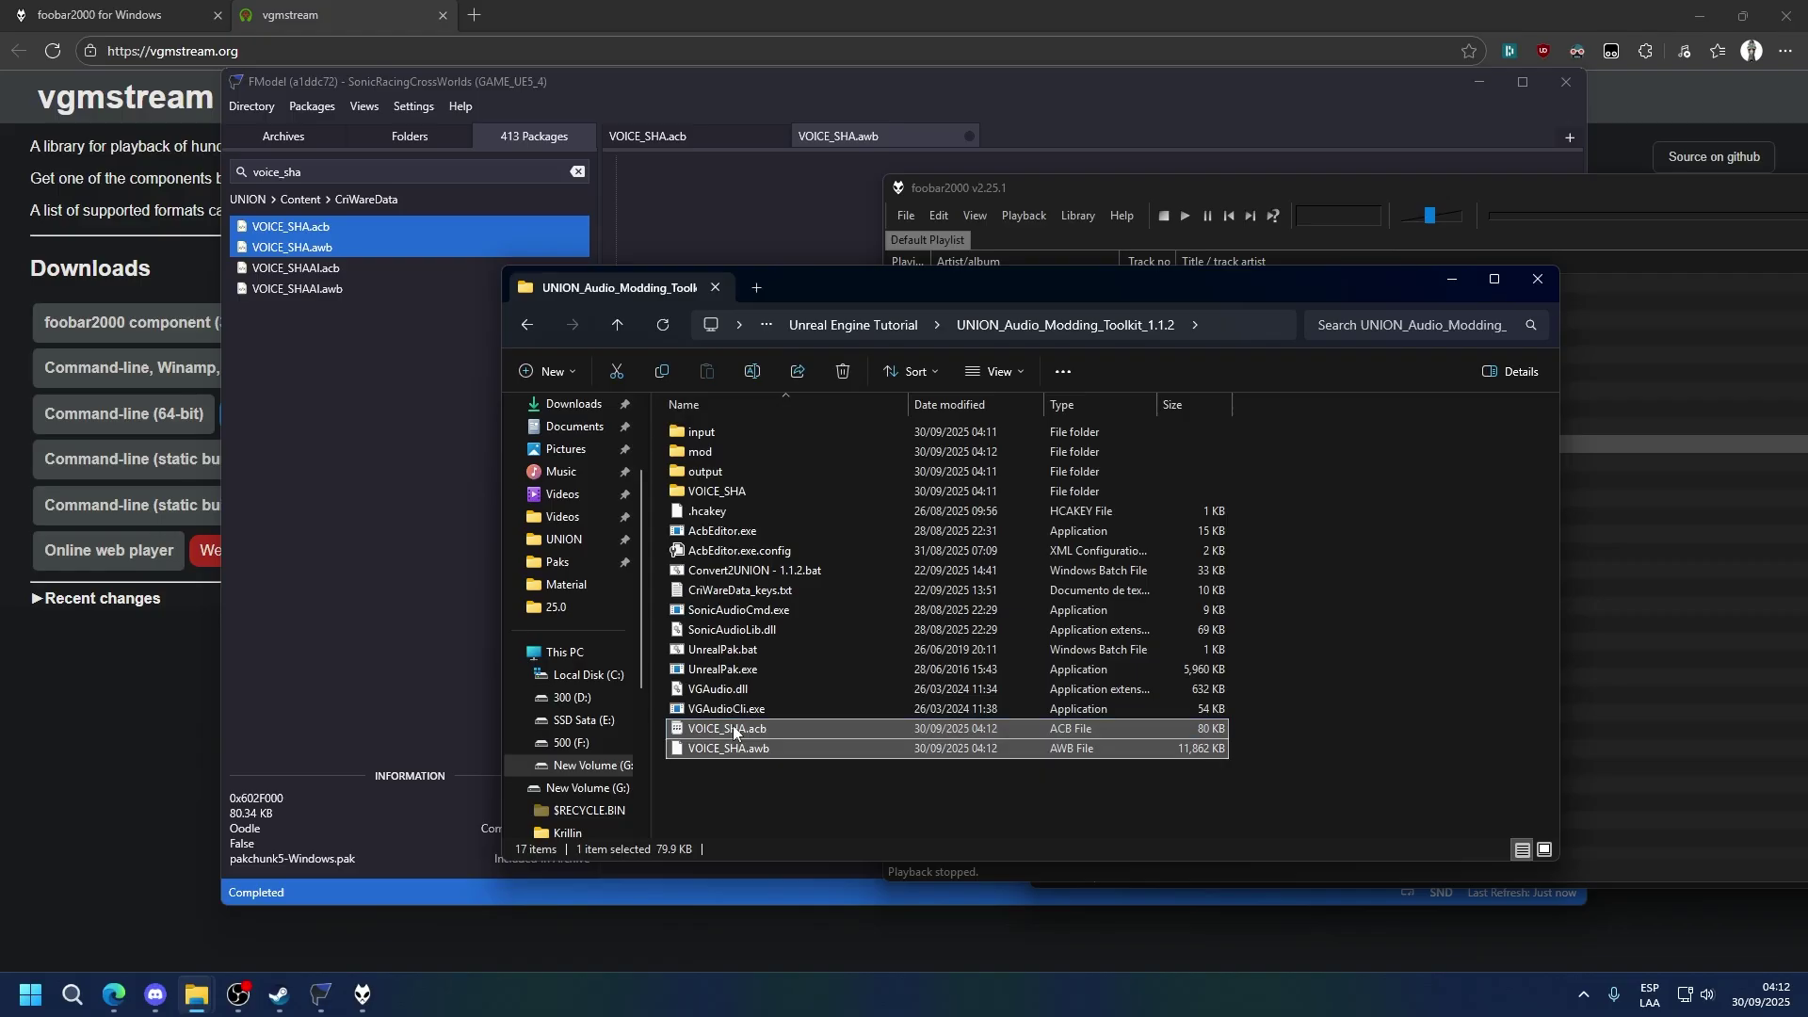
key("ctrl+x")
left_click(522, 326)
left_click(523, 326)
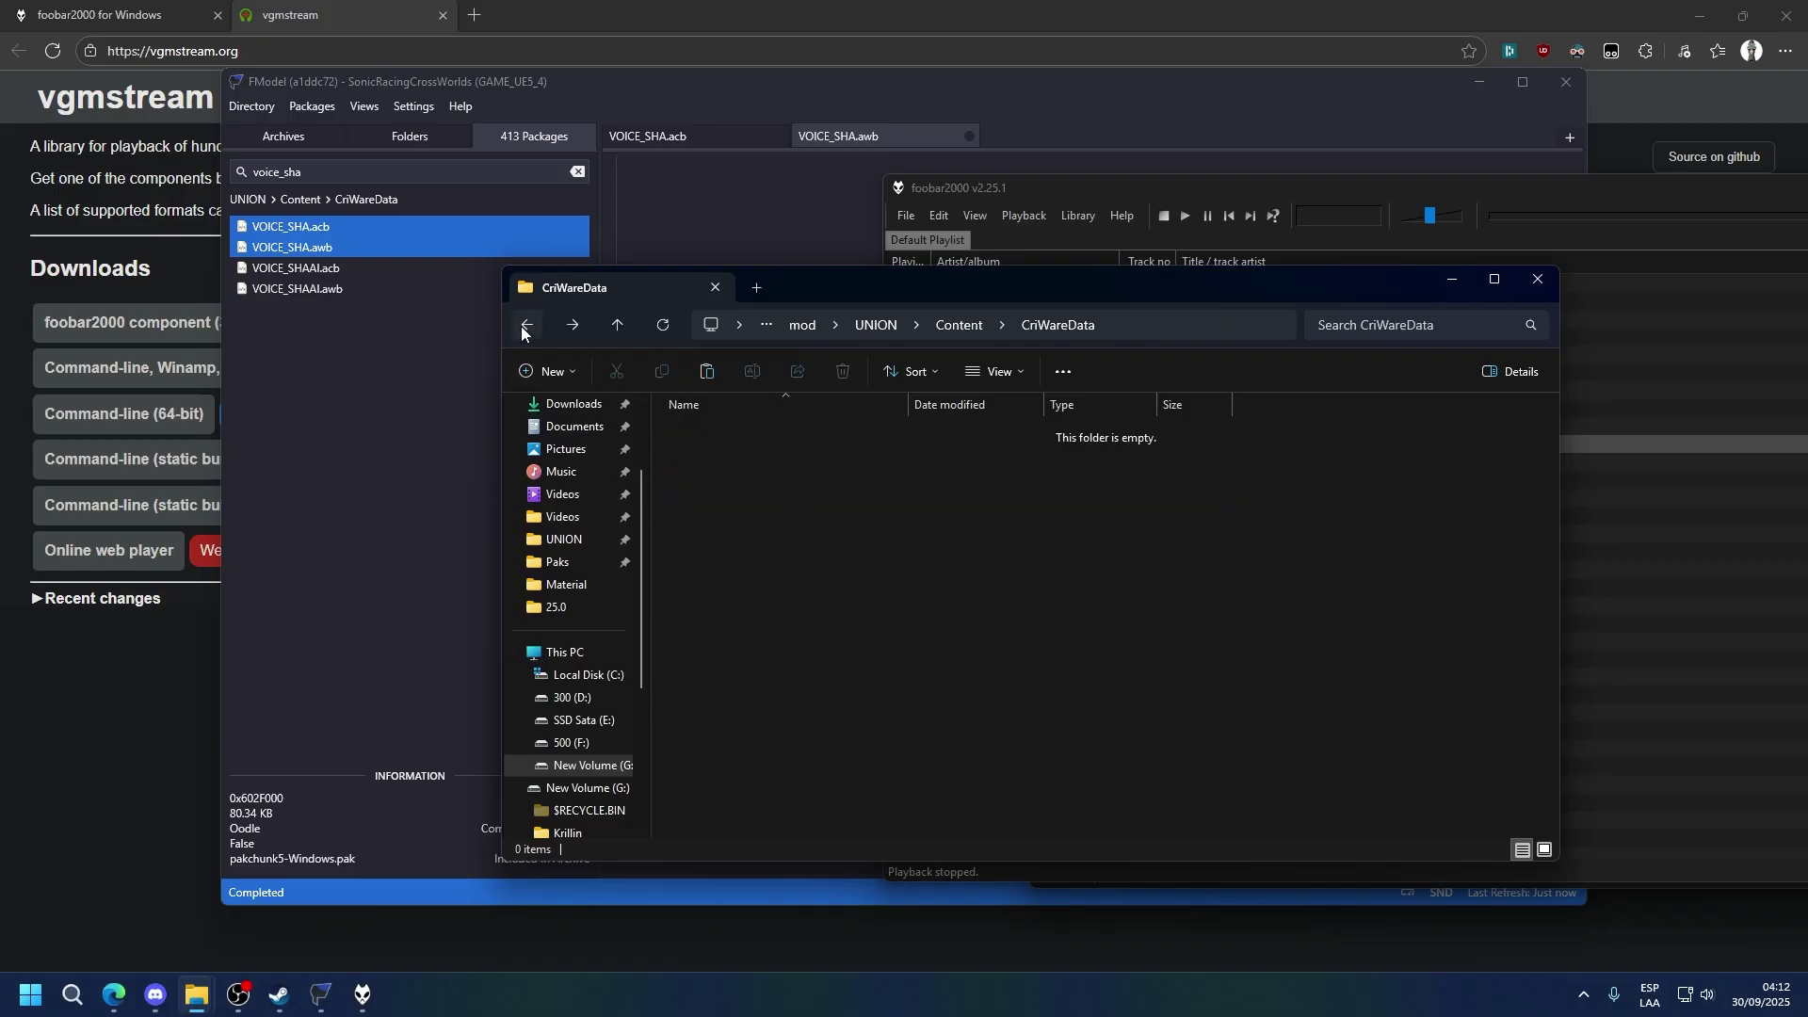
key("ctrl+v")
- Pack the toolkit's mod folder into a pak file with UnrealPak.bat, allowing the unverified script to run
left_click(882, 324)
left_click(902, 330)
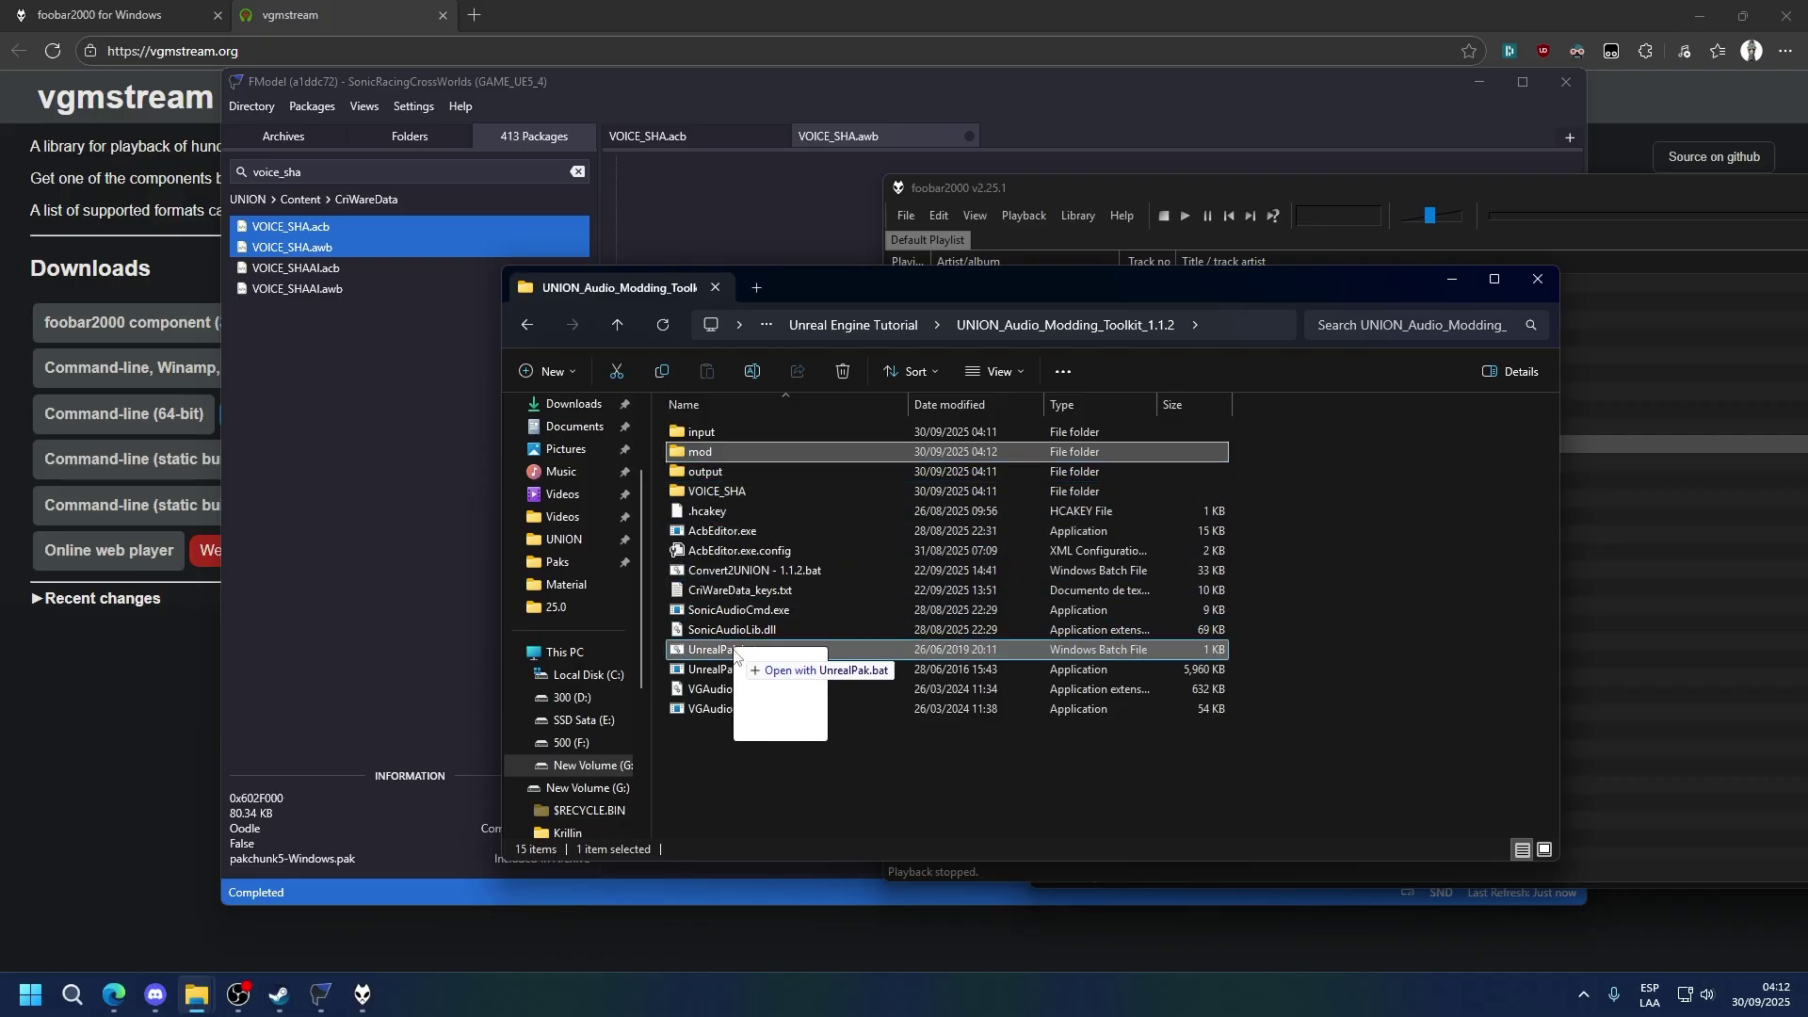
double_click(857, 646)
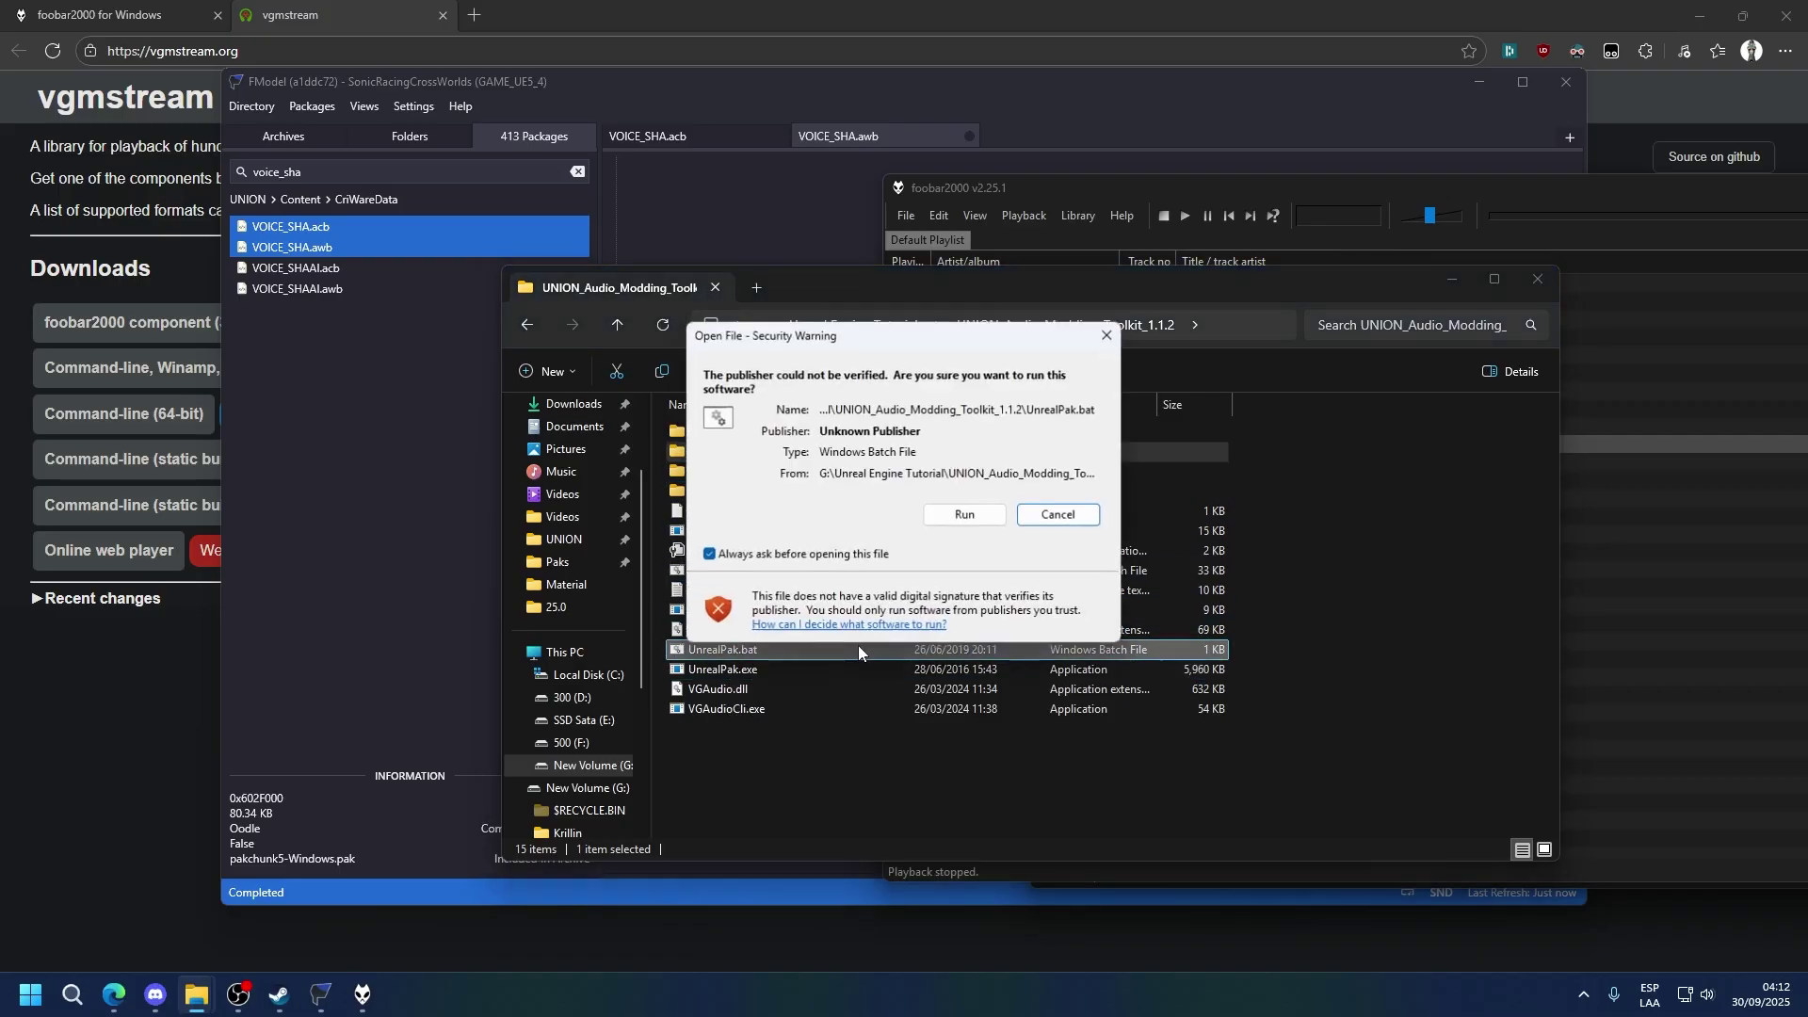
left_click(957, 510)
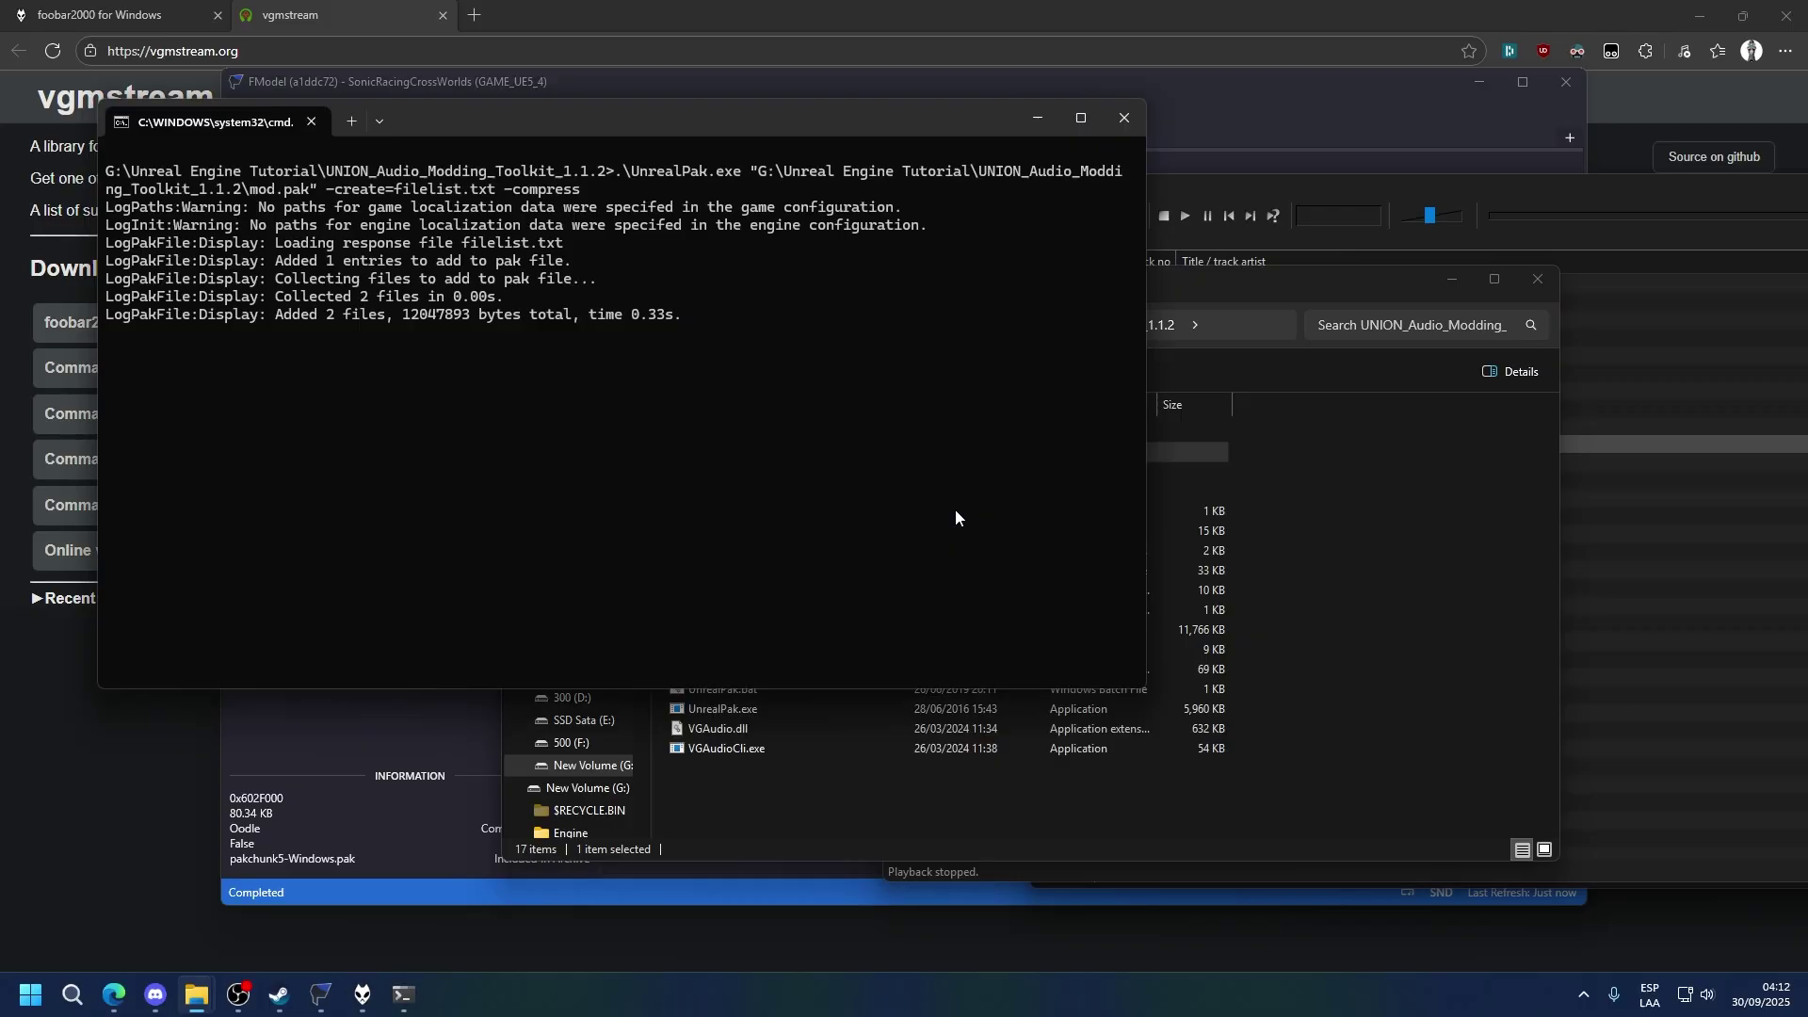
key("Return")
- Rename the packed file mod.pak as Mod_P.pak
left_click(819, 629)
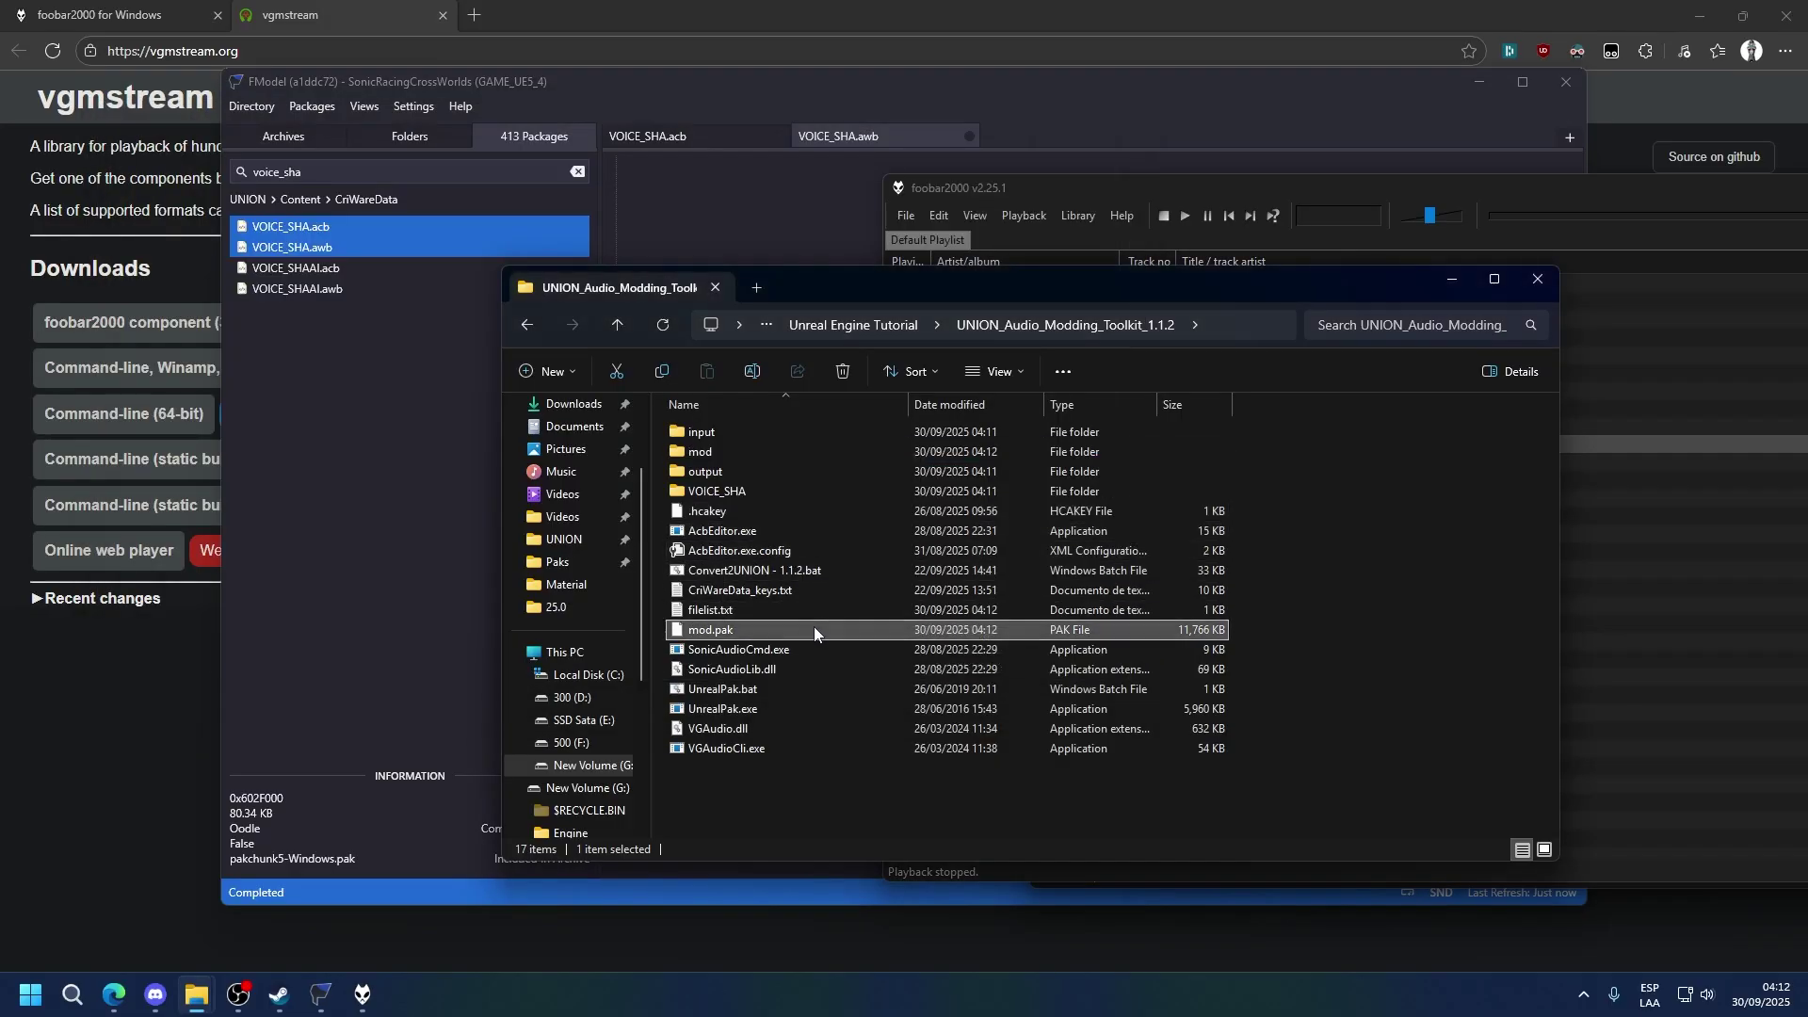
key("F2")
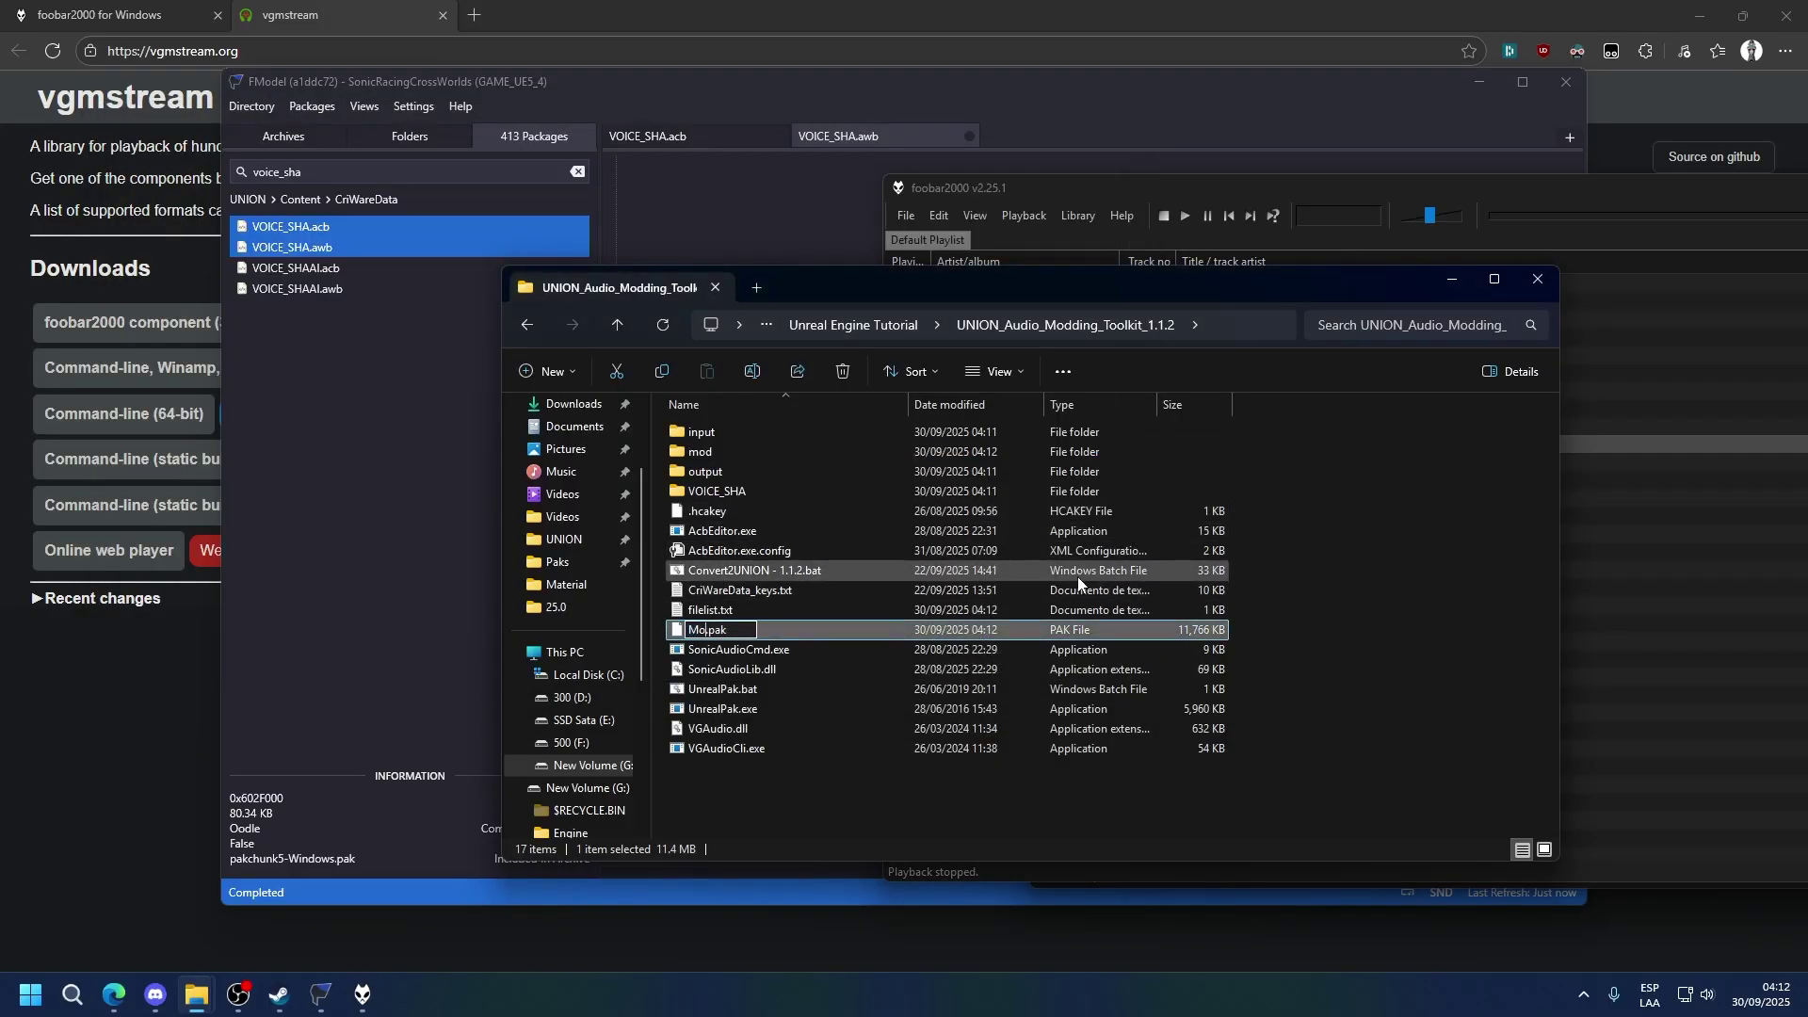
key("Return")
- Move Mod_P.pak into the UNION\Content\Paks folder of the Sonic Racing: CrossWorlds installation, reached through the game's installed files in Steam
key("ctrl+x")
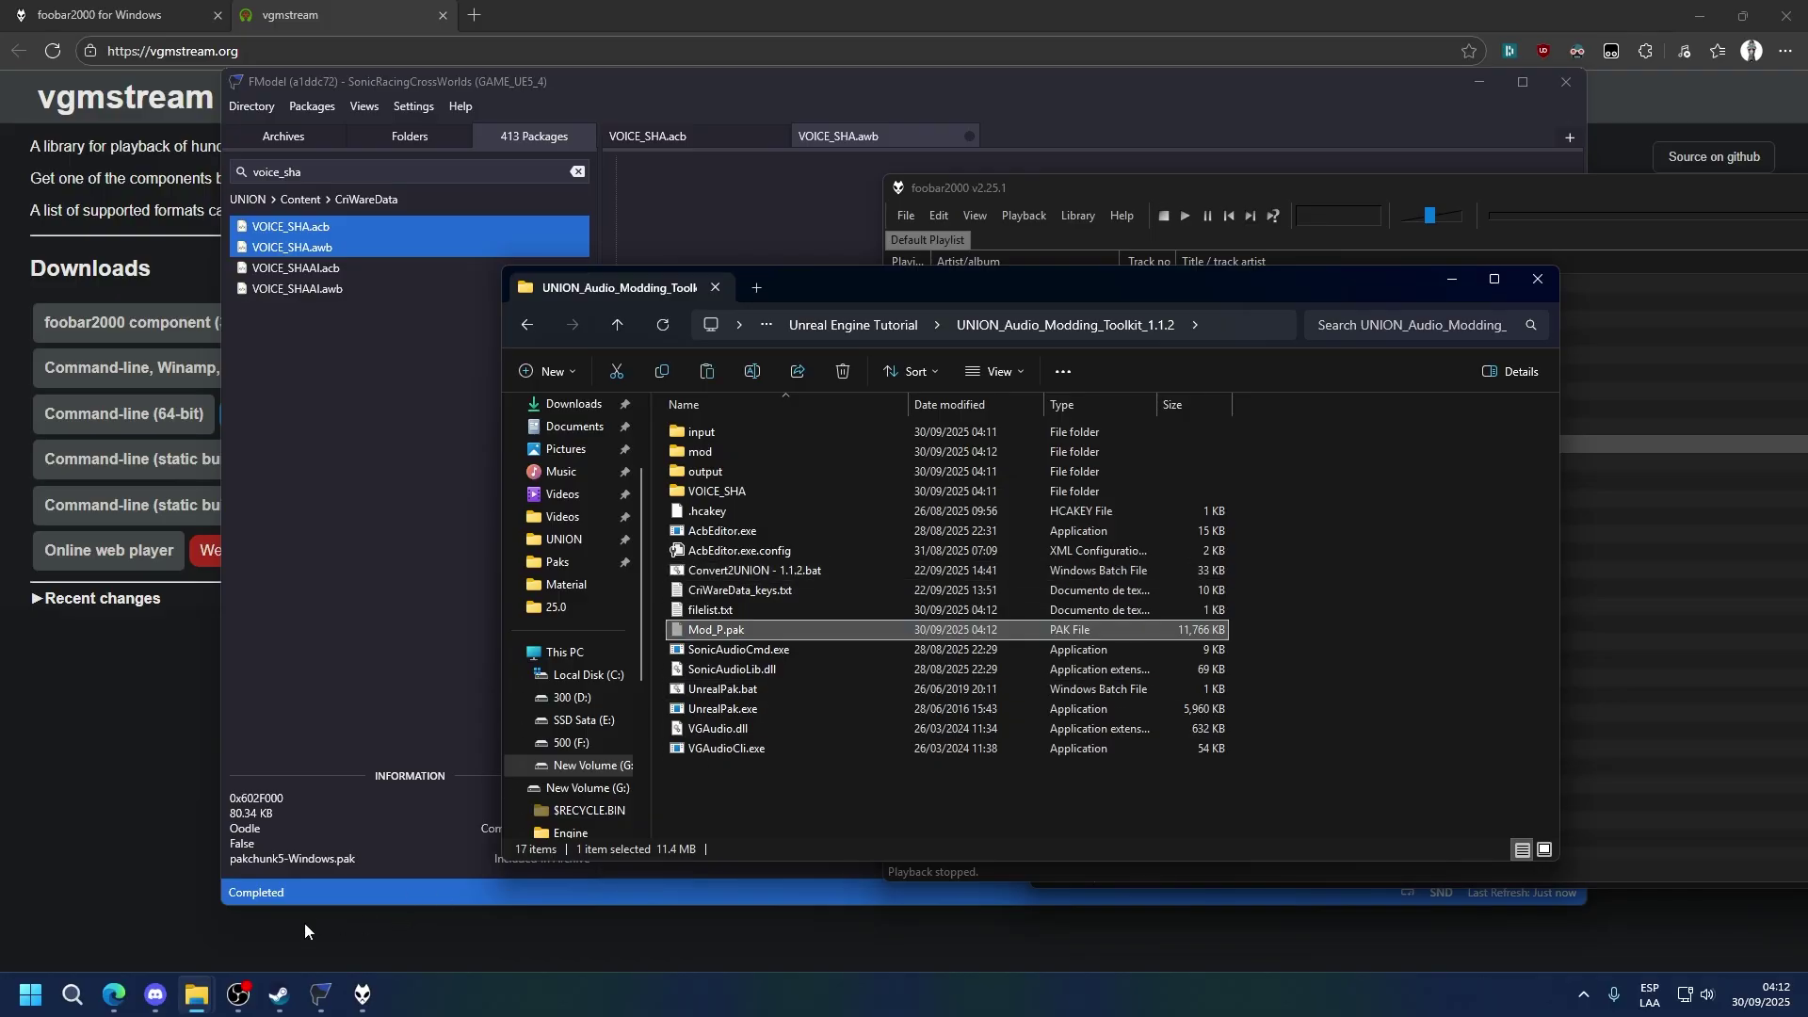
left_click(279, 995)
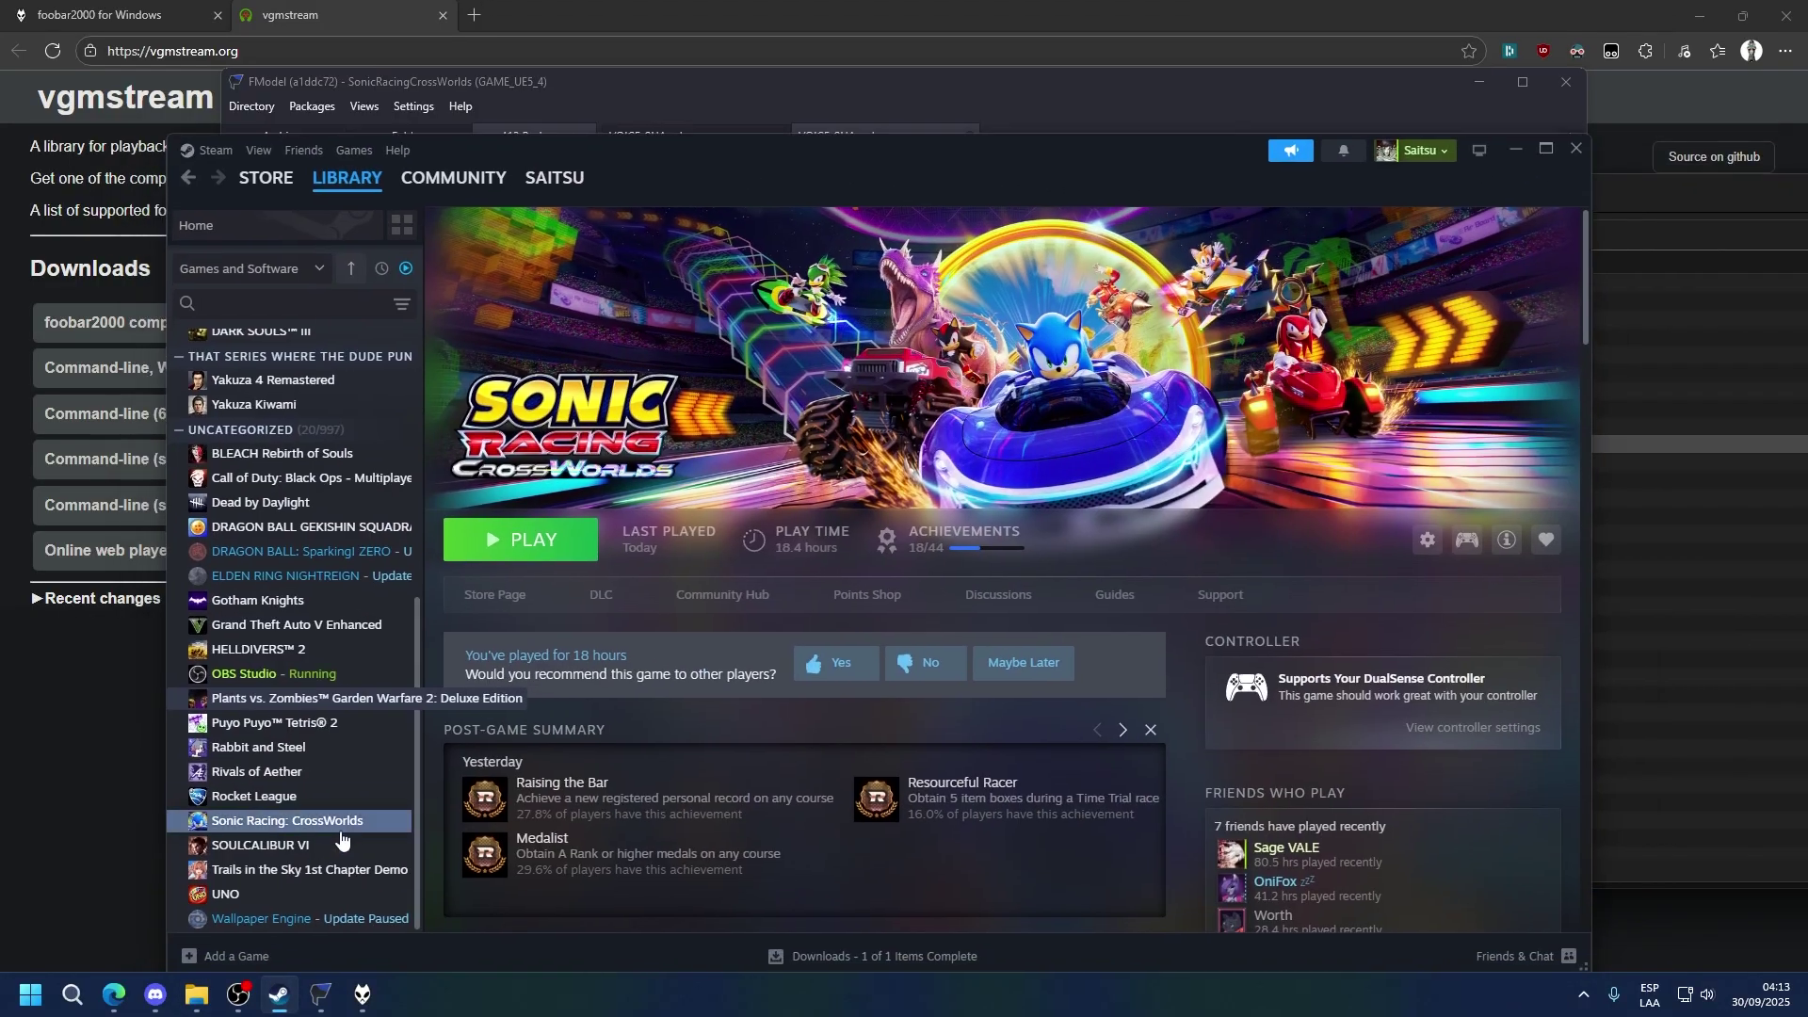
left_click(329, 807)
left_click(585, 458)
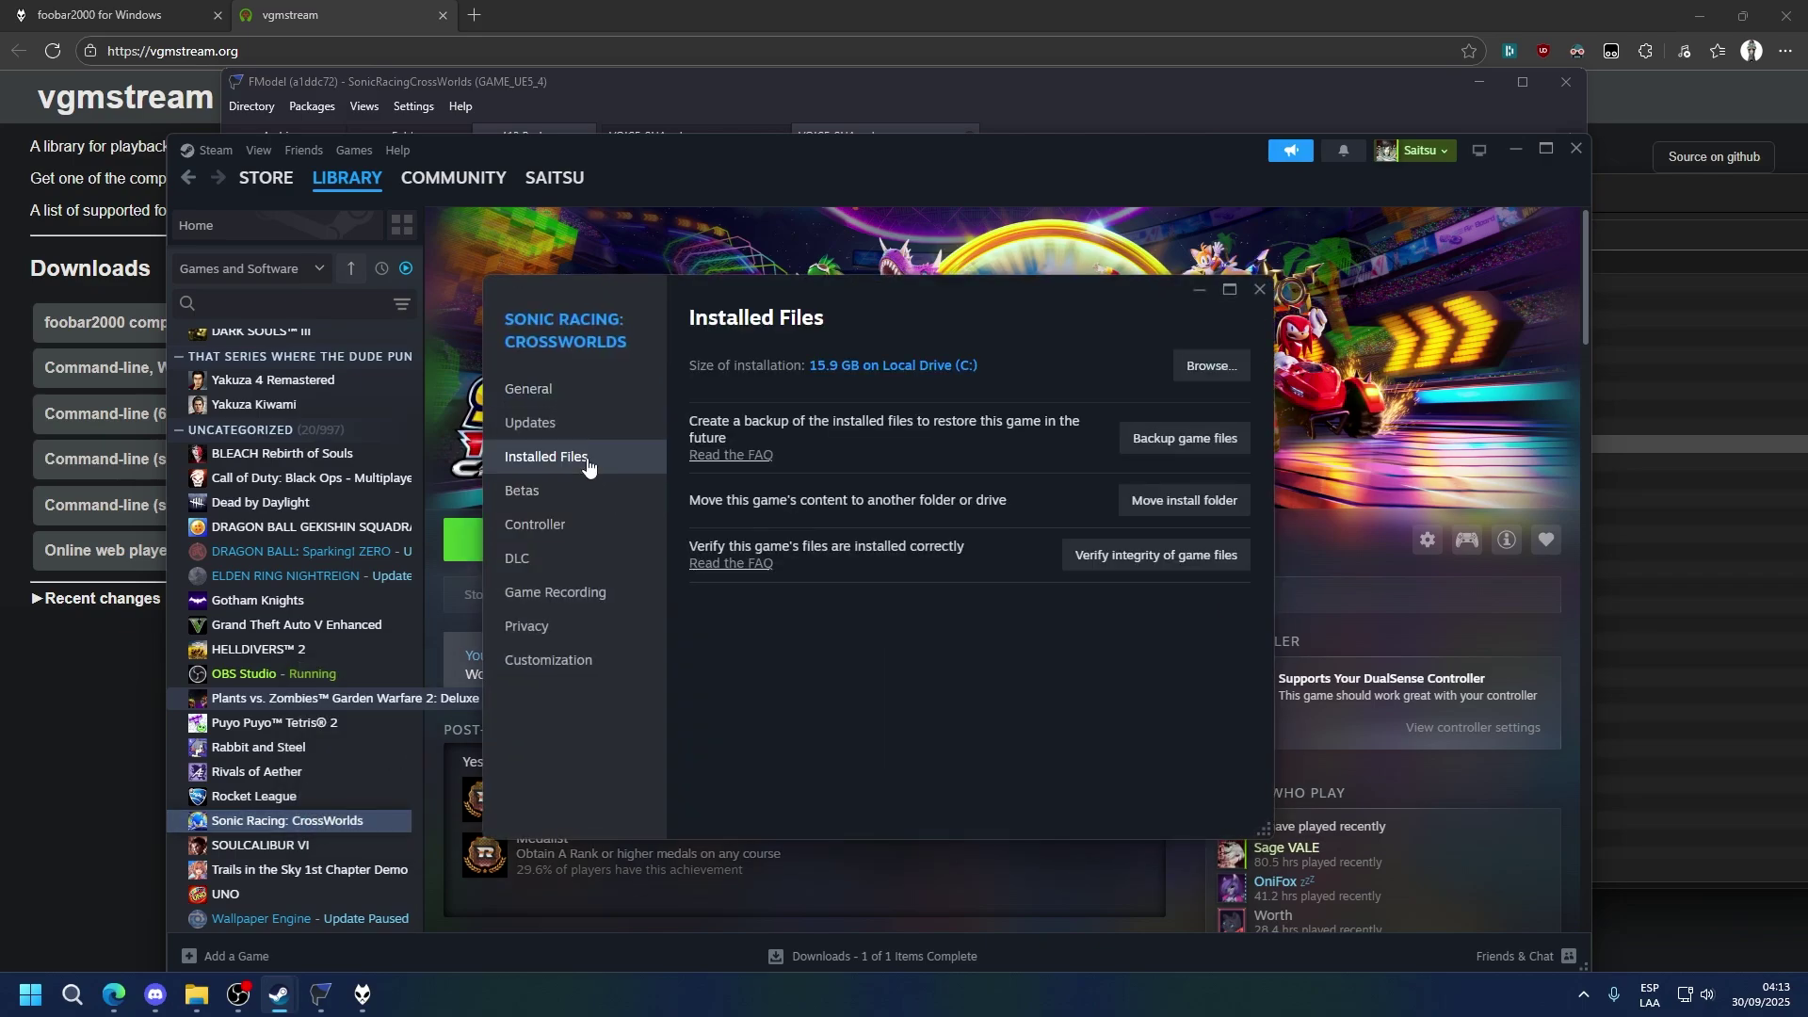
left_click(1204, 373)
double_click(1234, 502)
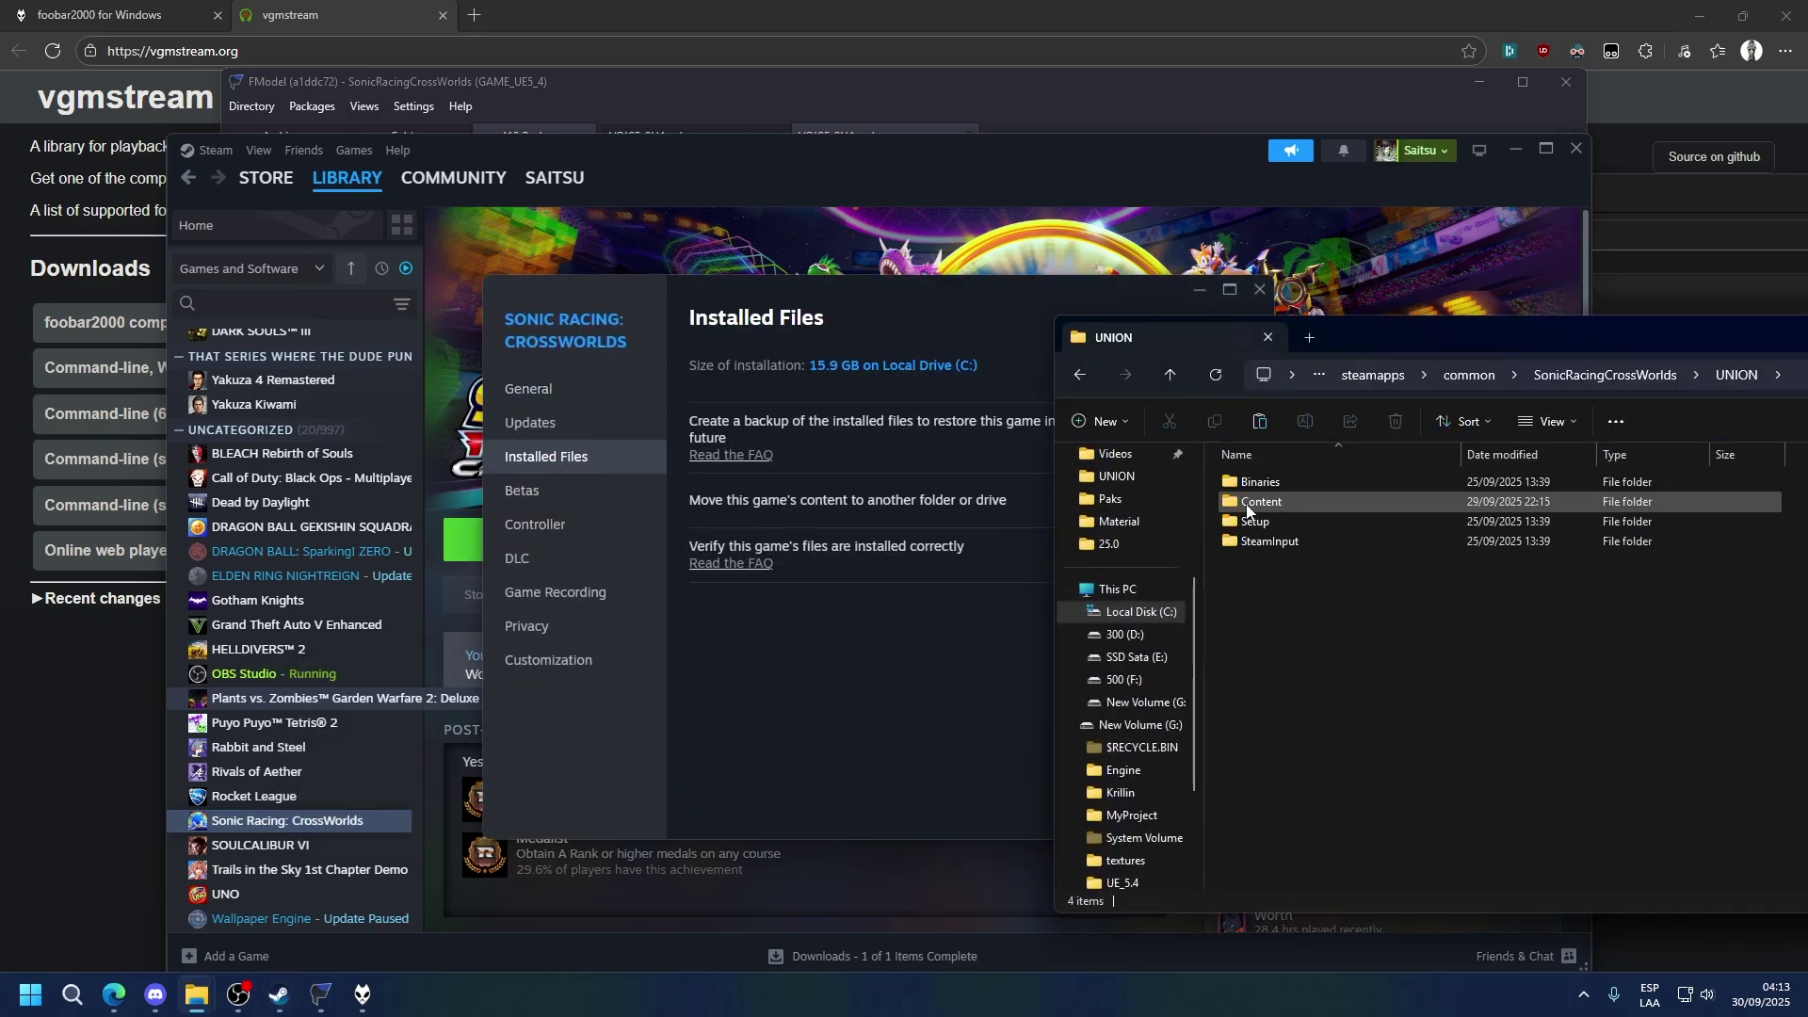
double_click(1261, 501)
double_click(1260, 520)
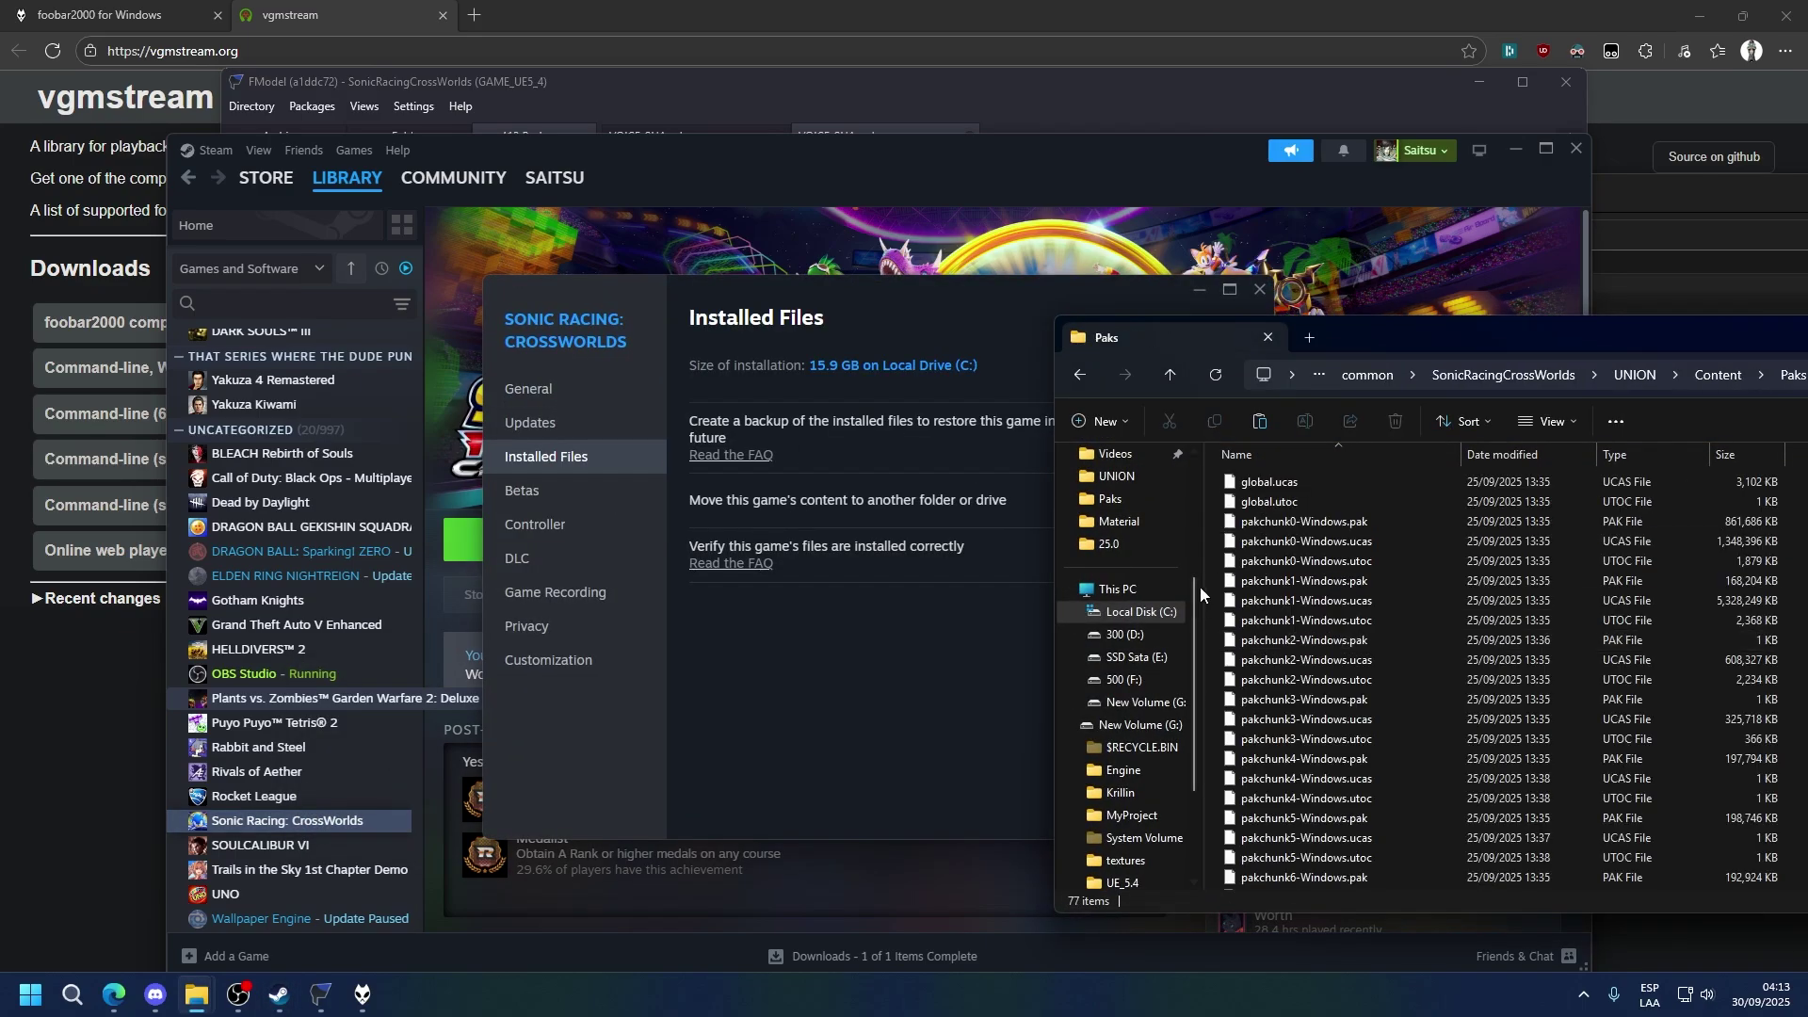
key("End")
- Launch Sonic Racing: CrossWorlds from Steam, check Shadow's voice in the character select, and return to the main menu
left_click(795, 255)
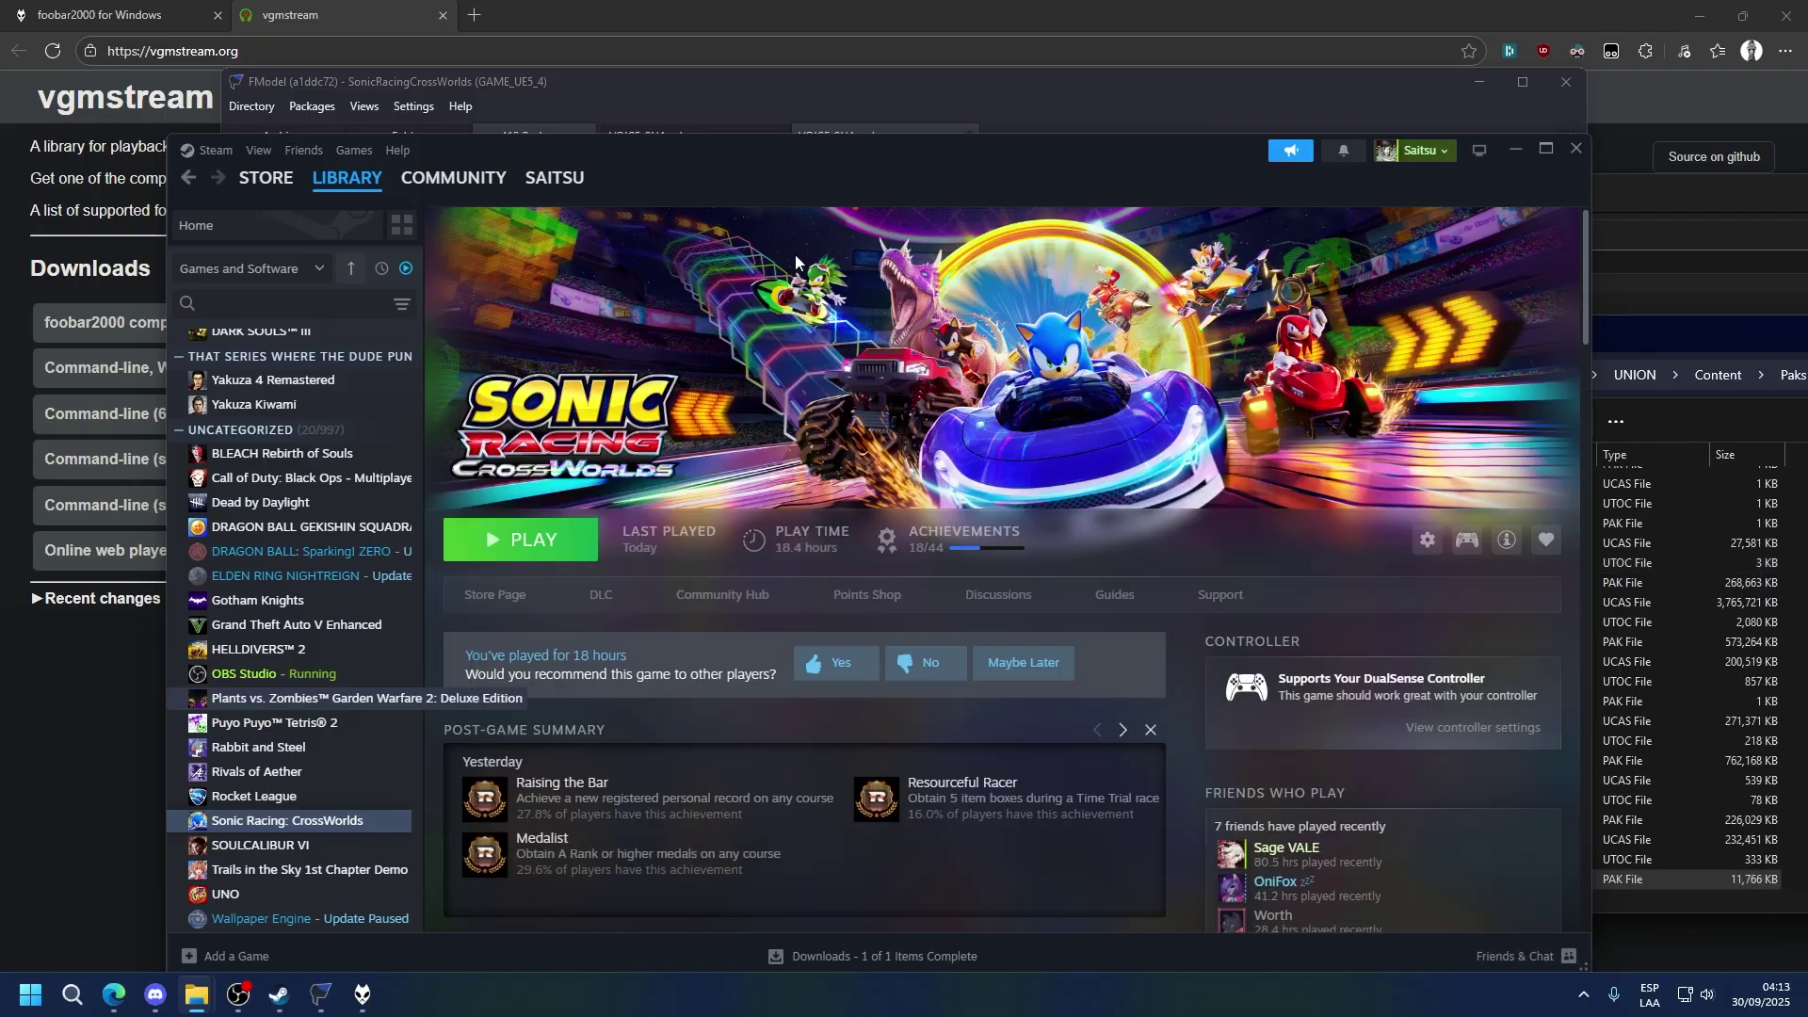
left_click(571, 532)
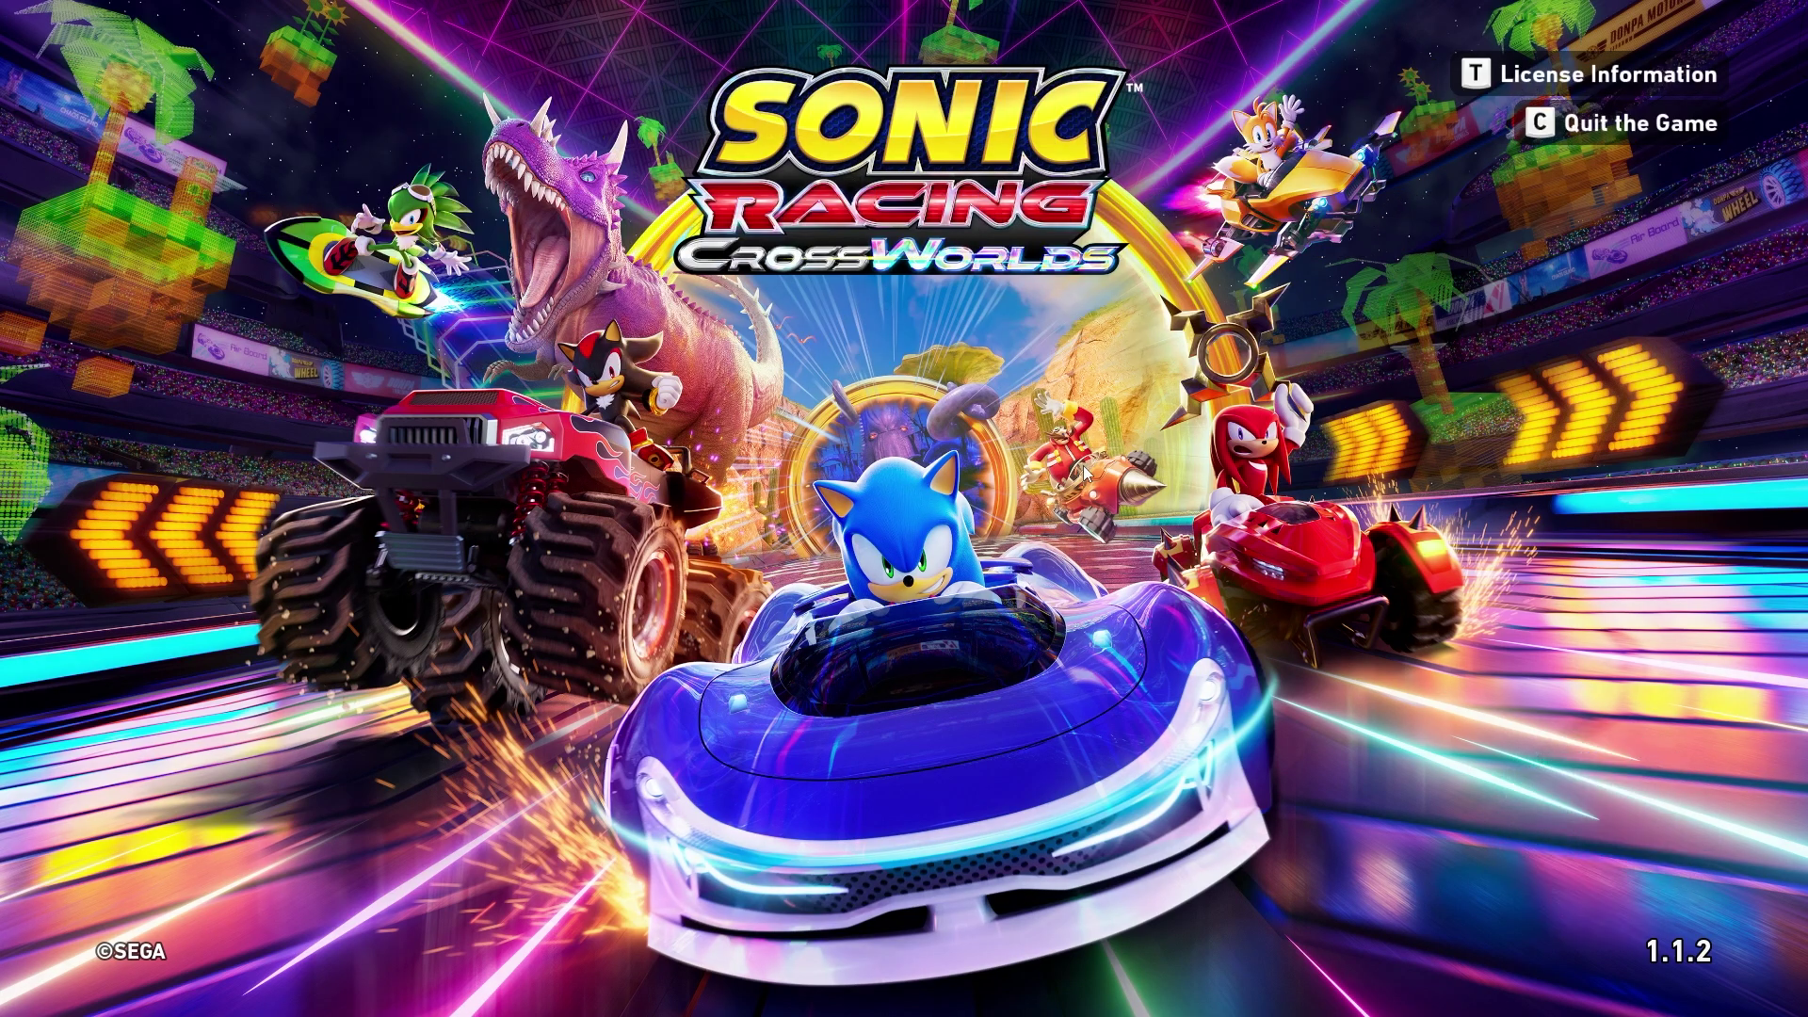
left_click(1084, 472)
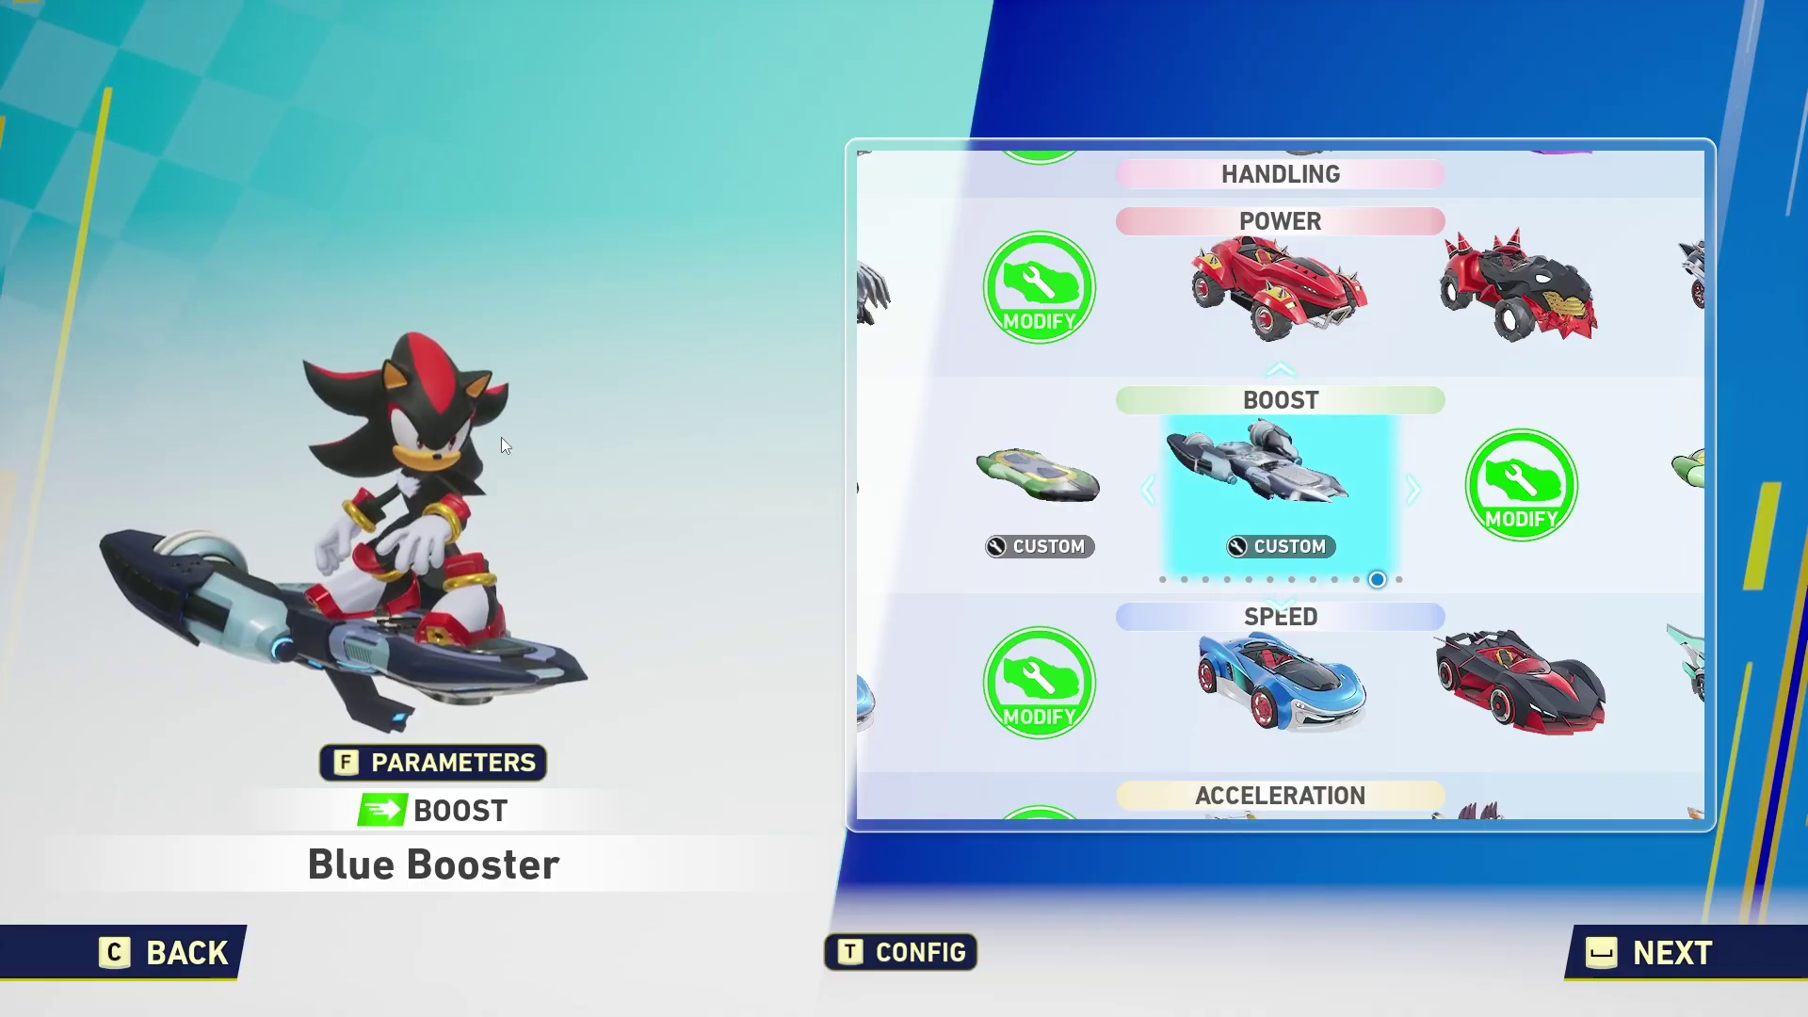
key("c")
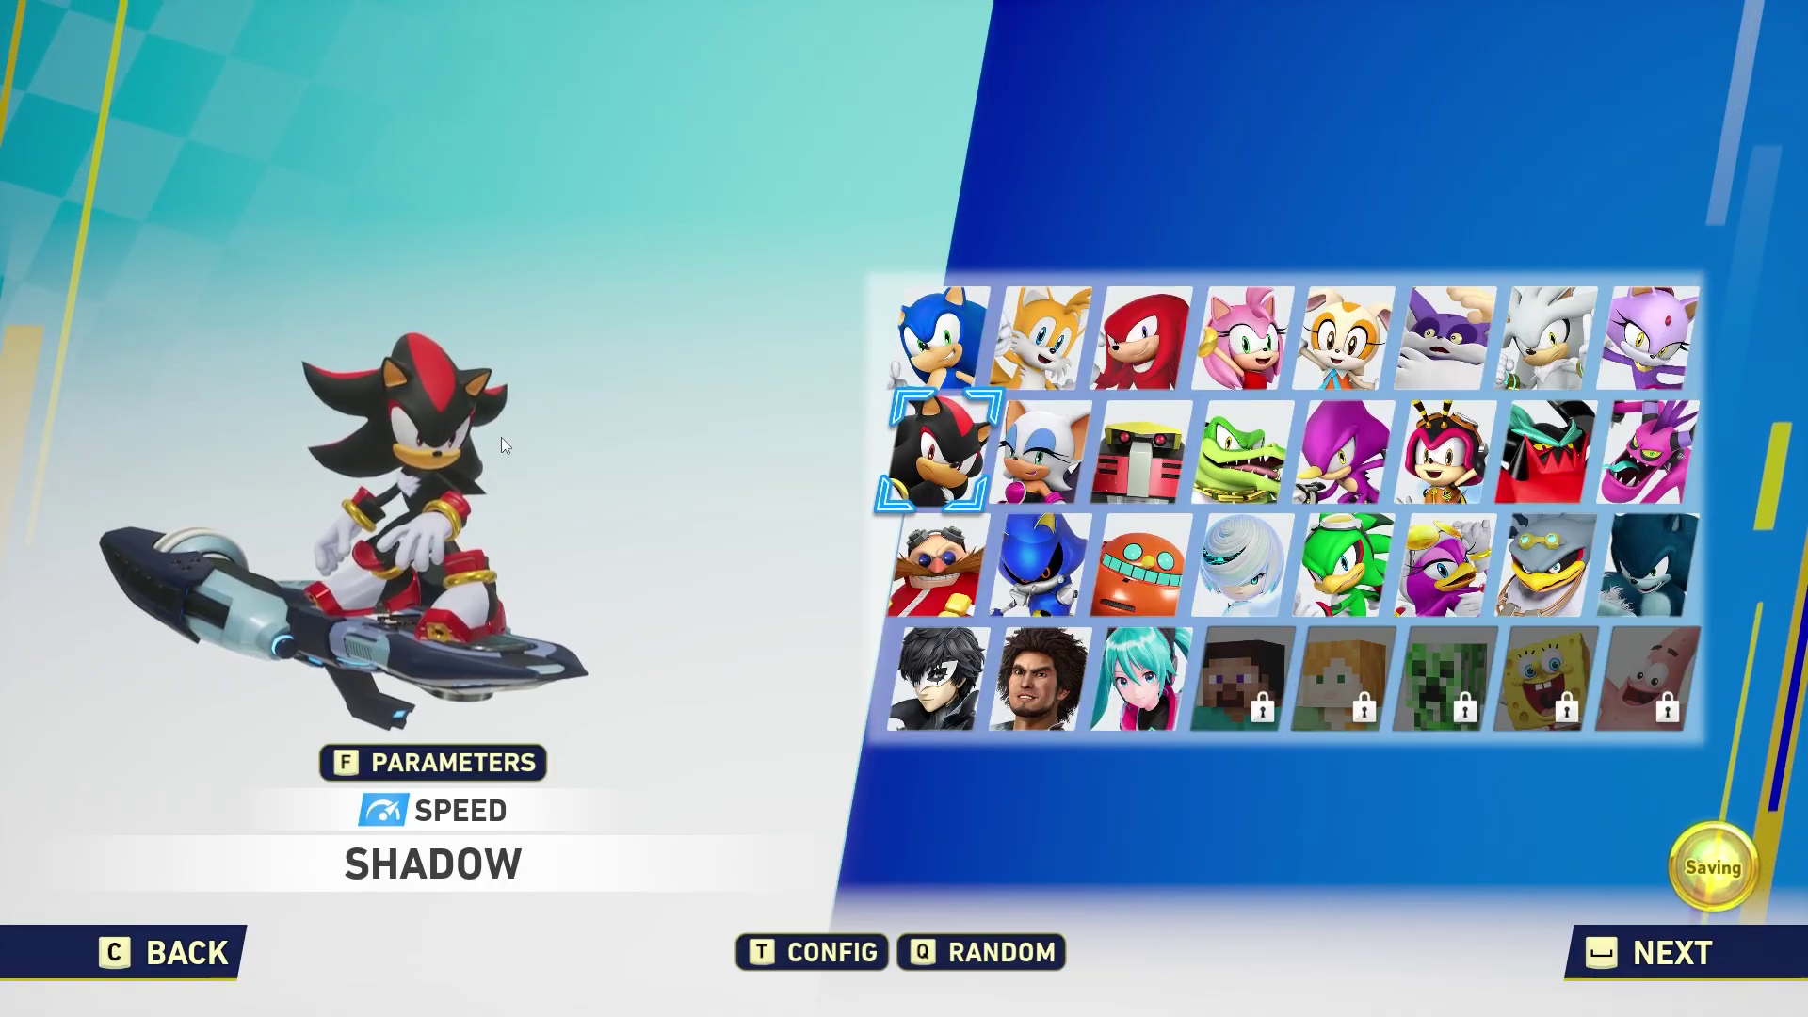
key("c")
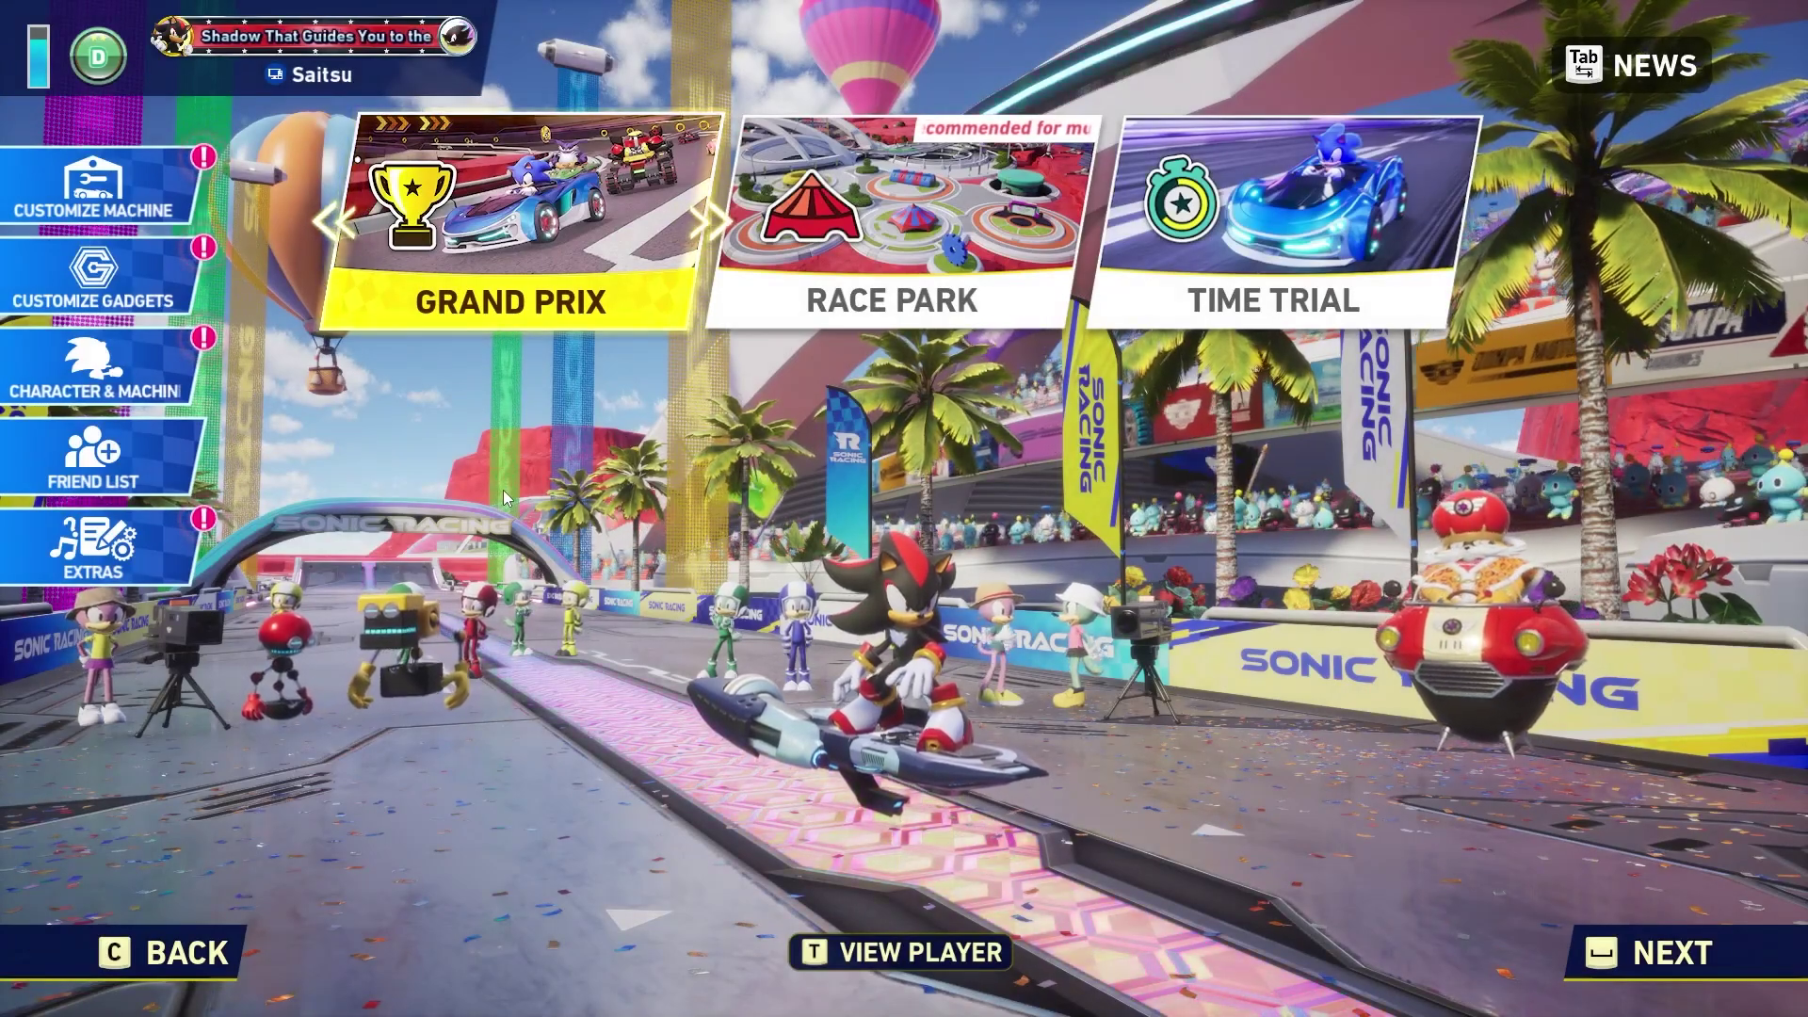
- Switch to FModel and open the Japanese voice folder UNION/Content/L10N/ja/CriWareData
key("alt+Tab")
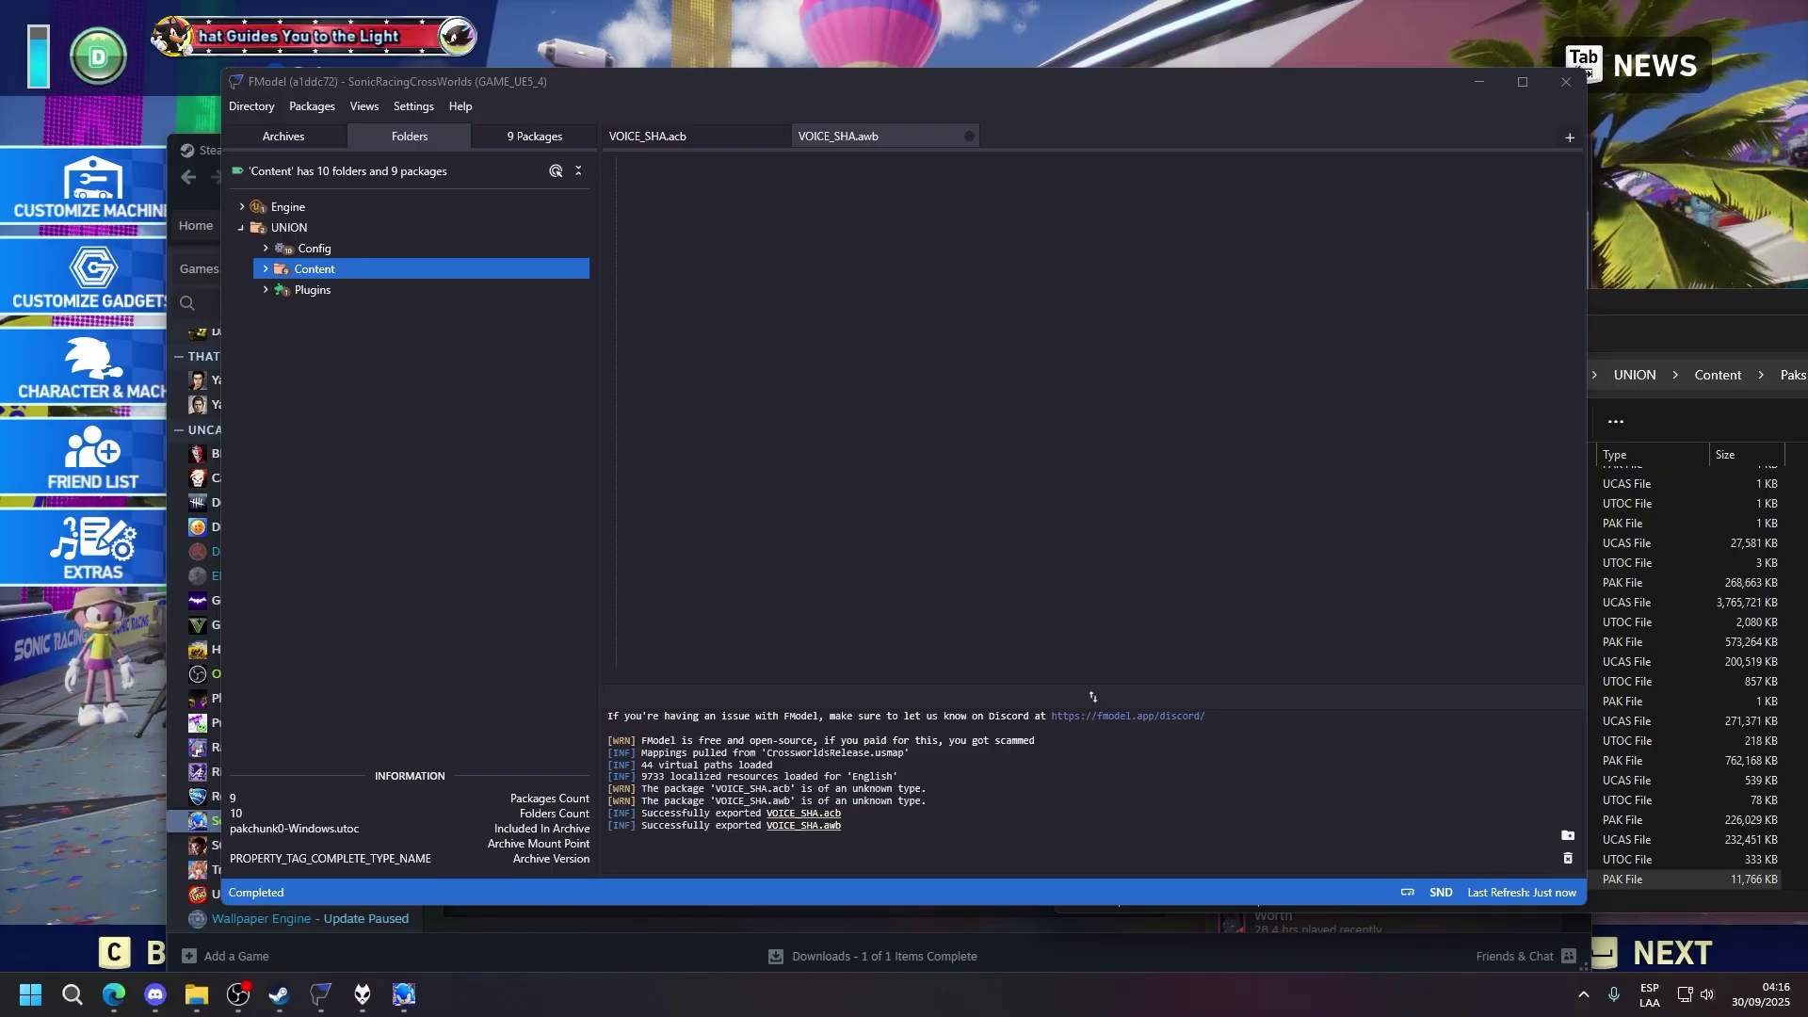
left_click(265, 271)
left_click(288, 393)
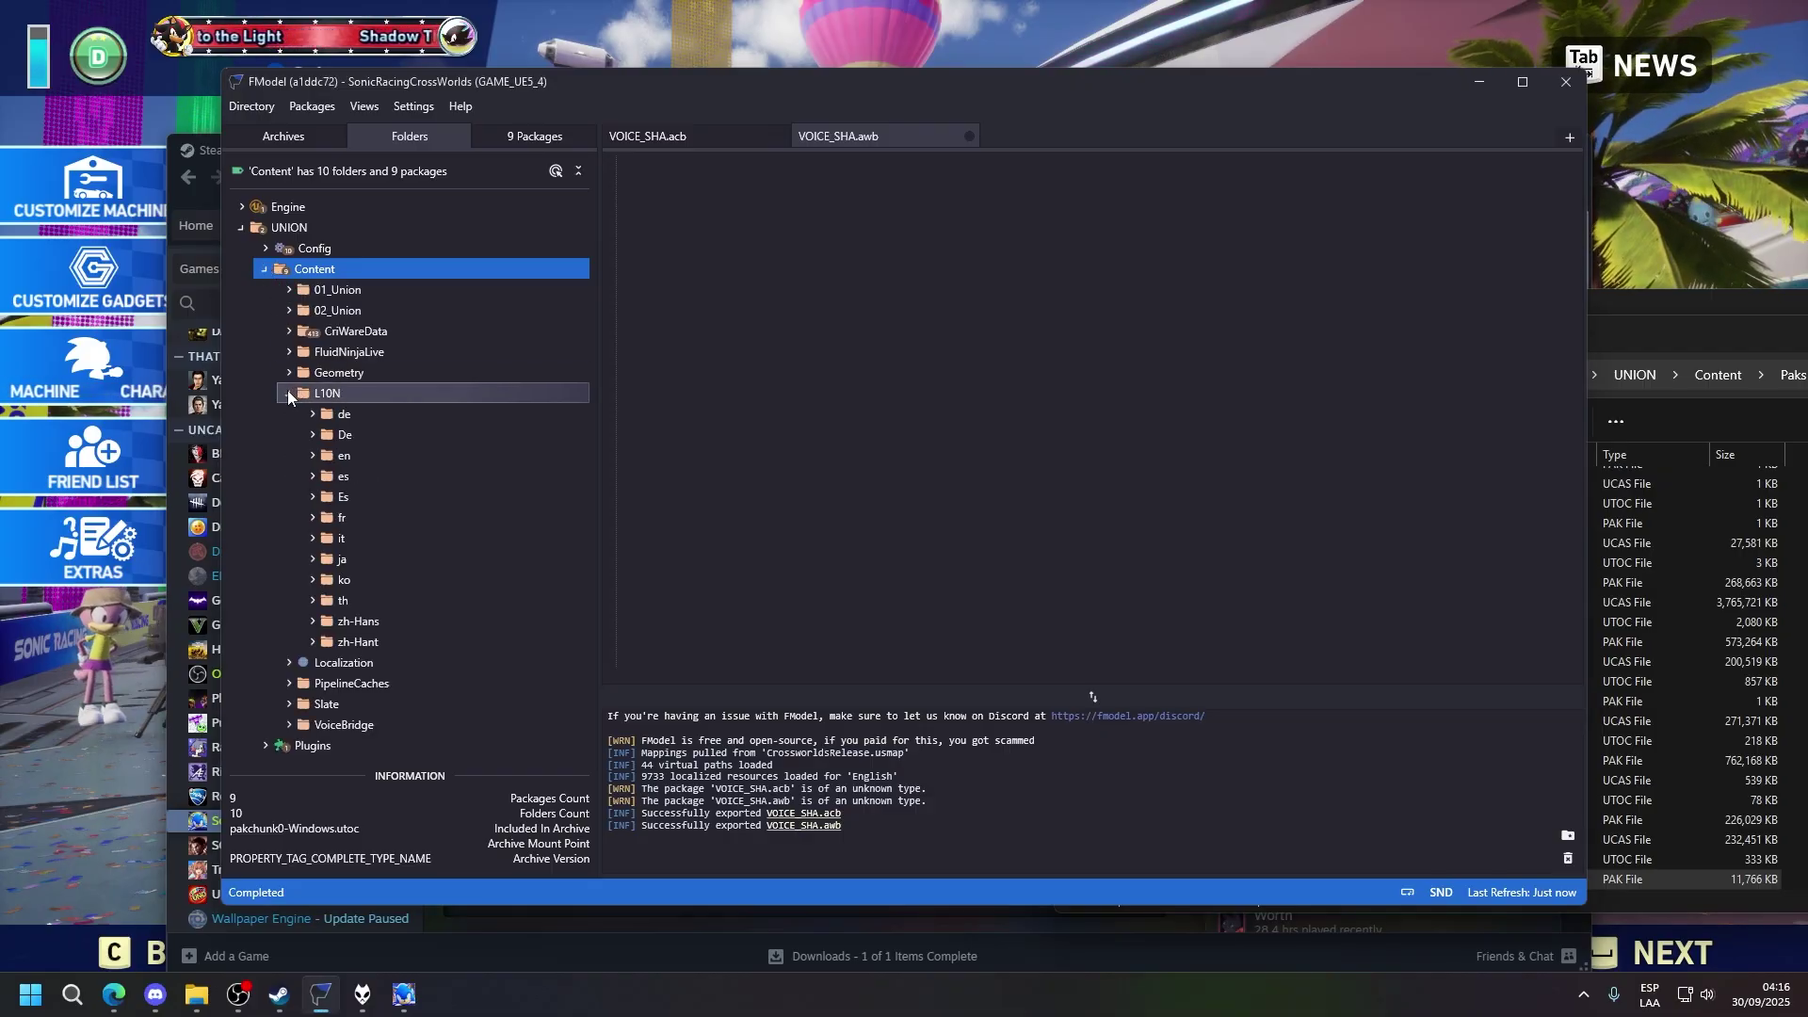
left_click(312, 559)
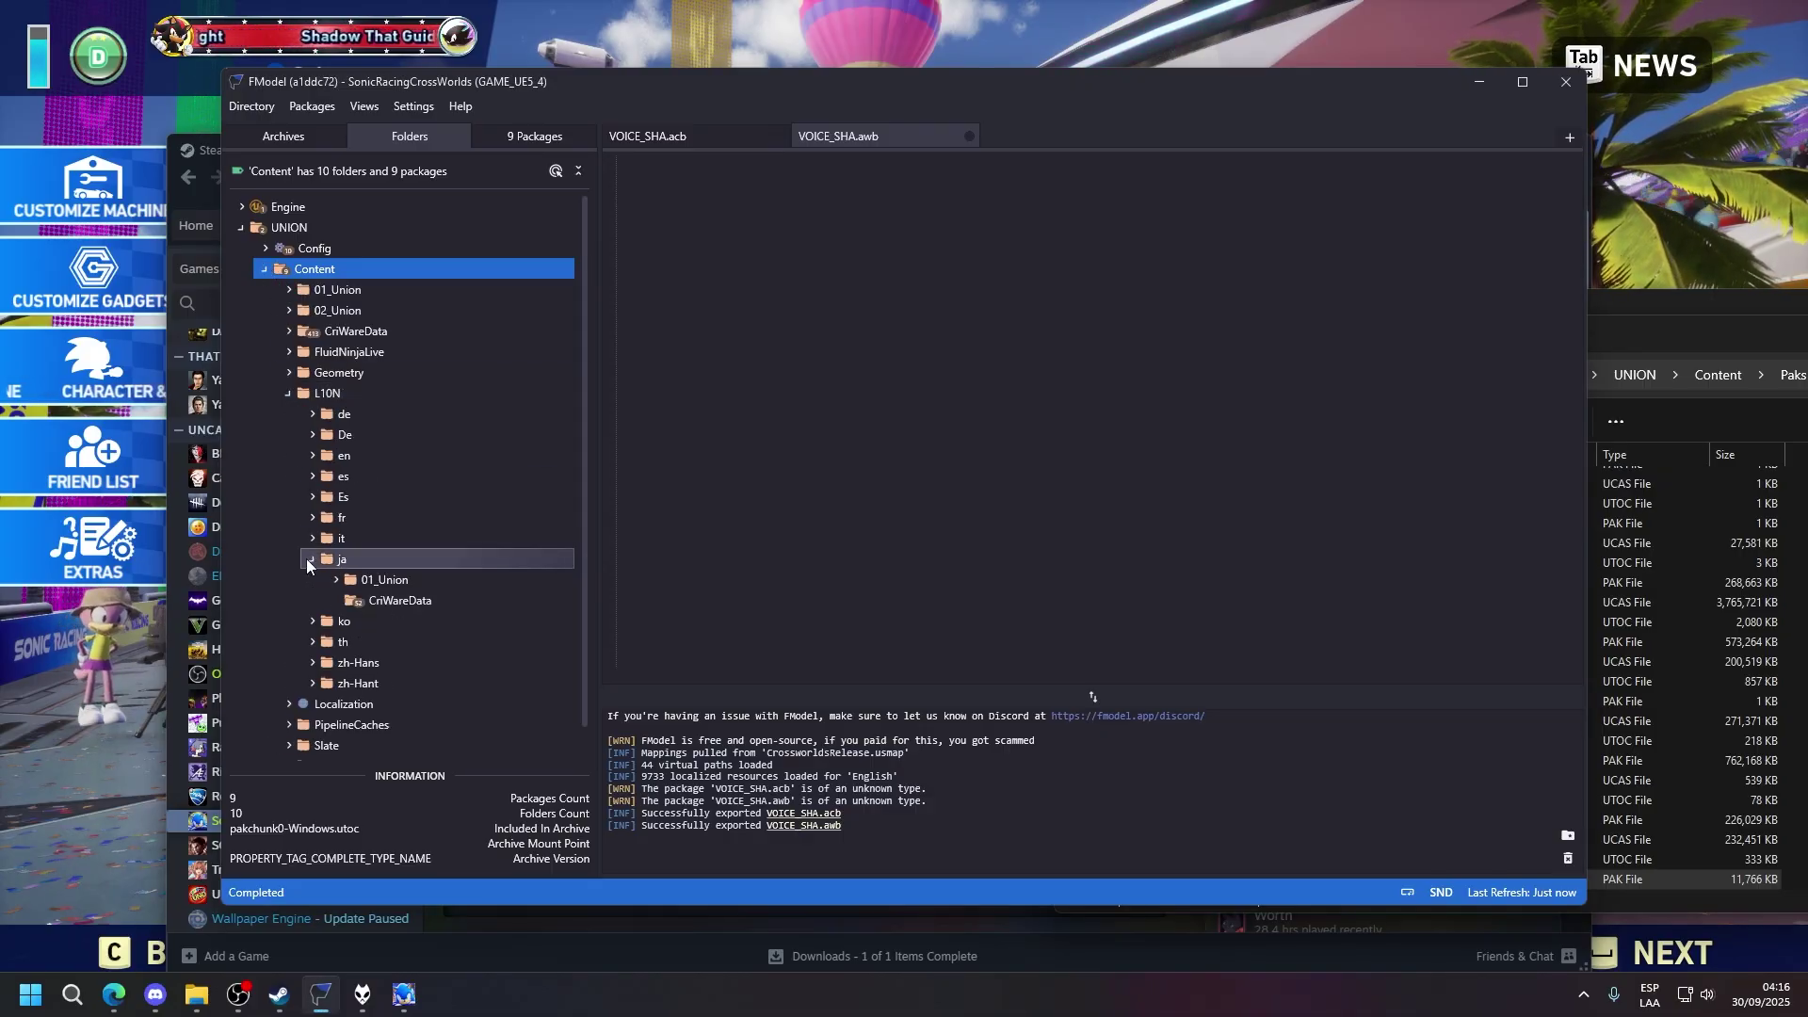
double_click(397, 604)
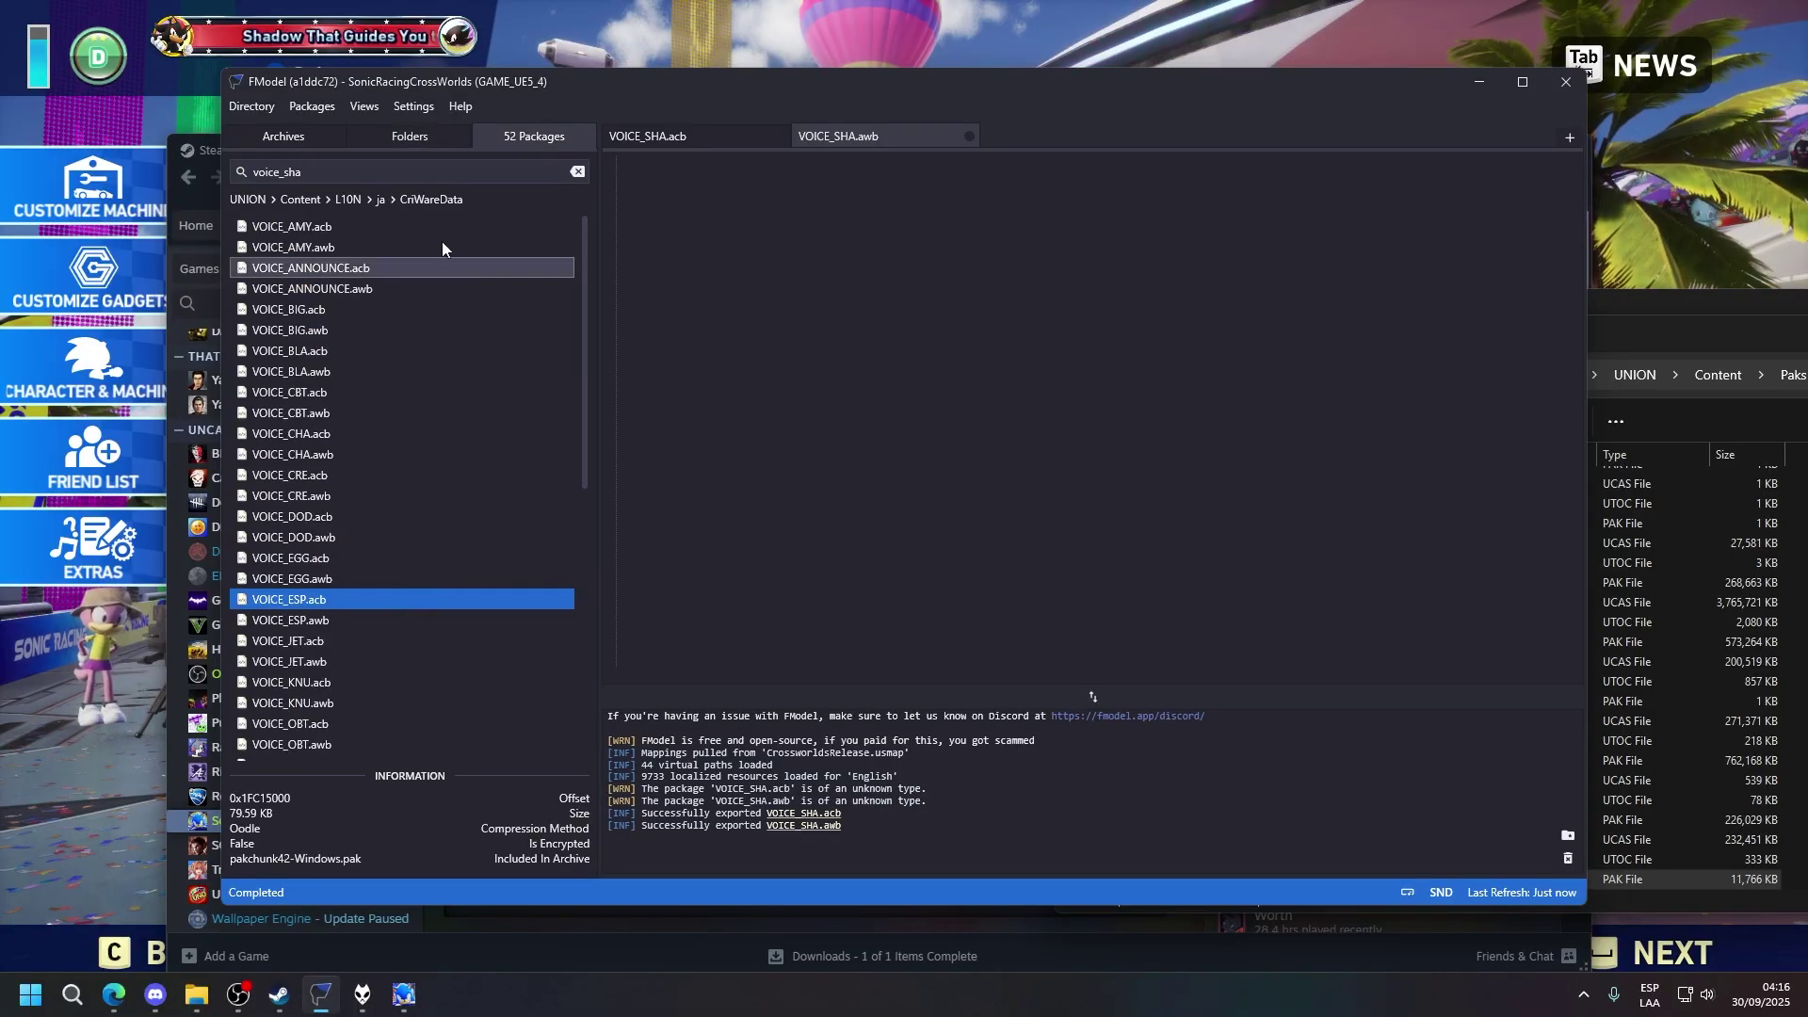
- Export the Japanese VOICE_SHA.acb and VOICE_SHA.awb packages and open their export folder
scroll(467, 444, "down", 1)
scroll(433, 471, "down", 5)
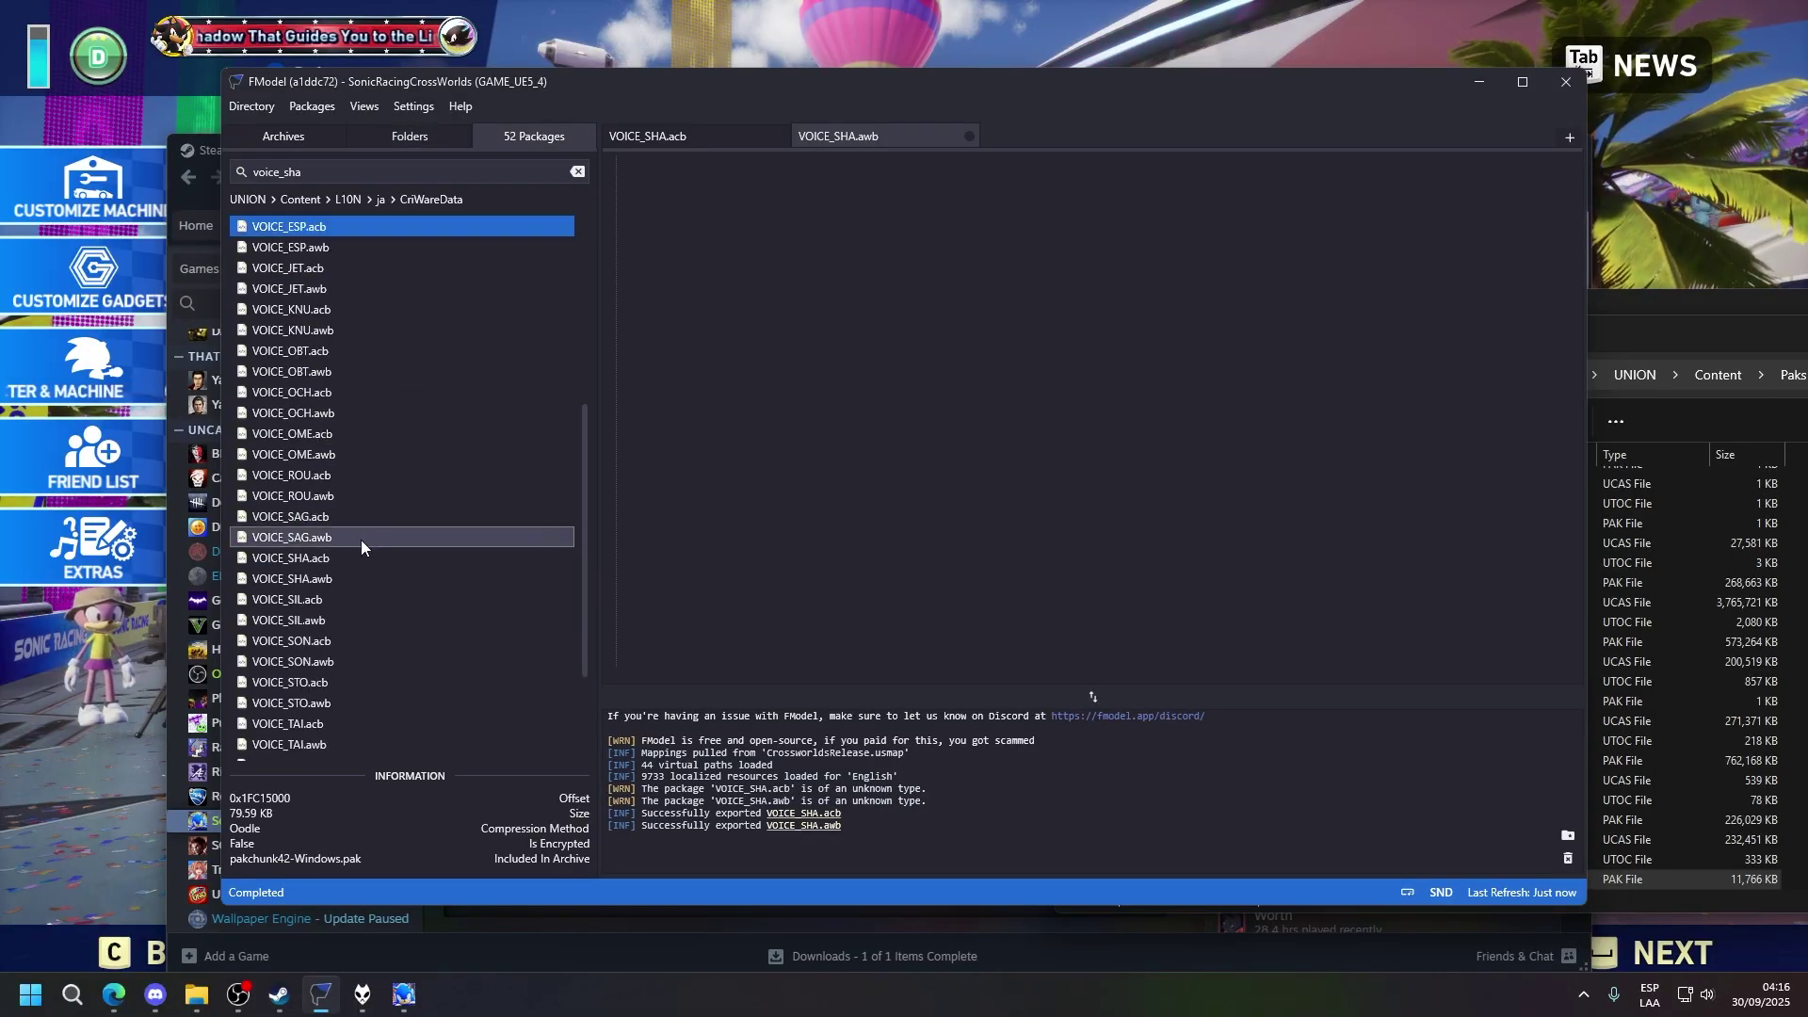
left_click_drag(330, 573, 311, 565)
right_click(311, 565)
left_click(415, 640)
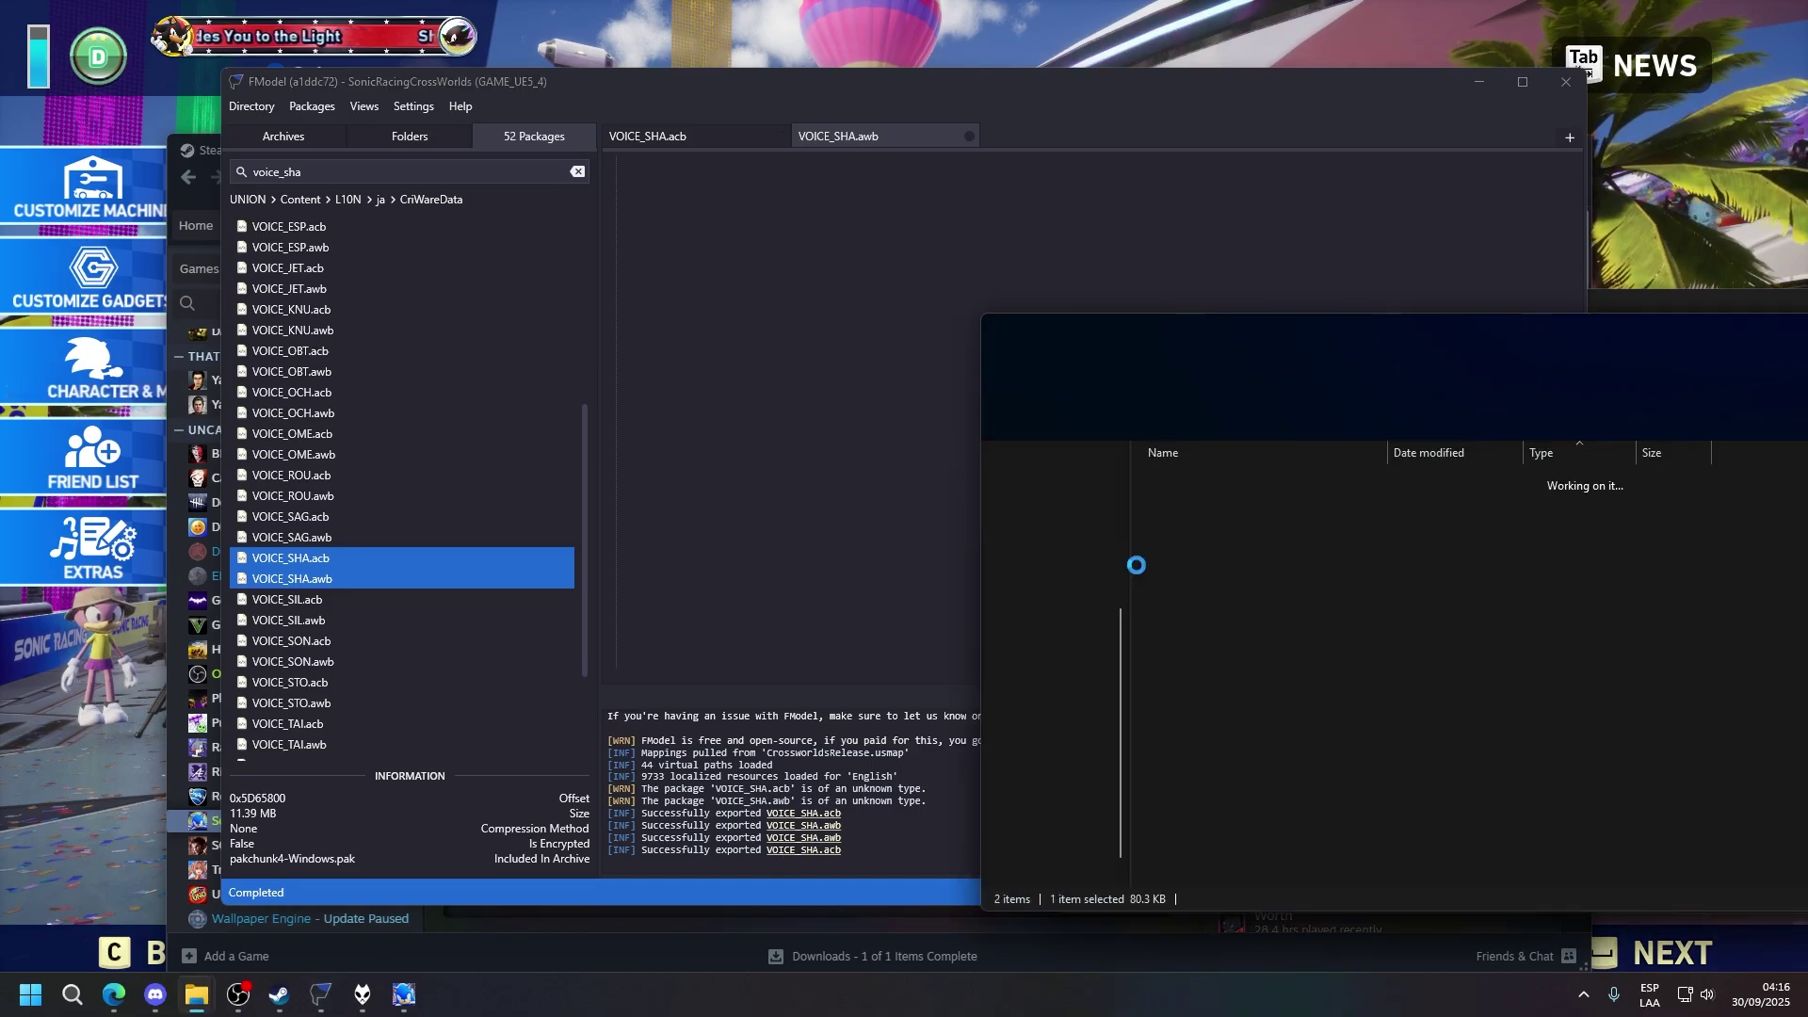
- Move the exported Japanese VOICE_SHA.acb and VOICE_SHA.awb into the UNION_Audio_Modding_Toolkit_1.1.2 folder
key("ctrl+a")
mouse_move(196, 995)
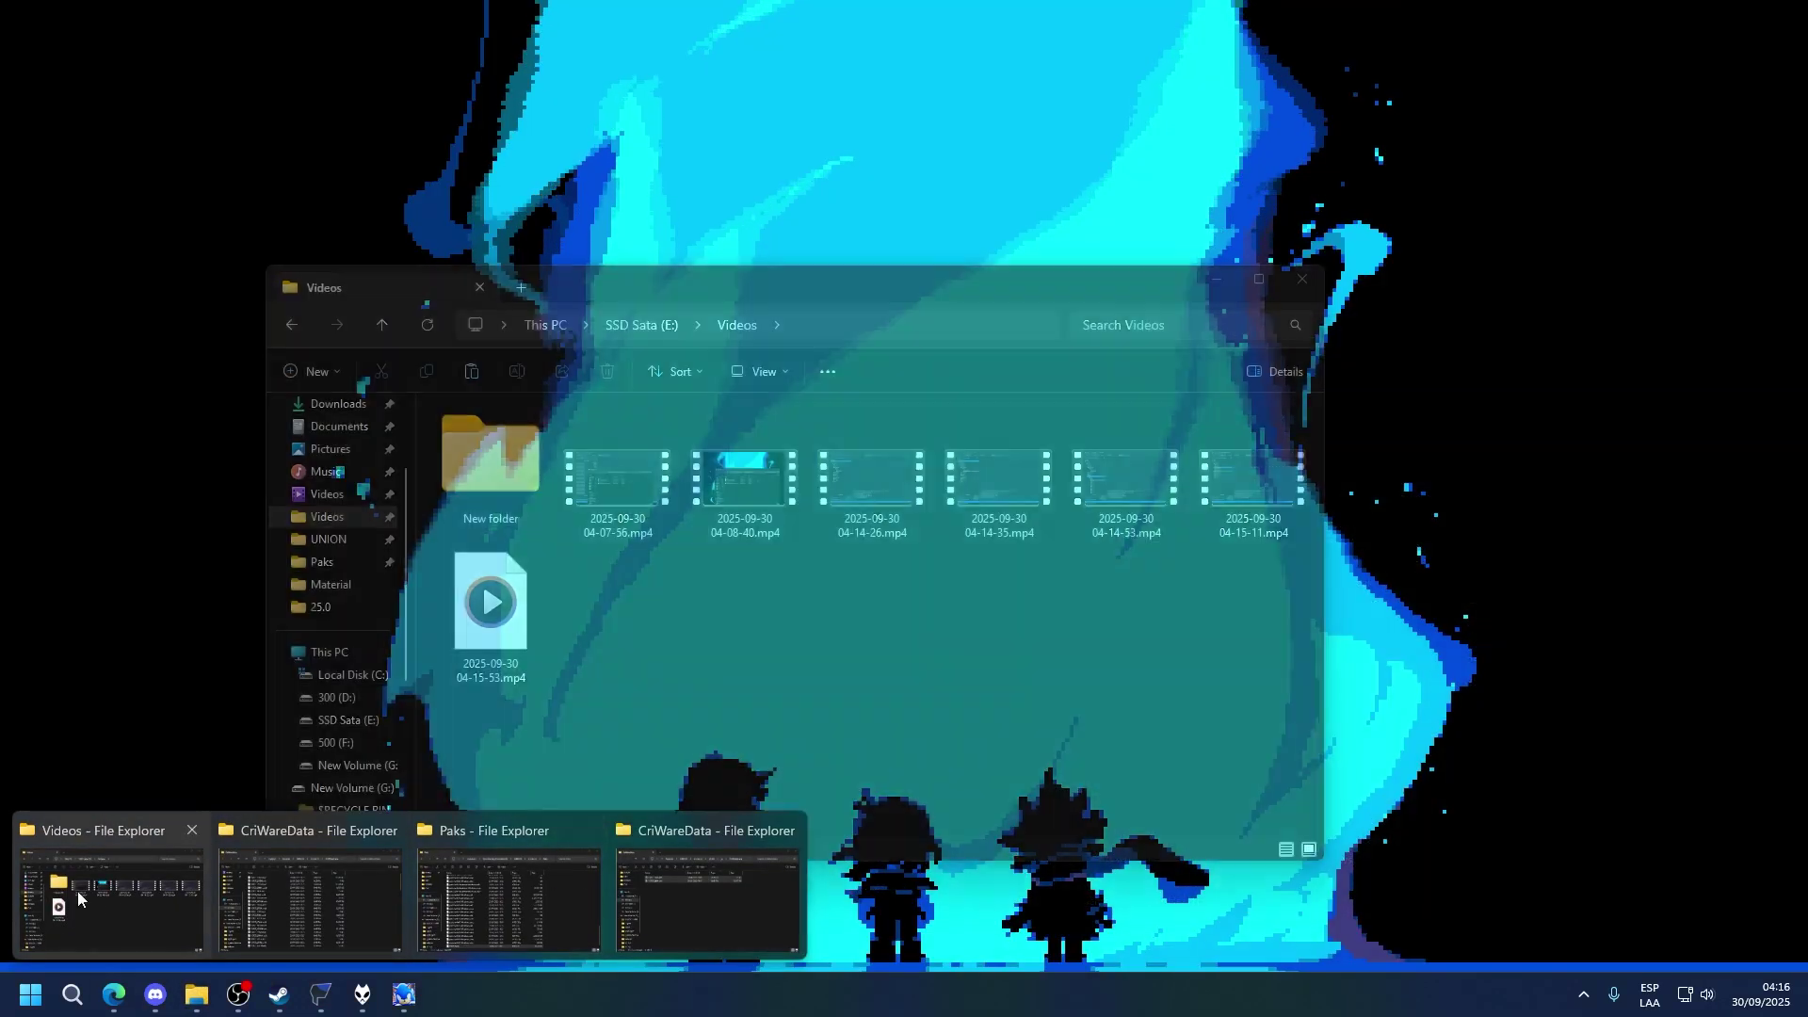
left_click(77, 891)
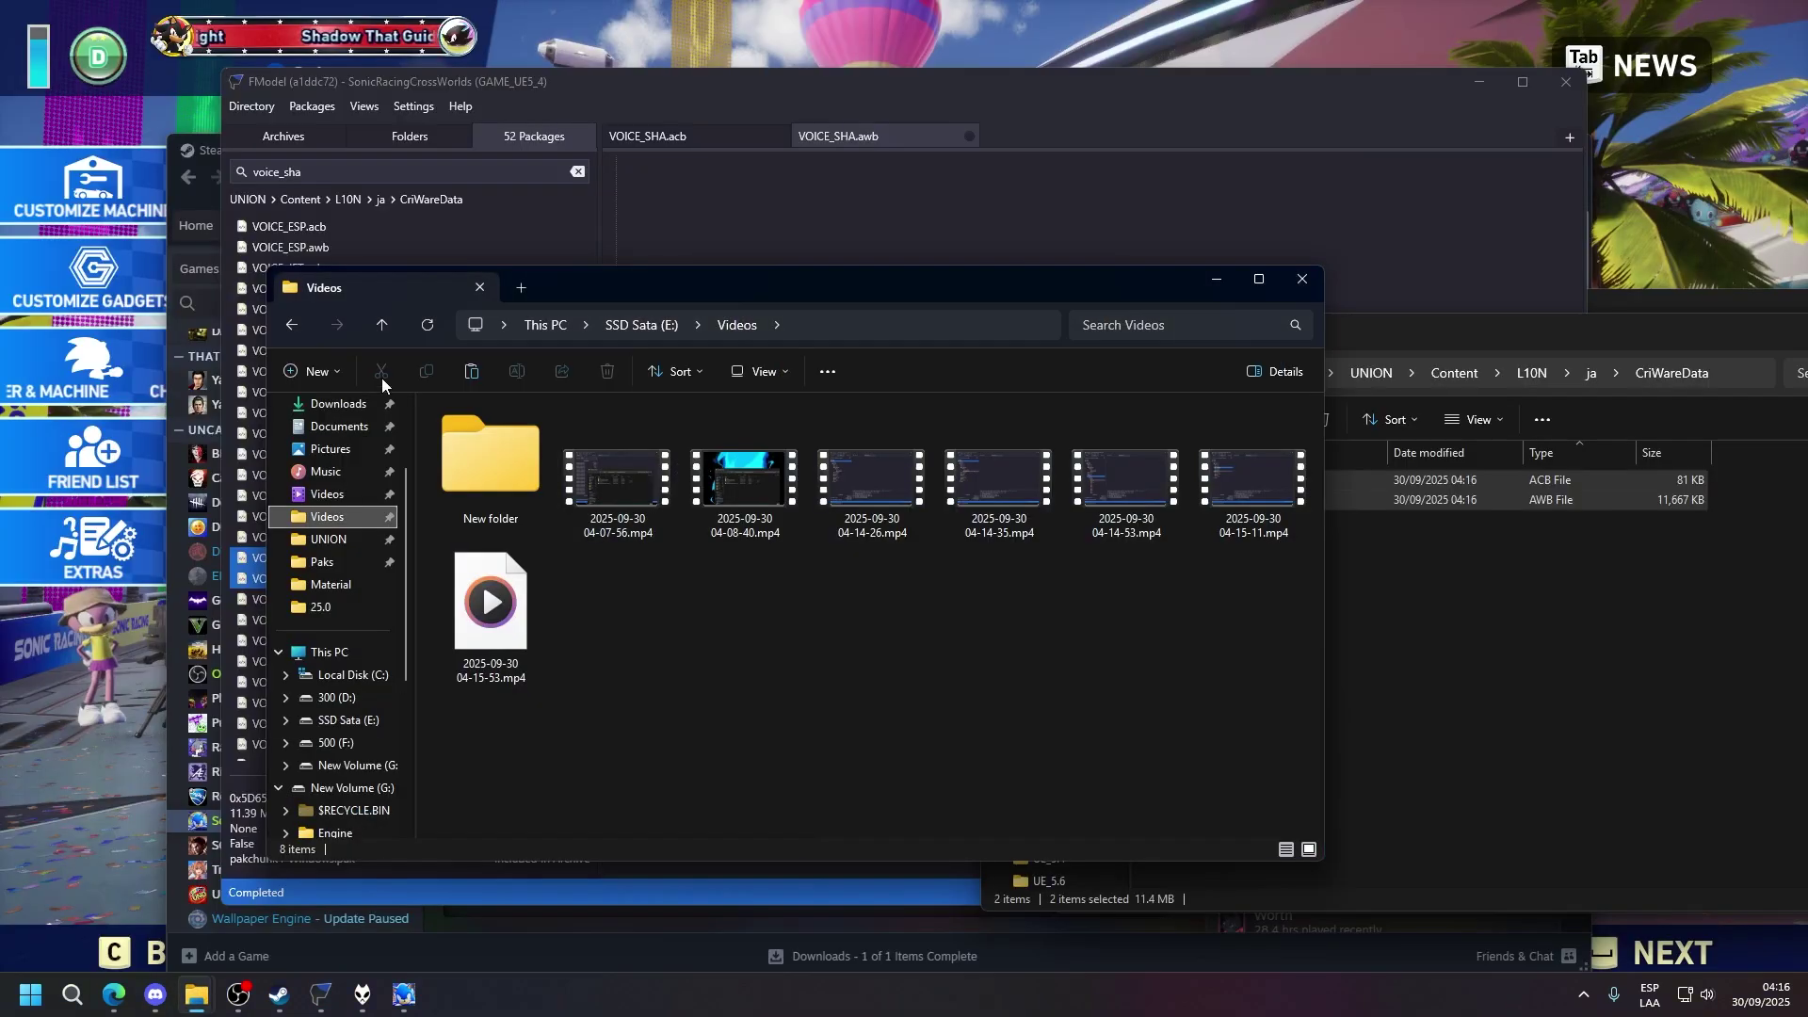
left_click(300, 328)
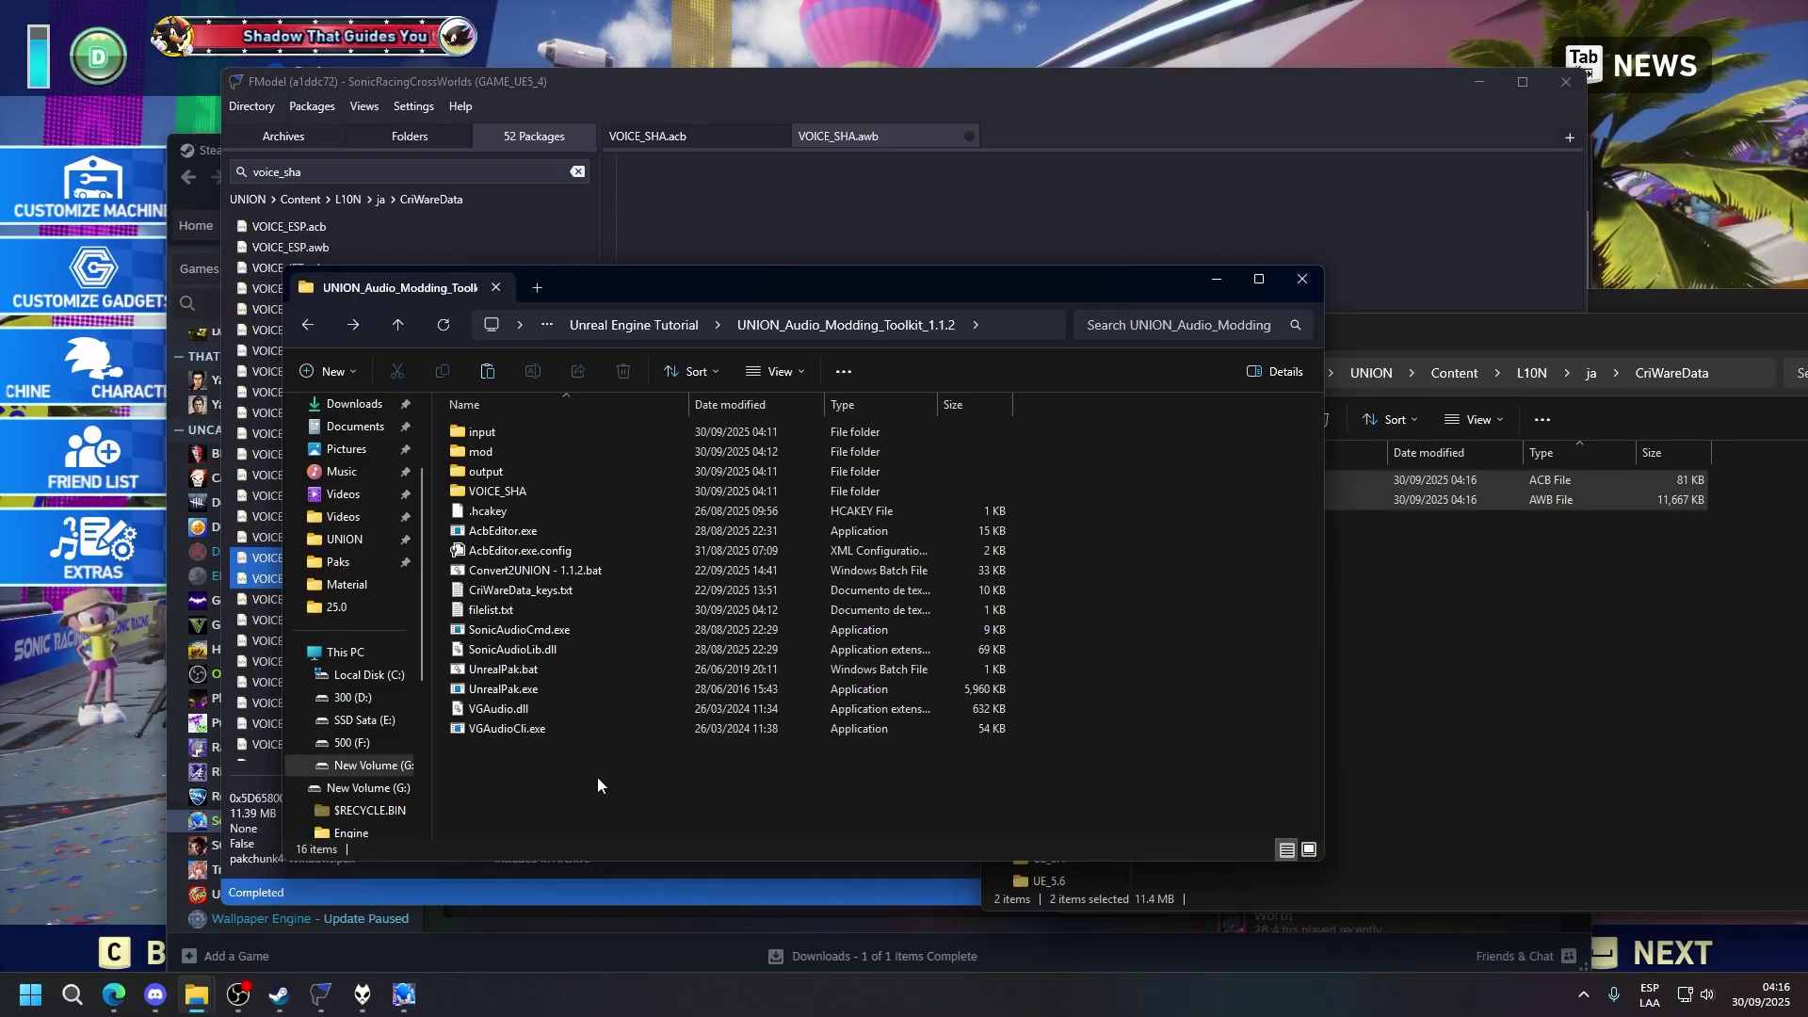
key("ctrl+v")
left_click(1431, 664)
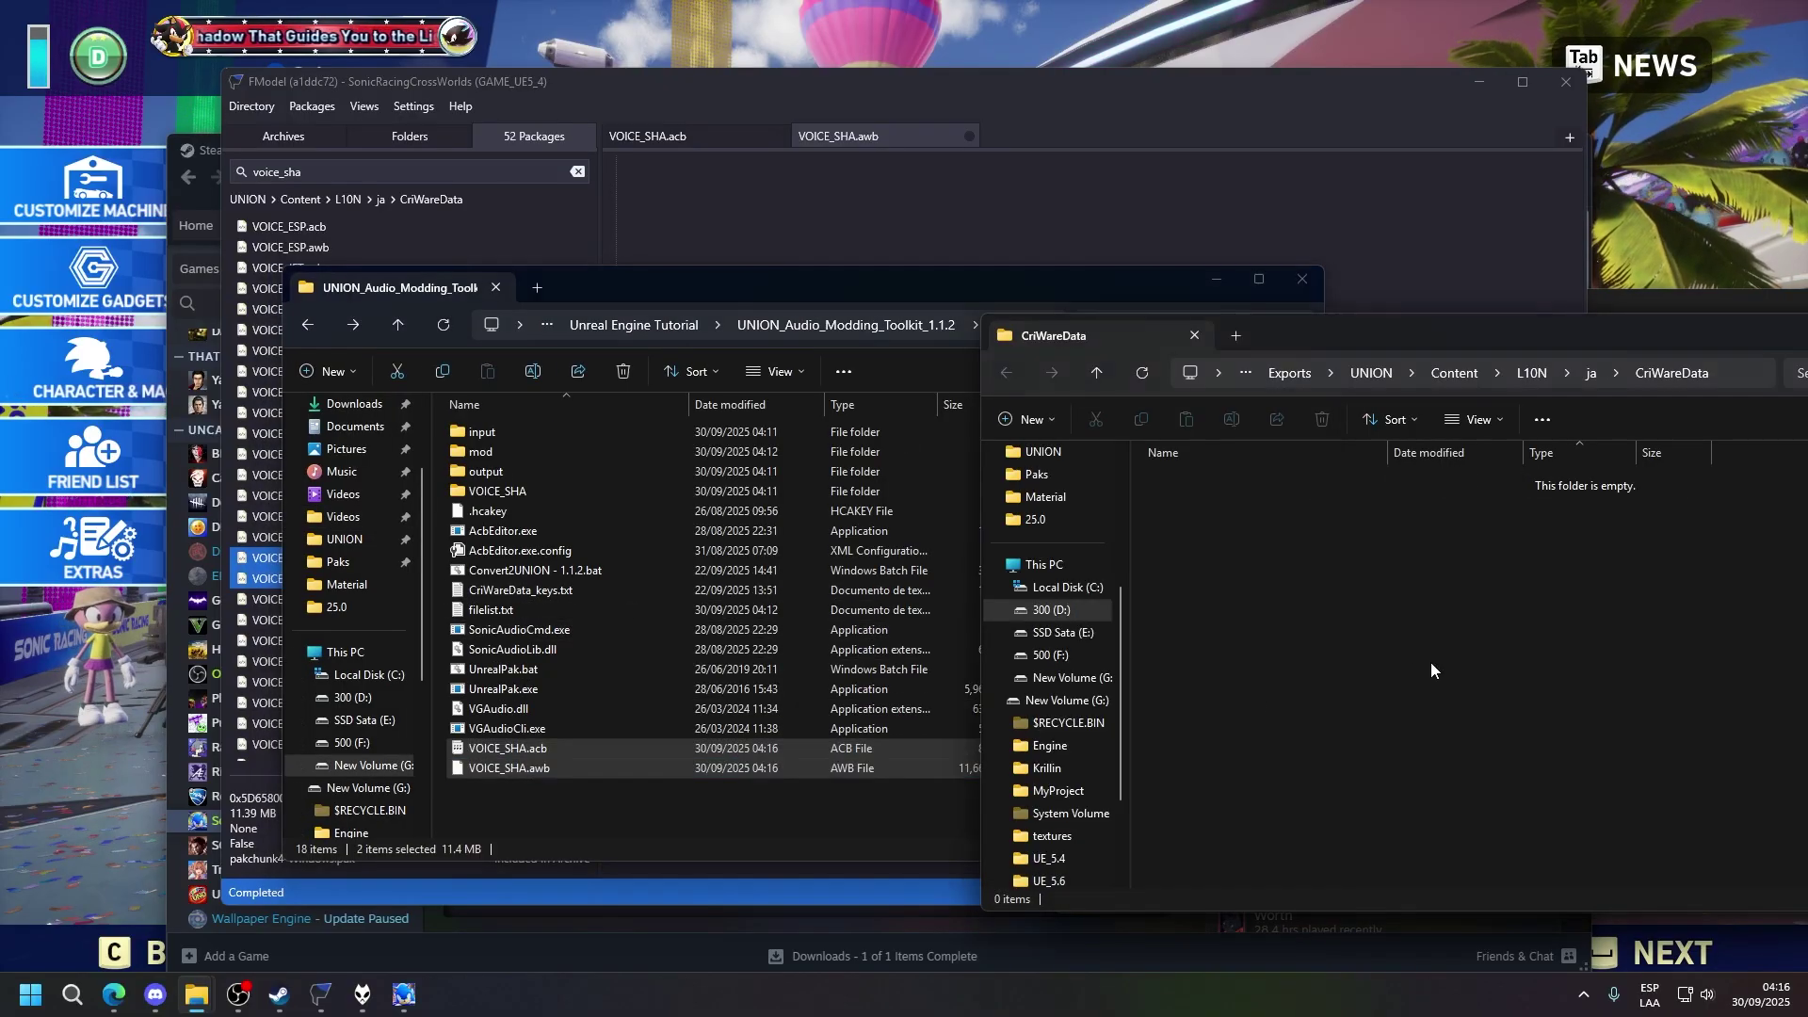
- Replace the foobar2000 playlist with the Japanese VOICE_SHA.awb, preview its tracks from the first one, and stop playback
left_click(365, 994)
left_click(1138, 572)
key("ctrl+a")
key("Delete")
left_click(542, 783)
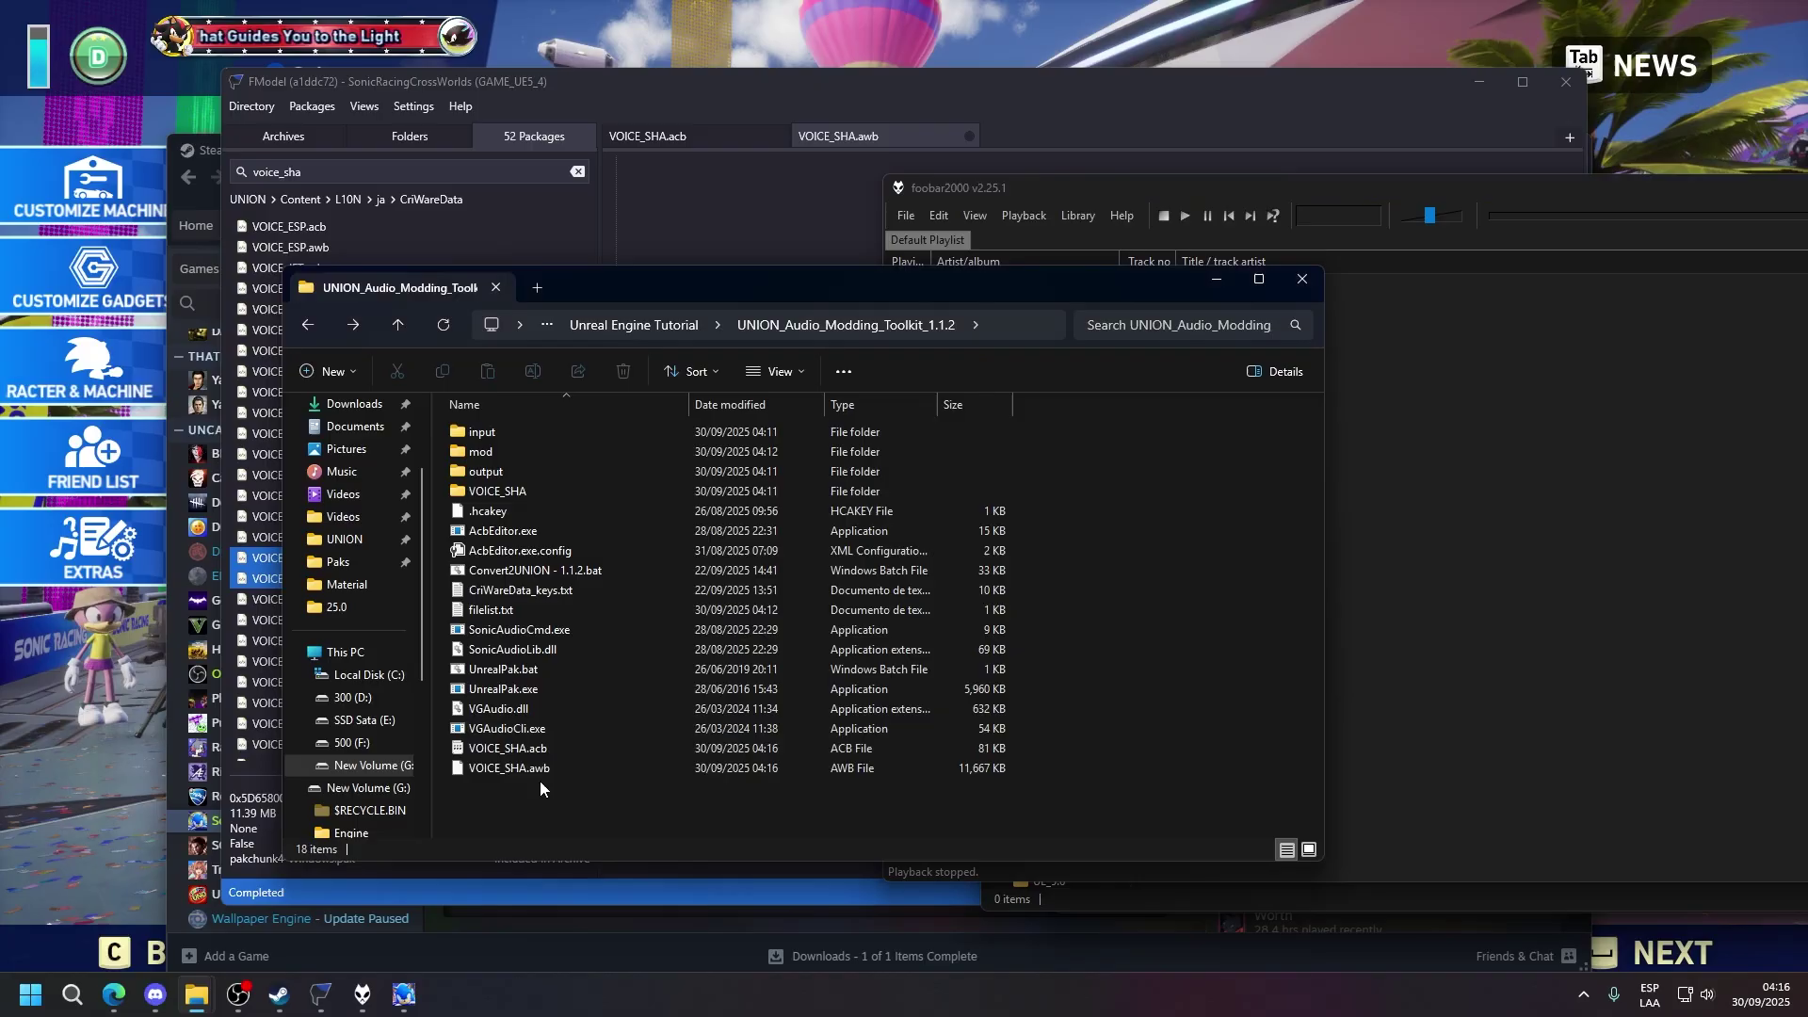
left_click_drag(533, 769, 1516, 561)
left_click(1403, 291)
double_click(1403, 288)
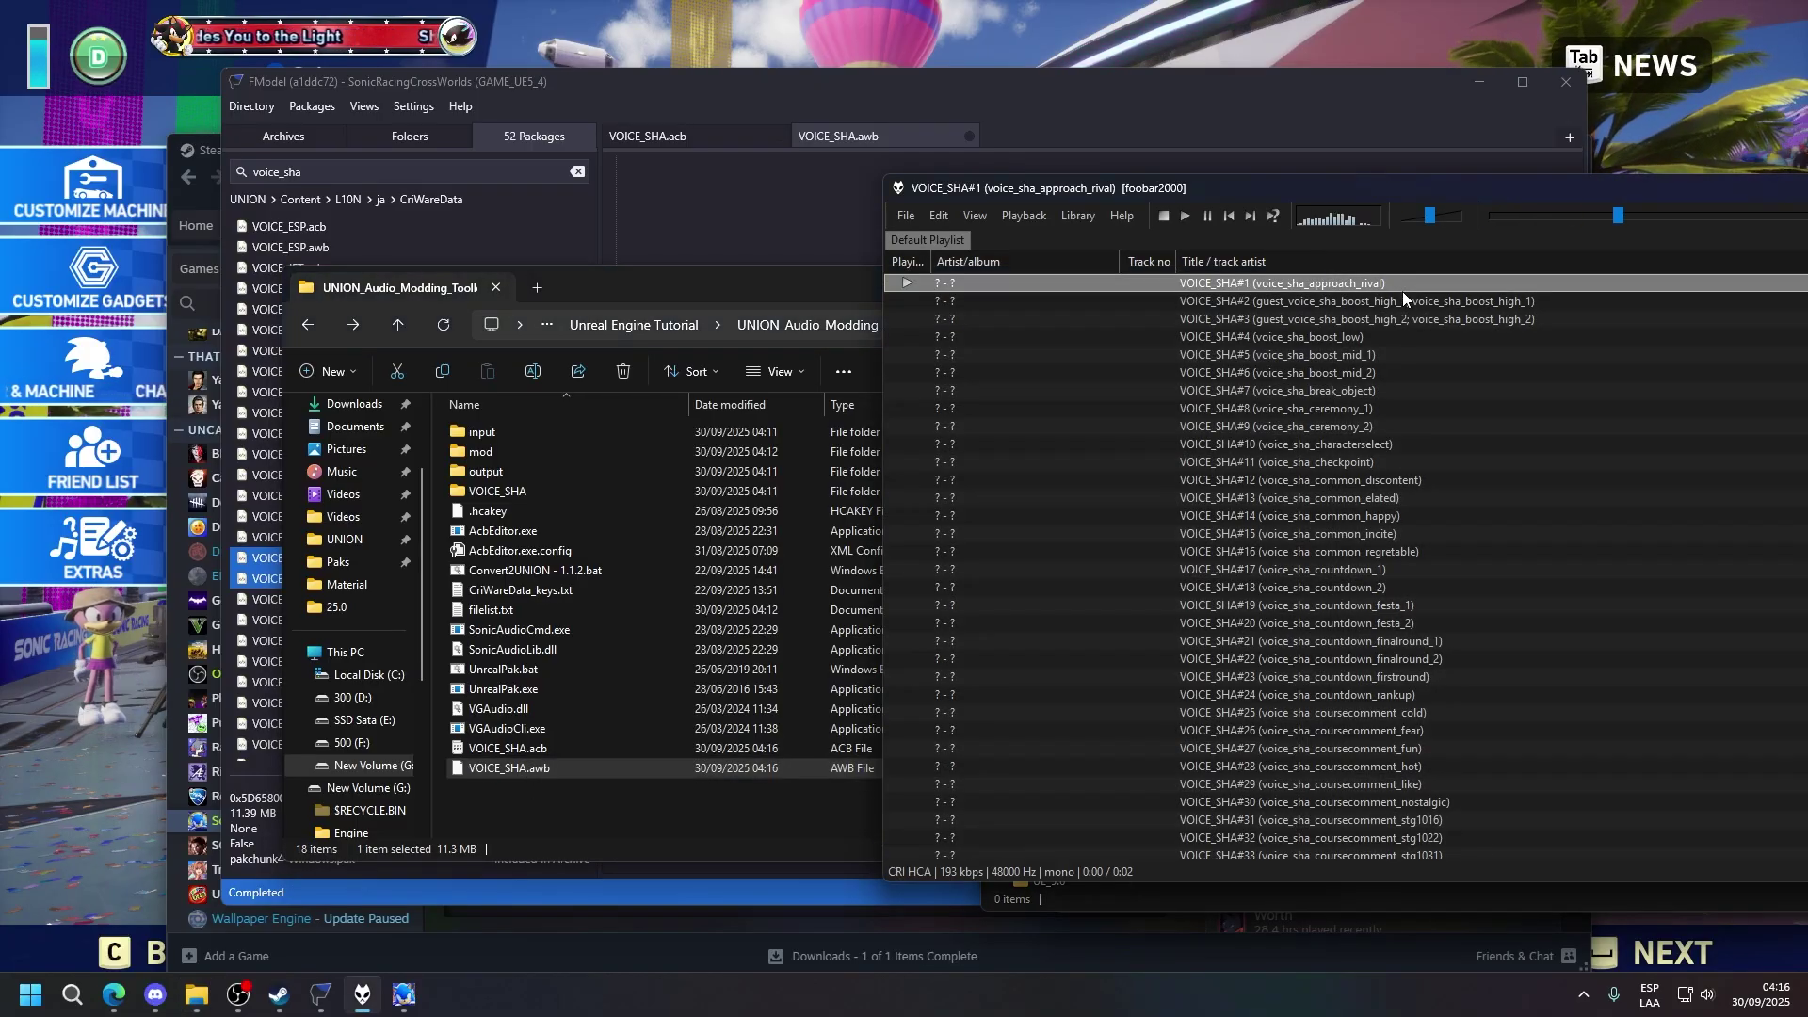
left_click(1165, 217)
- Open the toolkit's mod\UNION\Content folder and move its window clear of the Japanese folder path shown in FModel
left_click(595, 827)
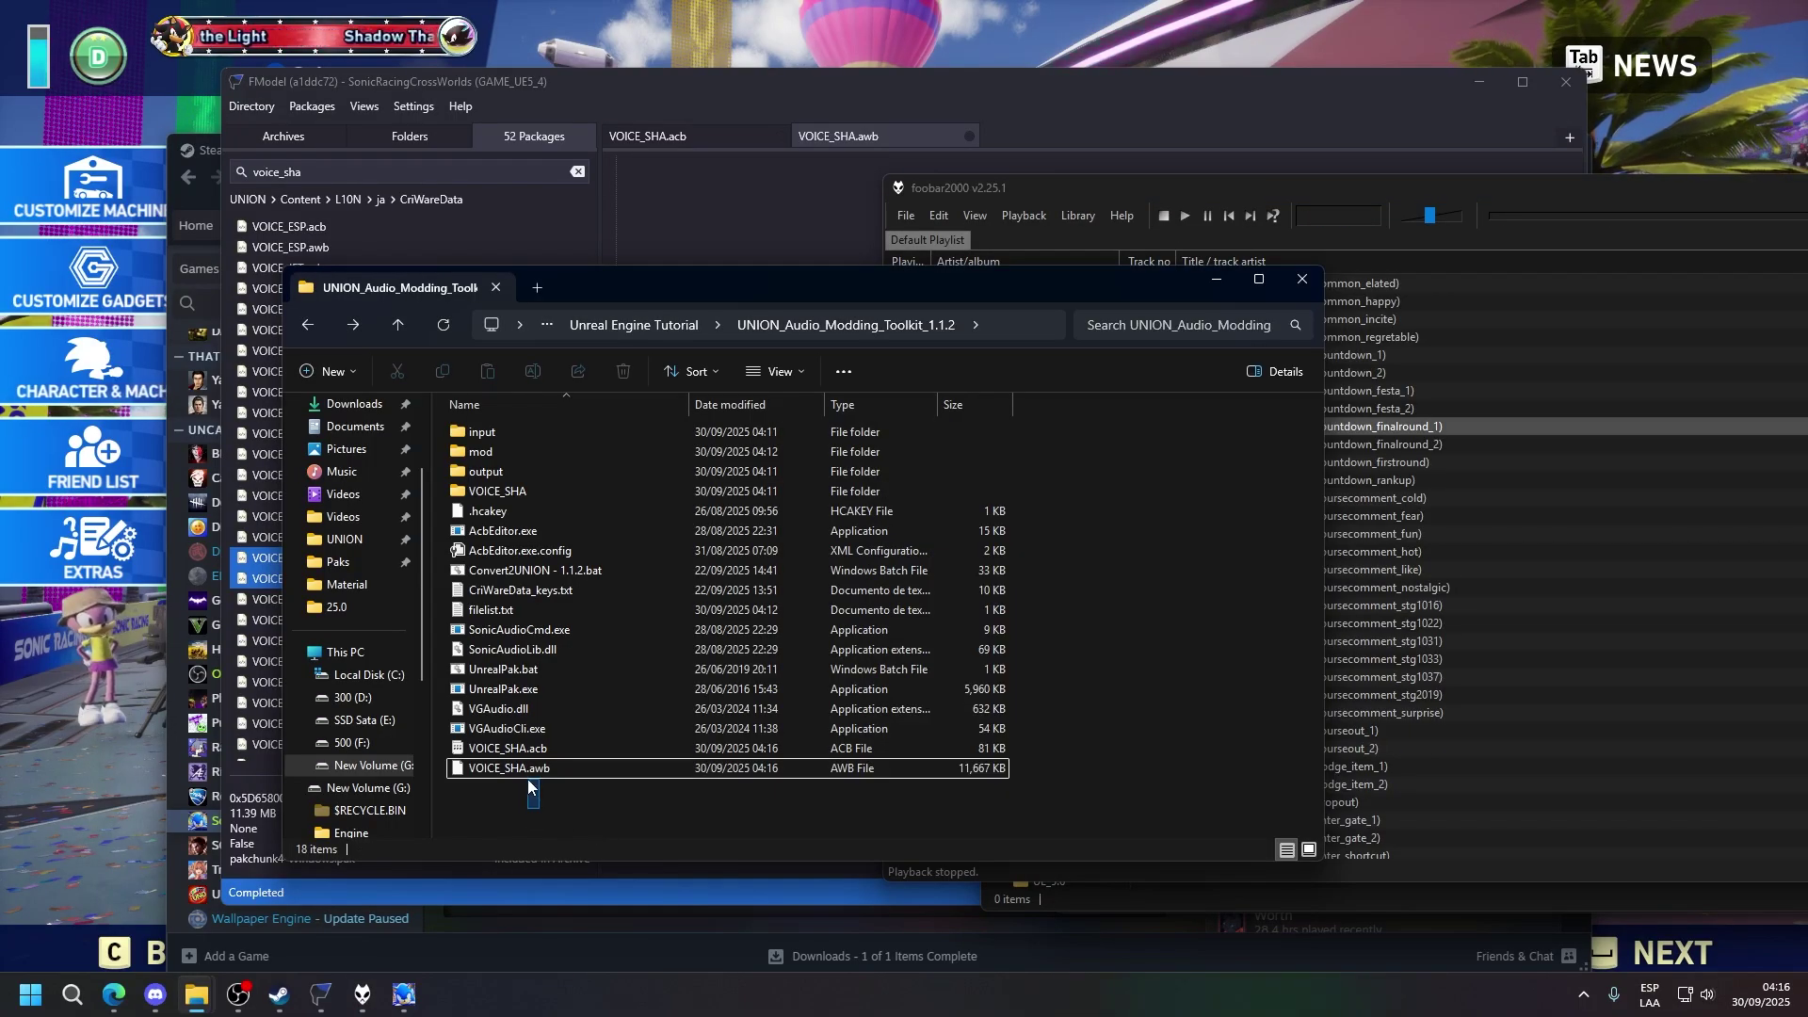
double_click(504, 454)
double_click(522, 432)
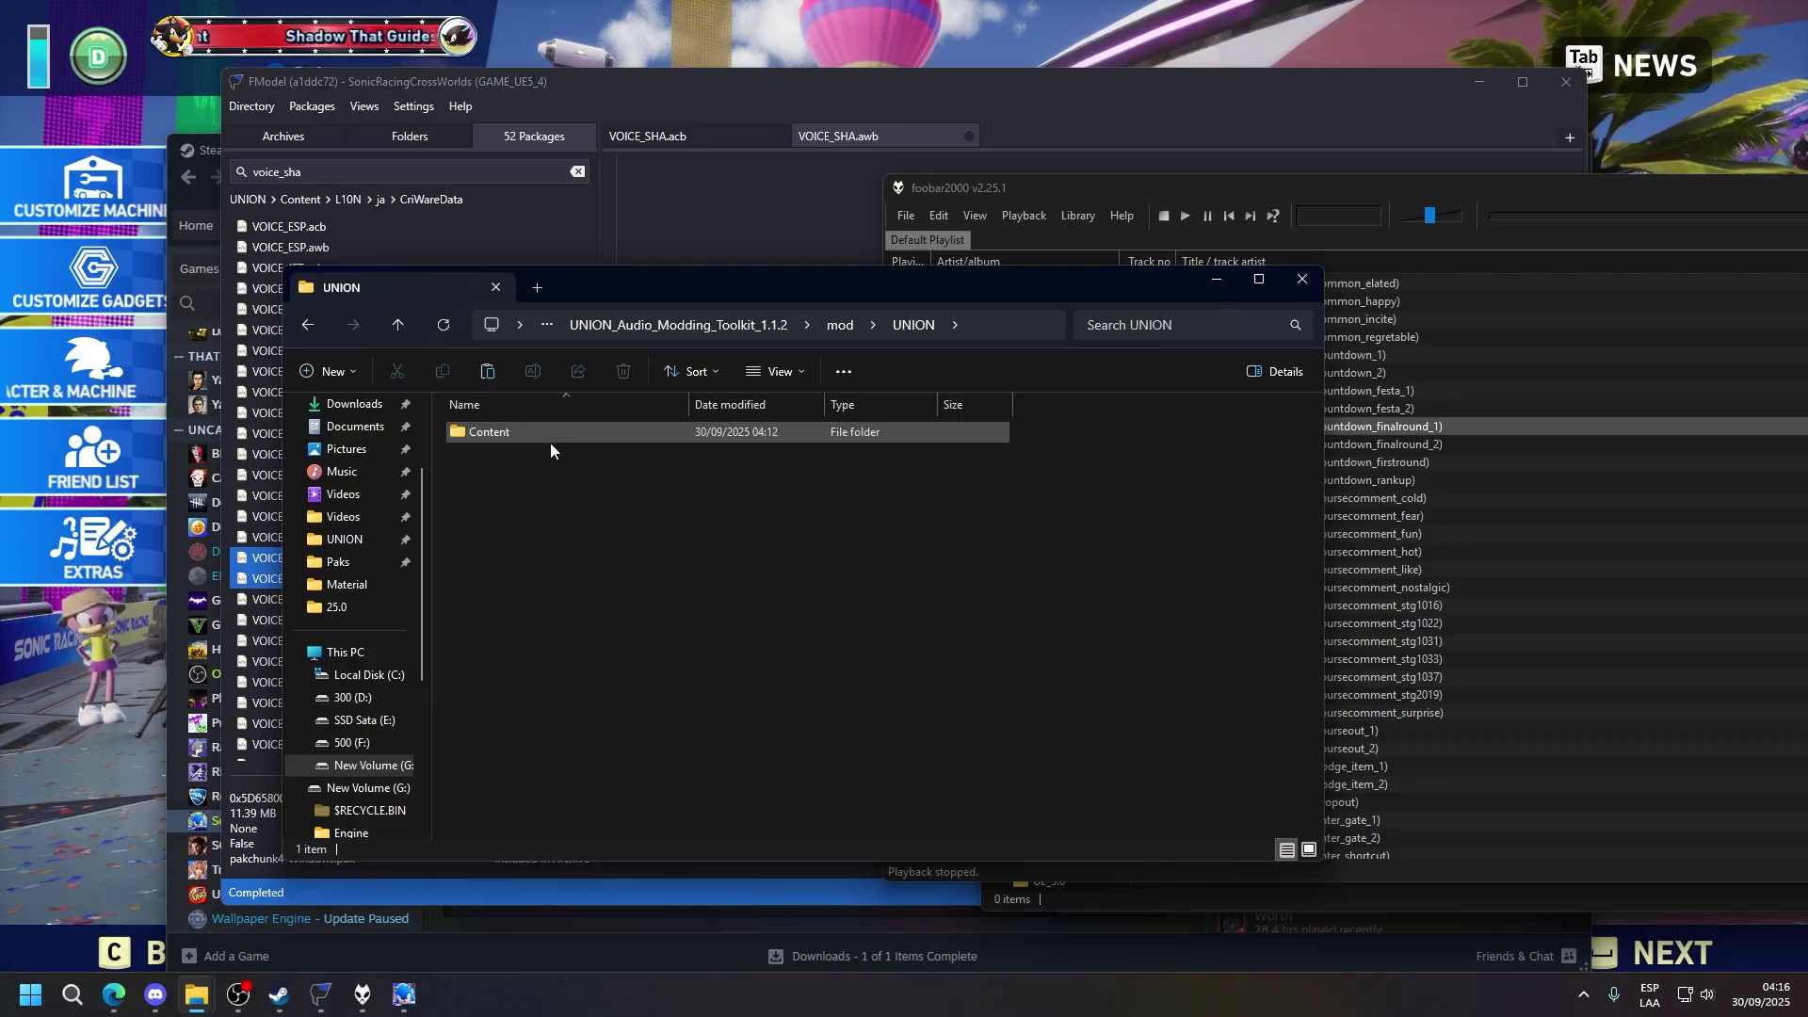
double_click(506, 435)
left_click_drag(624, 292, 517, 343)
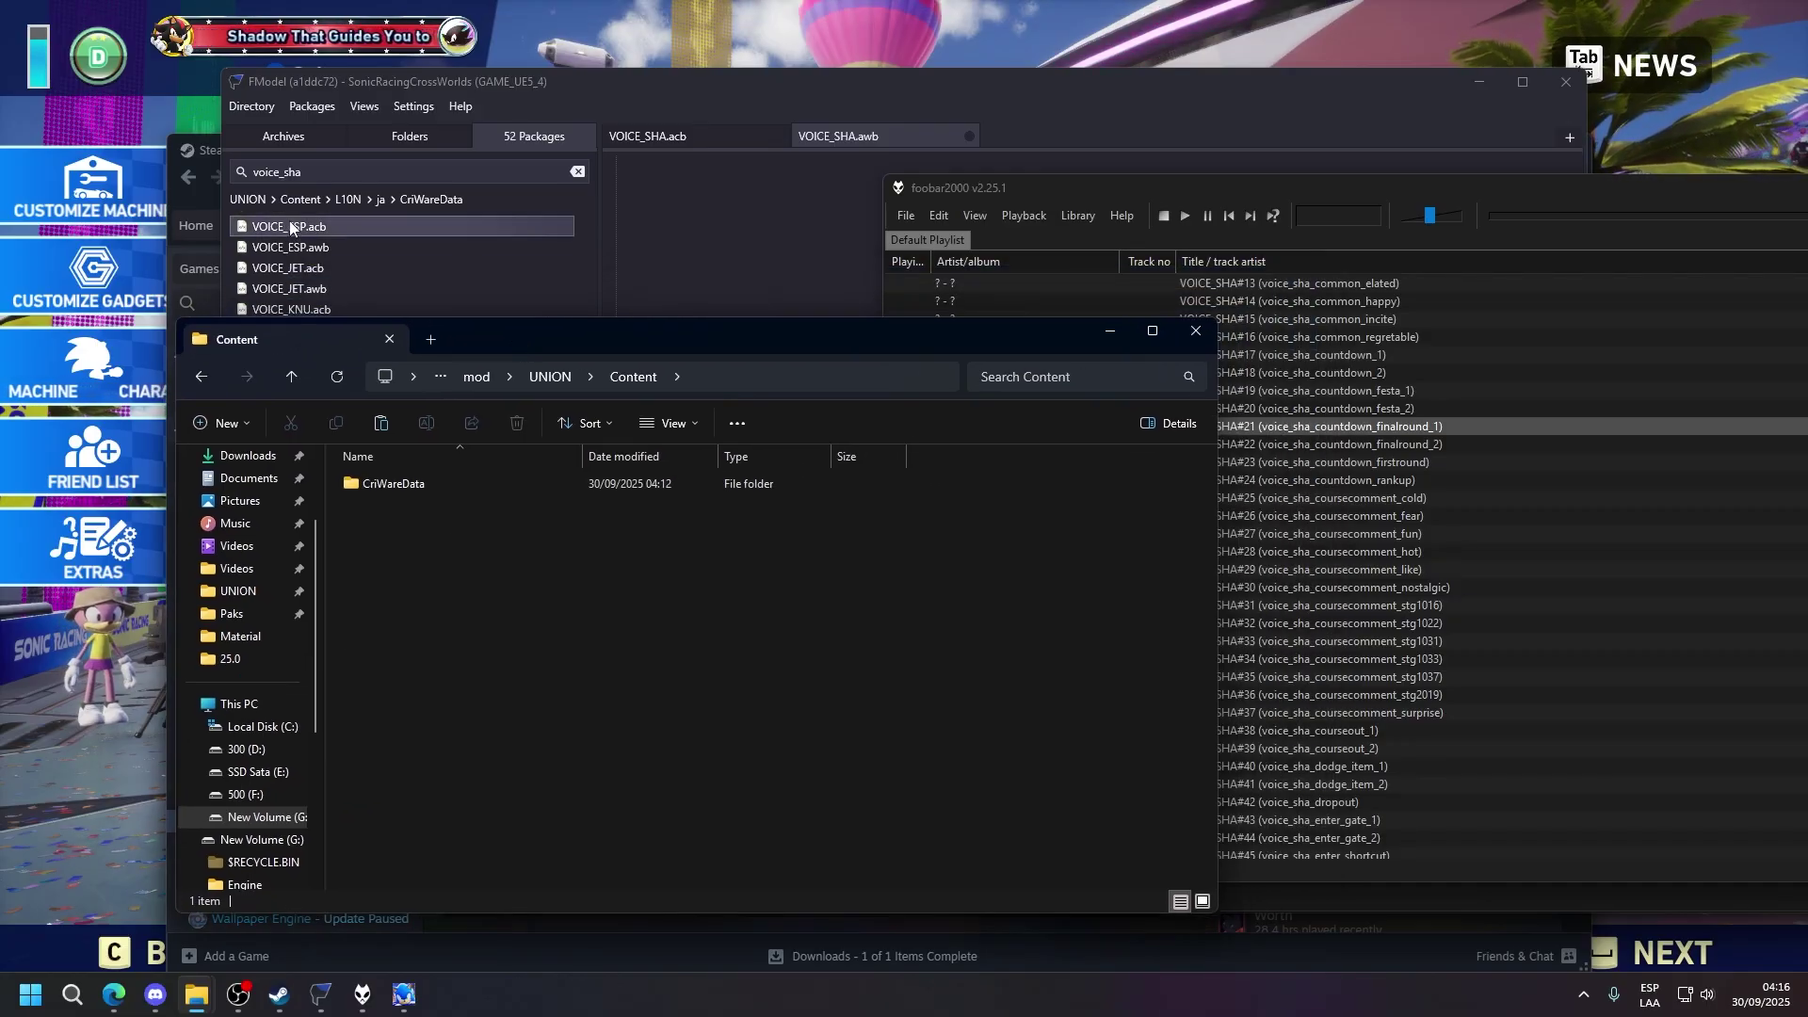
- Create a folder named L10N inside mod\UNION\Content and open it
right_click(438, 592)
mouse_move(513, 841)
left_click(671, 830)
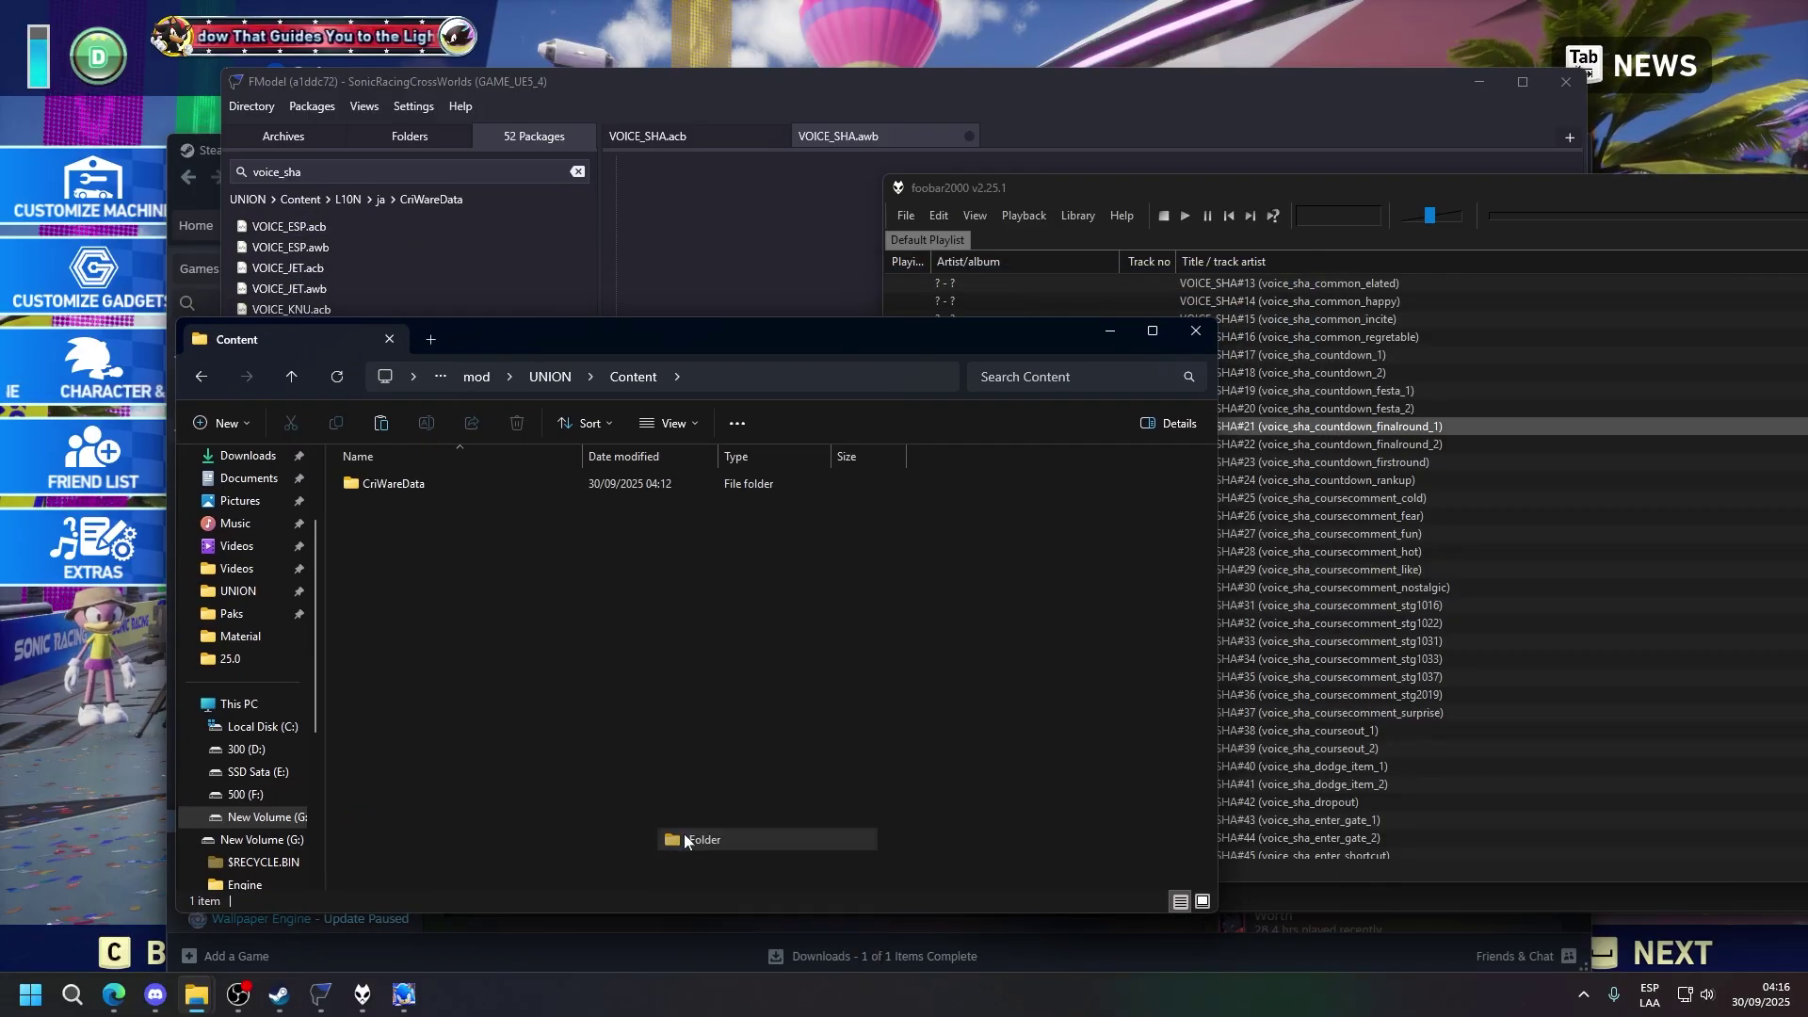
type("L10N")
key("Return")
key("Return")
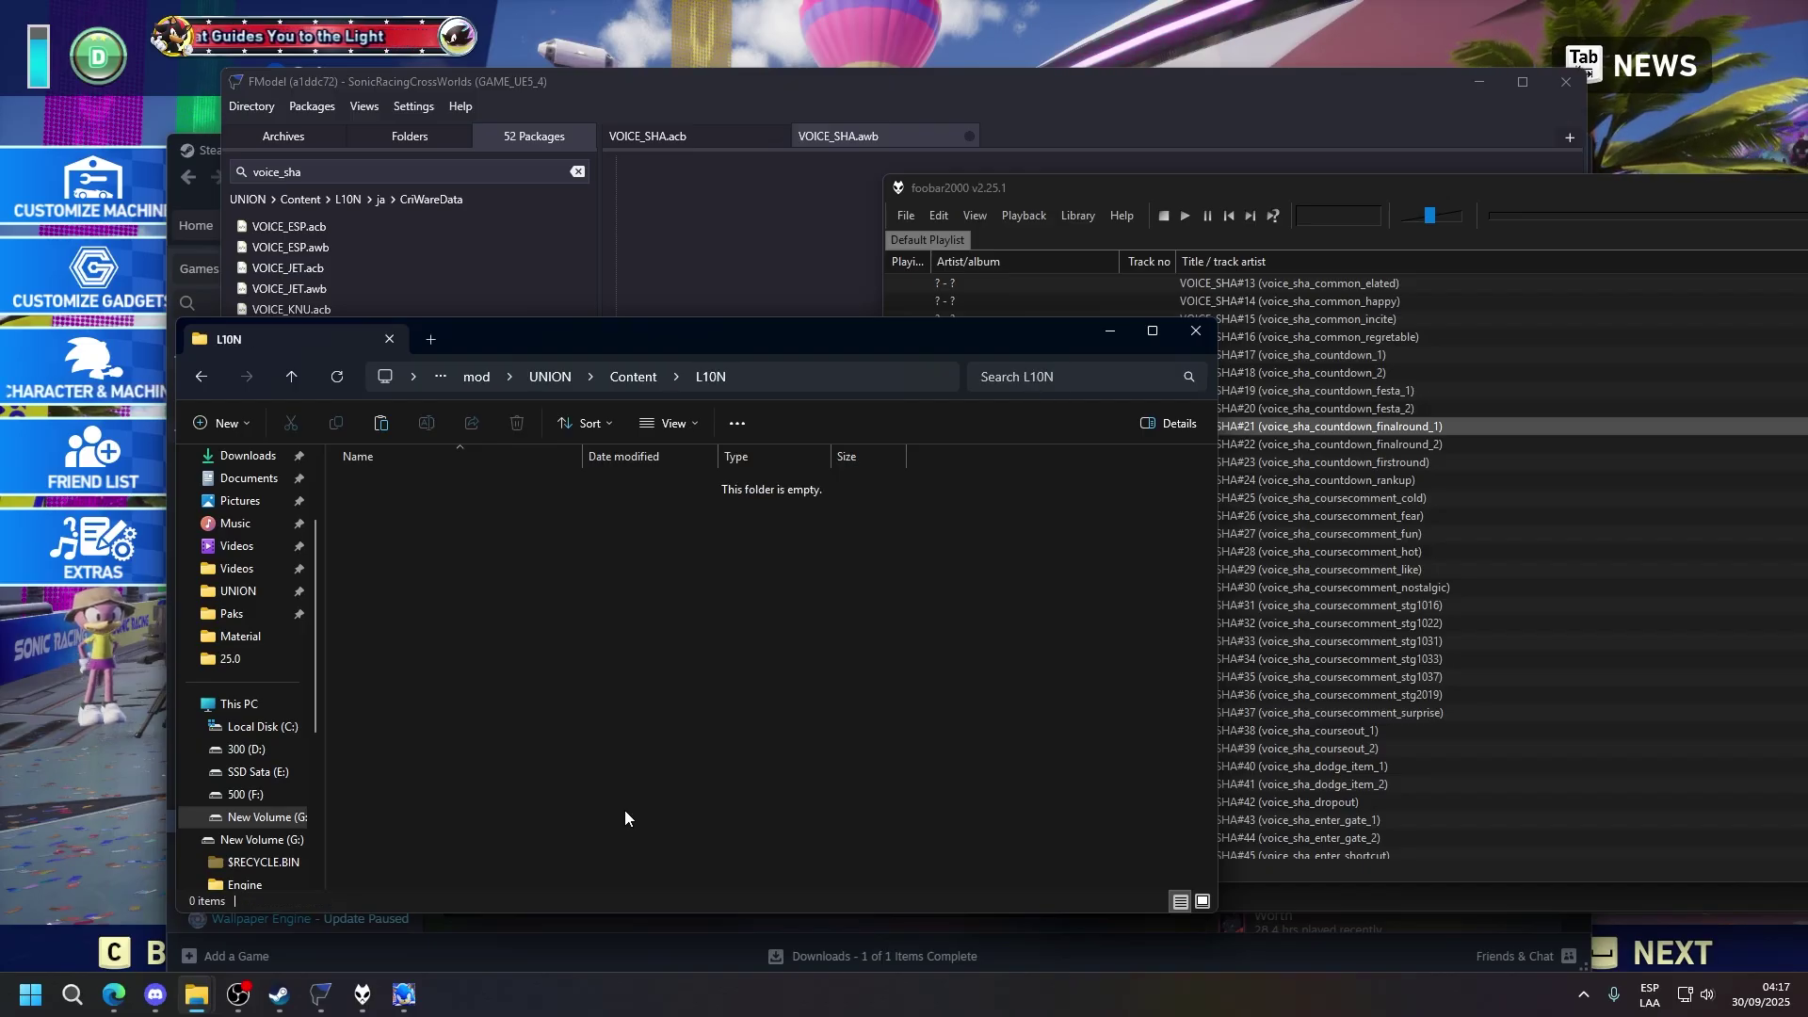
- Create a folder named ja inside the L10N folder and open it
right_click(624, 810)
mouse_move(801, 768)
left_click(911, 768)
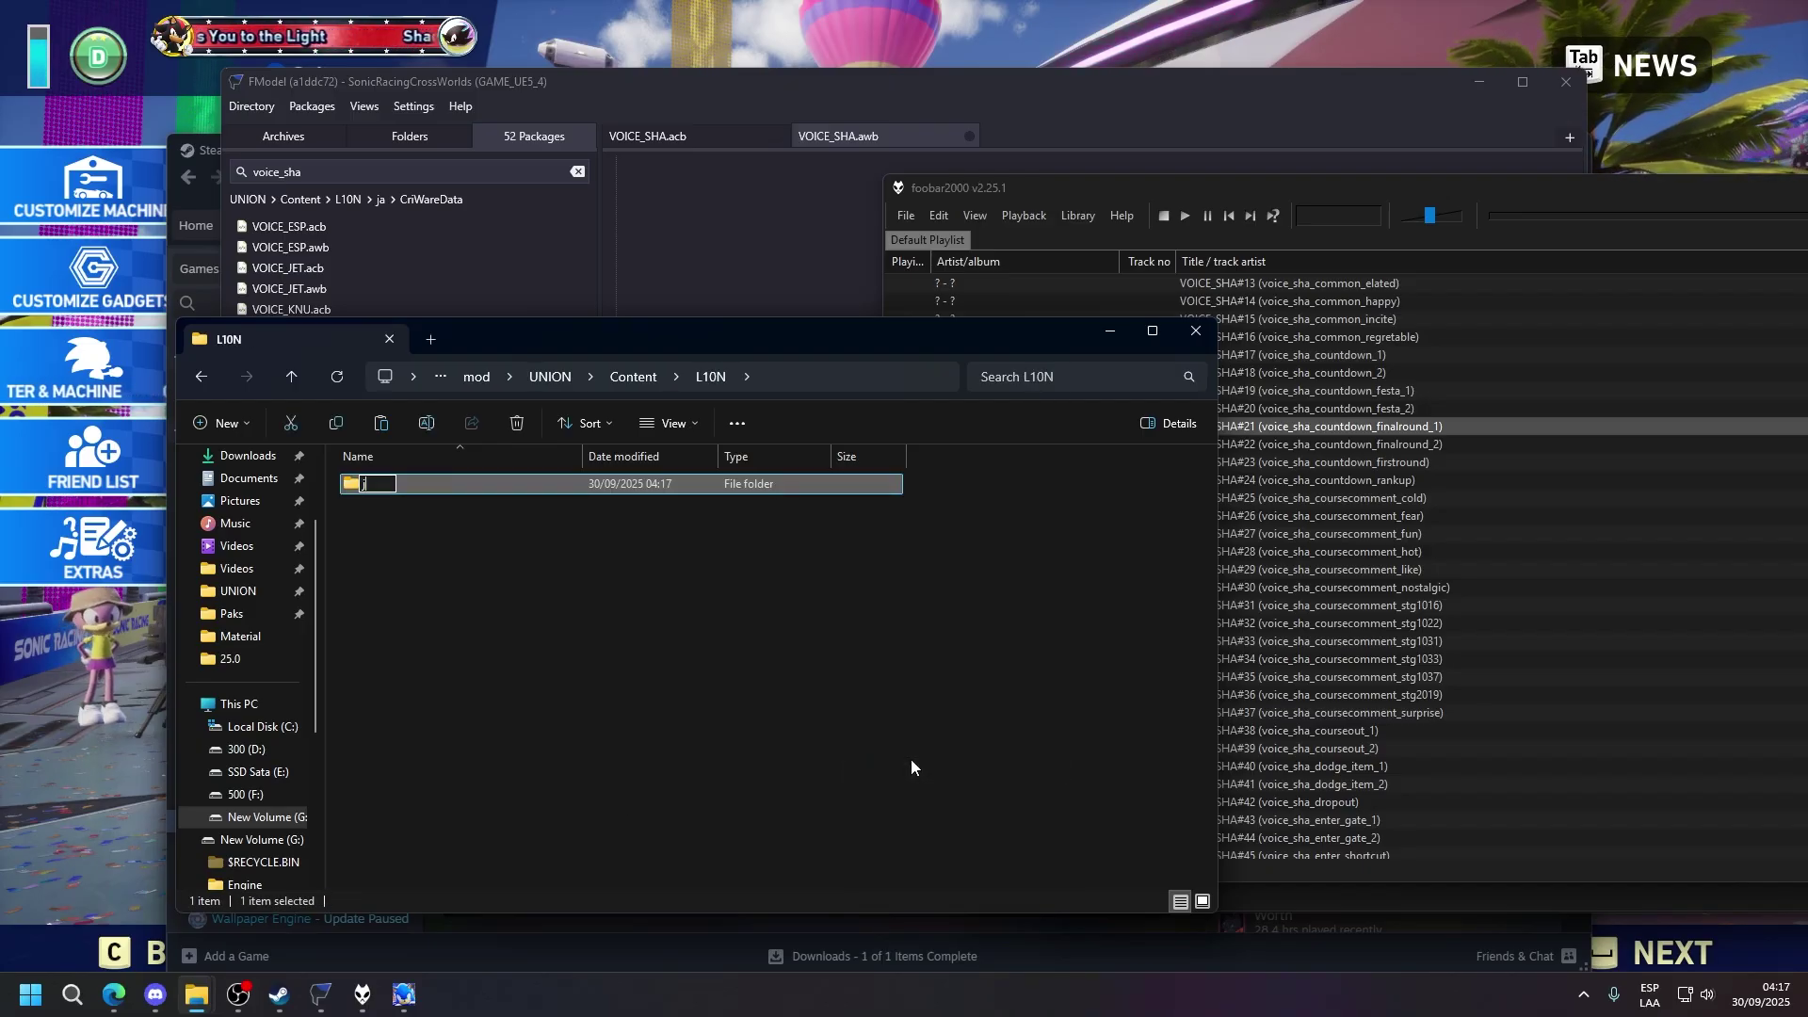
type("ja")
key("Return")
key("Return")
- Create and open a CriWareData folder inside ja, and paste the copied VOICE_SHA.awb and VOICE_SHA.acb files into it
right_click(811, 680)
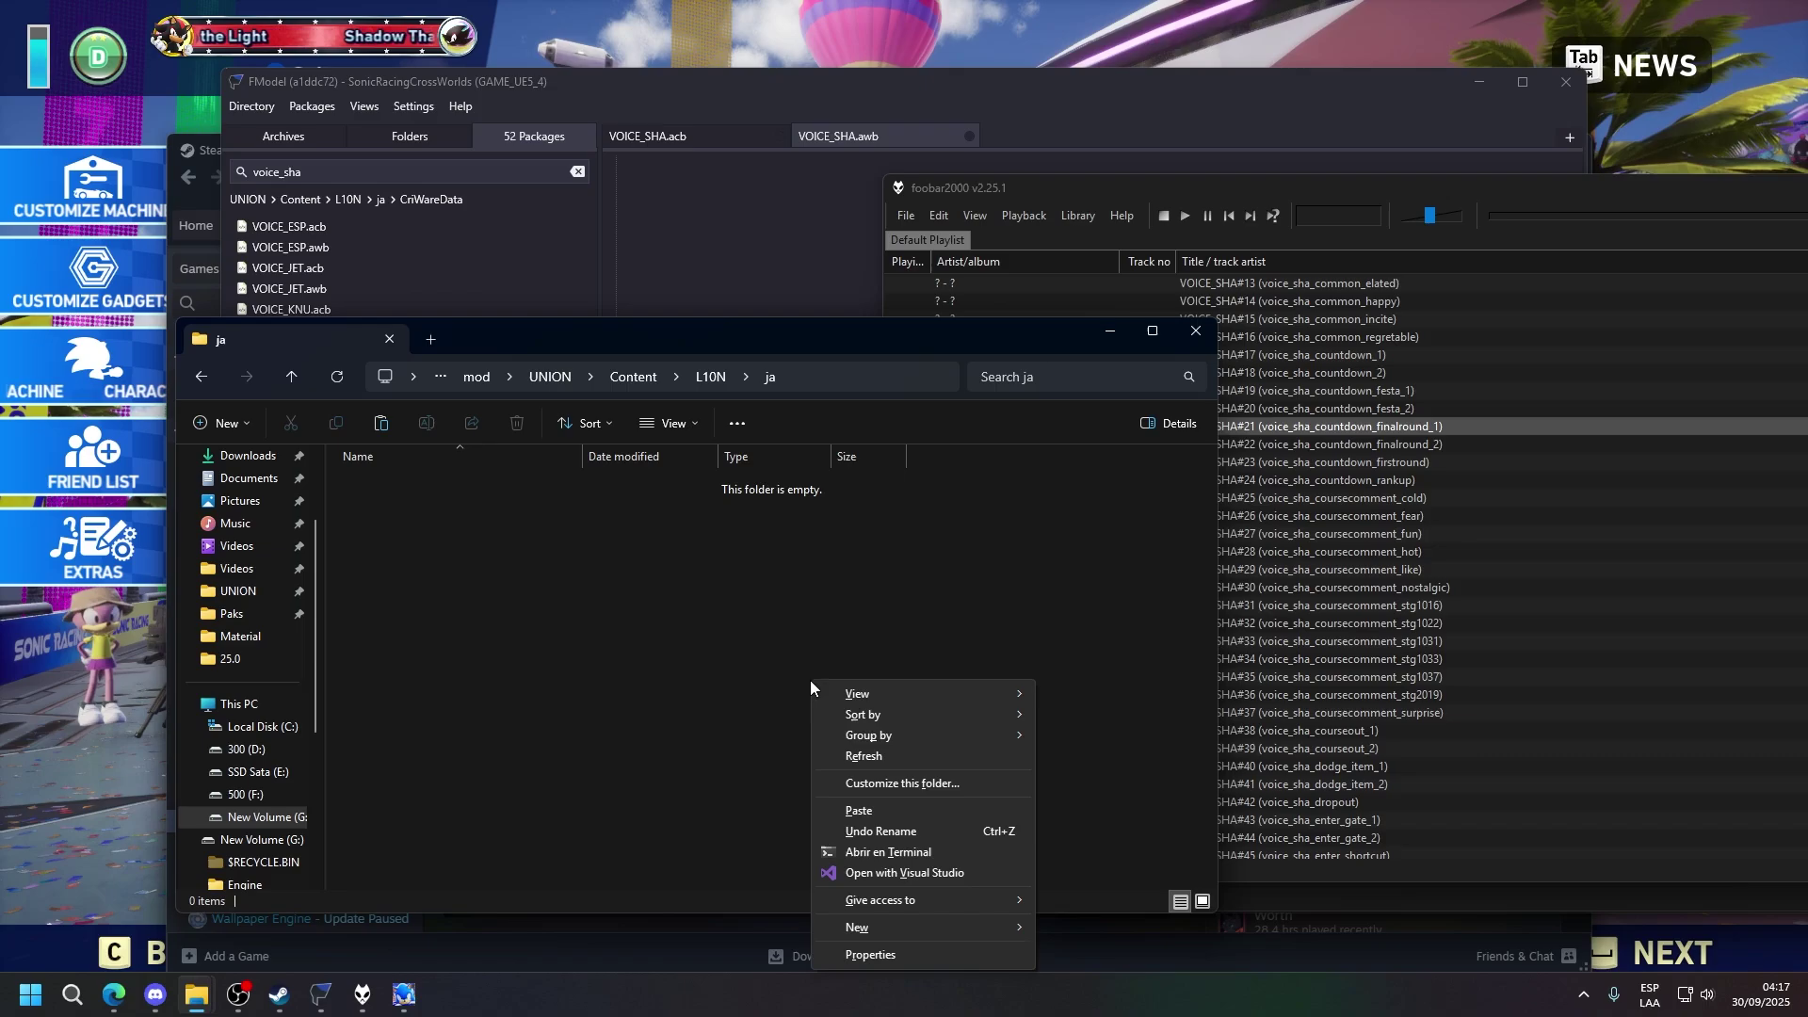
mouse_move(889, 930)
left_click(1077, 817)
type("CriW")
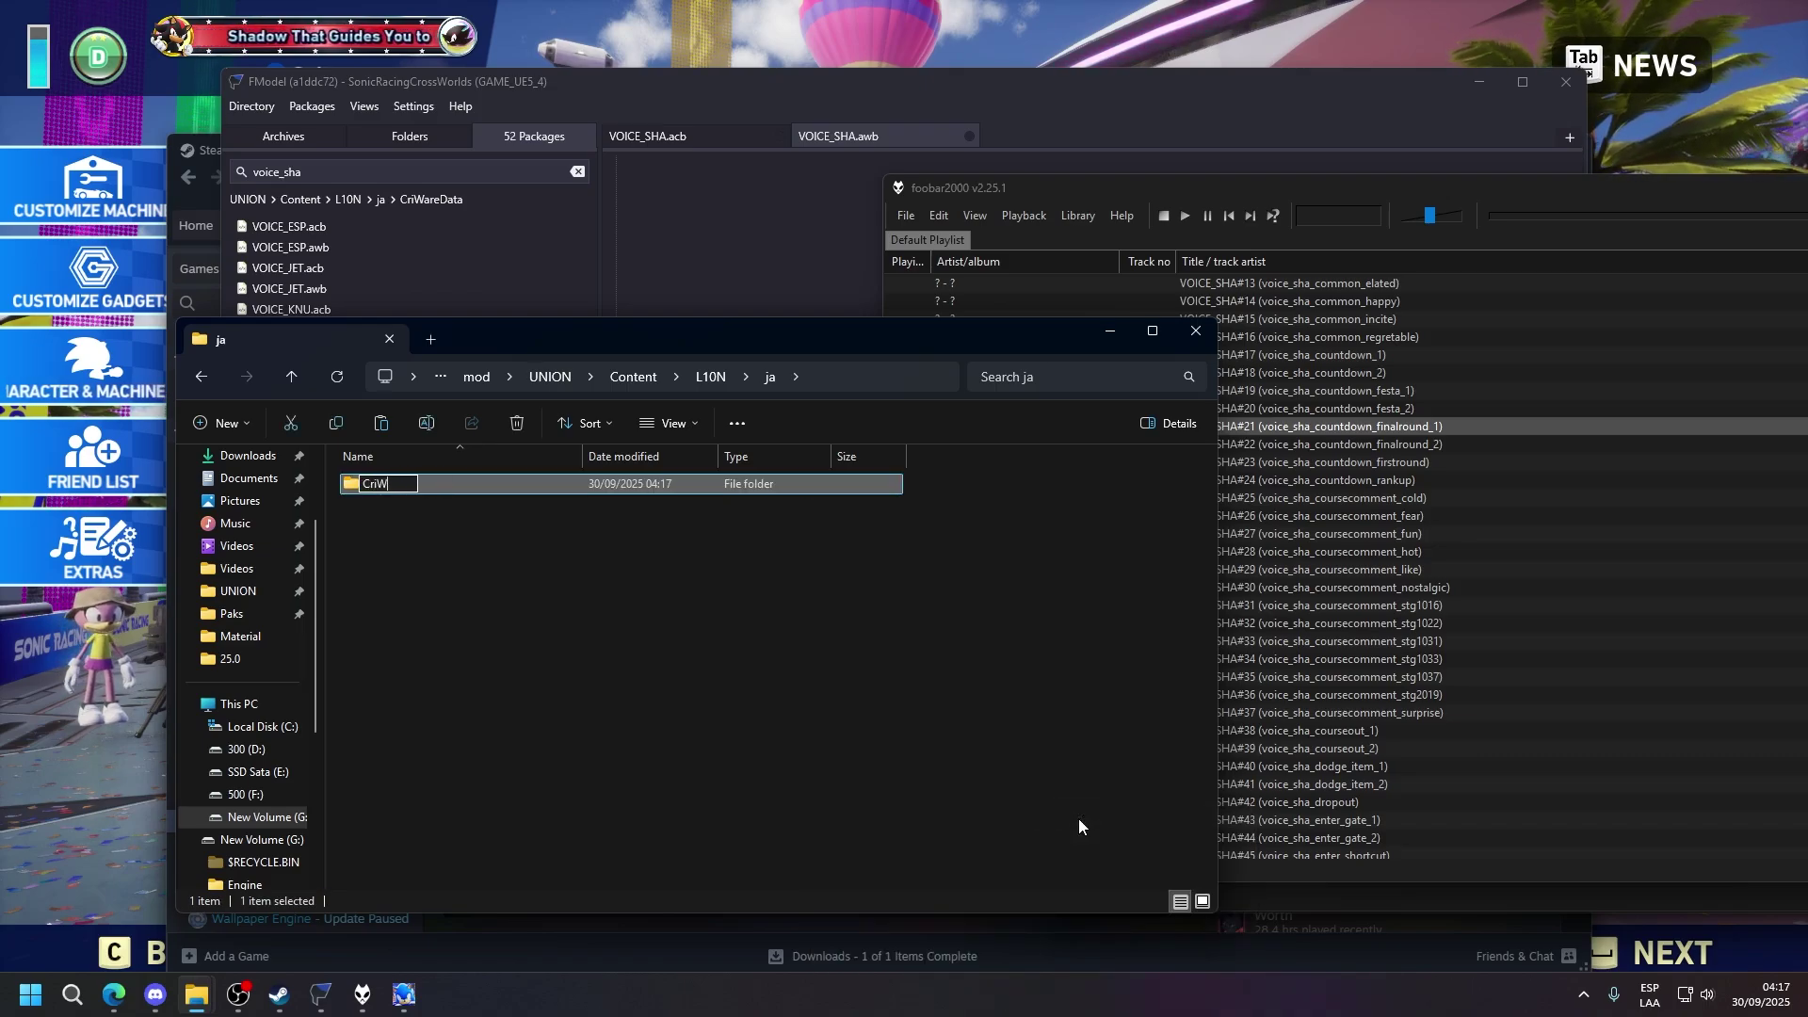
type("areData")
key("Return")
key("Return")
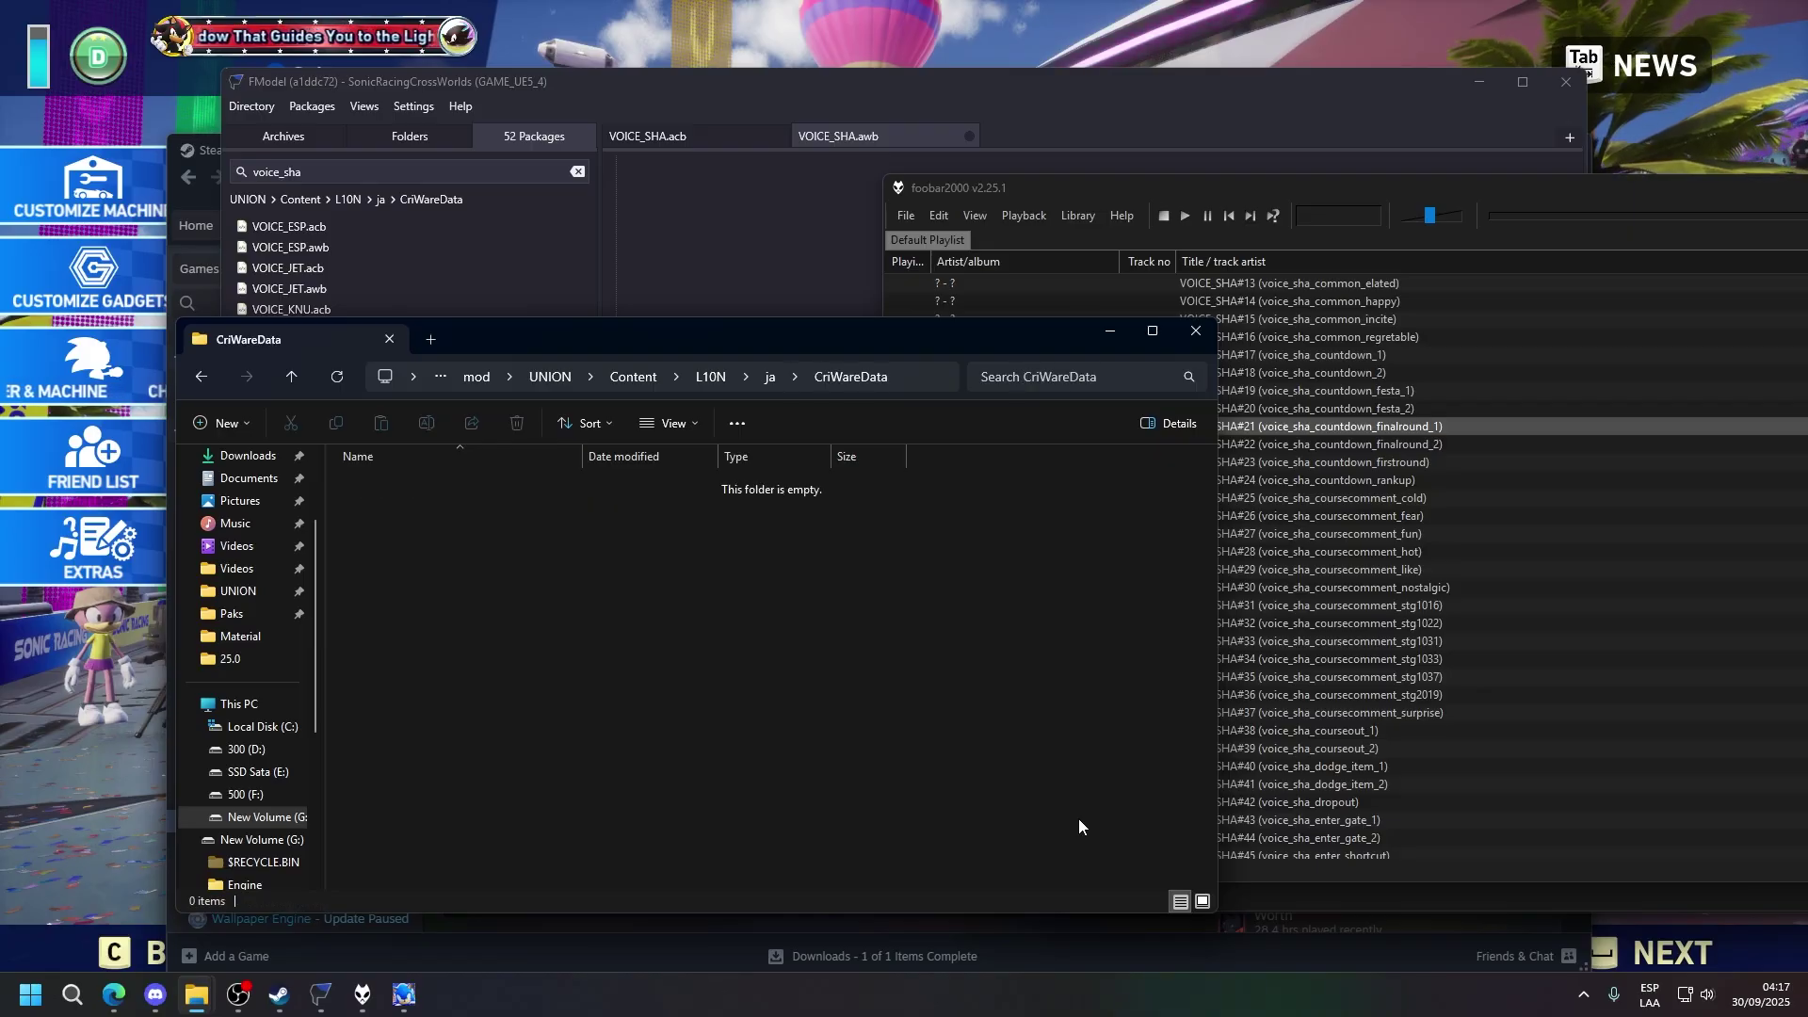
key("ctrl+v")
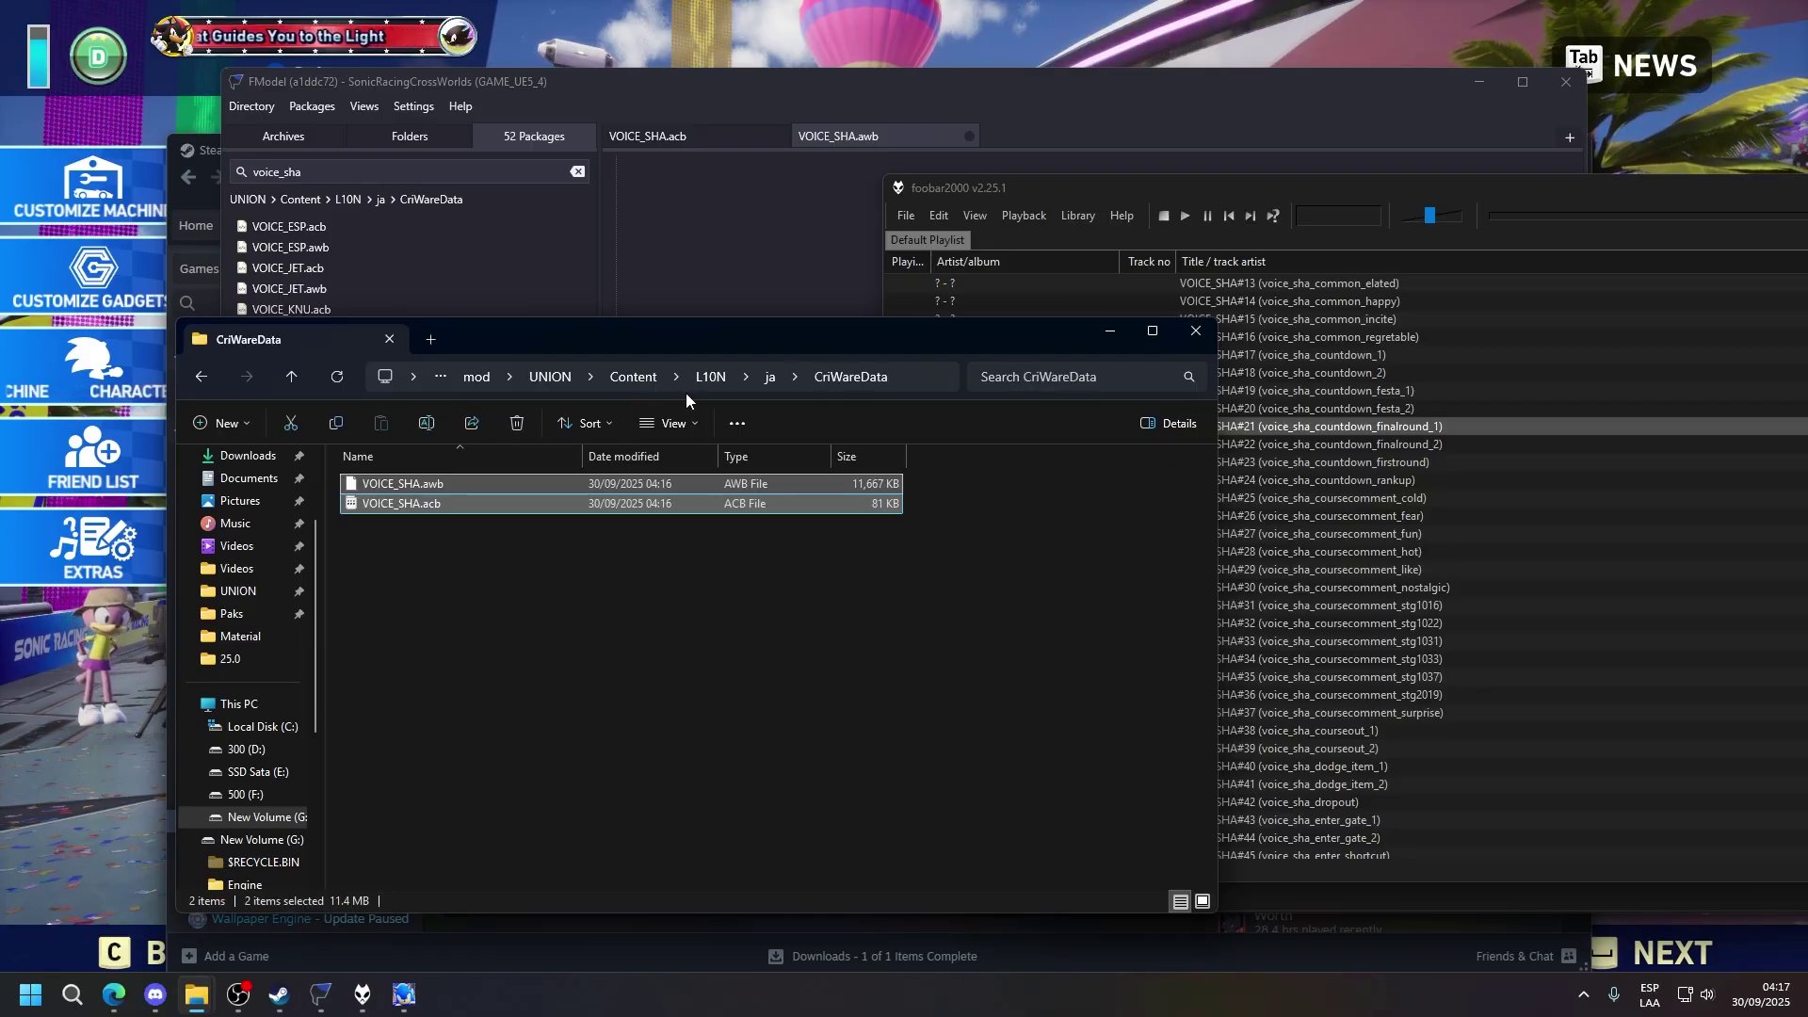